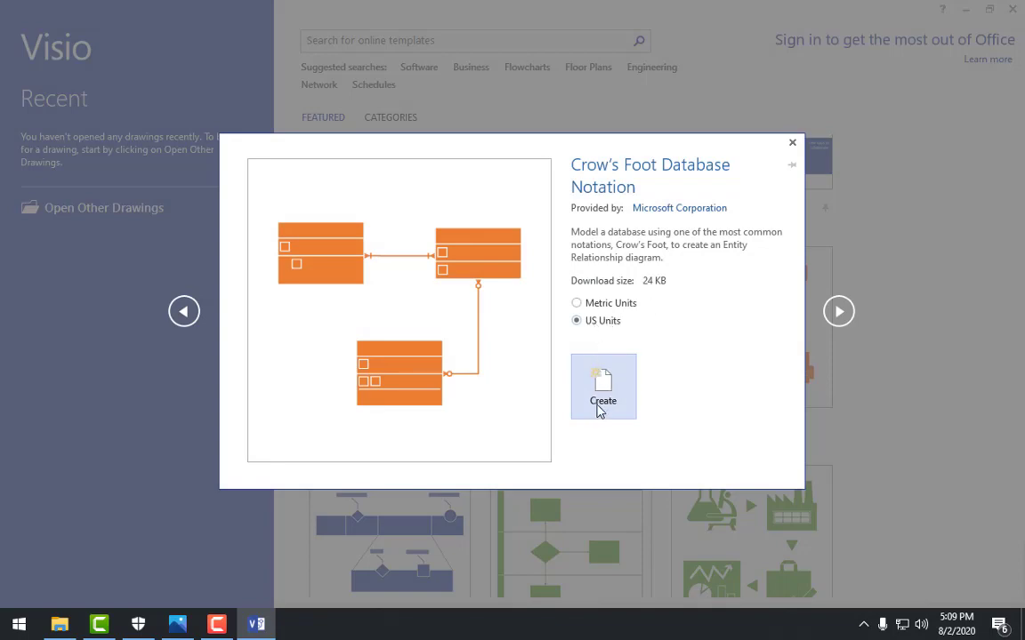
# Step: Create a Crow's Foot Database Notation drawing in US units and arrange it side by side with the Soal.png reference image
pyautogui.click(603, 402)
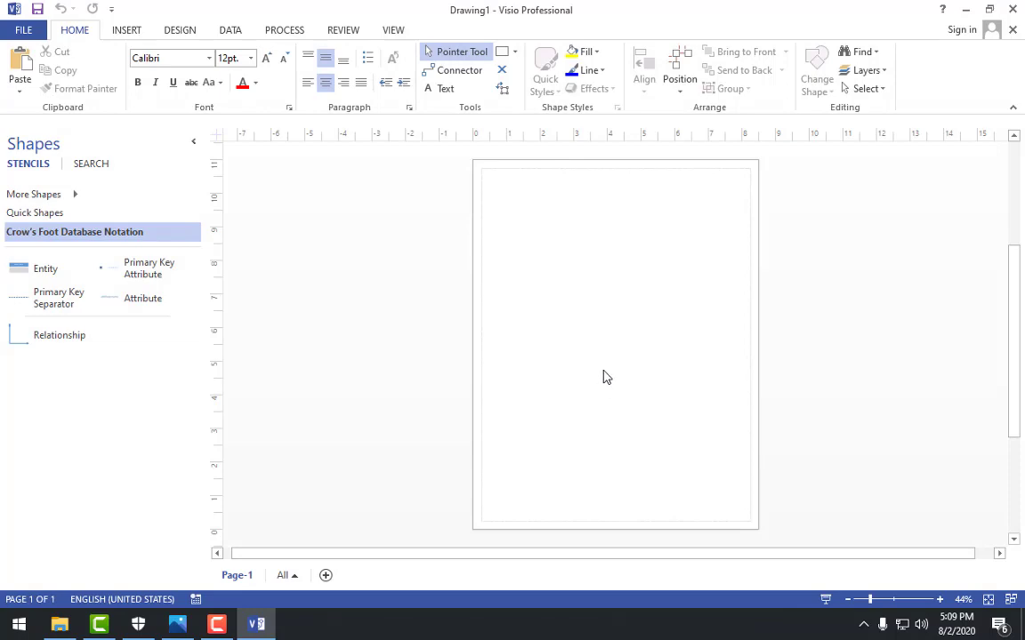
pyautogui.press('super+Left')
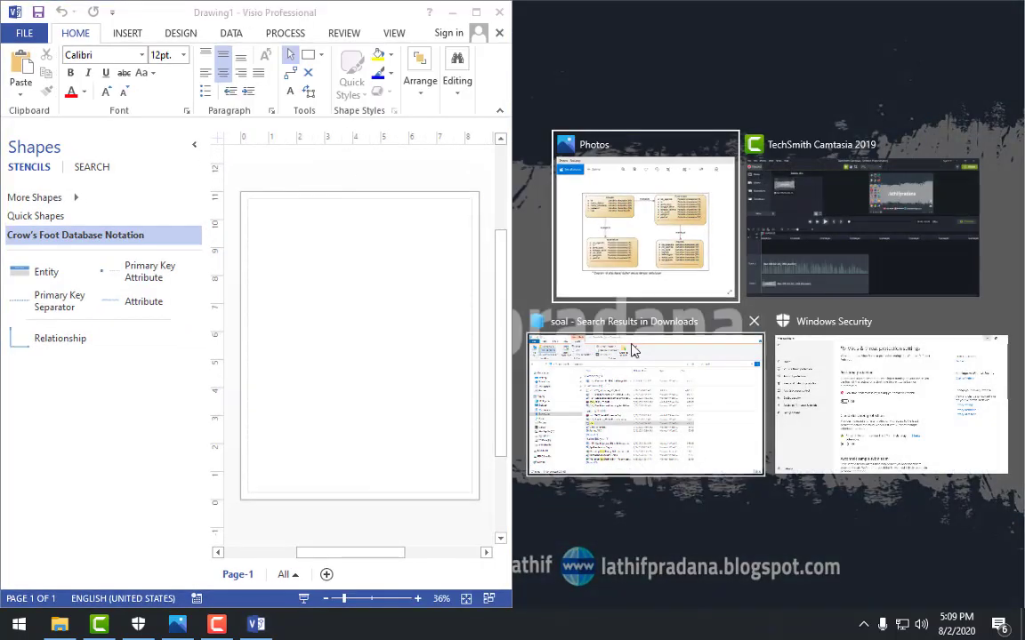
pyautogui.click(660, 247)
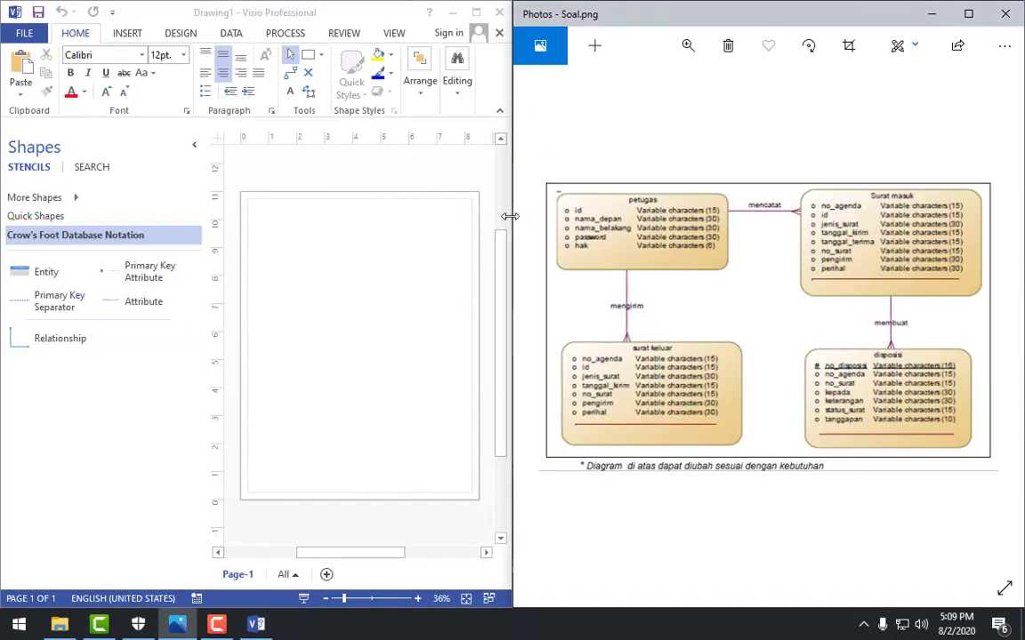
pyautogui.moveTo(547, 276); pyautogui.dragTo(549, 217)
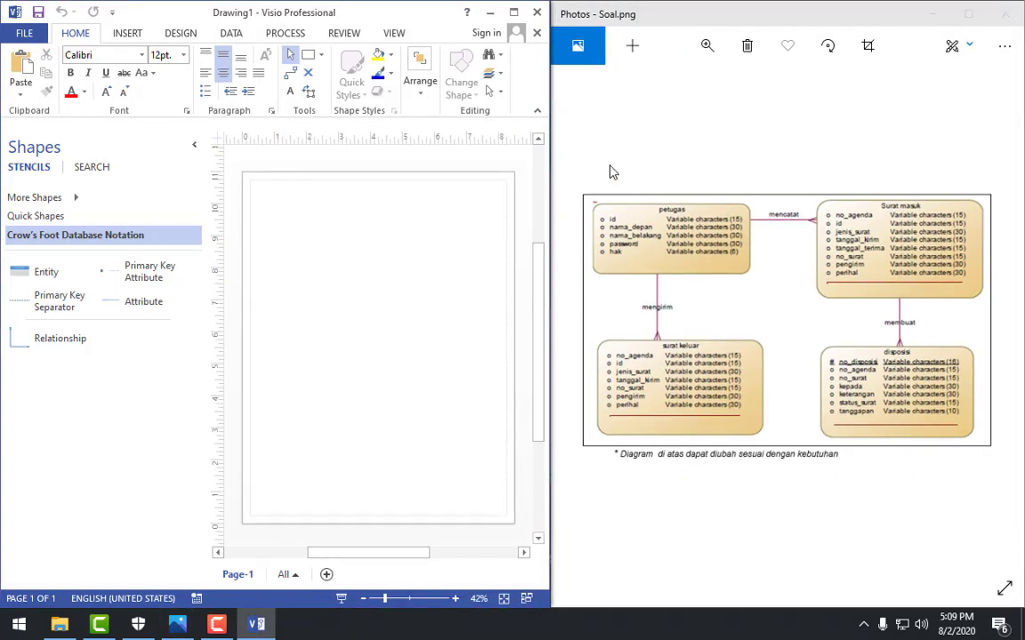
pyautogui.click(679, 238)
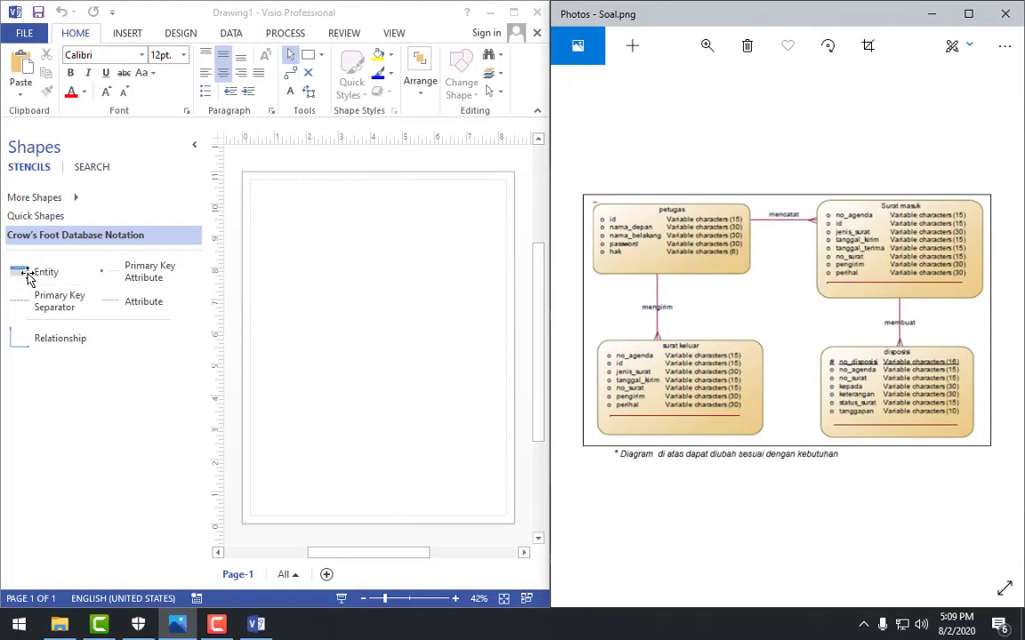
# Step: Place an Entity shape near the upper-left corner of the page
pyautogui.moveTo(30, 269); pyautogui.dragTo(294, 215)
pyautogui.click(347, 308)
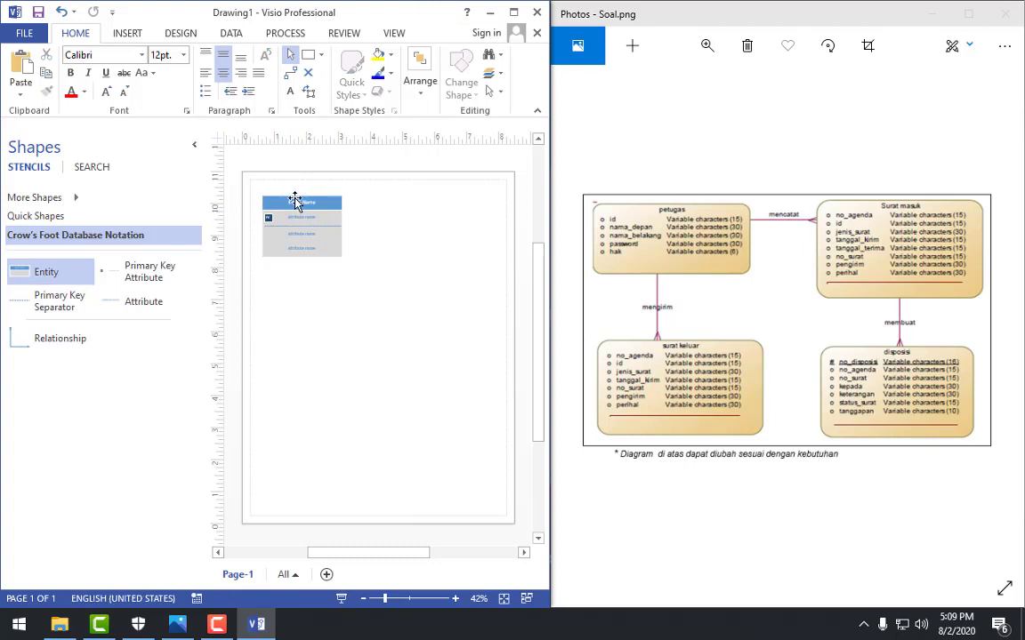
pyautogui.click(296, 201)
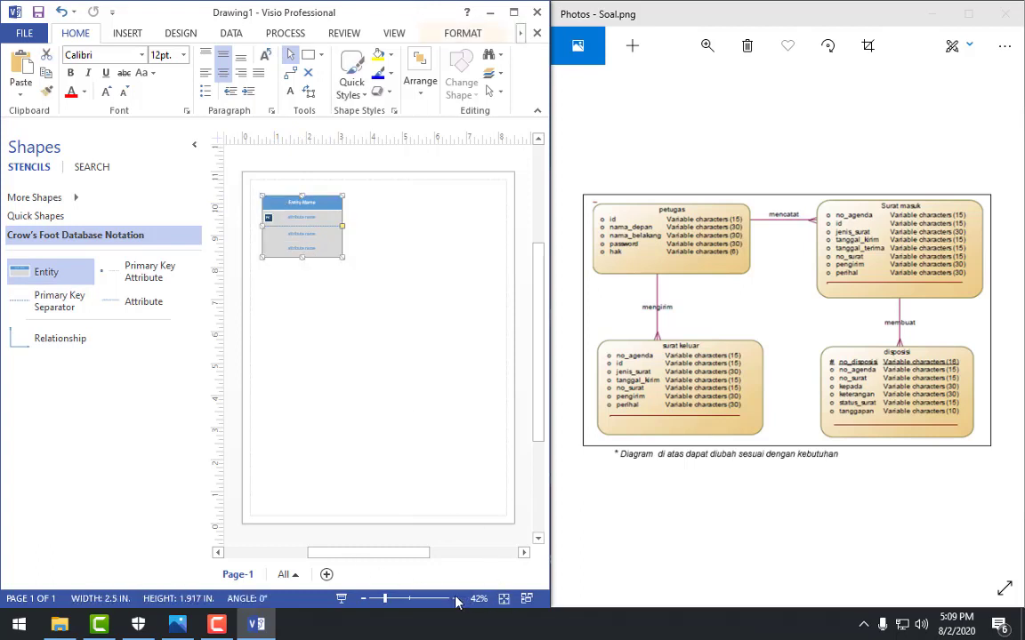
# Step: Rename the entity's title to petugas
pyautogui.keyDown('ctrl'); pyautogui.scroll(2, 431, 540); pyautogui.keyUp('ctrl')
pyautogui.moveTo(378, 553); pyautogui.dragTo(354, 555)
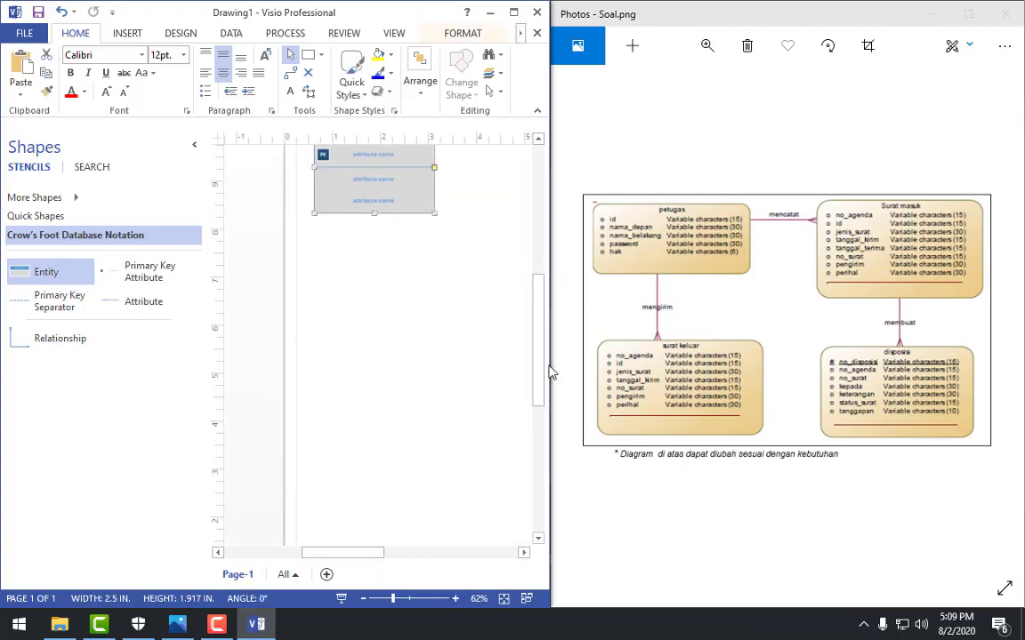
pyautogui.moveTo(538, 346); pyautogui.dragTo(543, 301)
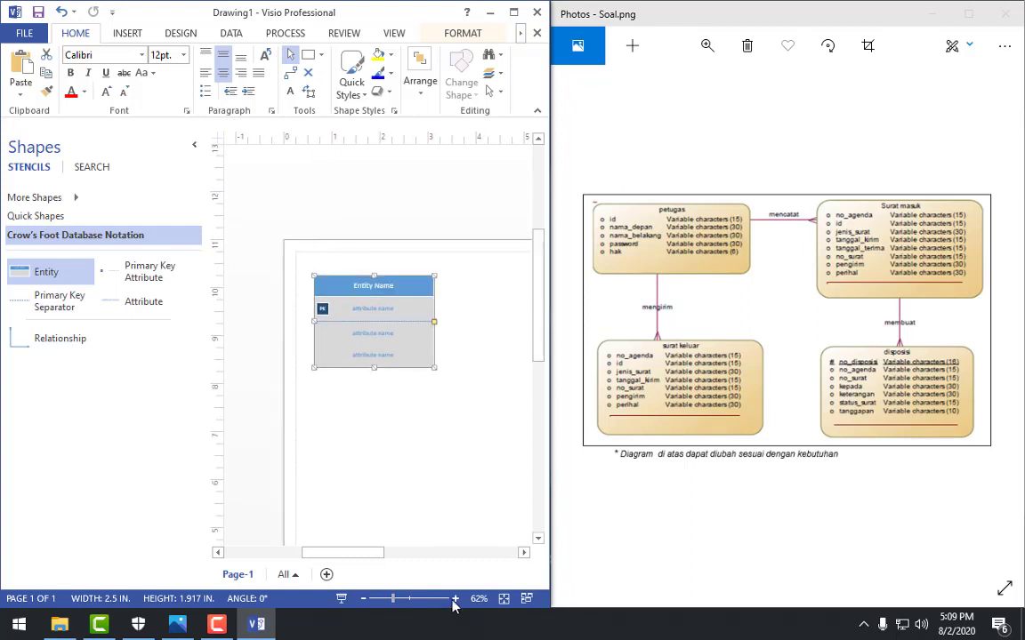
pyautogui.moveTo(356, 554); pyautogui.dragTo(361, 553)
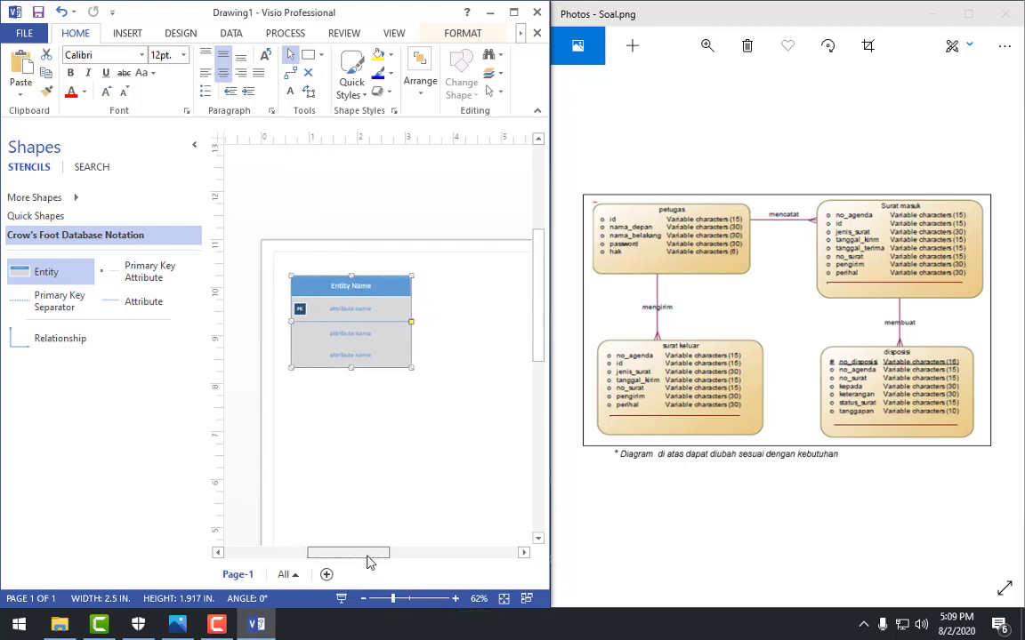
pyautogui.click(455, 598)
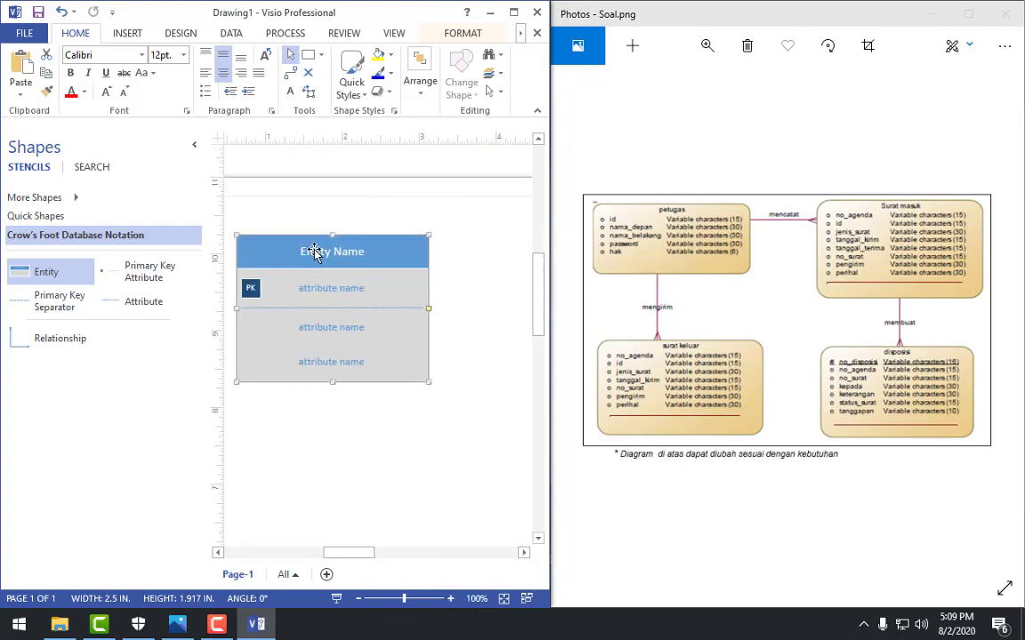
pyautogui.click(322, 254)
pyautogui.doubleClick(336, 263)
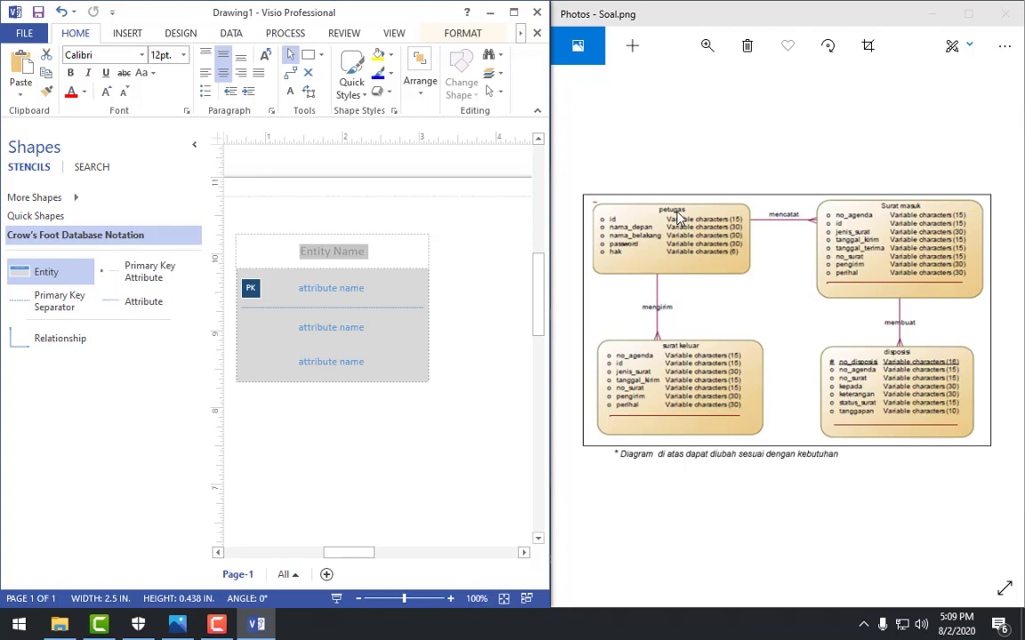
pyautogui.write('petugas')
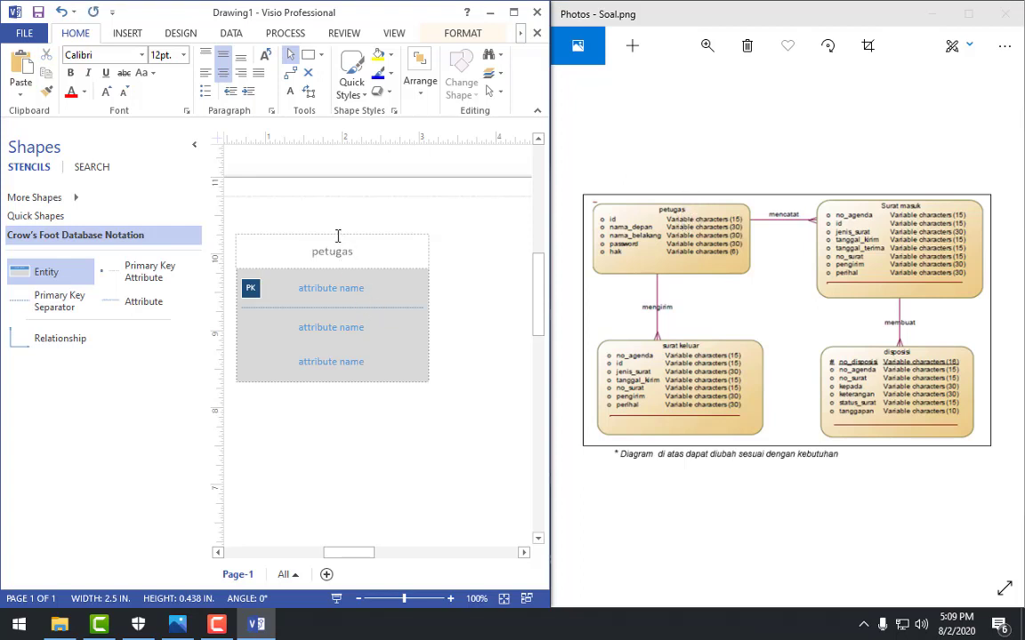
pyautogui.click(471, 375)
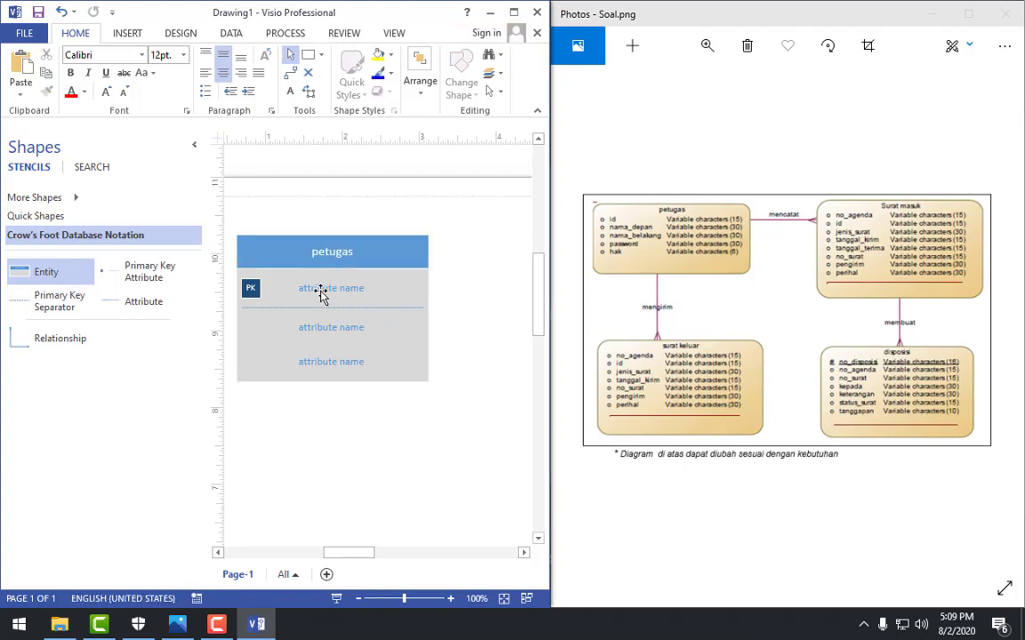
# Step: Name the primary key attribute of the petugas entity id
pyautogui.click(325, 287)
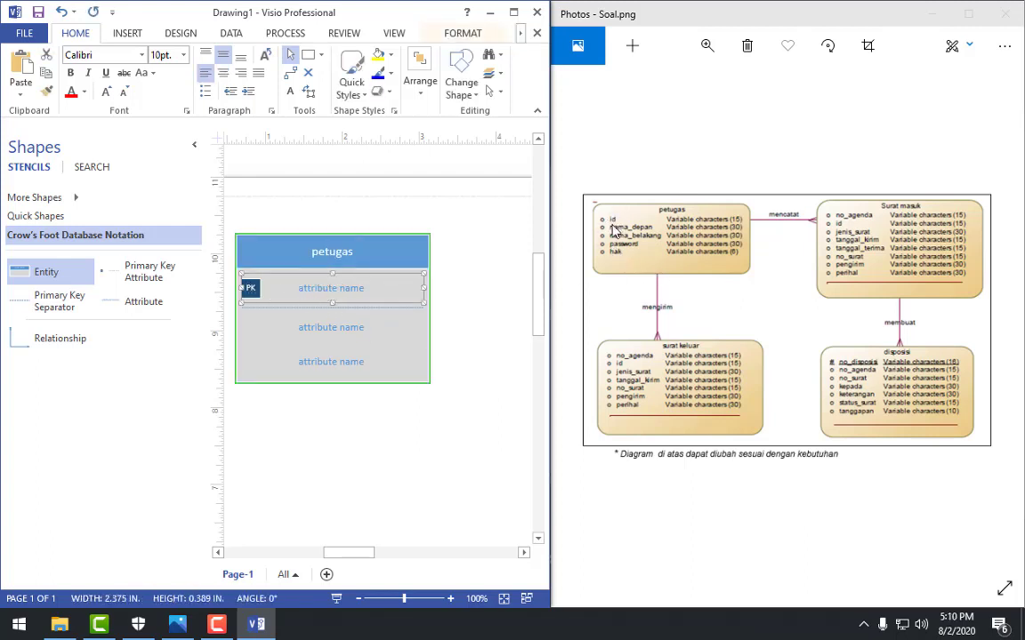
pyautogui.doubleClick(372, 290)
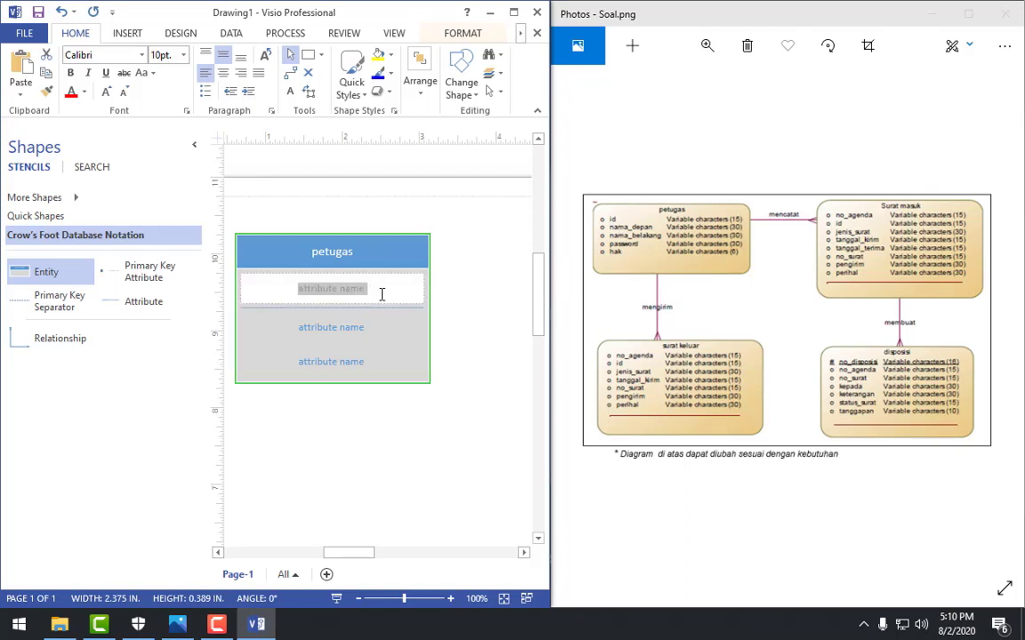
pyautogui.write('id')
pyautogui.click(476, 325)
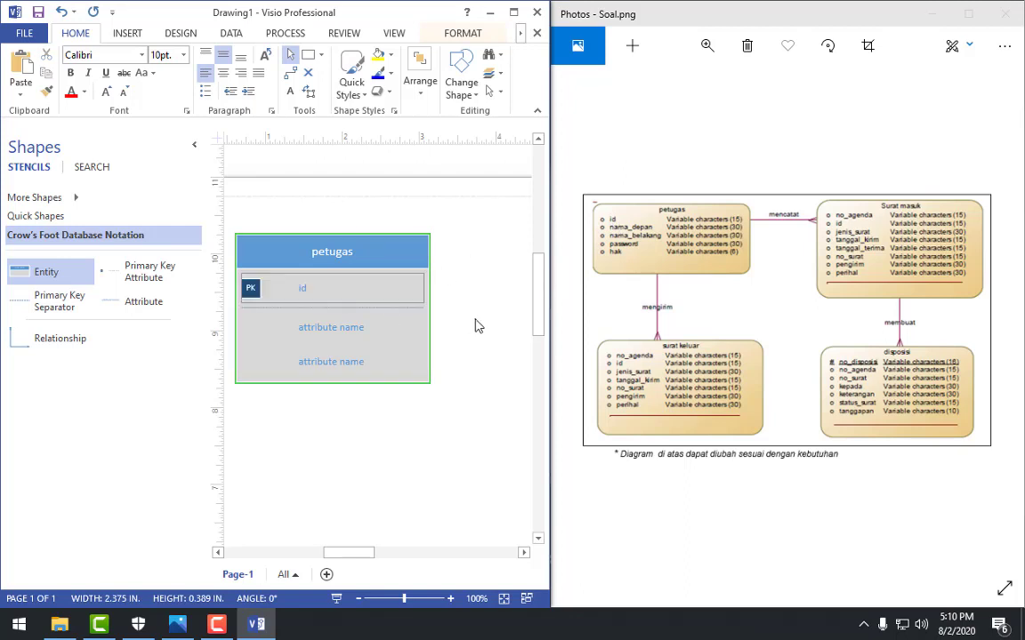
# Step: Name the two attributes below the primary key separator in petugas nama_depan and nama_belakang
pyautogui.click(335, 328)
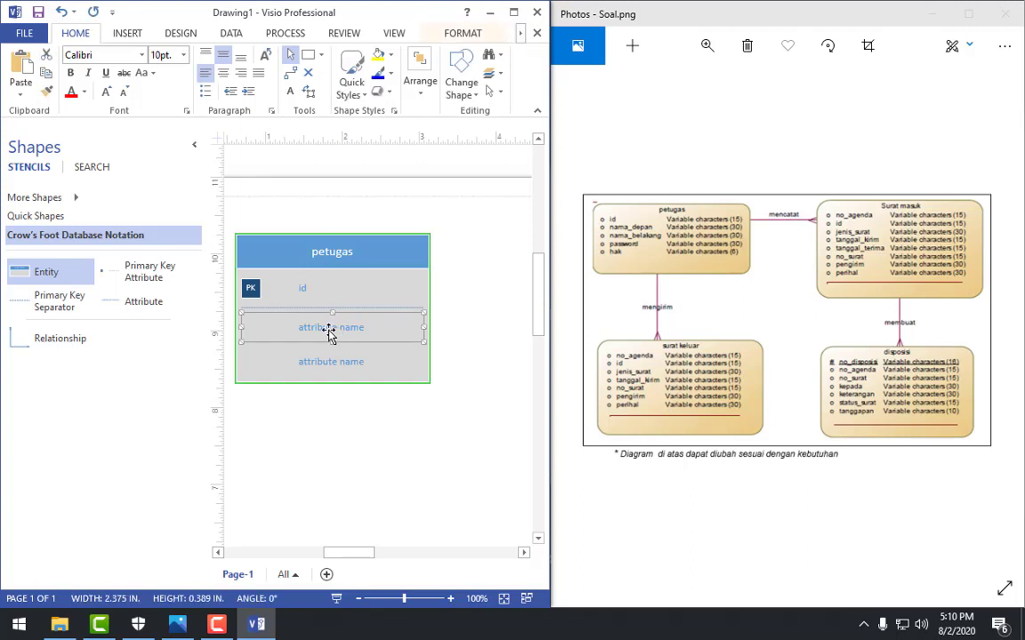
pyautogui.doubleClick(352, 334)
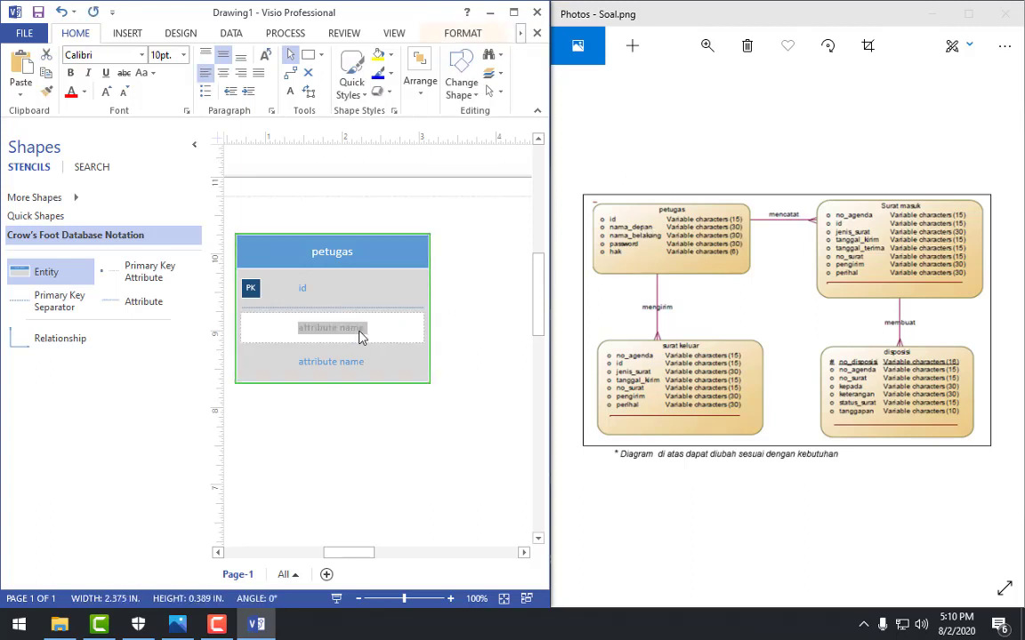
pyautogui.write('nama_depan')
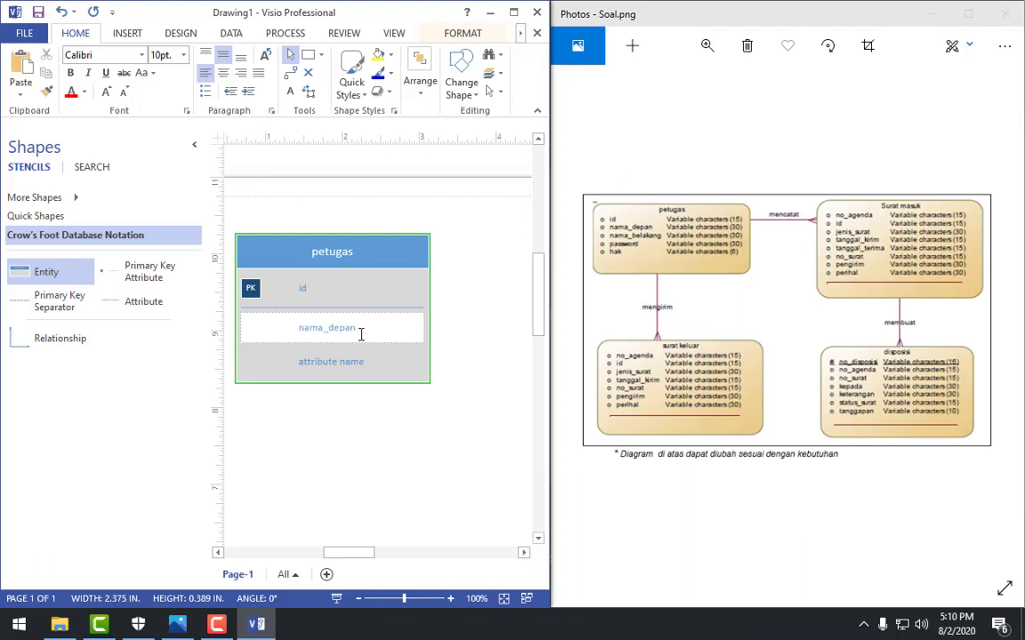
pyautogui.click(356, 402)
pyautogui.click(338, 366)
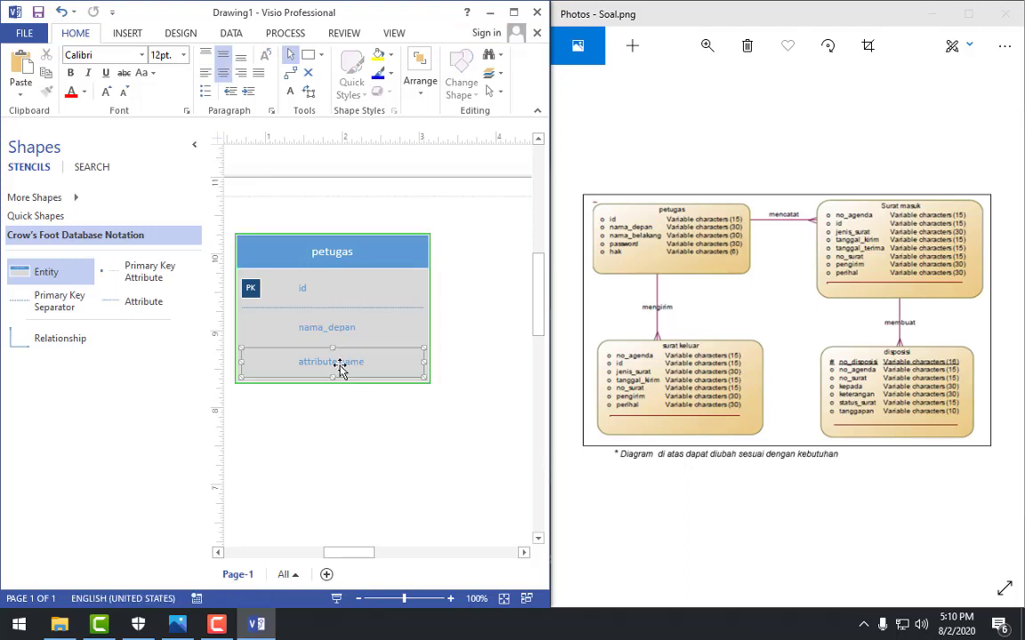
pyautogui.doubleClick(333, 364)
pyautogui.write('nama_')
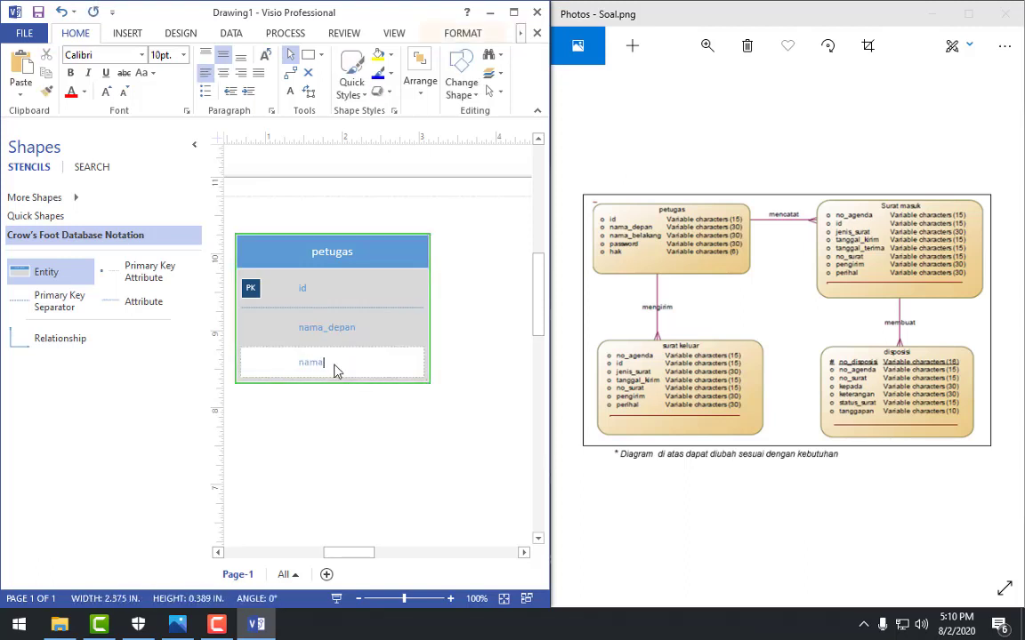
pyautogui.write('belakang')
pyautogui.click(347, 427)
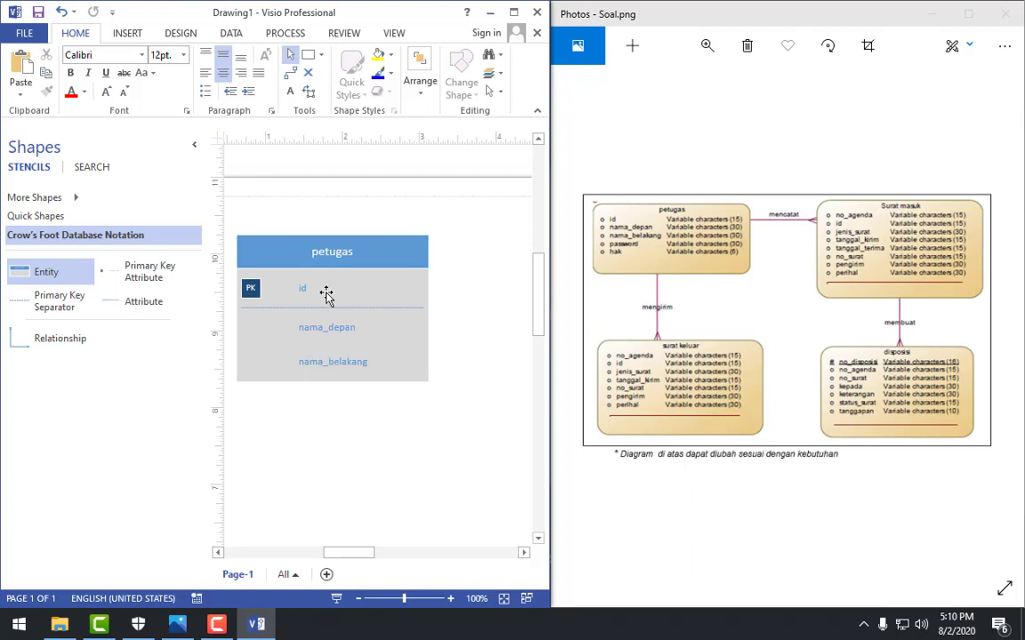
# Step: Duplicate the nama_belakang attribute twice to add two more rows to the petugas entity
pyautogui.click(351, 365)
pyautogui.doubleClick(332, 361)
pyautogui.press('Escape')
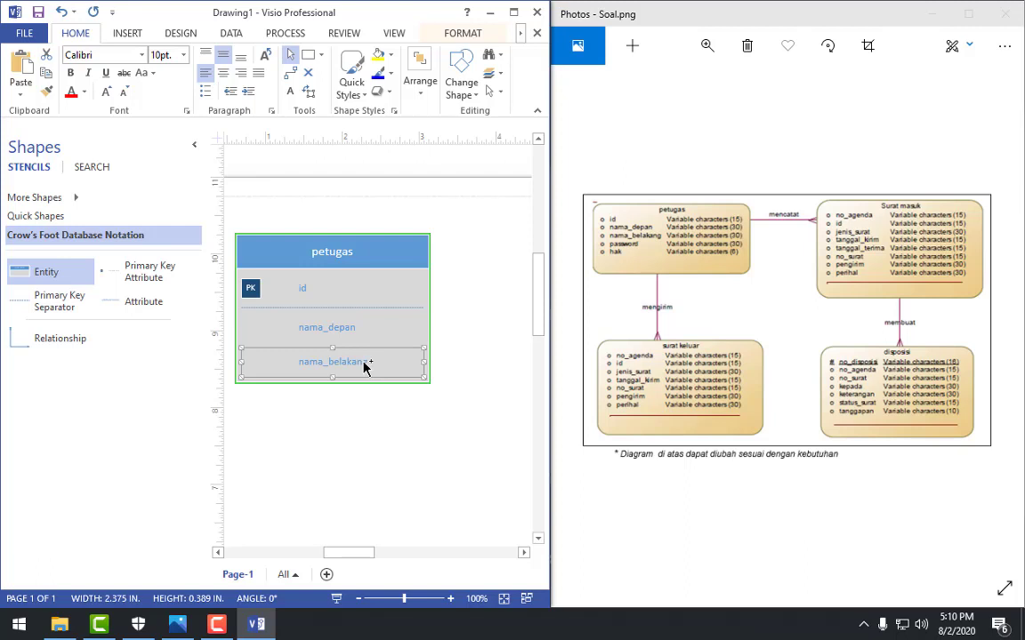
pyautogui.hotkey('ctrl', 'd')
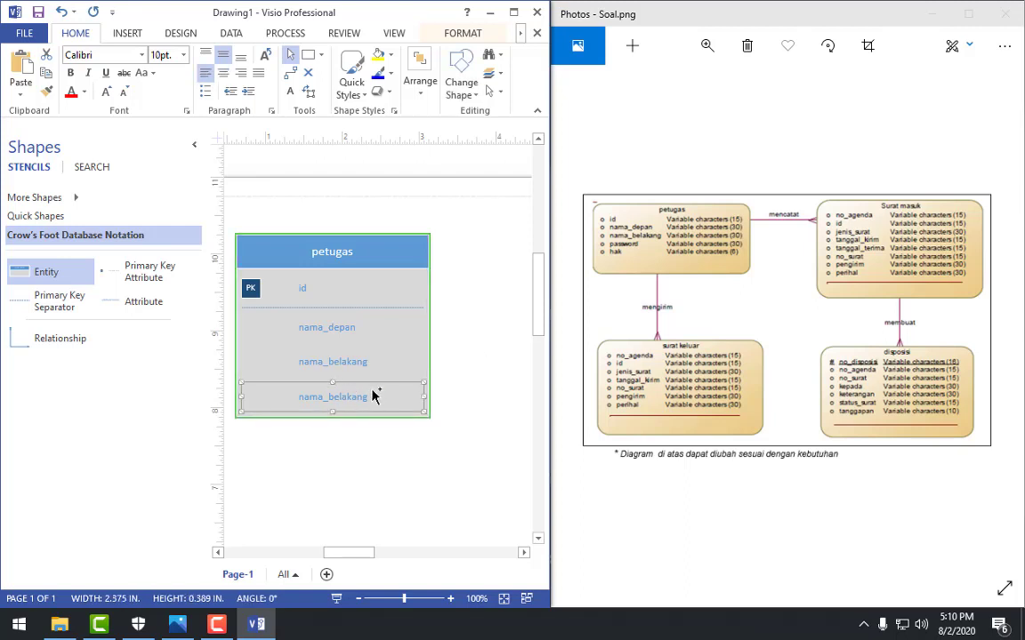
pyautogui.hotkey('ctrl', 'd')
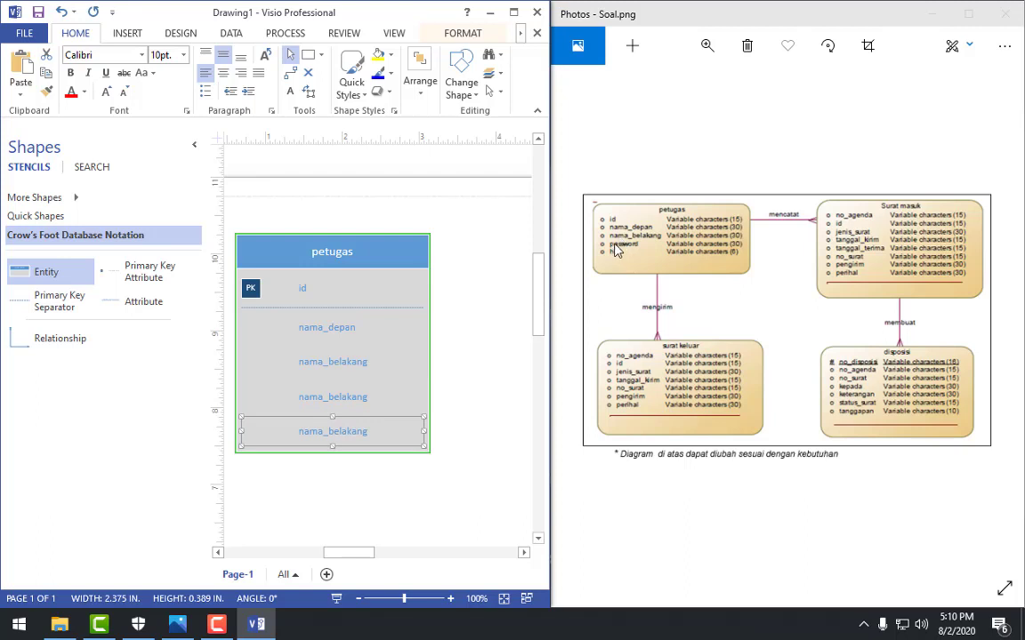
# Step: Rename the two duplicated attribute rows in petugas to password and hak
pyautogui.doubleClick(338, 402)
pyautogui.write('password')
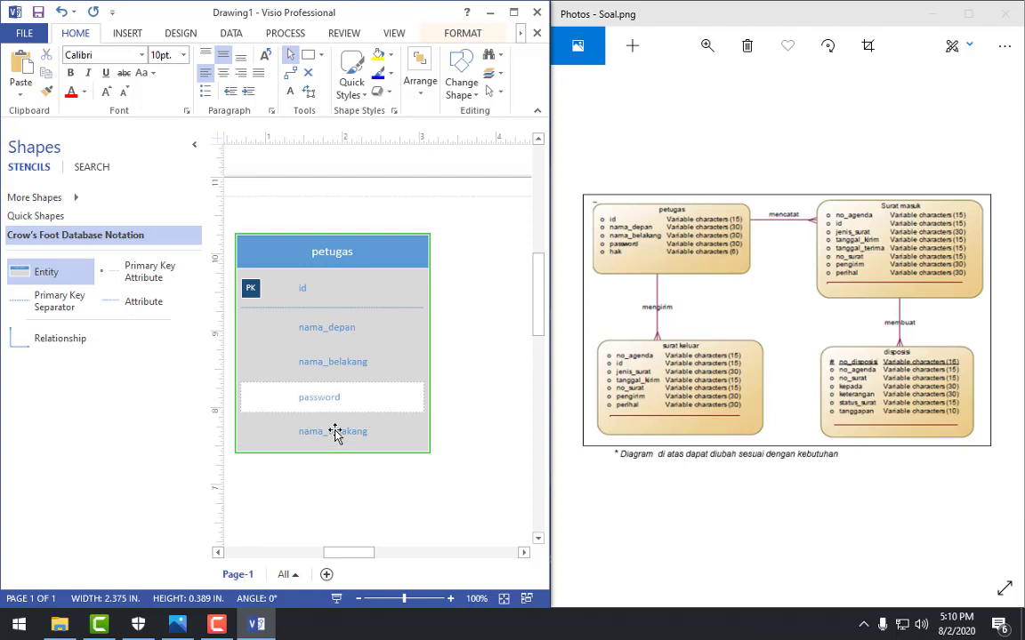
pyautogui.doubleClick(374, 432)
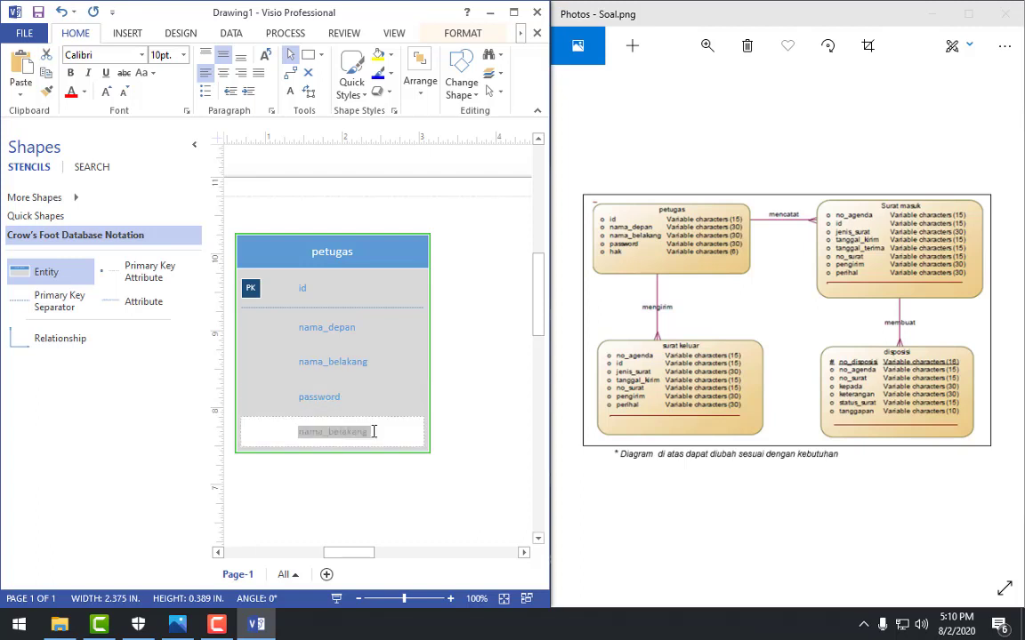
pyautogui.write('hak')
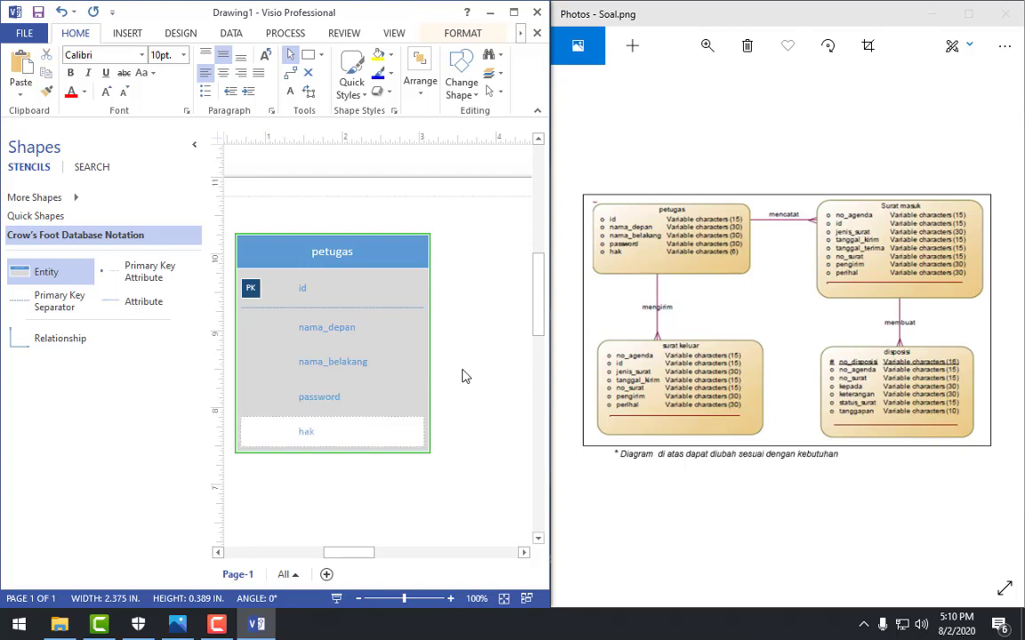
pyautogui.click(457, 476)
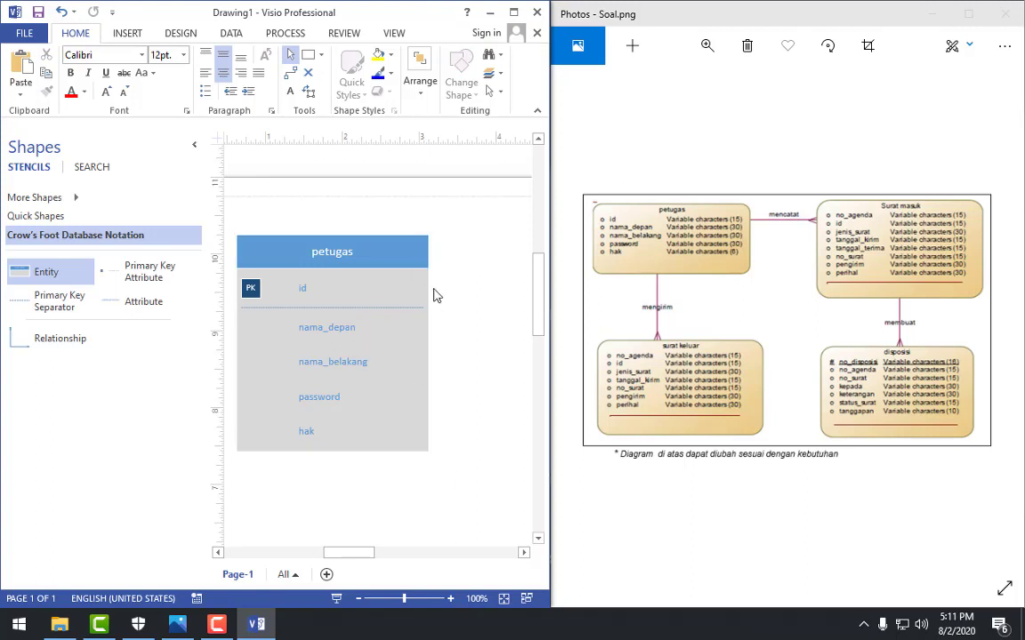
# Step: Show the attribute types for the petugas entity
pyautogui.moveTo(355, 553); pyautogui.dragTo(339, 553)
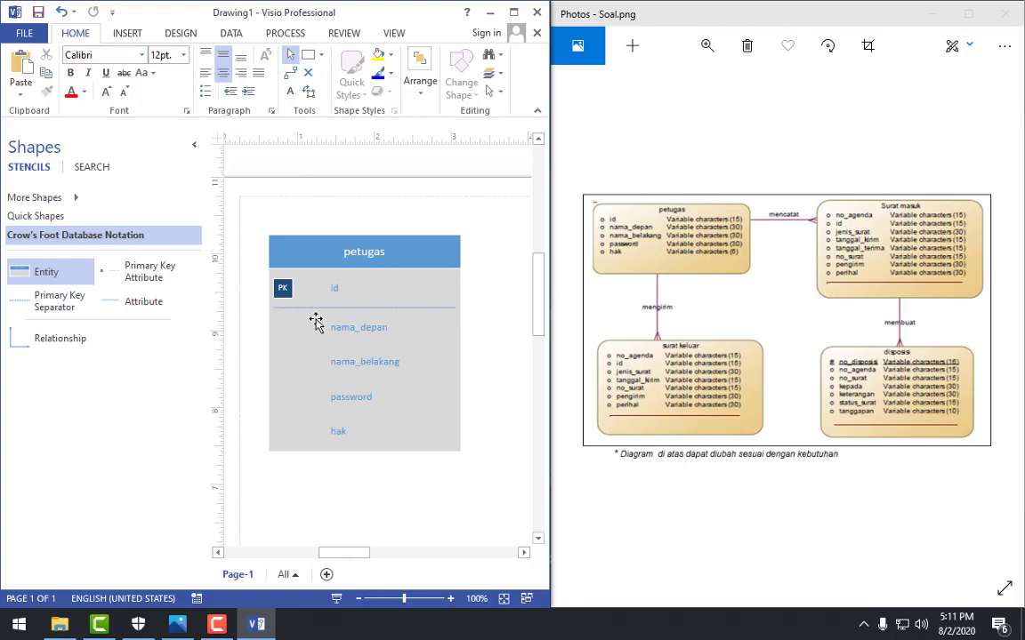
pyautogui.moveTo(354, 551); pyautogui.dragTo(371, 554)
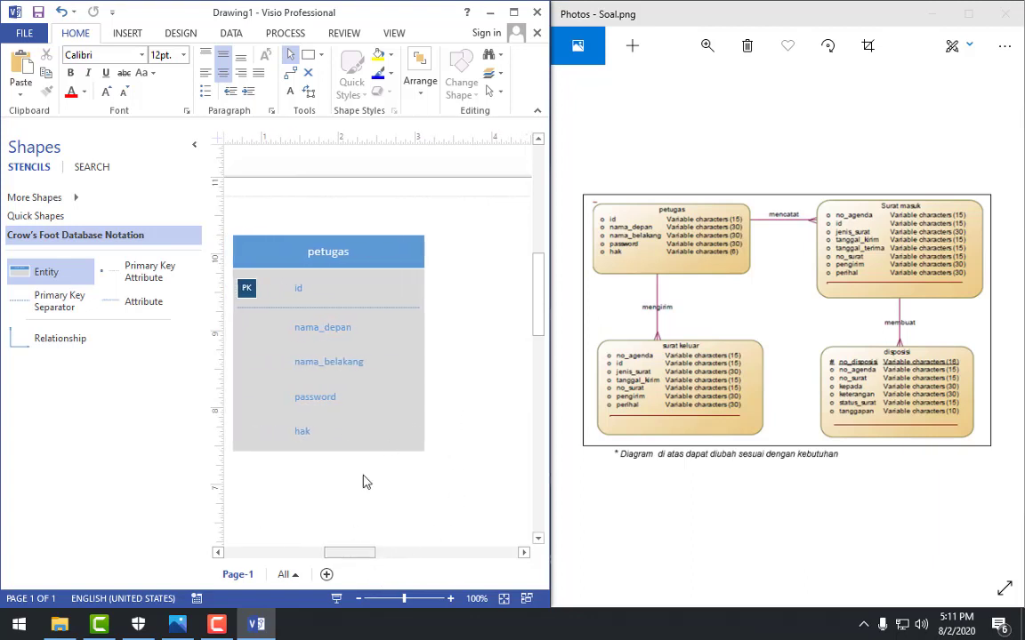
pyautogui.click(389, 433)
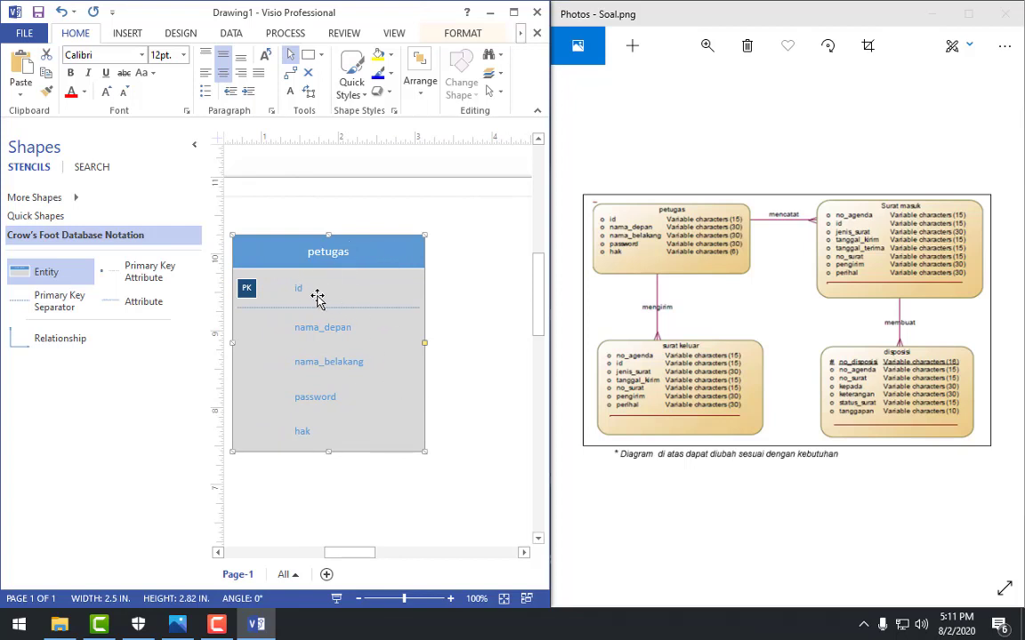
pyautogui.rightClick(387, 289)
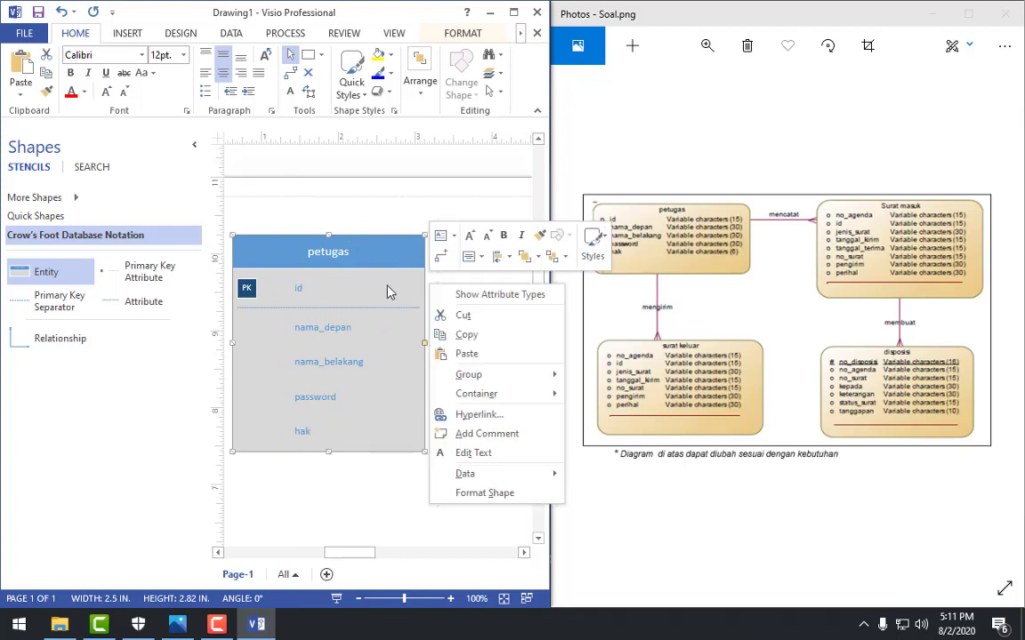
pyautogui.click(498, 294)
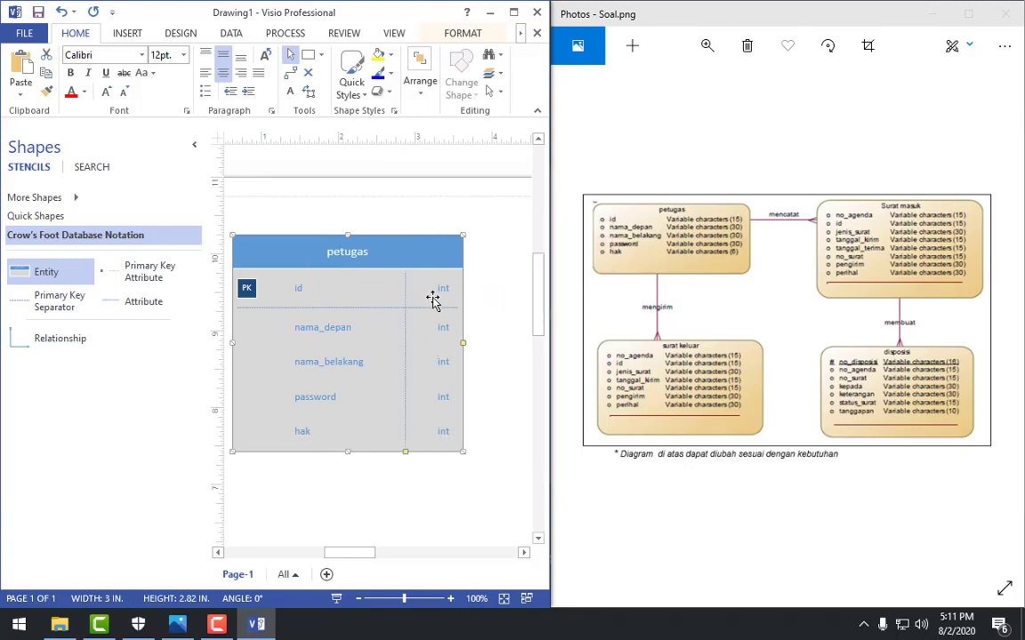
pyautogui.click(445, 289)
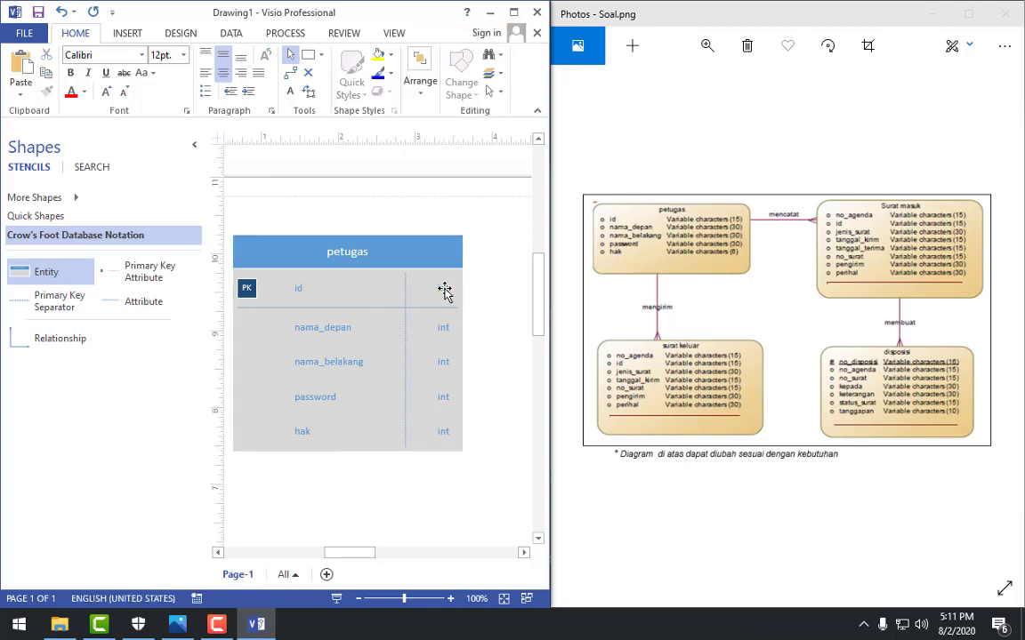
pyautogui.doubleClick(442, 288)
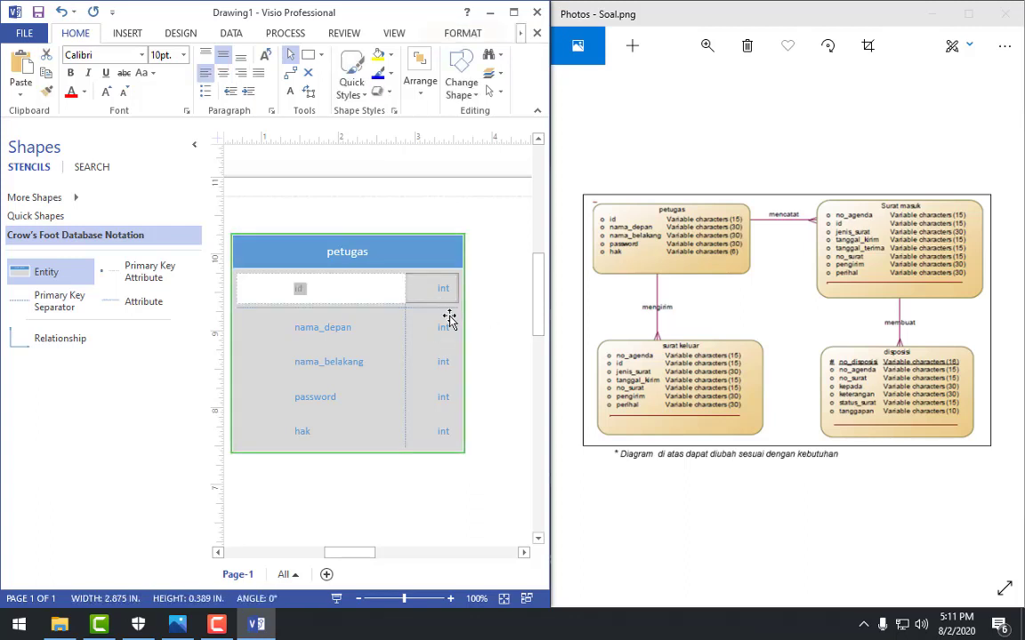
pyautogui.click(443, 292)
pyautogui.click(442, 292)
pyautogui.rightClick(443, 293)
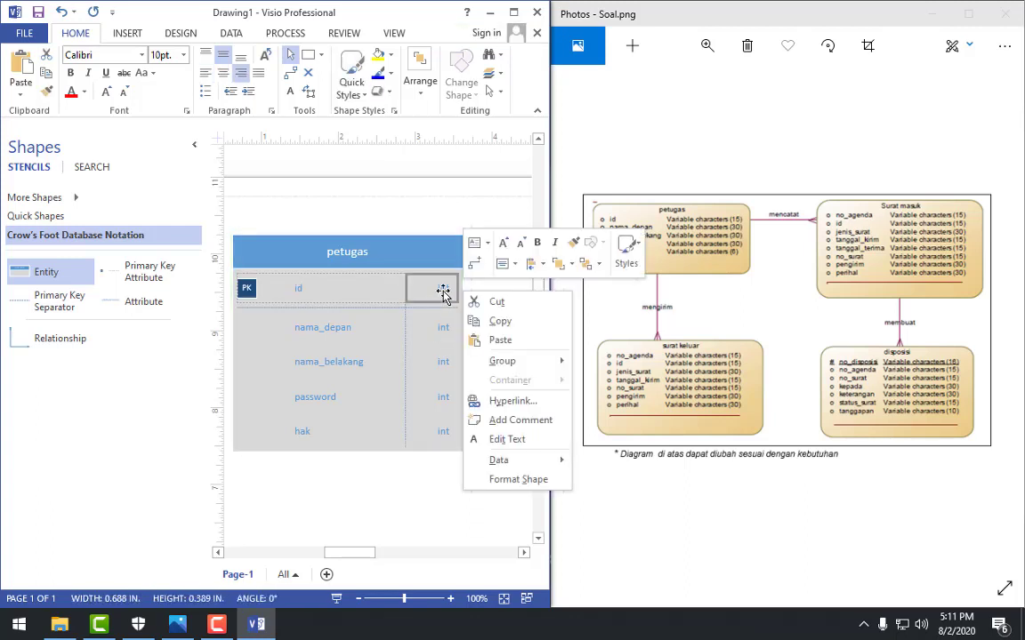
pyautogui.click(429, 310)
pyautogui.doubleClick(435, 293)
pyautogui.click(440, 294)
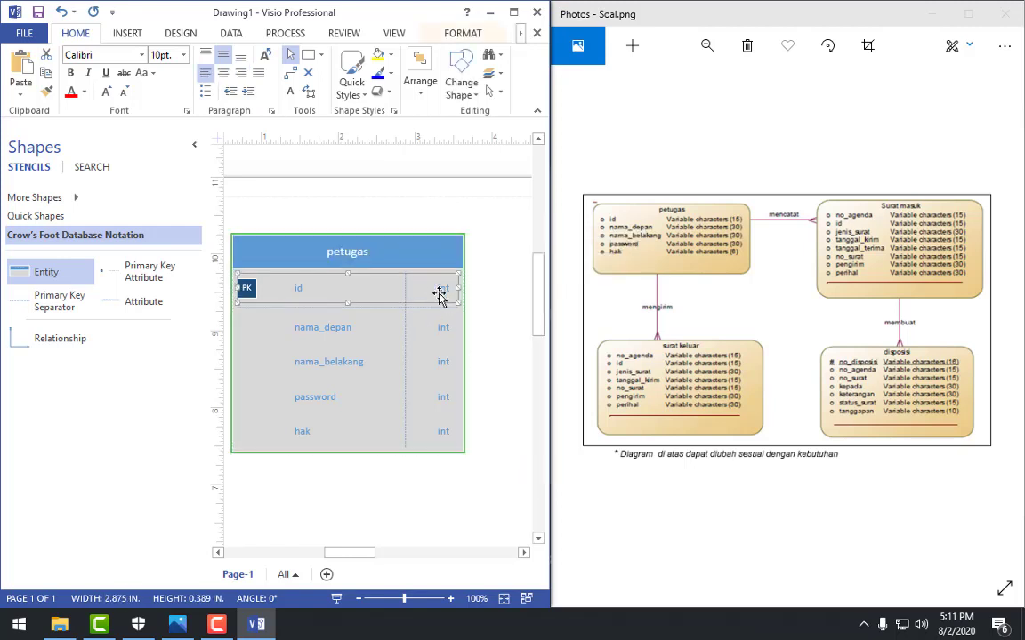
pyautogui.click(439, 295)
pyautogui.moveTo(441, 290); pyautogui.dragTo(463, 305)
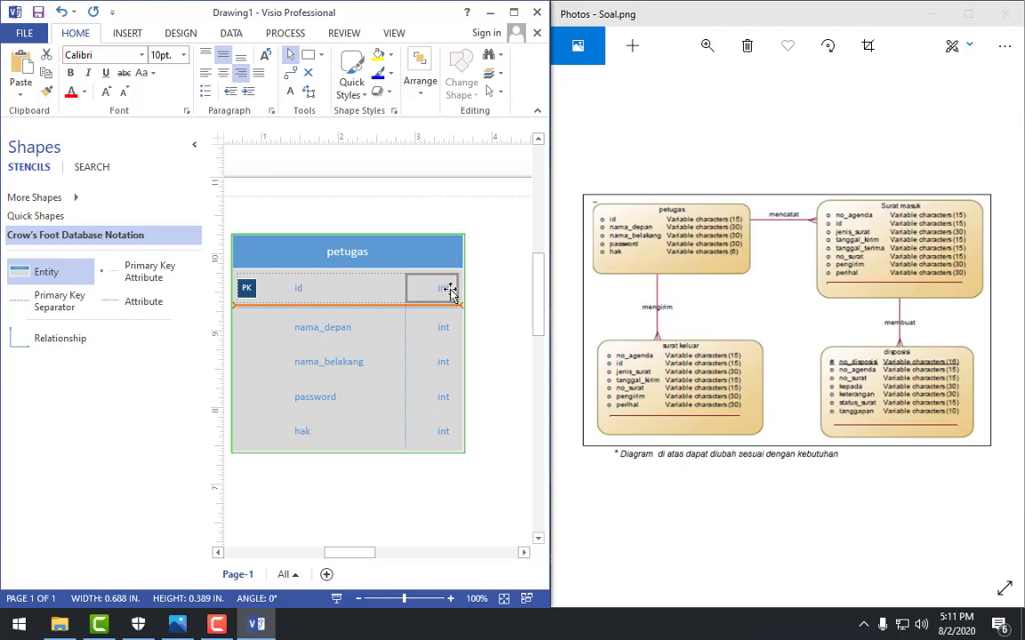
# Step: Set the data type of the nama_depan attribute in petugas to varchar
pyautogui.click(444, 333)
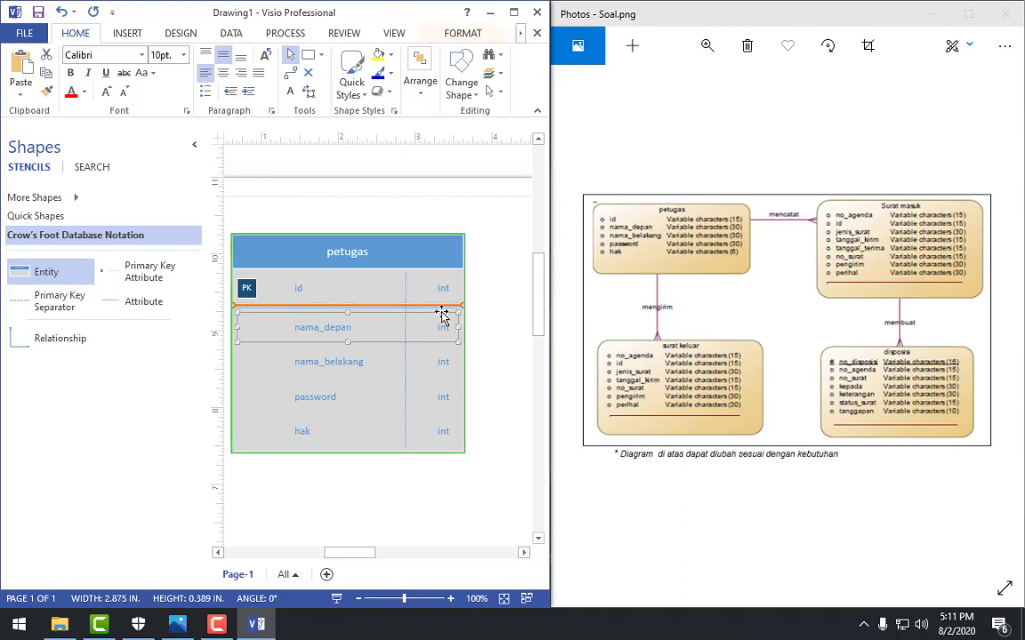
pyautogui.click(445, 328)
pyautogui.click(444, 330)
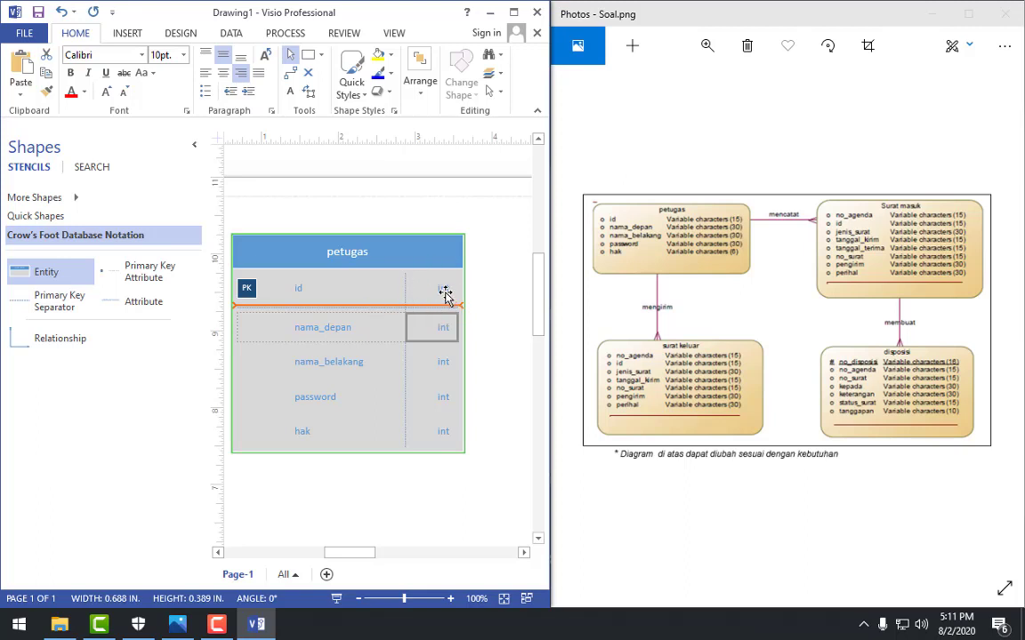
pyautogui.click(444, 331)
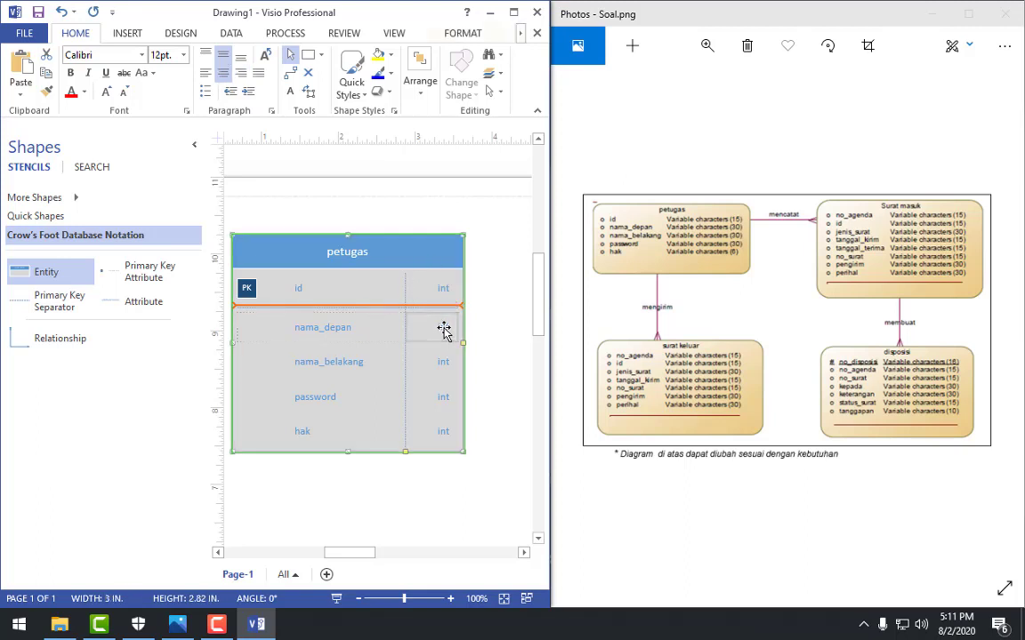
pyautogui.click(444, 331)
pyautogui.click(444, 331)
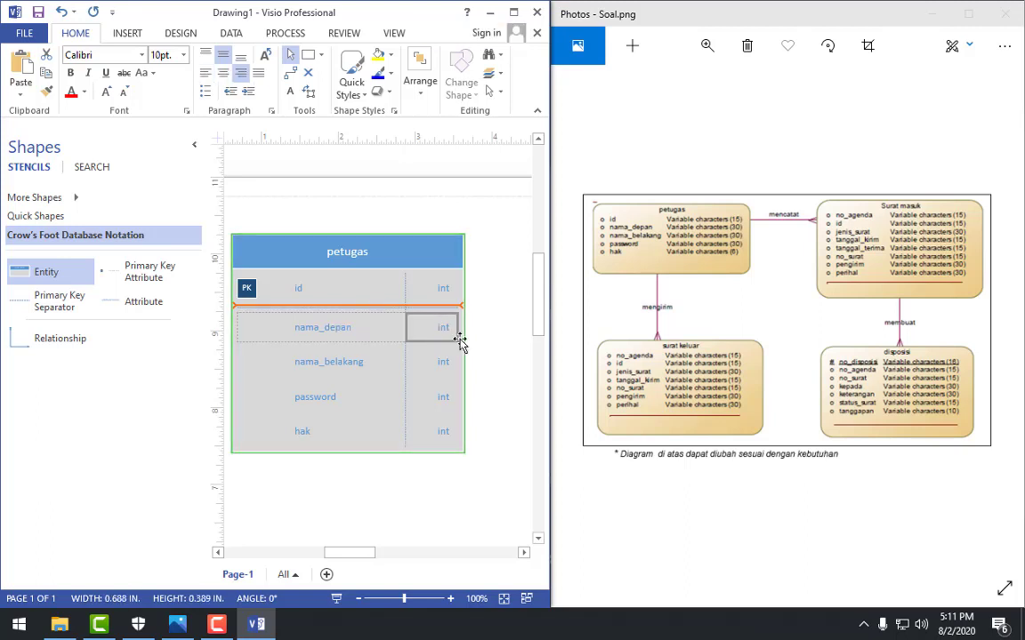
pyautogui.write('varchar')
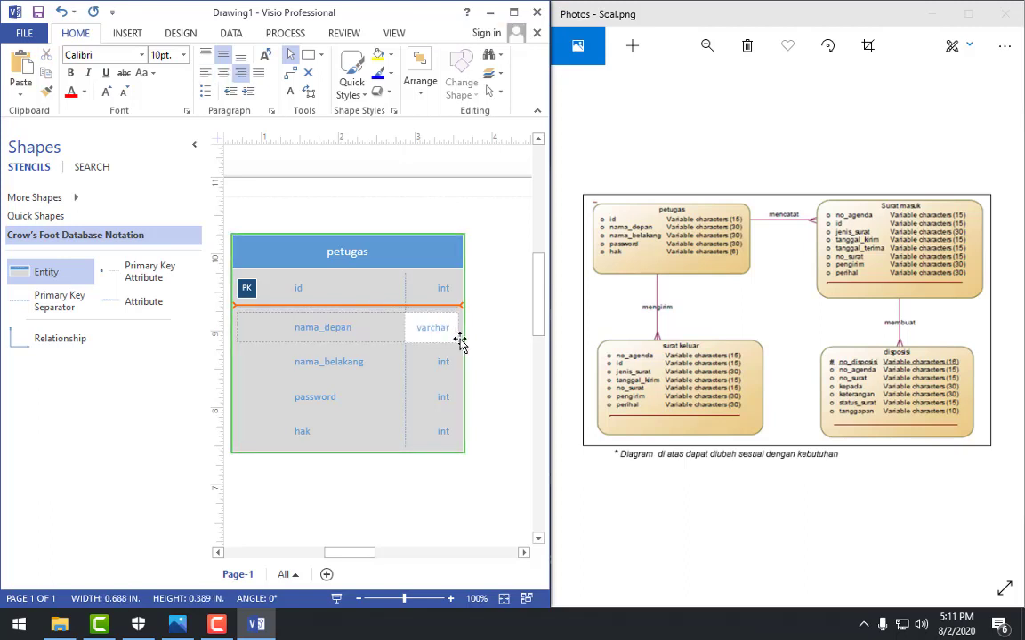
# Step: Set the data type of the id primary key in petugas to int(15), all in lowercase
pyautogui.click(447, 290)
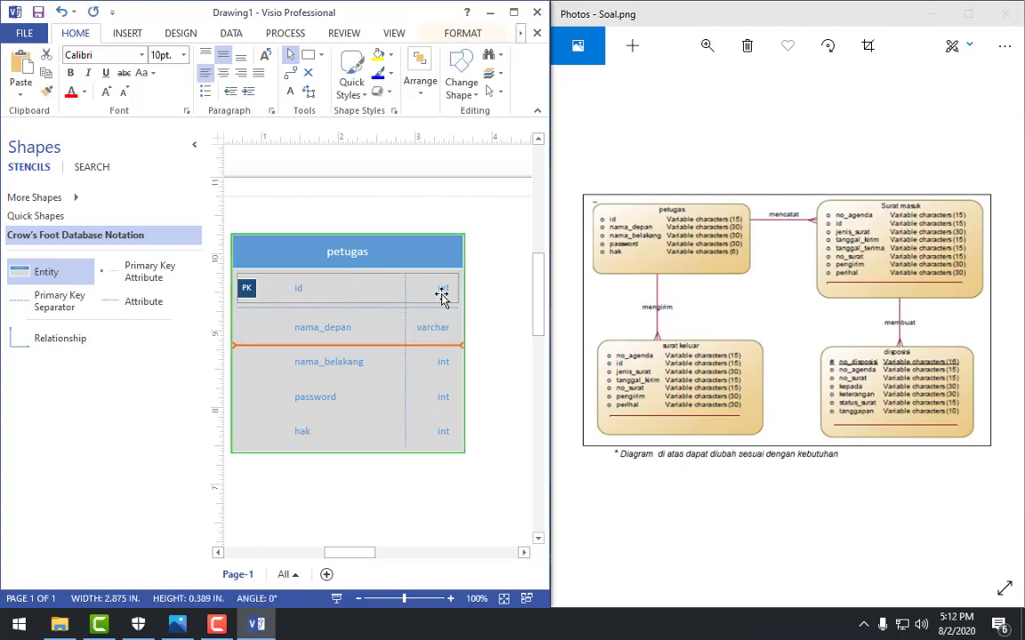
pyautogui.click(447, 290)
pyautogui.click(446, 292)
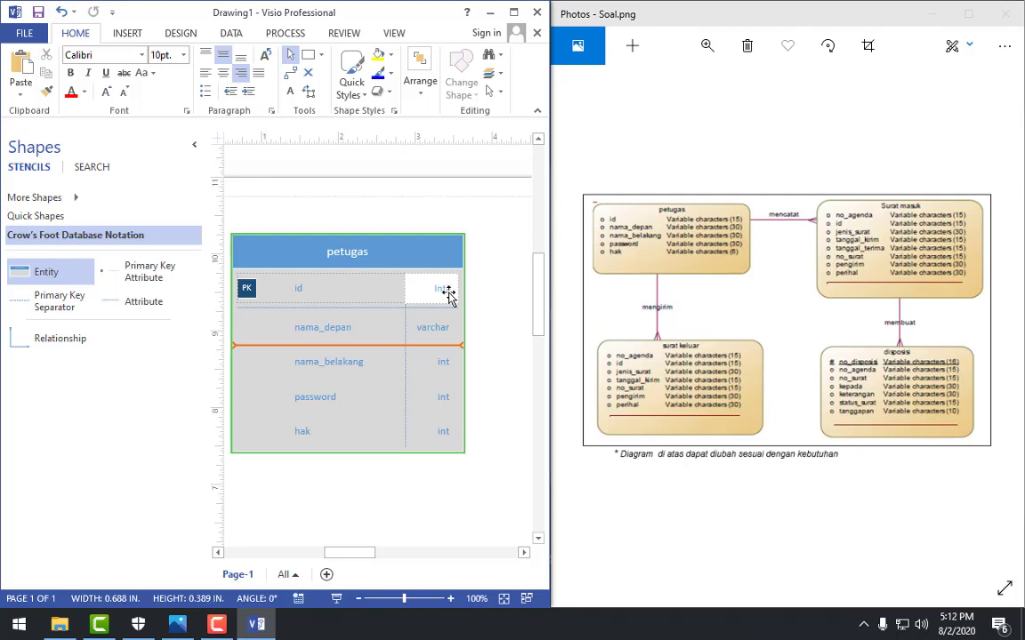
pyautogui.write('(15')
pyautogui.press('Home')
pyautogui.press('Delete')
pyautogui.write('i')
pyautogui.click(437, 342)
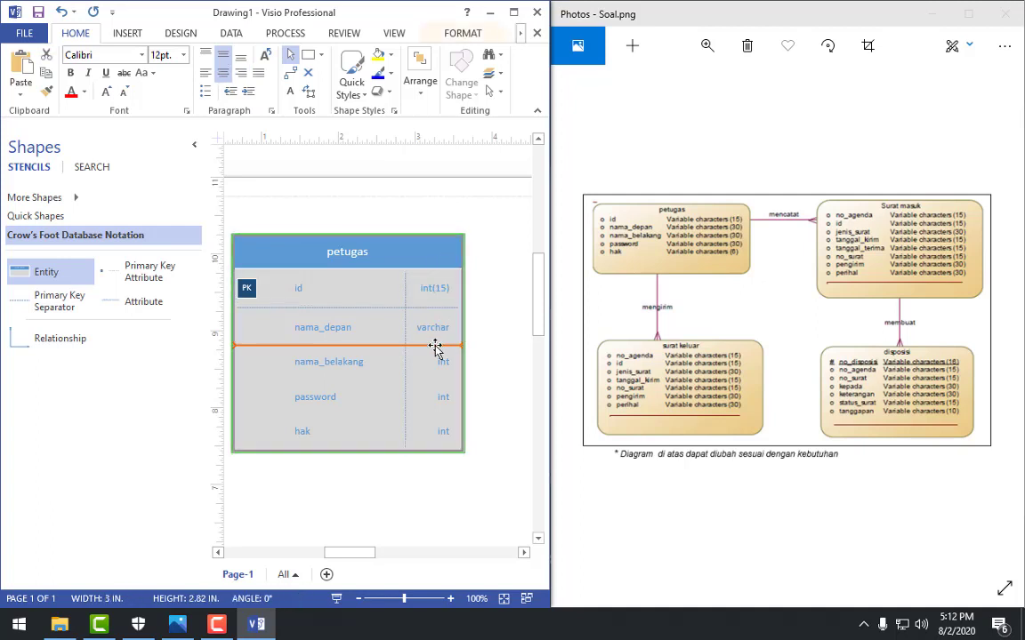
# Step: Replace the data type of the nama_depan attribute in petugas with Varchar (30)
pyautogui.click(430, 330)
pyautogui.click(436, 330)
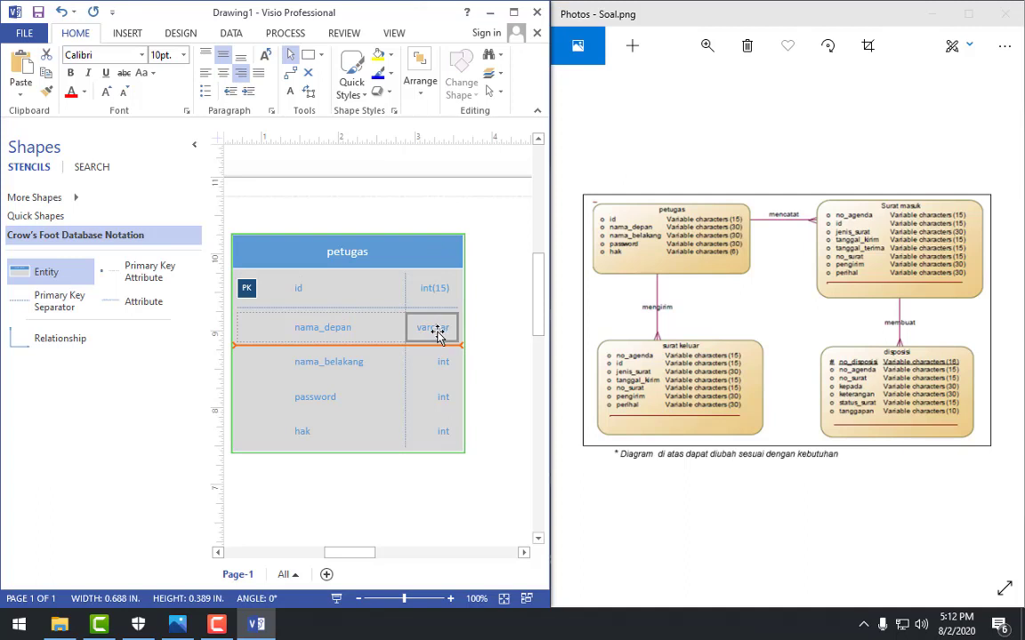
pyautogui.write('va')
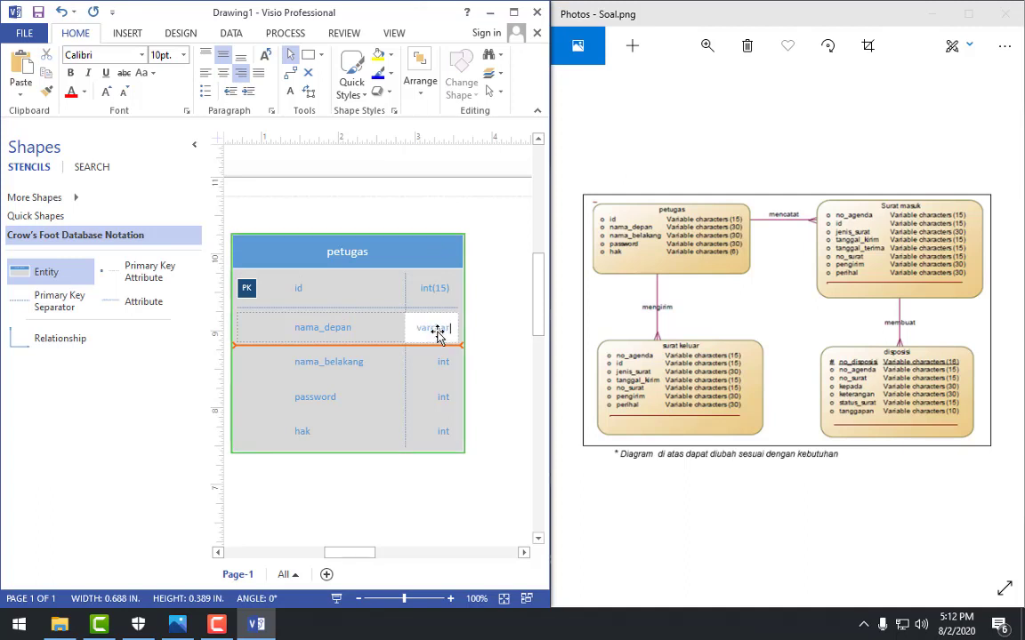
pyautogui.write('rchar')
pyautogui.press('Return')
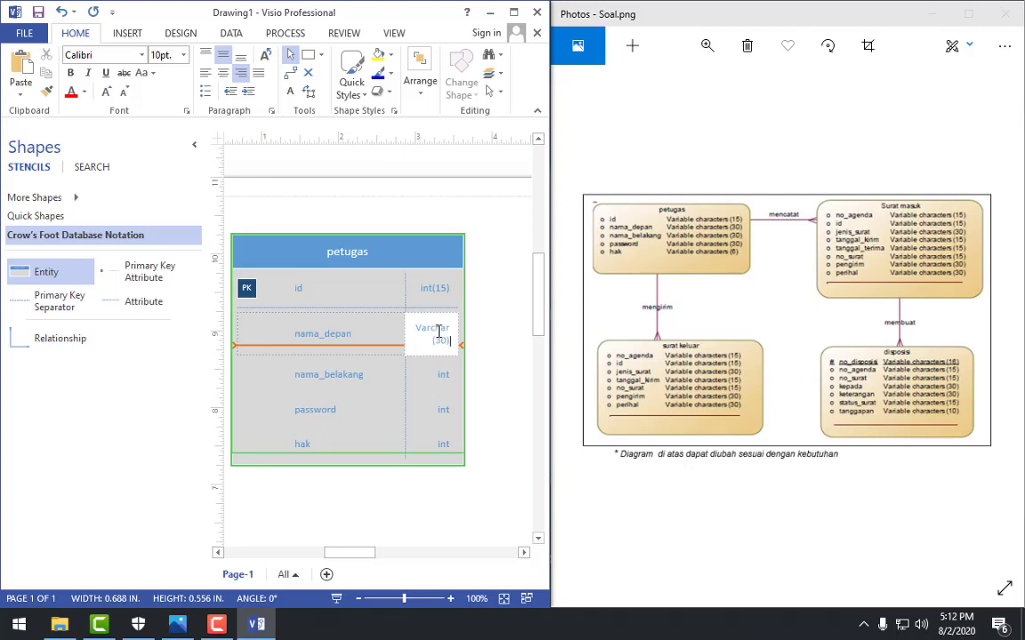
pyautogui.click(496, 343)
pyautogui.rightClick(448, 374)
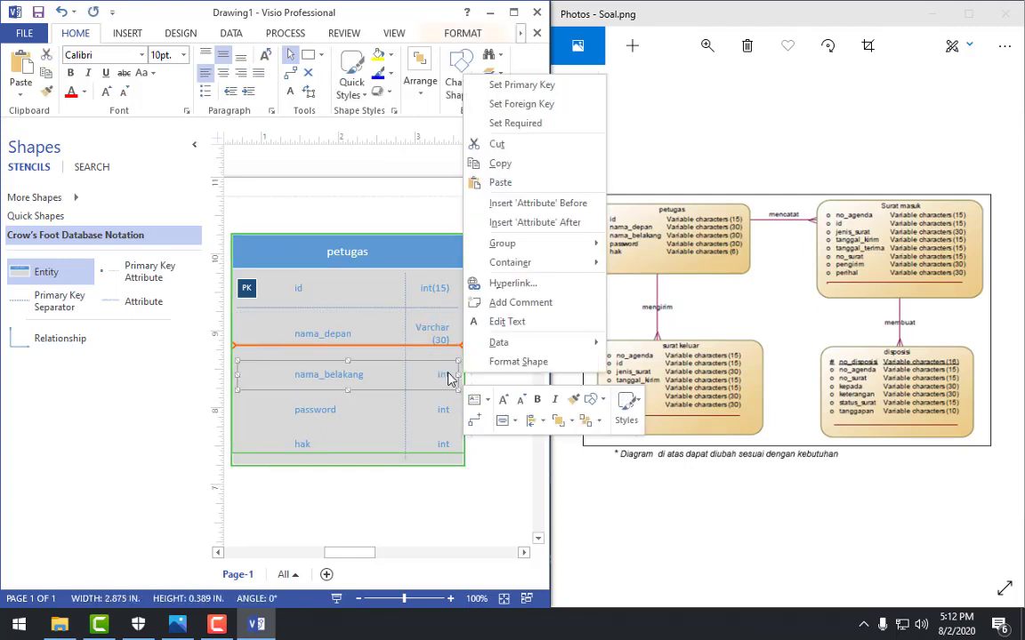
pyautogui.click(449, 351)
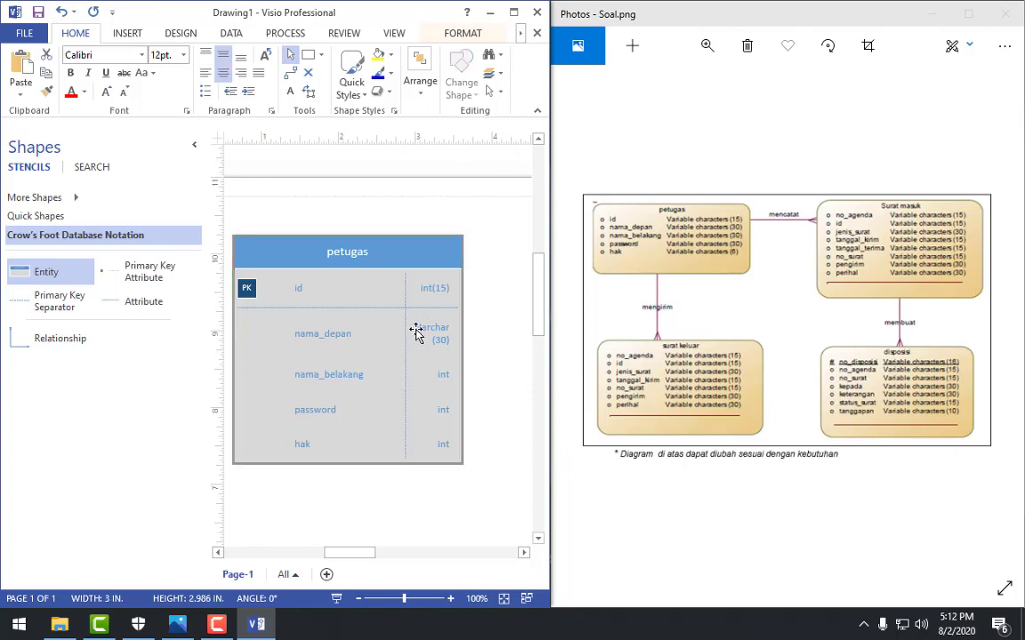
pyautogui.click(419, 331)
pyautogui.click(420, 331)
pyautogui.doubleClick(421, 332)
pyautogui.click(419, 333)
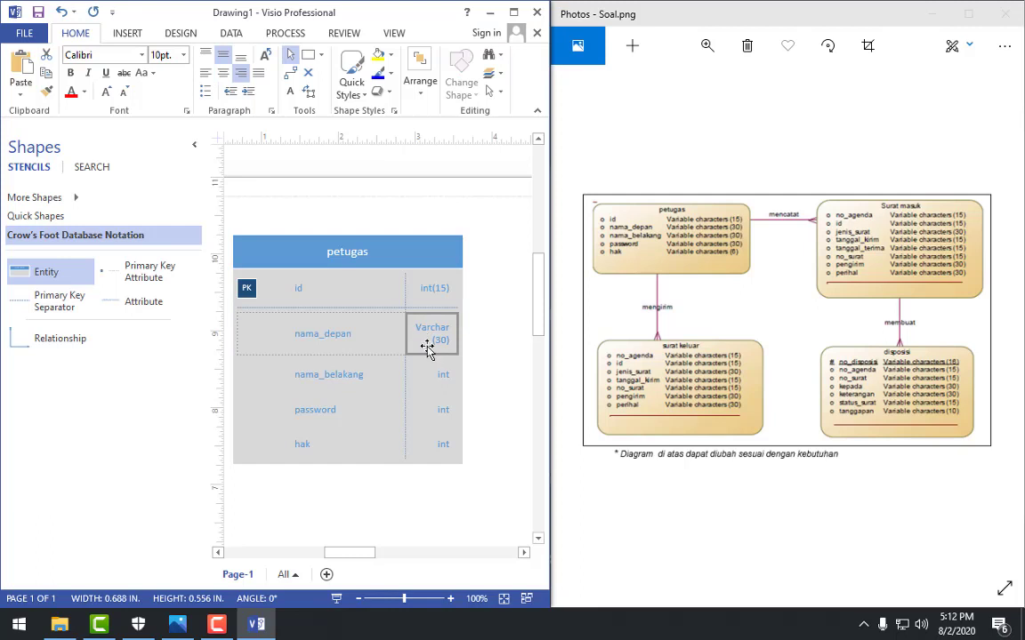
pyautogui.click(432, 339)
pyautogui.click(443, 387)
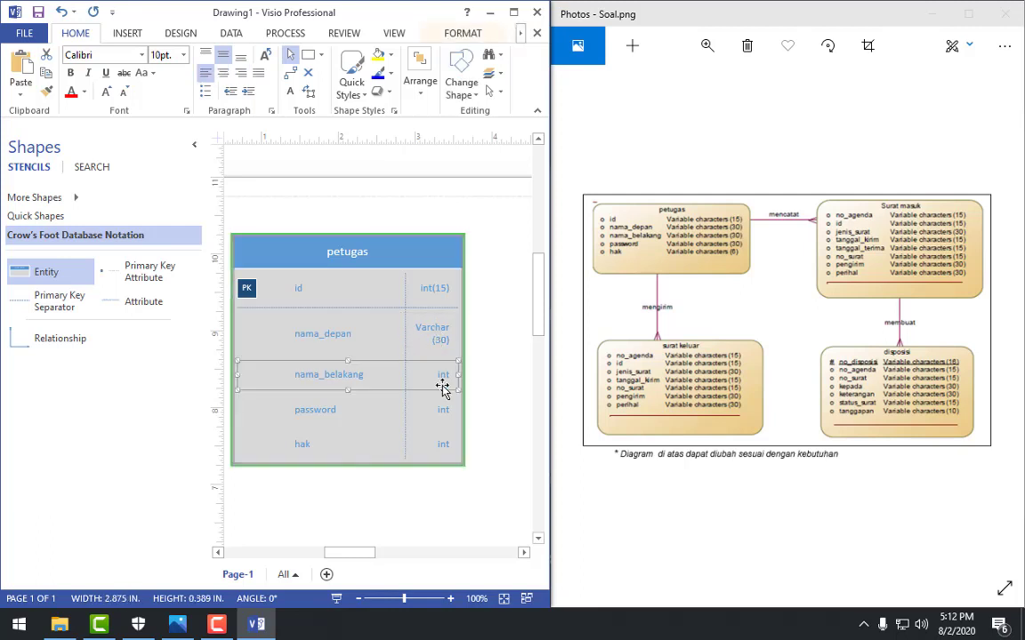
# Step: Re-enter the data type of the nama_depan attribute in petugas as varchar (30), with a lowercase v
pyautogui.doubleClick(420, 328)
pyautogui.doubleClick(420, 332)
pyautogui.click(421, 332)
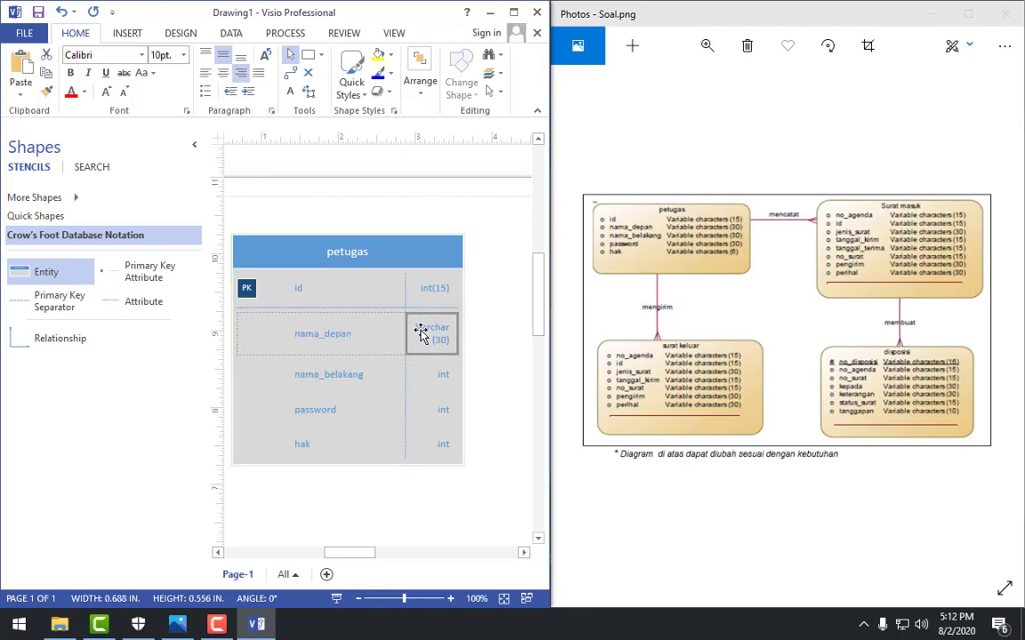
pyautogui.write('varchar')
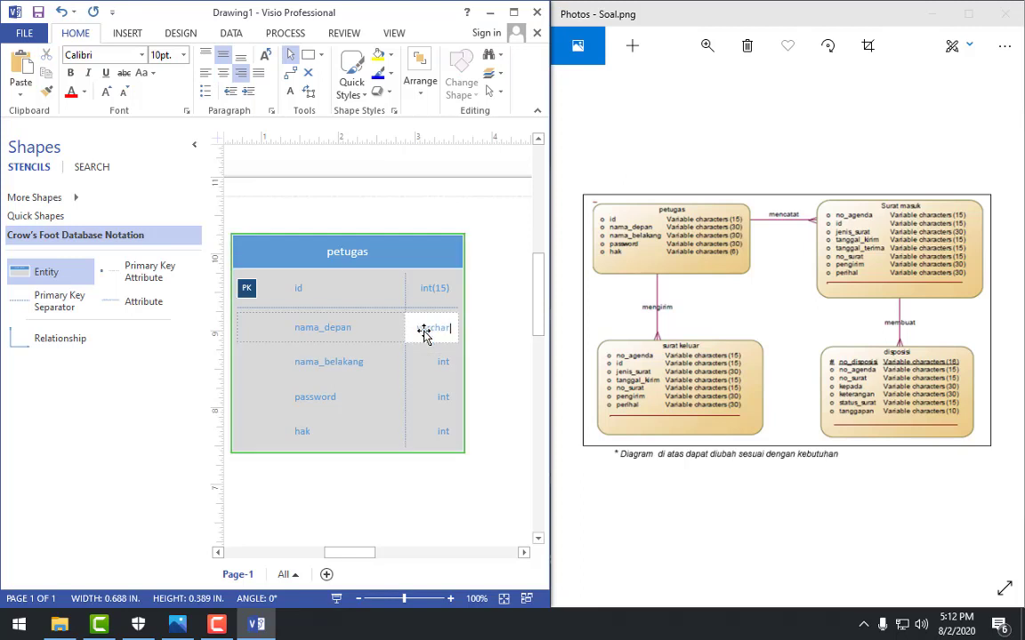
pyautogui.write('(30')
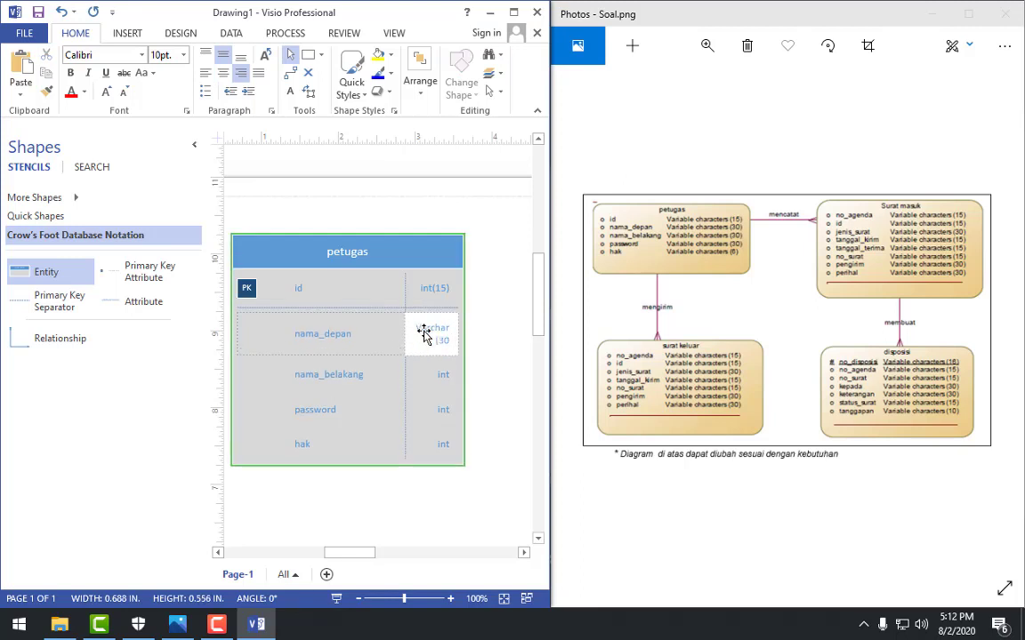
pyautogui.press('Delete')
pyautogui.write('v')
# Step: Set the data type of the nama_belakang attribute in petugas to varchar (30), with a lowercase v
pyautogui.click(441, 374)
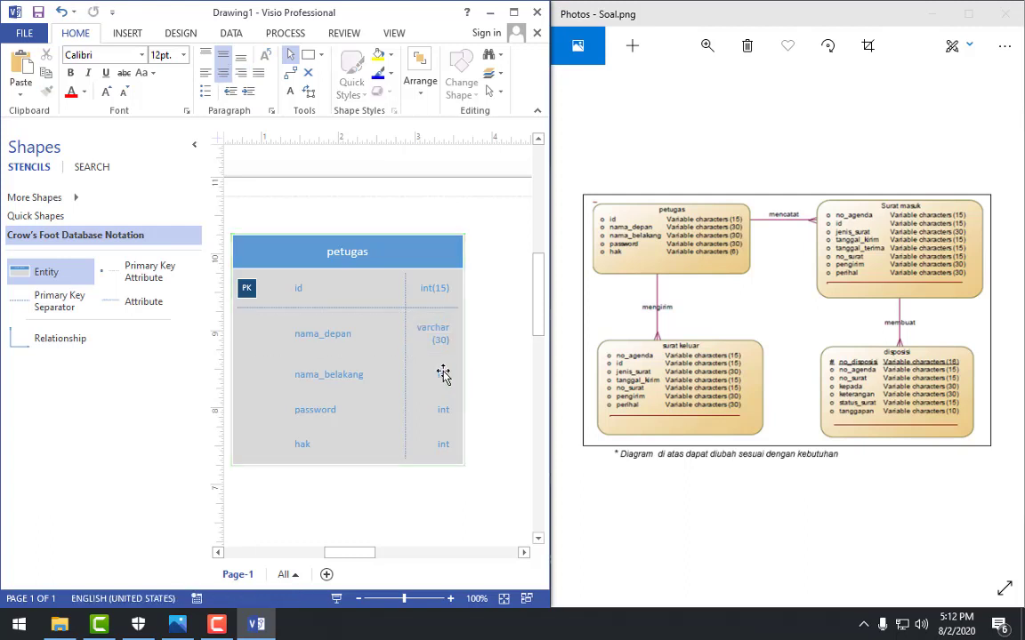
pyautogui.click(442, 374)
pyautogui.click(442, 376)
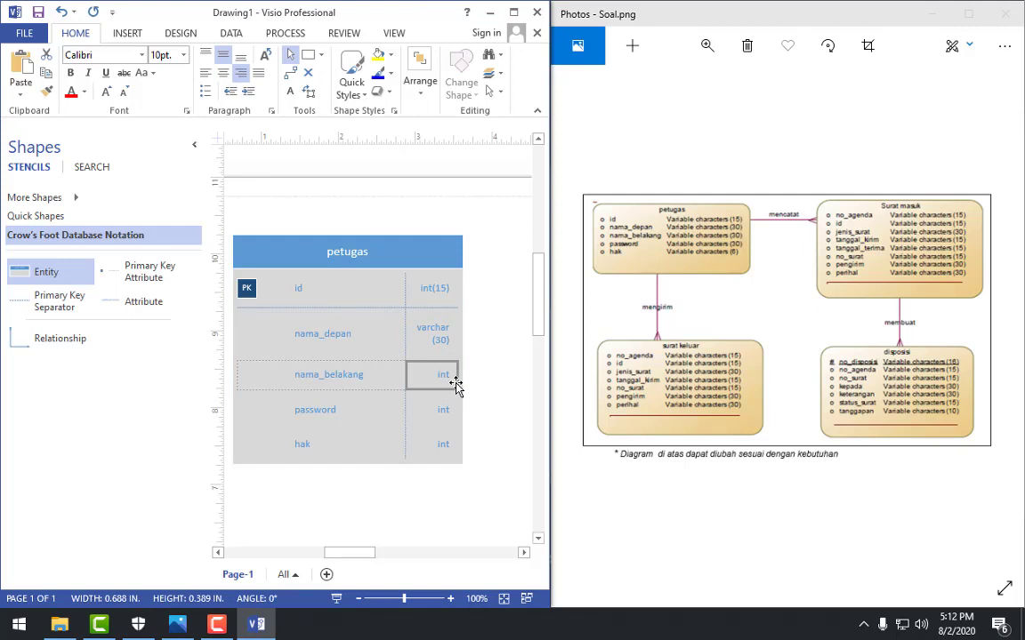
pyautogui.write('varchar (30')
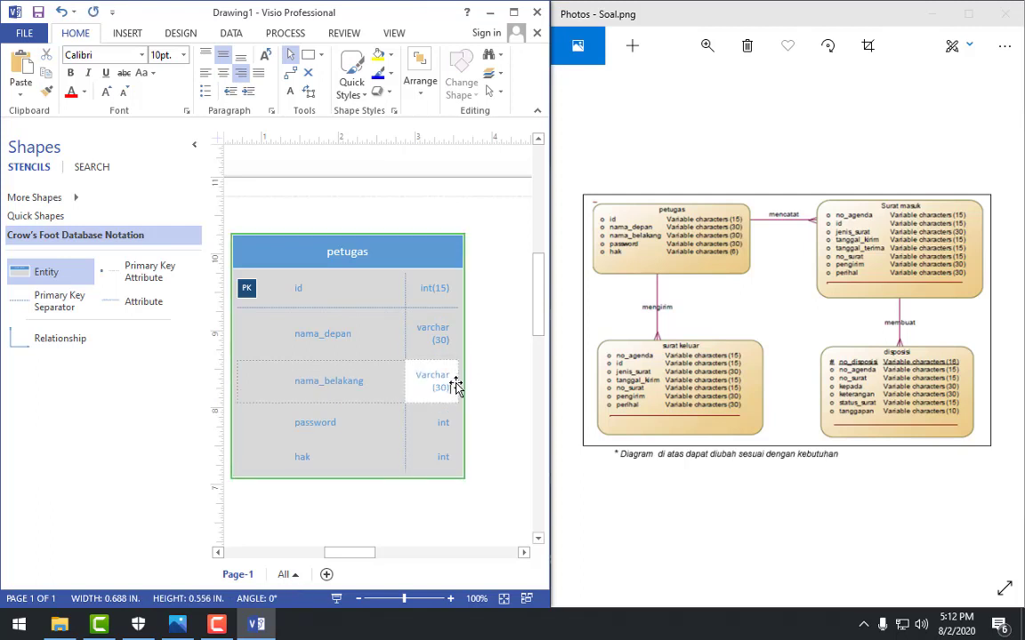
pyautogui.press('BackSpace')
pyautogui.write('v')
# Step: Set the data type of the password attribute in petugas to varchar (30), with a lowercase v
pyautogui.click(441, 425)
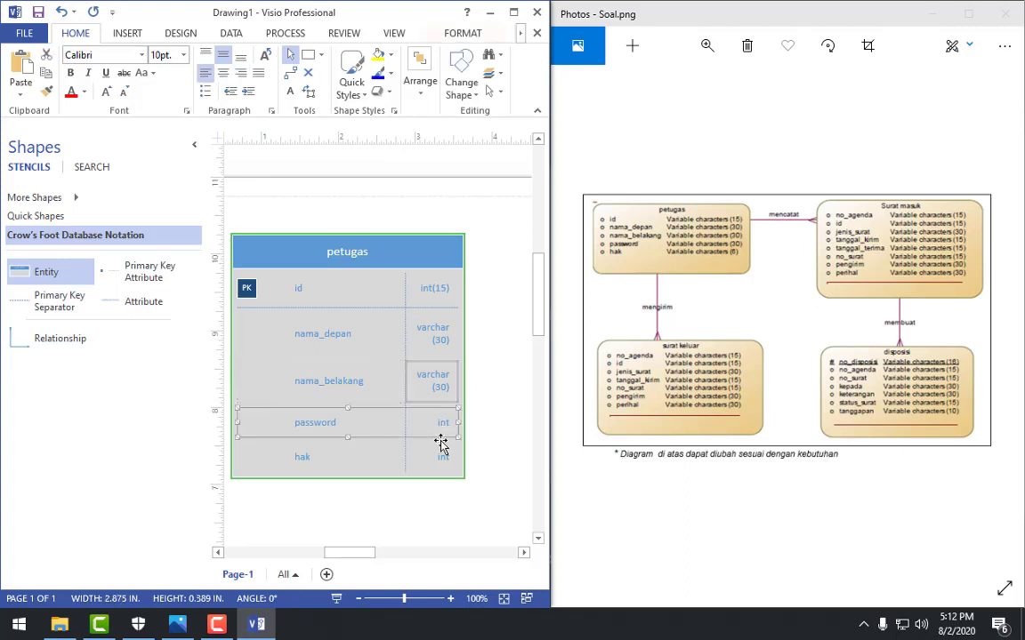
pyautogui.click(441, 425)
pyautogui.click(441, 425)
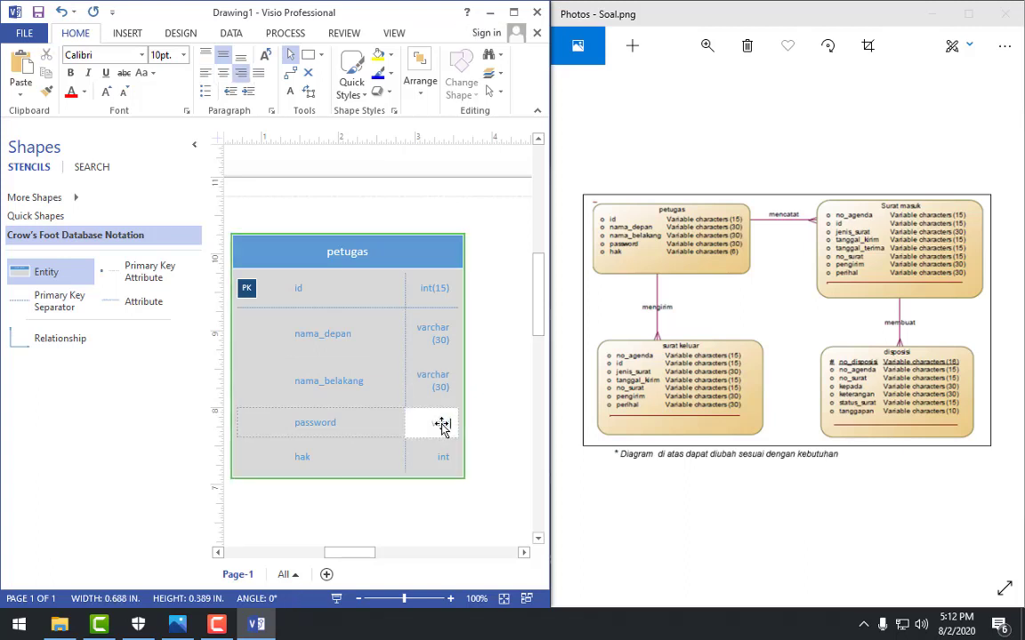
pyautogui.write('varchar(30')
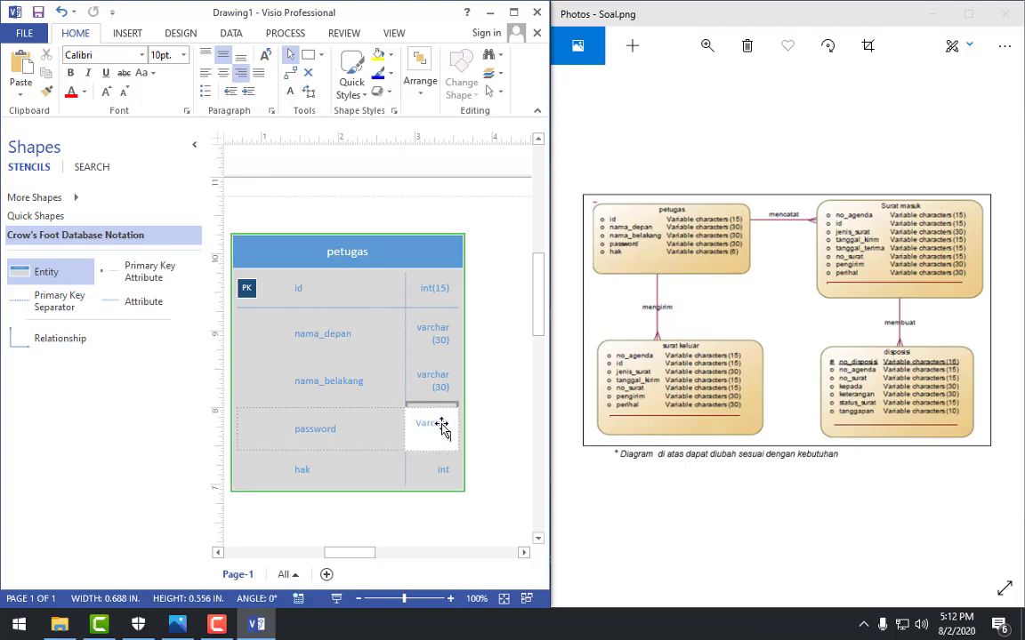
pyautogui.write(')')
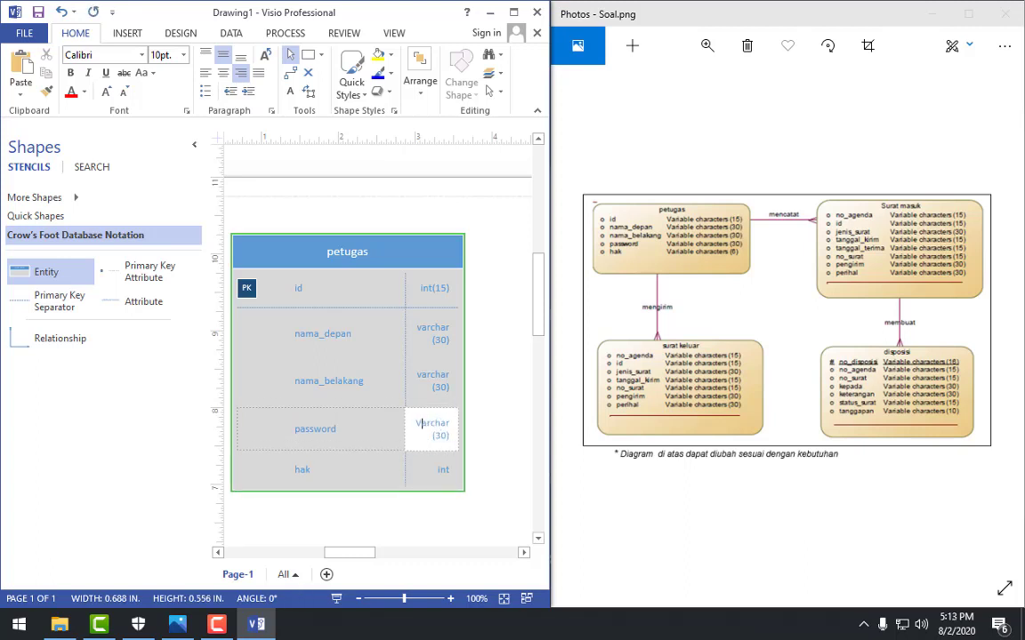
# Step: Set the data type of the hak attribute in petugas to varchar (6), with a lowercase v
pyautogui.click(441, 473)
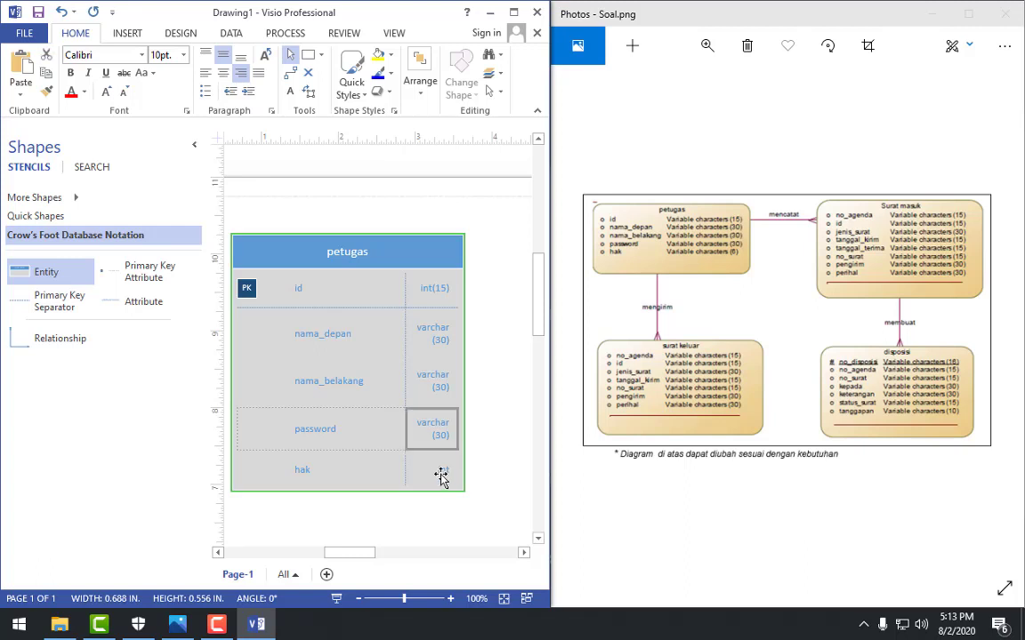
pyautogui.click(441, 467)
pyautogui.click(444, 481)
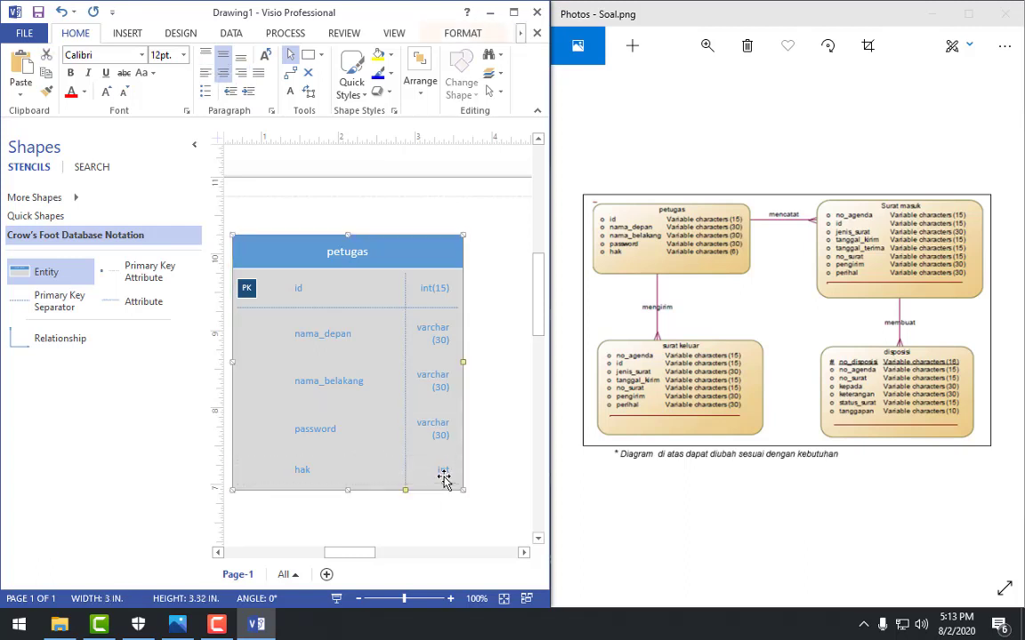
pyautogui.click(442, 470)
pyautogui.click(442, 470)
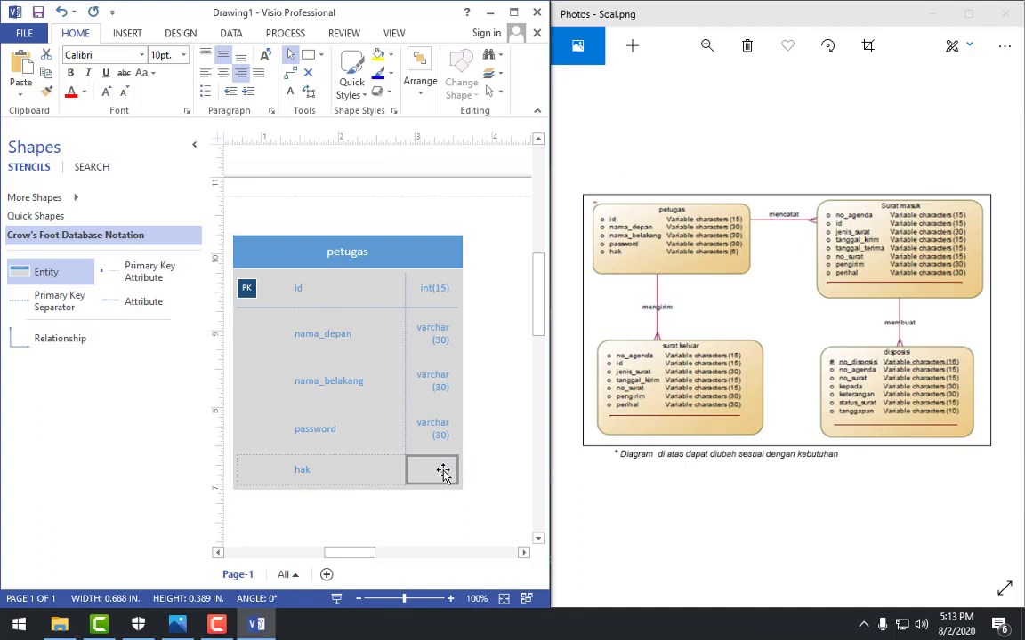
pyautogui.click(443, 471)
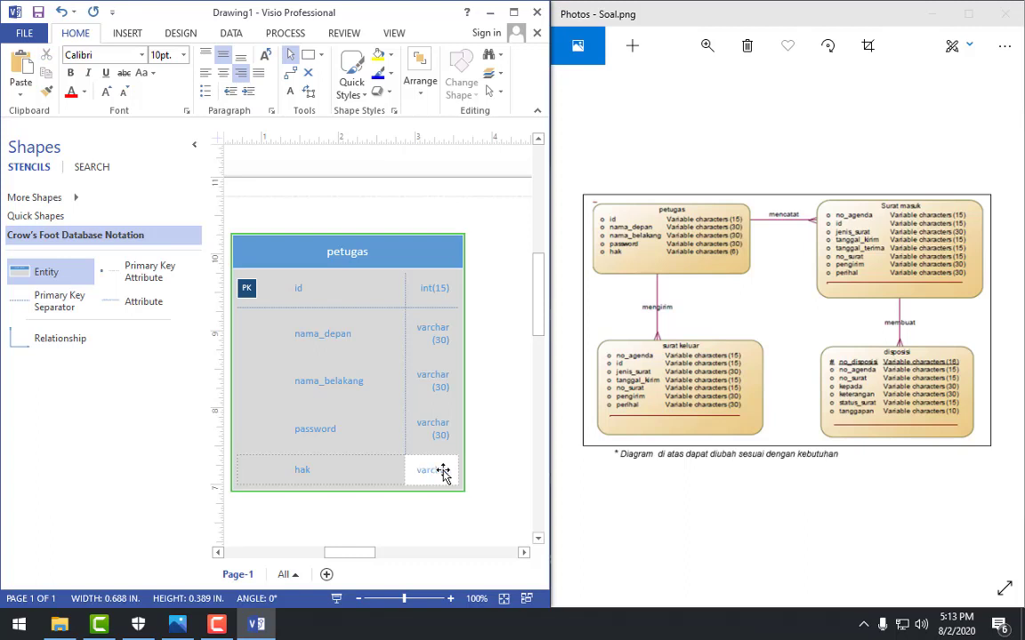
pyautogui.write('varchar(6')
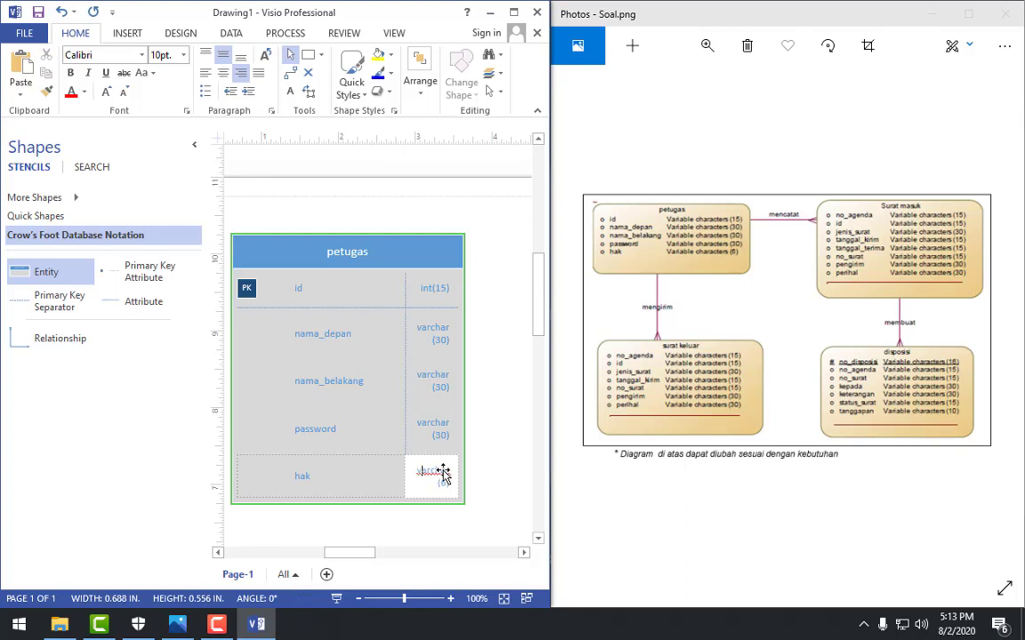
# Step: Add a new entity from the Crow's Foot stencil beside petugas, near the upper edge of the page
pyautogui.click(486, 450)
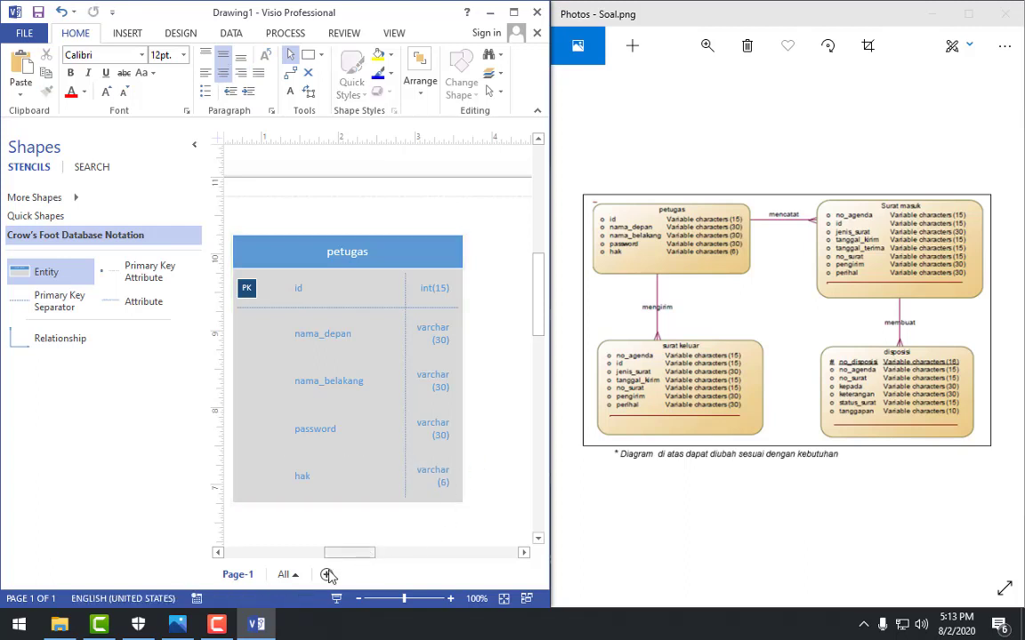
pyautogui.click(358, 598)
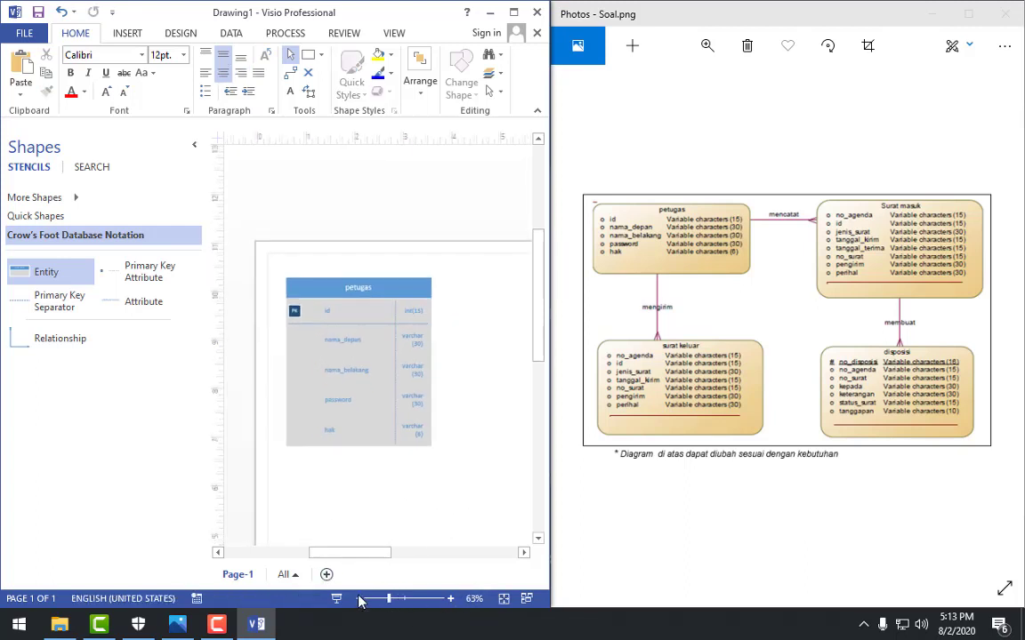
pyautogui.moveTo(373, 555)
pyautogui.mouseDown()
pyautogui.moveTo(408, 561)
pyautogui.moveTo(388, 540)
pyautogui.mouseUp()
pyautogui.click(292, 405)
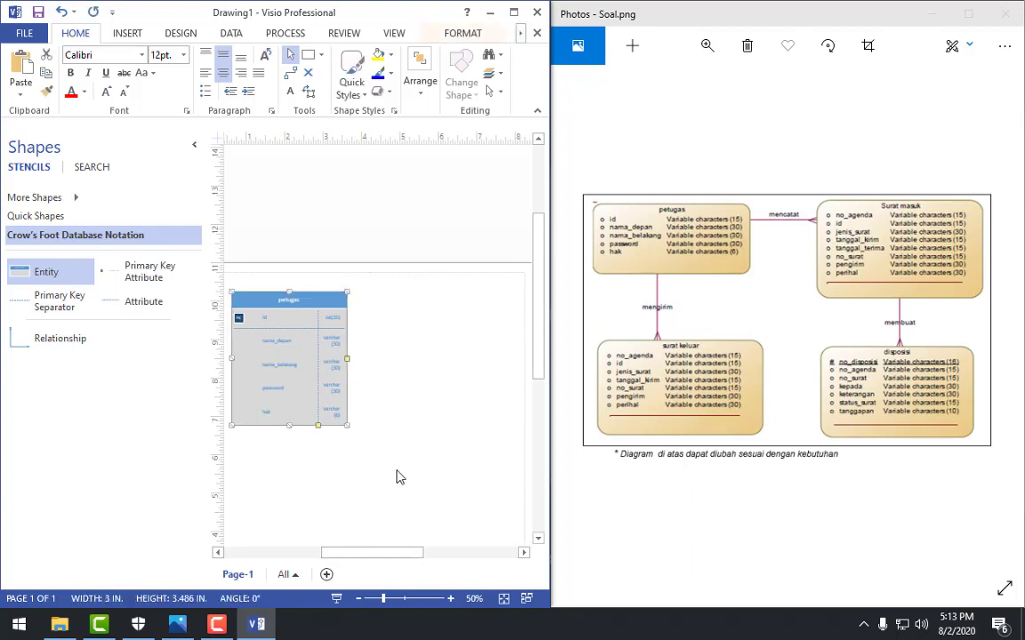
pyautogui.click(400, 476)
pyautogui.moveTo(84, 270); pyautogui.dragTo(429, 316)
pyautogui.hscroll(2, 412, 552)
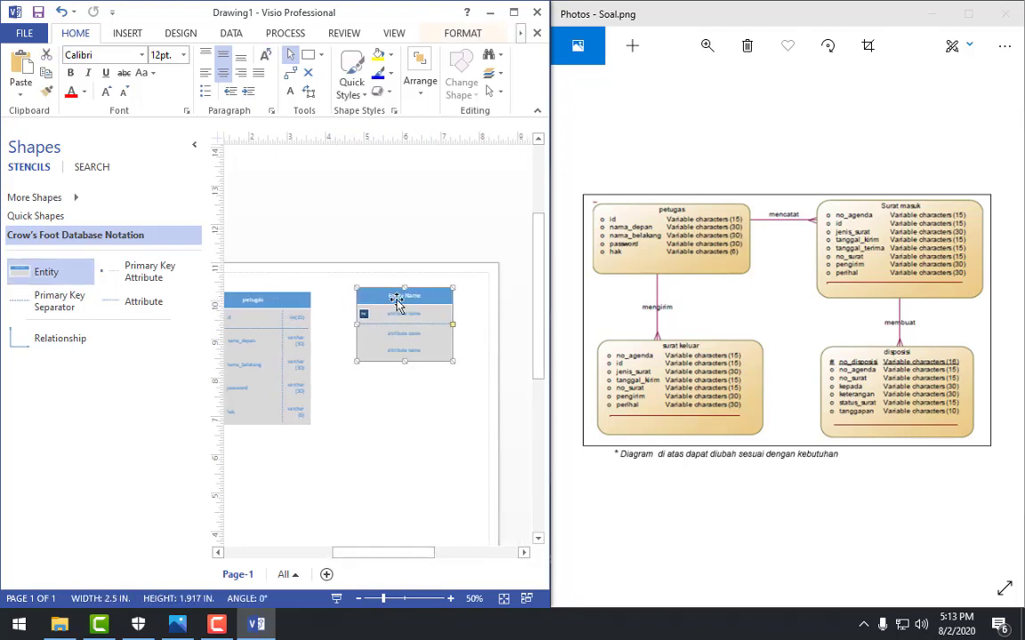
# Step: Name the new entity beside petugas surat_masuk
pyautogui.click(407, 301)
pyautogui.doubleClick(407, 301)
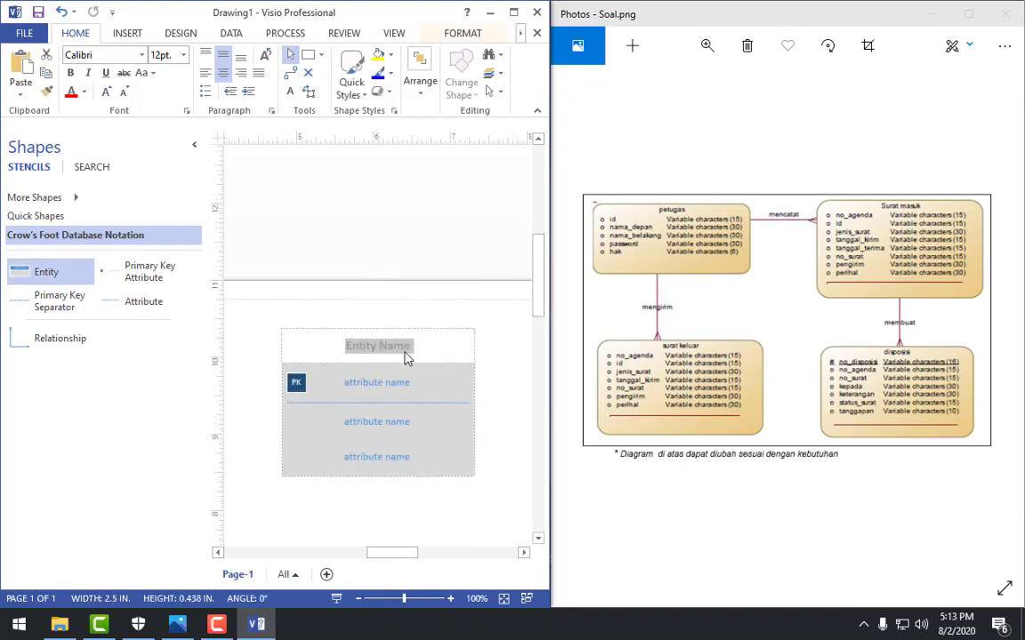
pyautogui.write('surat')
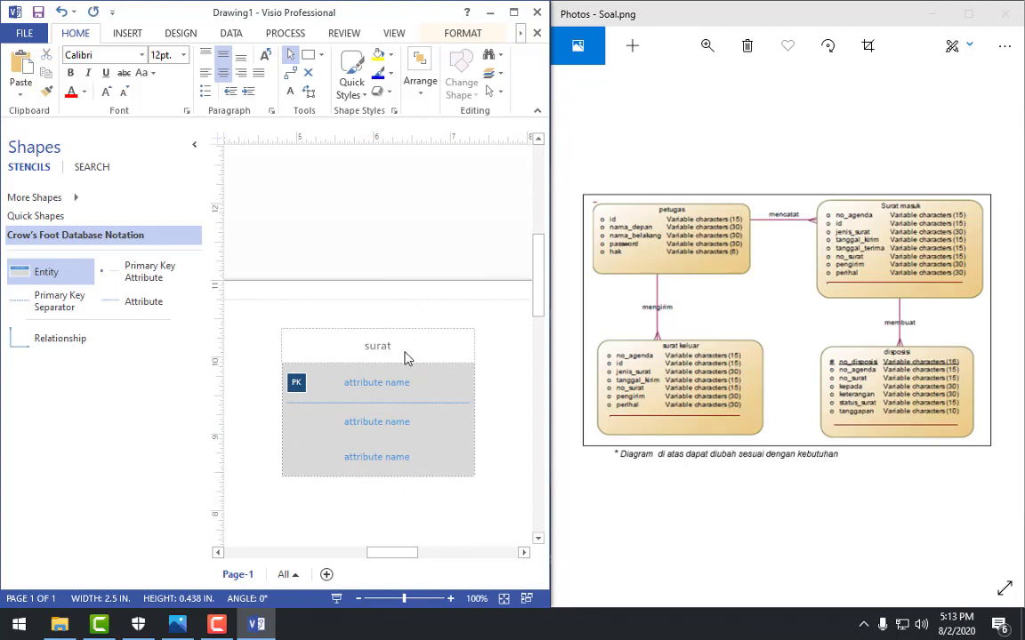
pyautogui.write('_masuk')
pyautogui.moveTo(379, 346); pyautogui.dragTo(375, 349)
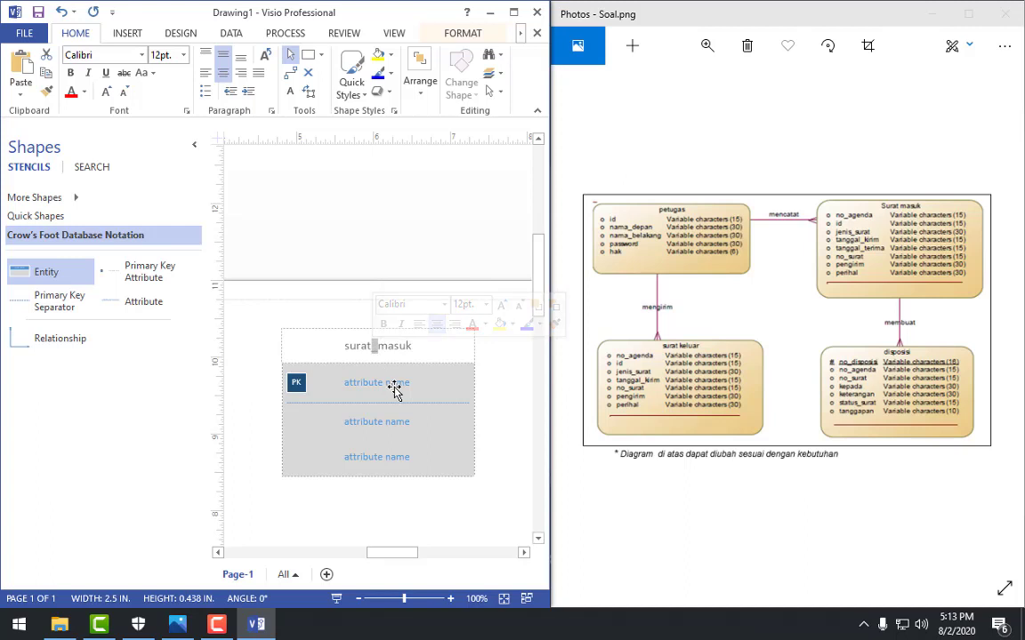
# Step: Name the primary key attribute of surat_masuk no_agenda
pyautogui.keyDown('ctrl'); pyautogui.scroll(-3, 370, 354); pyautogui.keyUp('ctrl')
pyautogui.click(405, 318)
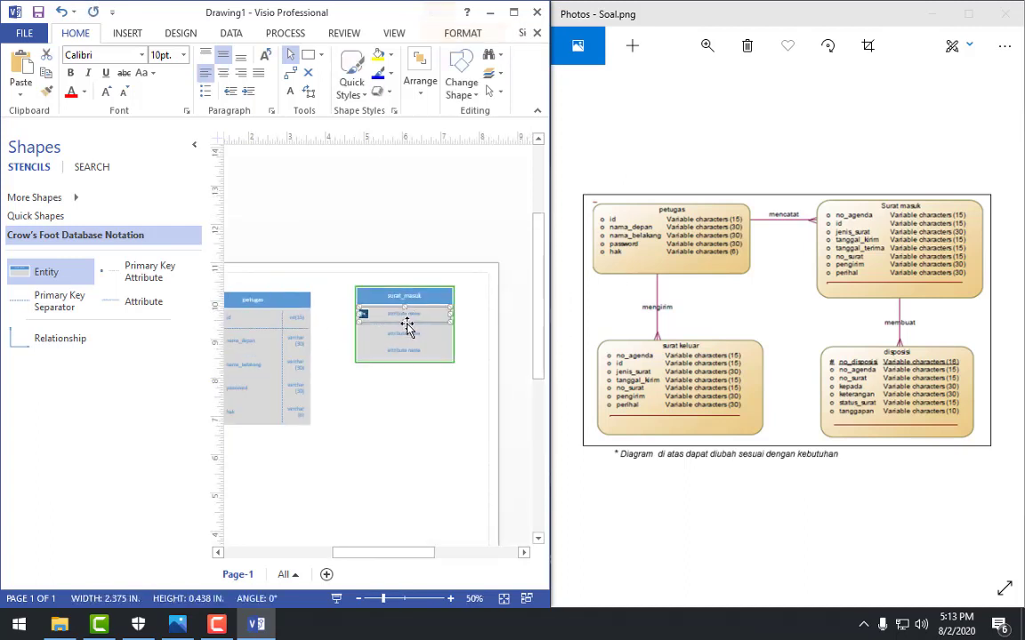
pyautogui.keyDown('ctrl'); pyautogui.scroll(3, 454, 525); pyautogui.keyUp('ctrl')
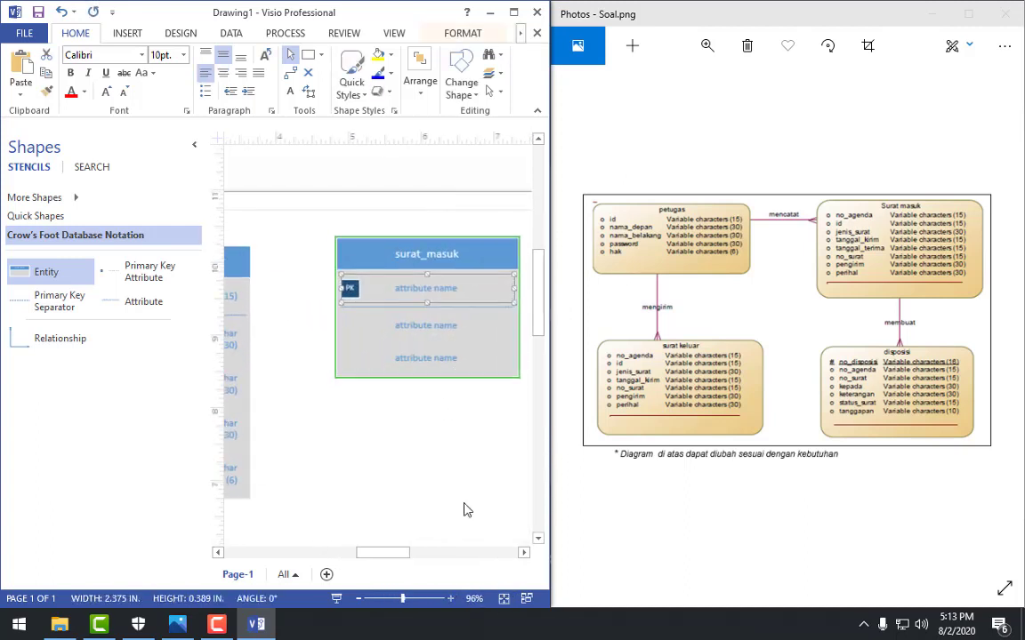
pyautogui.click(441, 286)
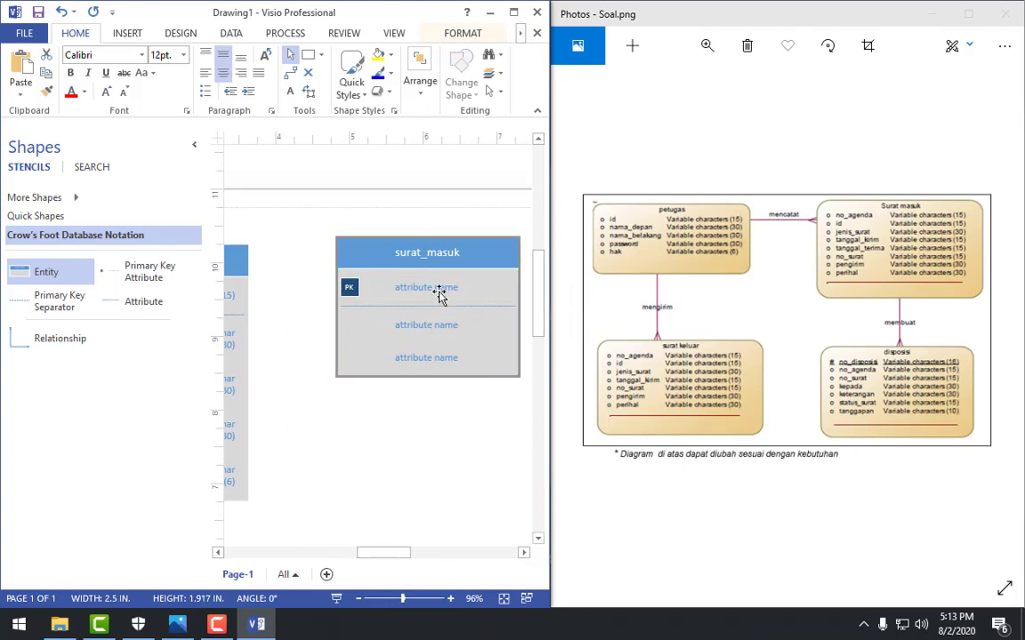
pyautogui.click(441, 293)
pyautogui.write('no_agenda')
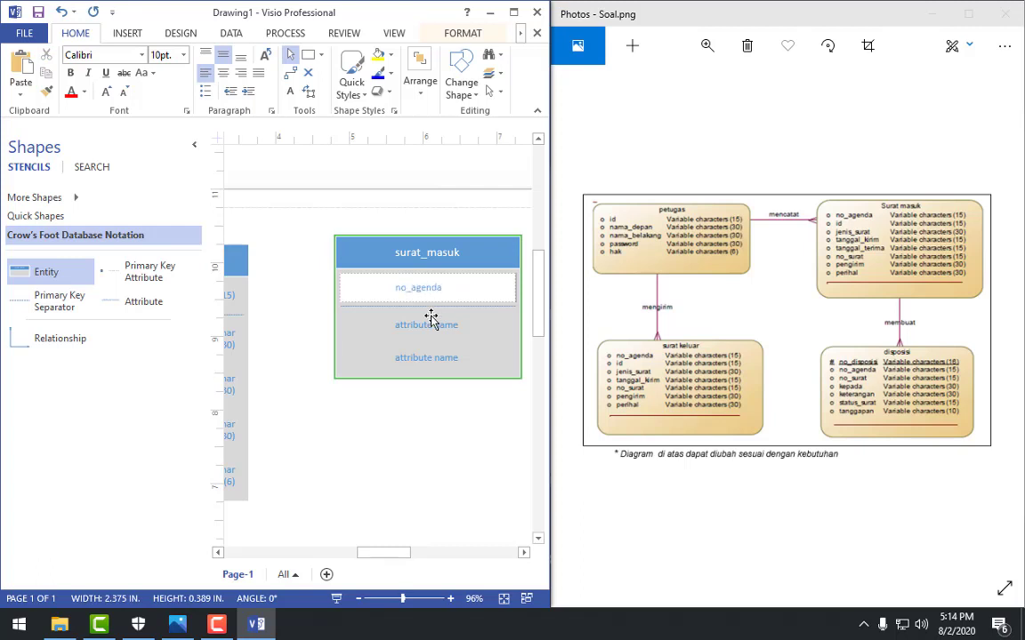
# Step: Name the two remaining attributes of surat_masuk id and jenis_surat
pyautogui.click(434, 324)
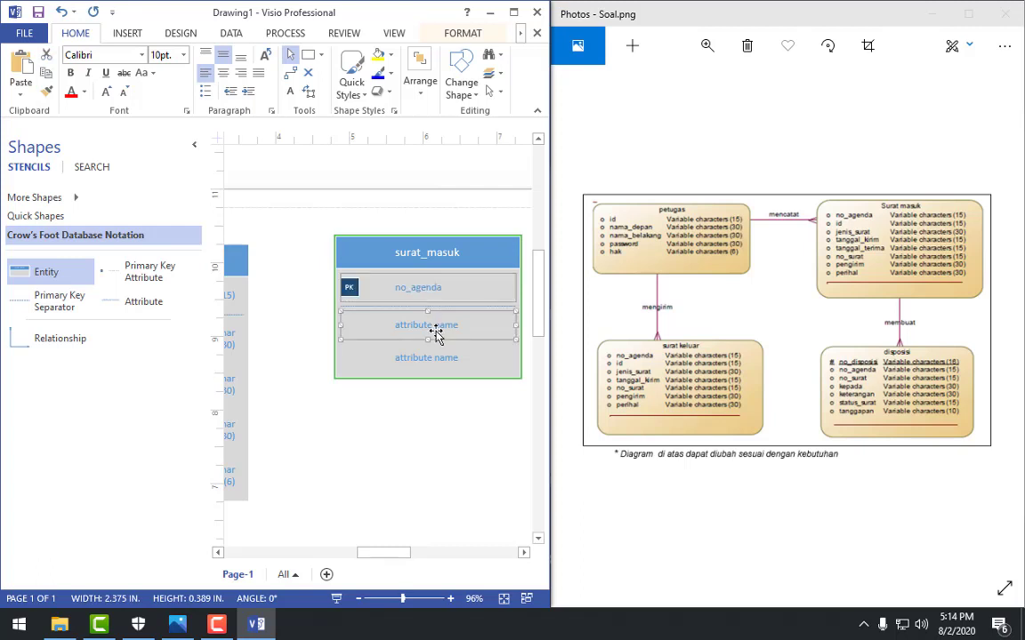
pyautogui.click(430, 327)
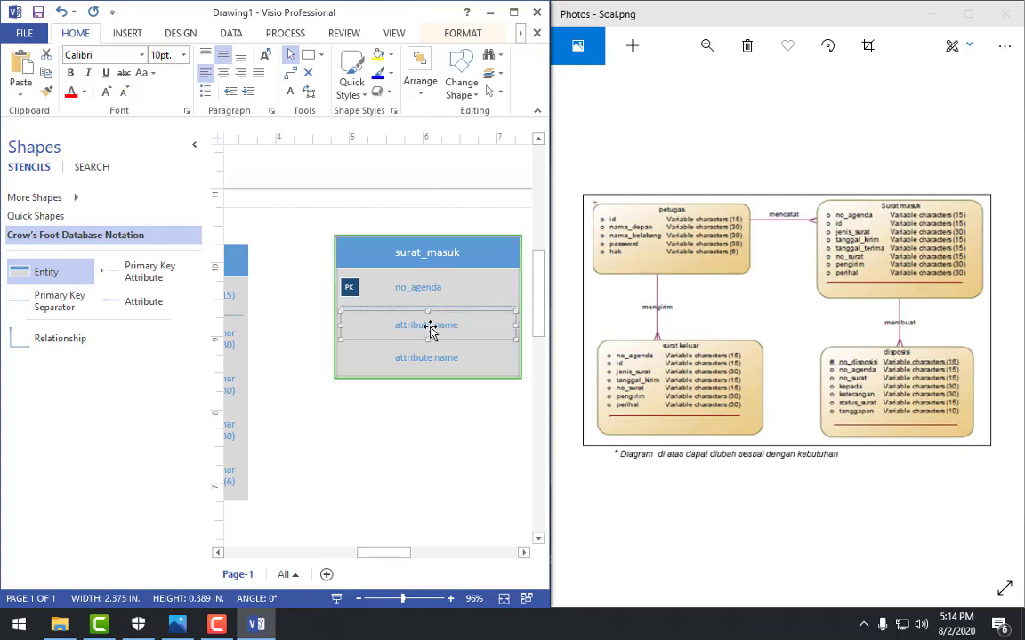
pyautogui.write('id')
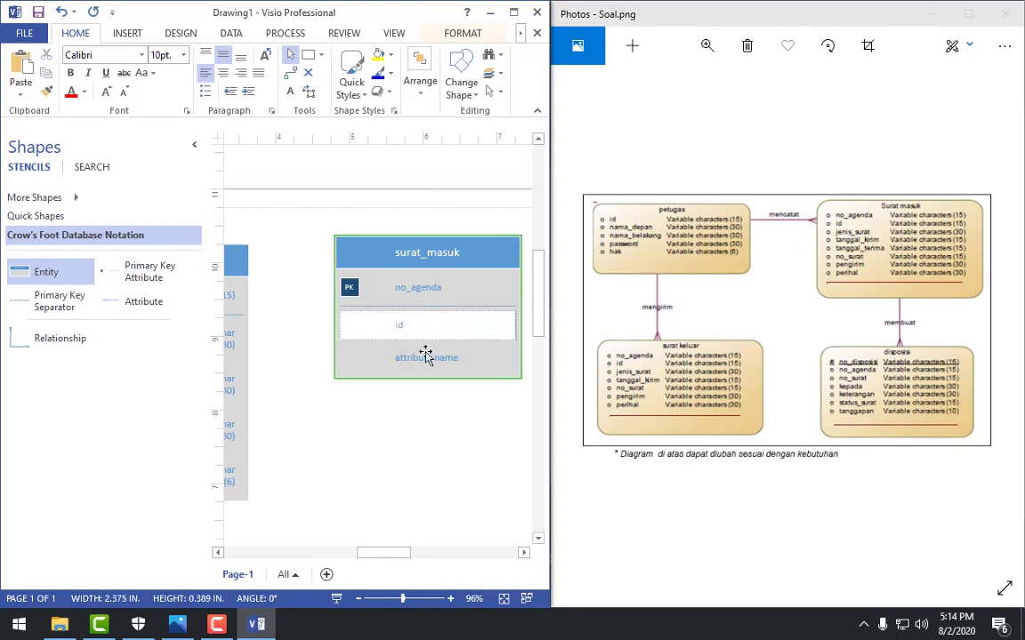
pyautogui.click(427, 358)
pyautogui.write('jenis_')
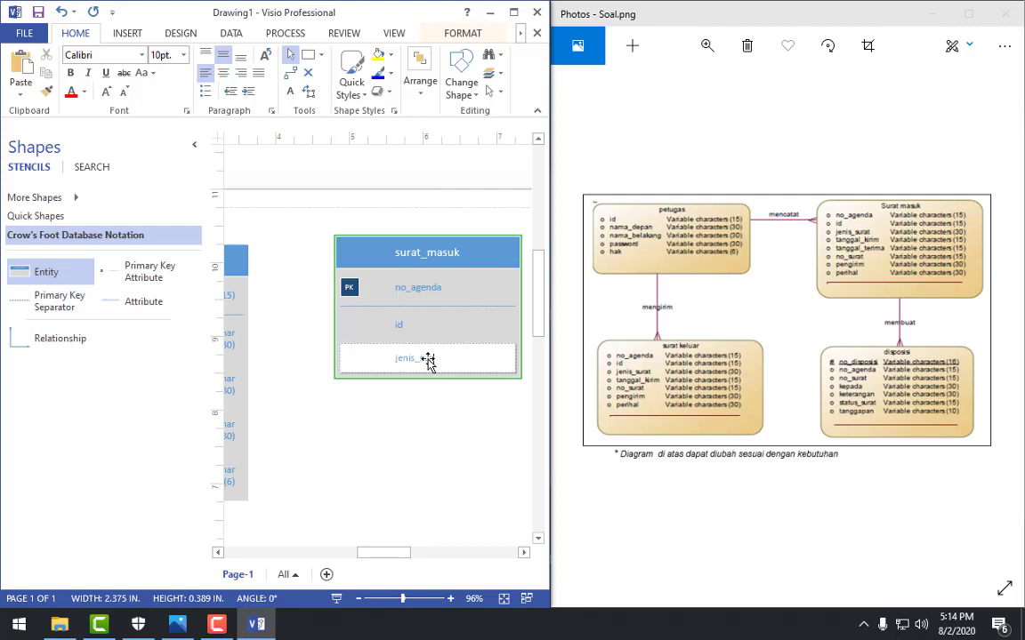
pyautogui.write('surat')
pyautogui.click(446, 427)
# Step: Duplicate the jenis_surat attribute four times within surat_masuk
pyautogui.click(441, 348)
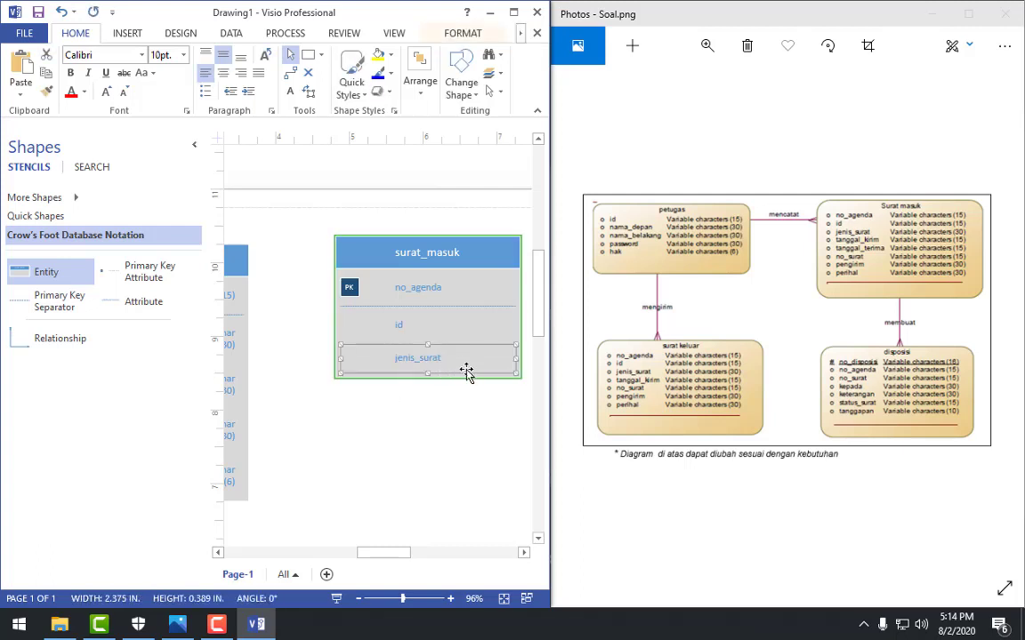
pyautogui.hotkey('ctrl', 'd')
pyautogui.hotkey('ctrl', 'd')
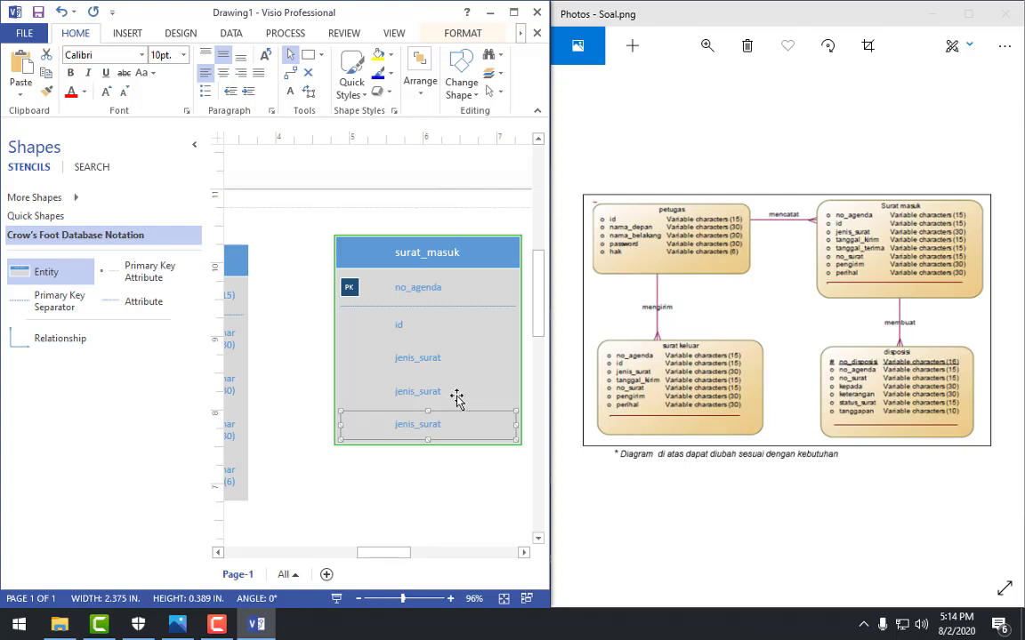
pyautogui.hotkey('ctrl', 'd')
pyautogui.hotkey('ctrl', 'd')
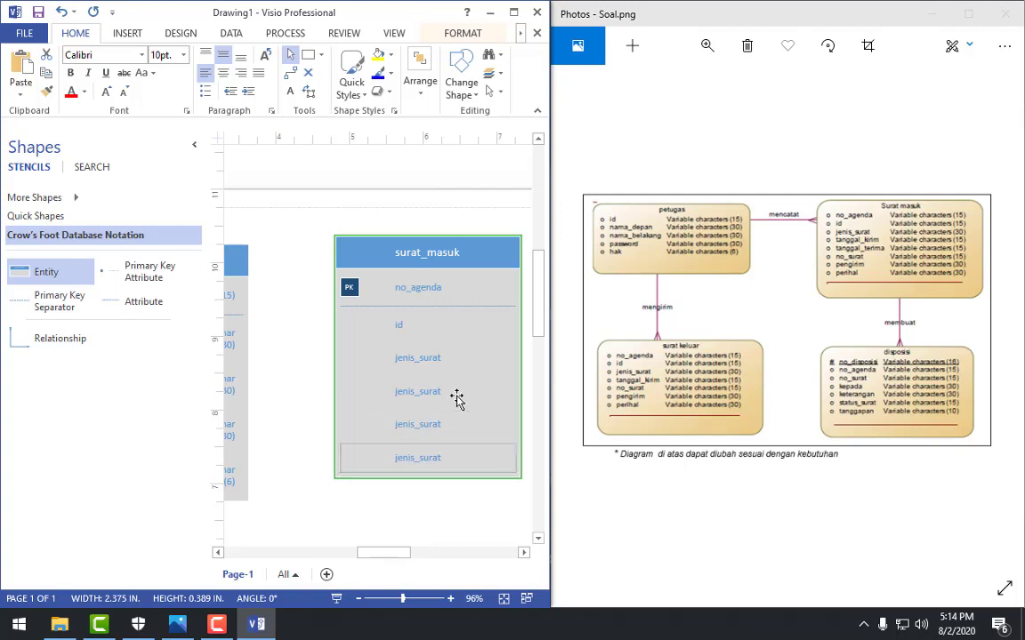
# Step: Rename the first two copies of jenis_surat in surat_masuk as tanggal_kirim and tanggal_terima
pyautogui.click(431, 397)
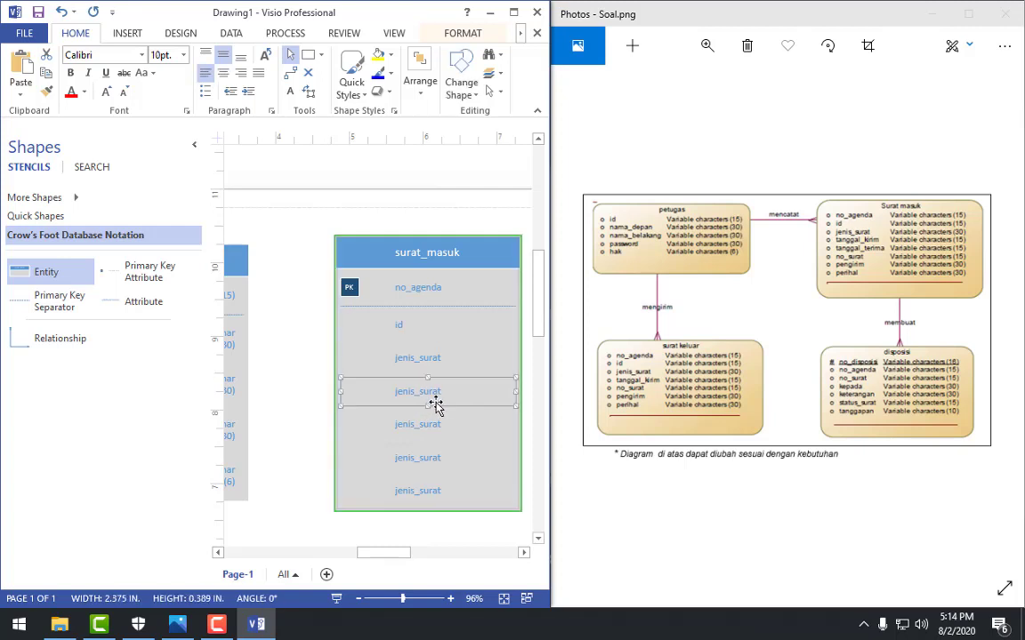
pyautogui.write('tanggal_kirim')
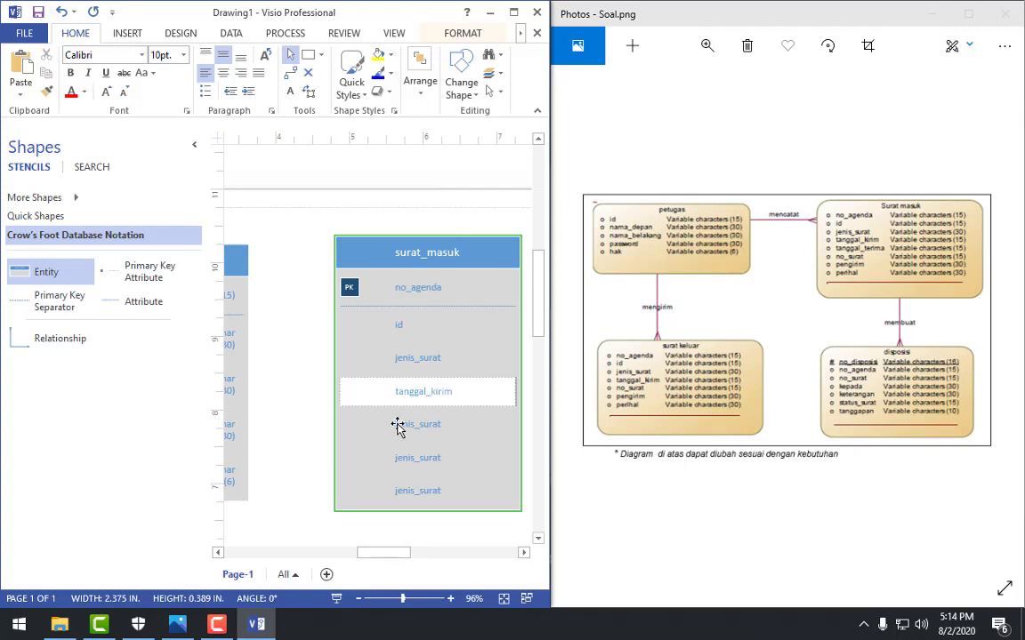
pyautogui.click(397, 426)
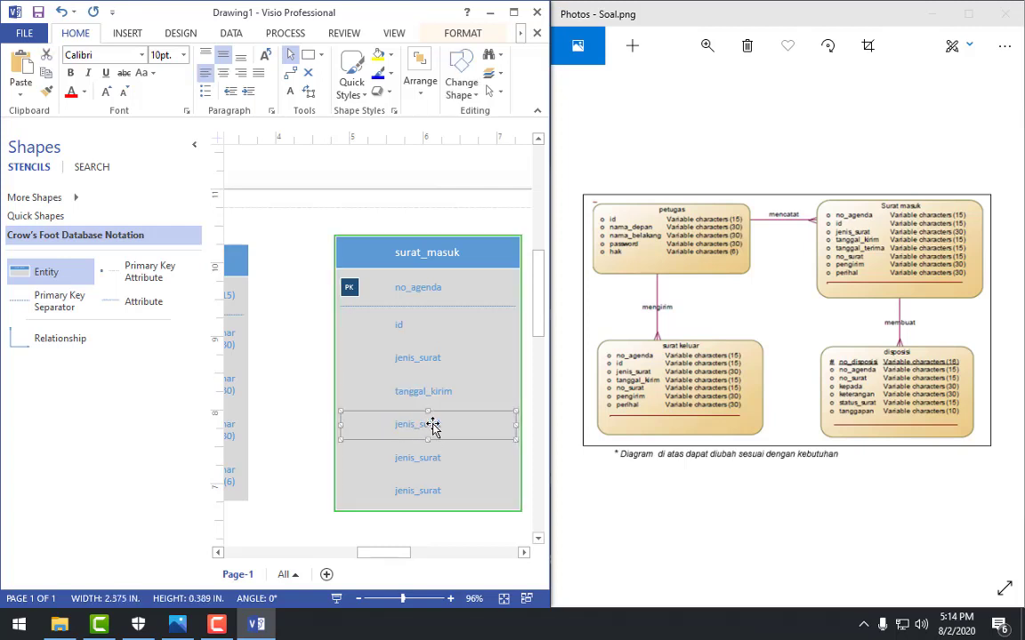
pyautogui.write('tanggal_terima')
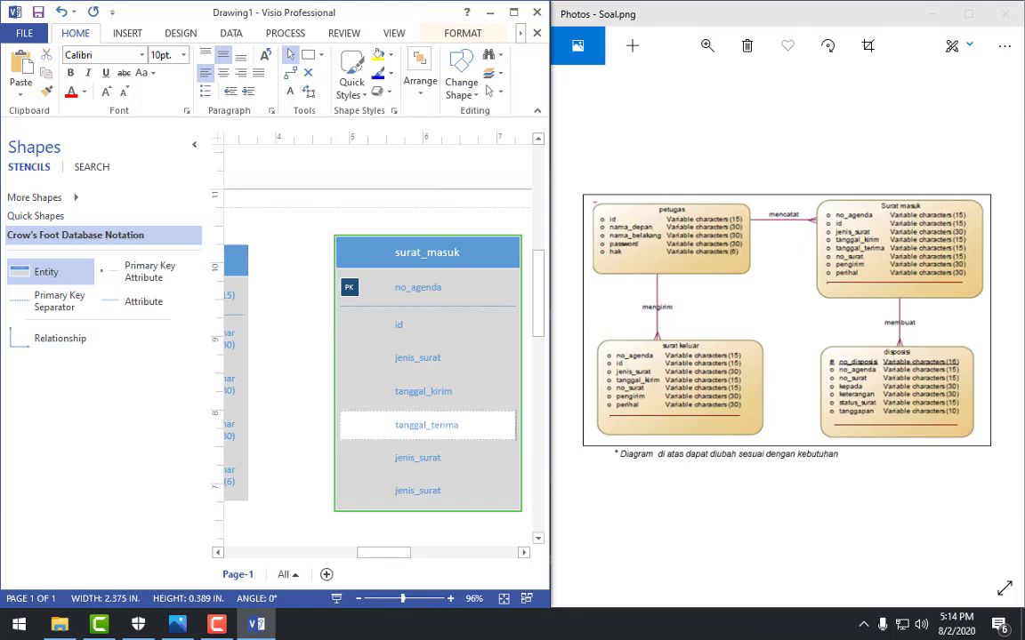
# Step: Rename the last two copies of jenis_surat in surat_masuk as no_surat and pengirim
pyautogui.click(423, 459)
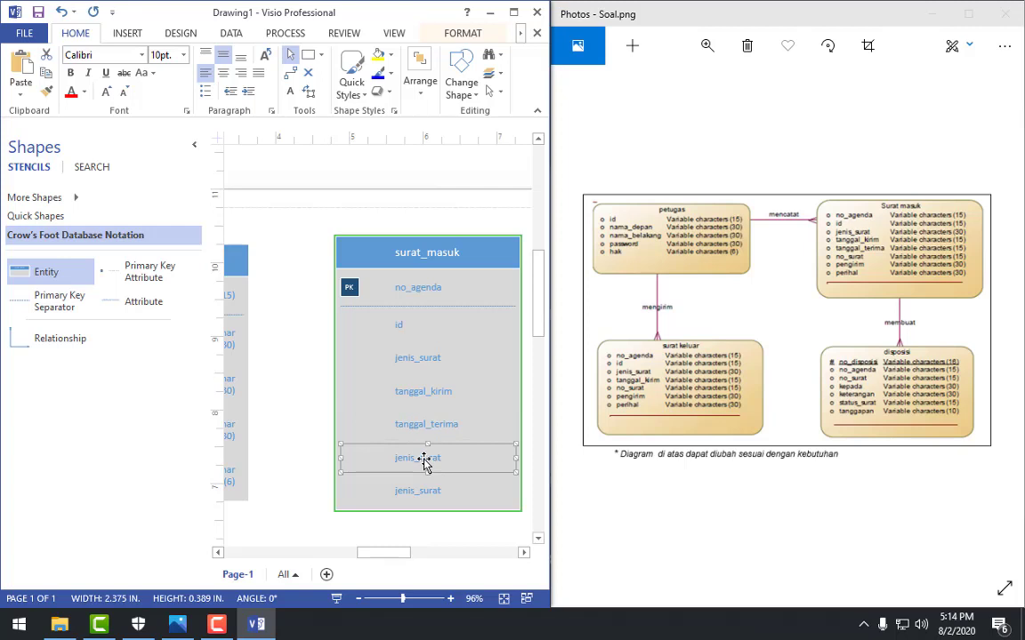
pyautogui.write('n')
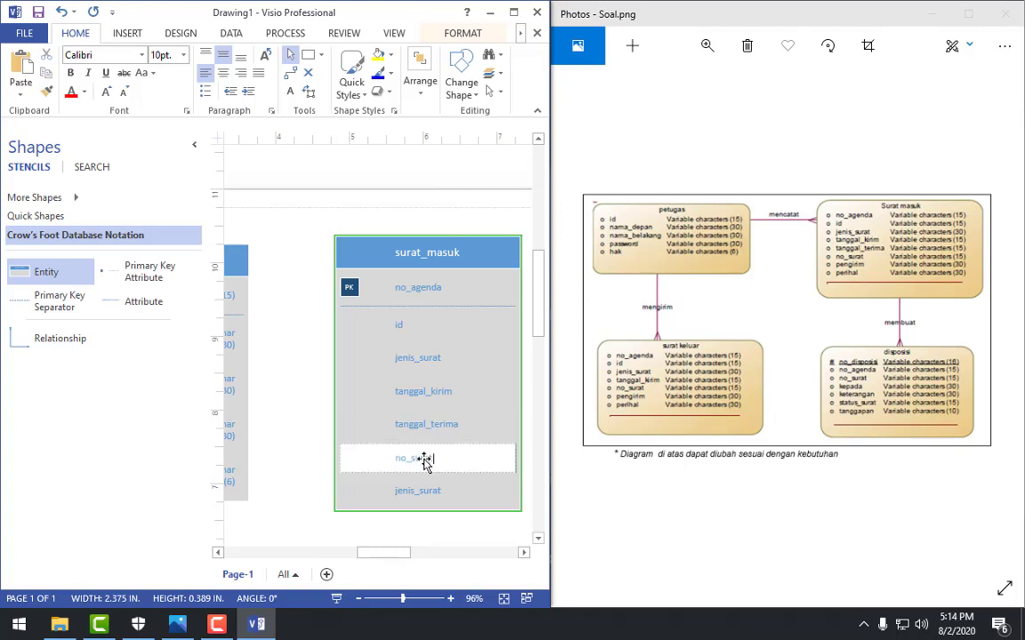
pyautogui.click(427, 498)
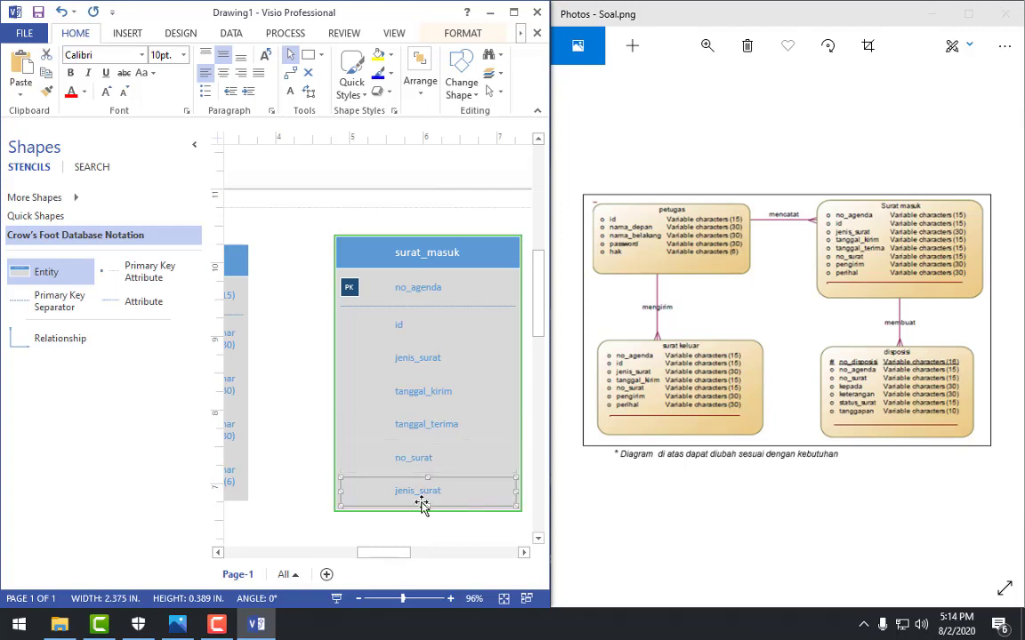
pyautogui.click(418, 494)
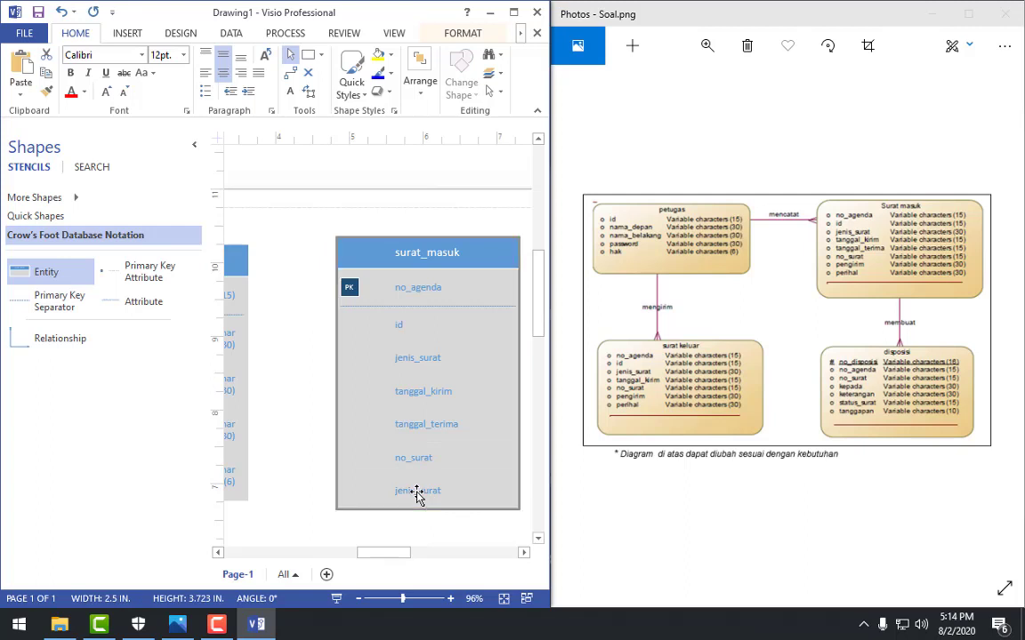
pyautogui.click(427, 498)
pyautogui.write('pengirim')
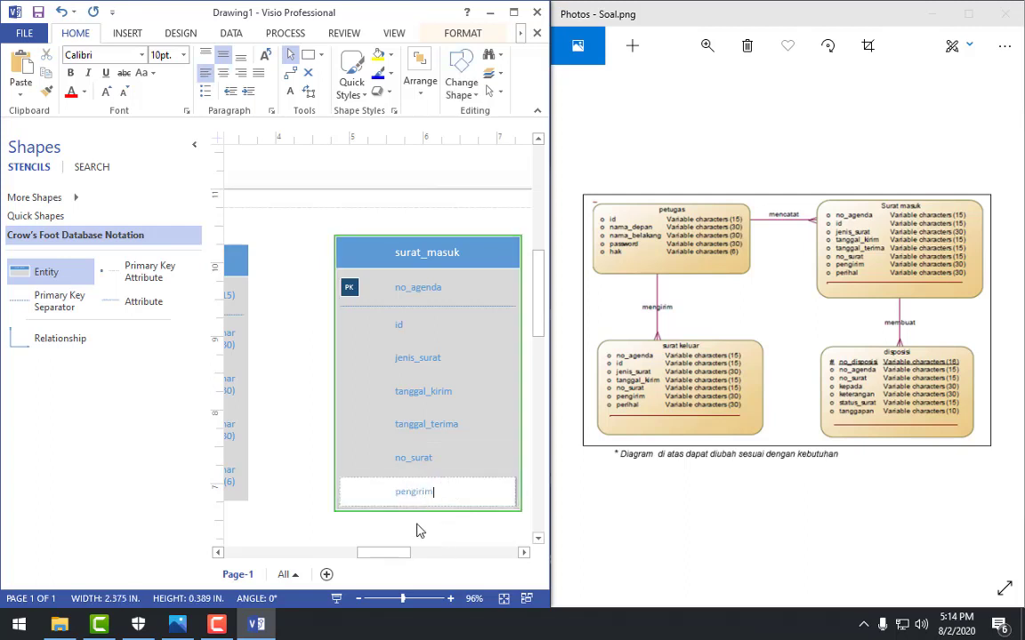
pyautogui.click(418, 526)
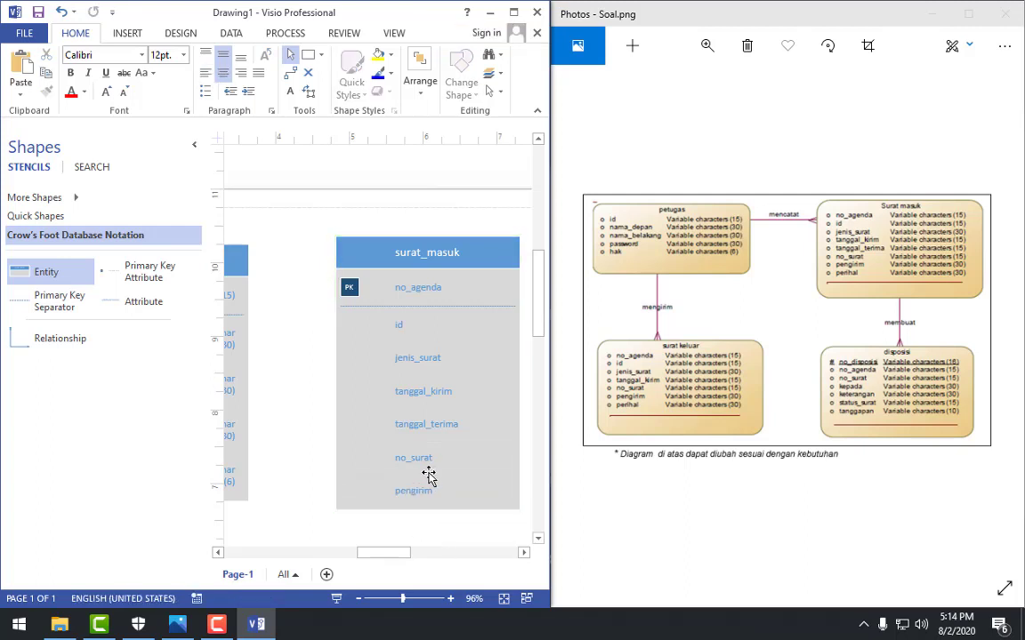
# Step: Duplicate the pengirim attribute in surat_masuk and rename the copy as perihal
pyautogui.click(437, 492)
pyautogui.hotkey('ctrl', 'd')
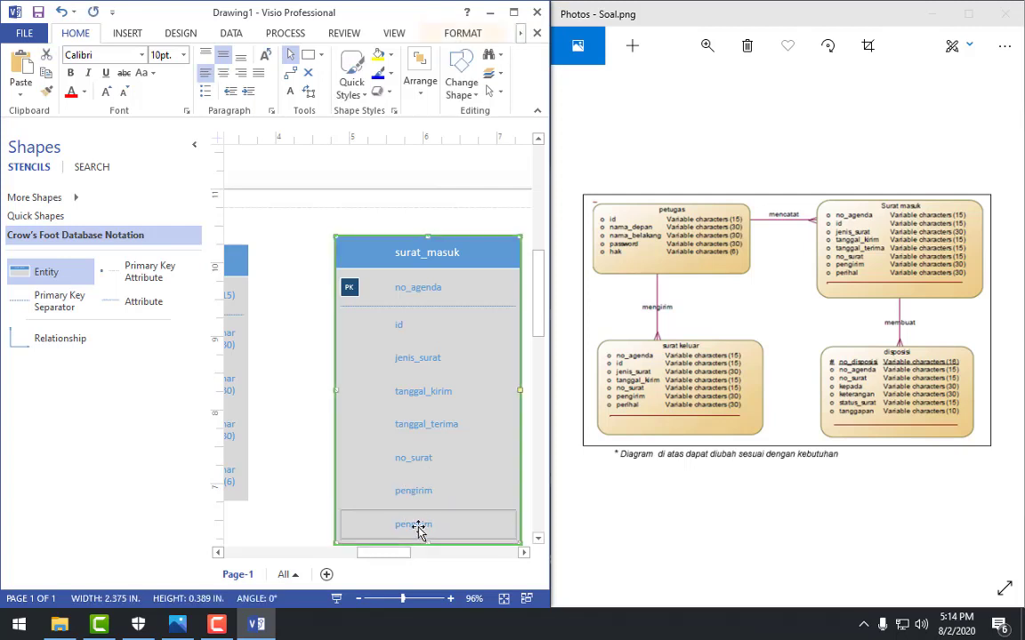
pyautogui.click(418, 530)
pyautogui.click(415, 523)
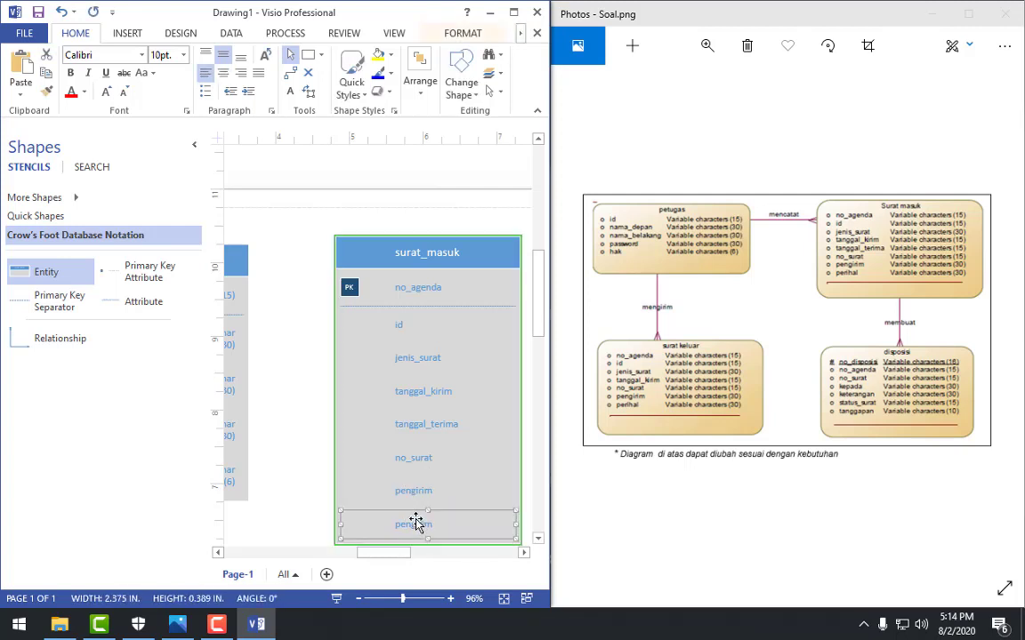
pyautogui.write('pe')
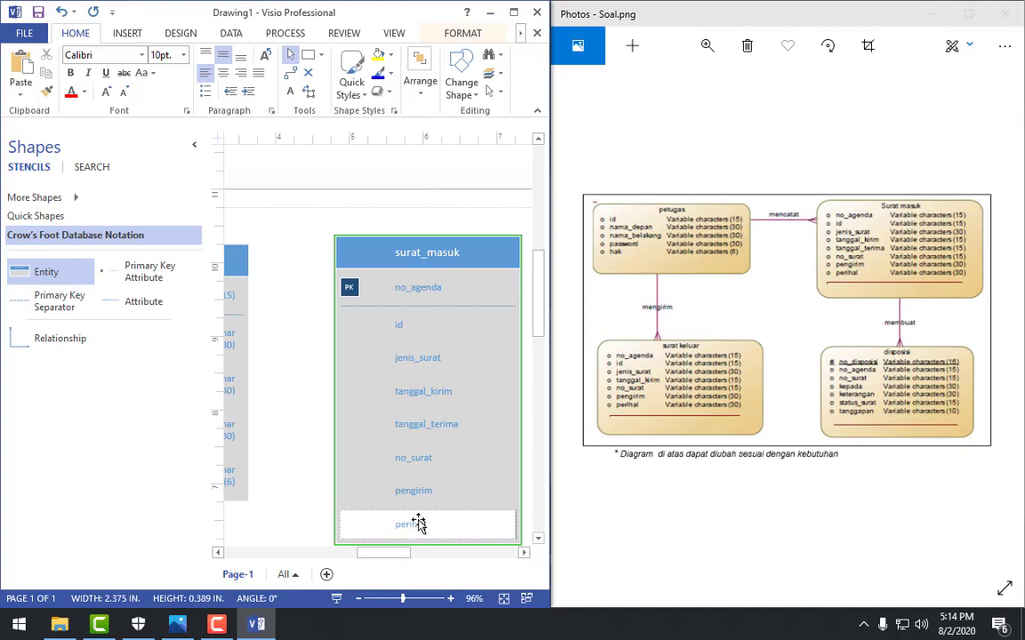
pyautogui.click(291, 467)
# Step: Show the attribute types for the surat_masuk entity
pyautogui.moveTo(393, 552); pyautogui.dragTo(460, 348)
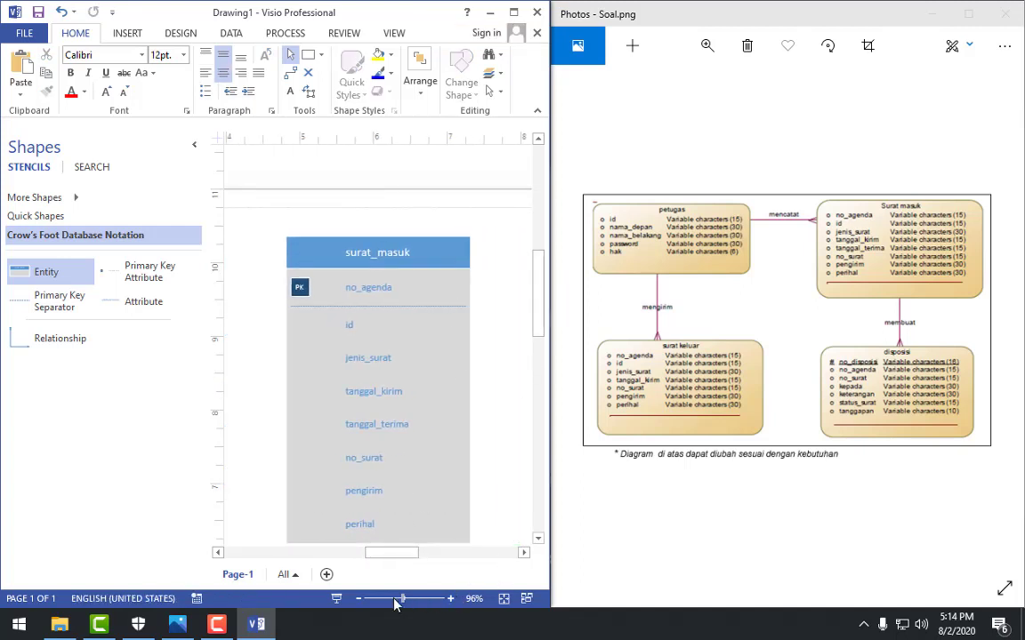
pyautogui.moveTo(396, 600); pyautogui.dragTo(392, 600)
pyautogui.rightClick(418, 476)
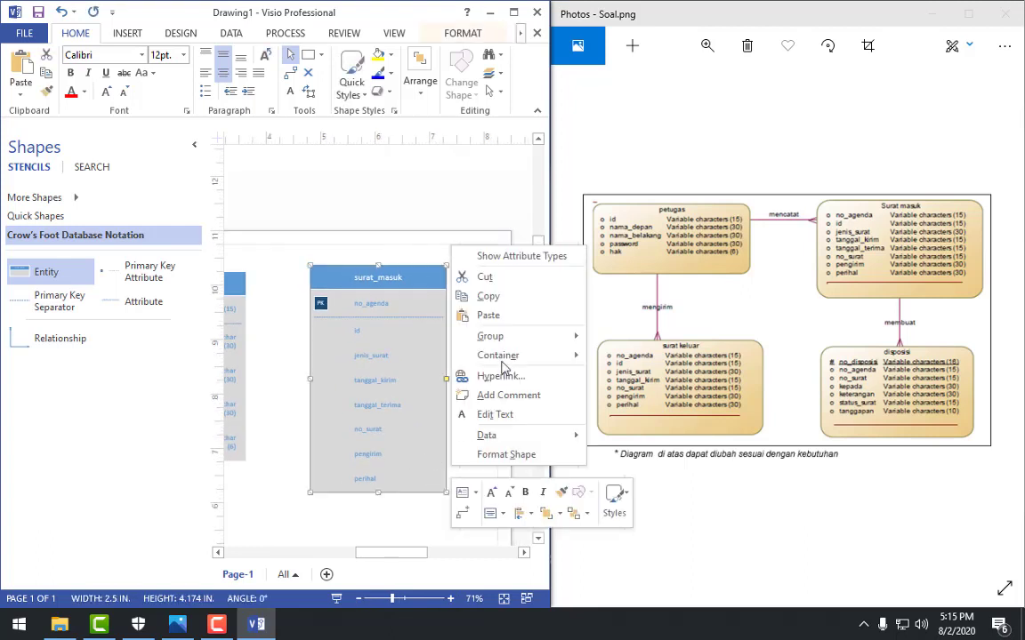
pyautogui.click(509, 261)
pyautogui.click(480, 323)
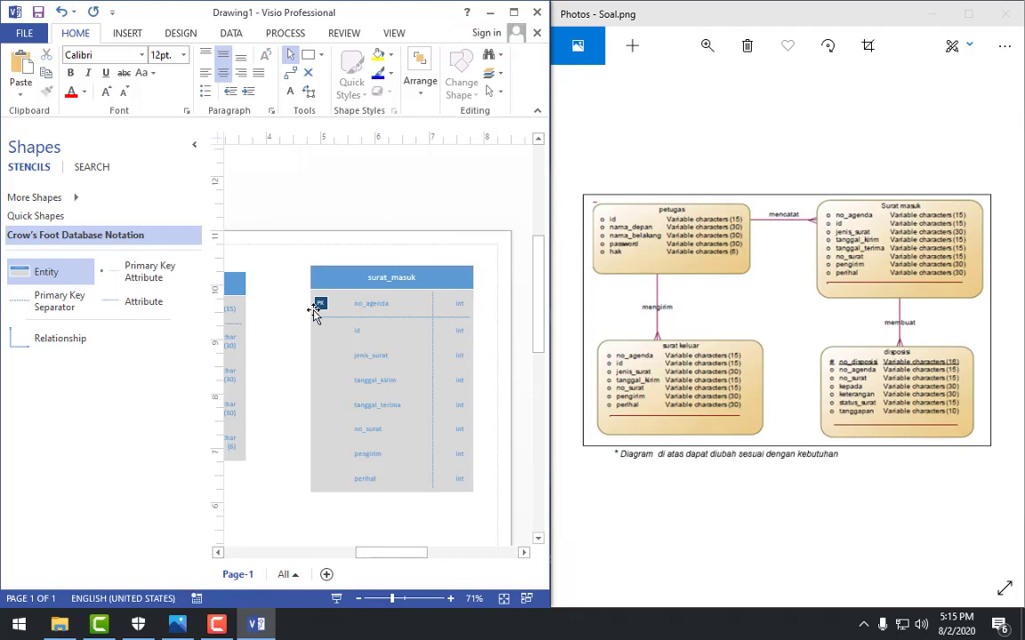
# Step: Set the data type of the no_agenda primary key in surat_masuk to int(15)
pyautogui.click(455, 307)
pyautogui.click(456, 308)
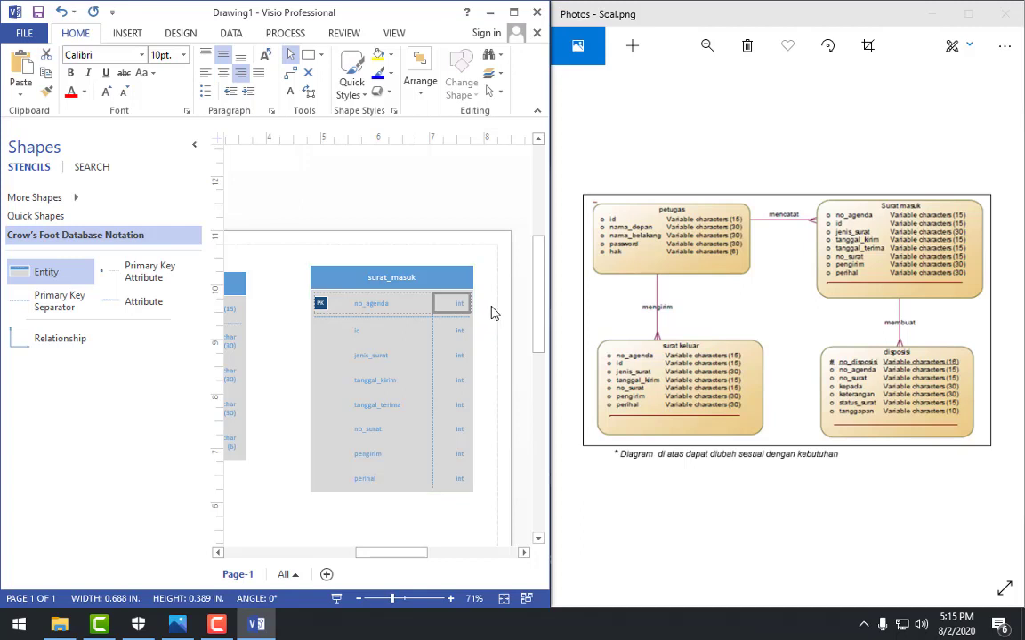
pyautogui.press('F2')
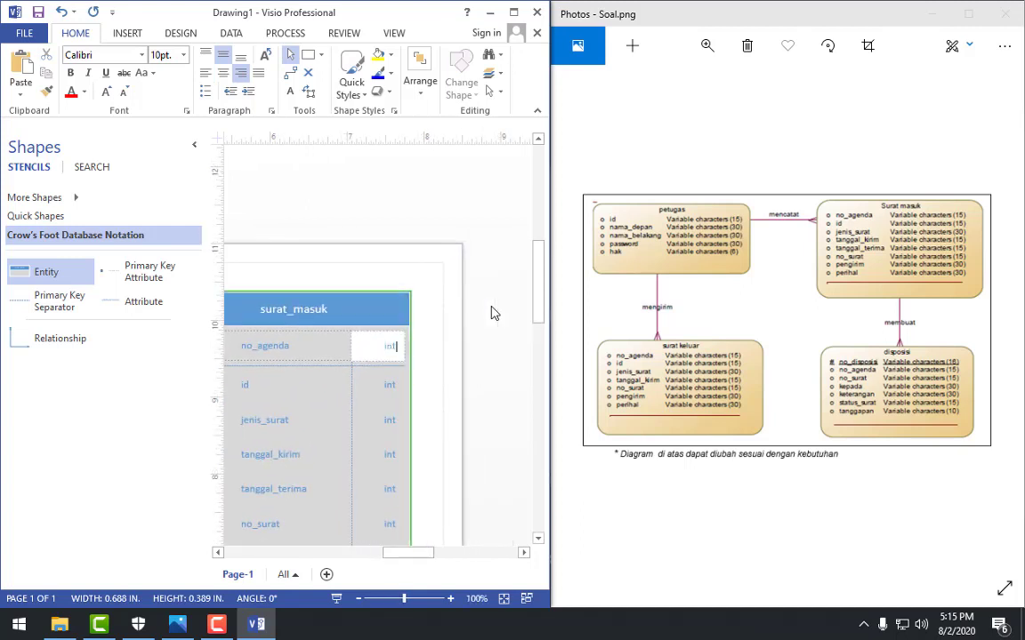
pyautogui.write('(15)')
# Step: Maximize the Visio window and set the data type of the id attribute in surat_masuk to int(15)
pyautogui.click(389, 384)
pyautogui.click(389, 384)
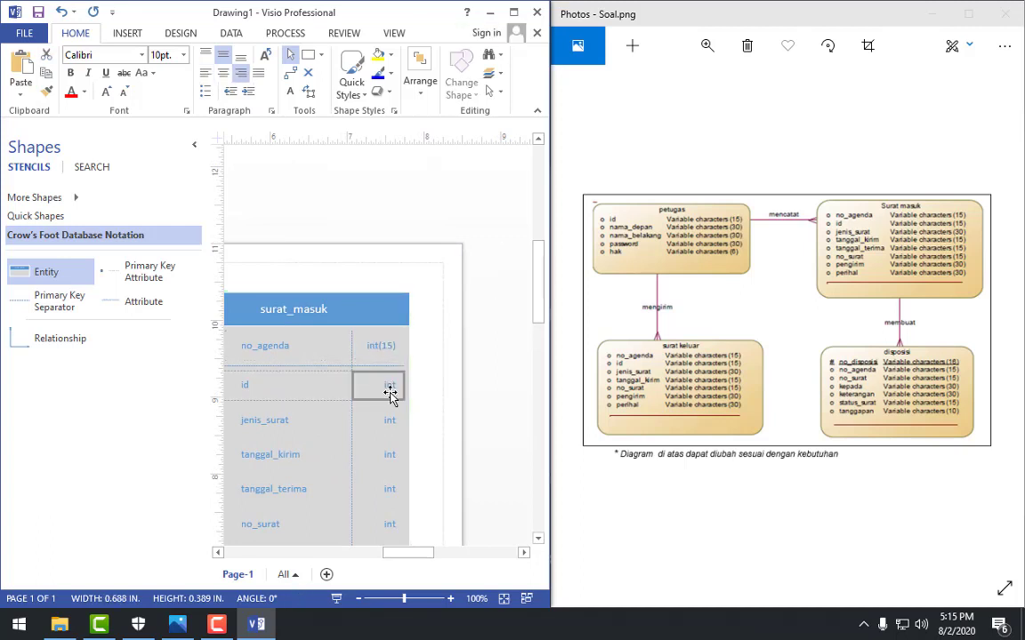
pyautogui.moveTo(413, 553); pyautogui.dragTo(356, 551)
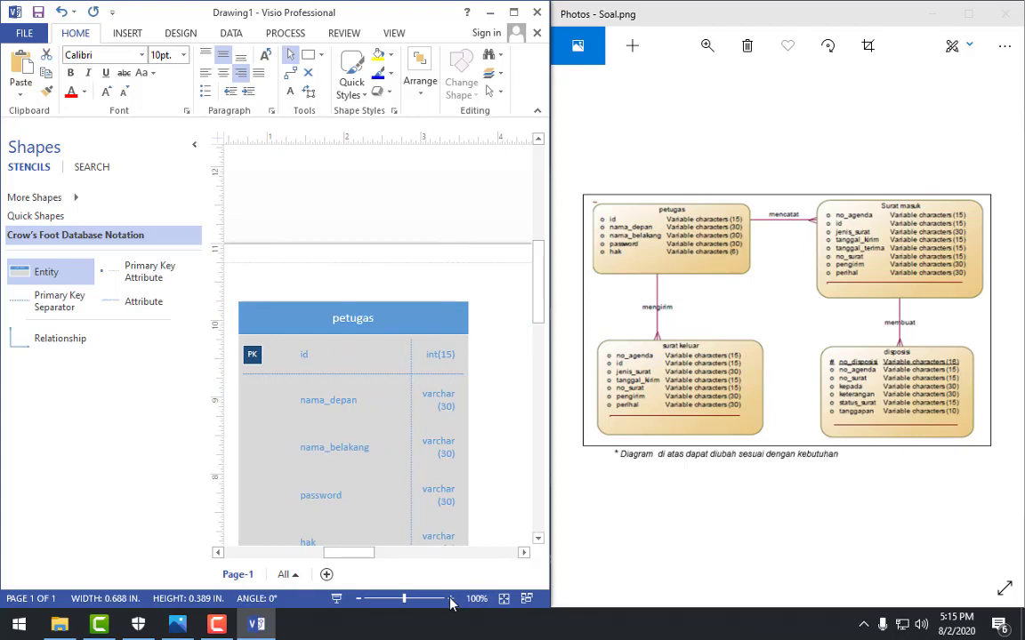
pyautogui.click(513, 12)
pyautogui.moveTo(700, 553); pyautogui.dragTo(770, 551)
pyautogui.click(772, 553)
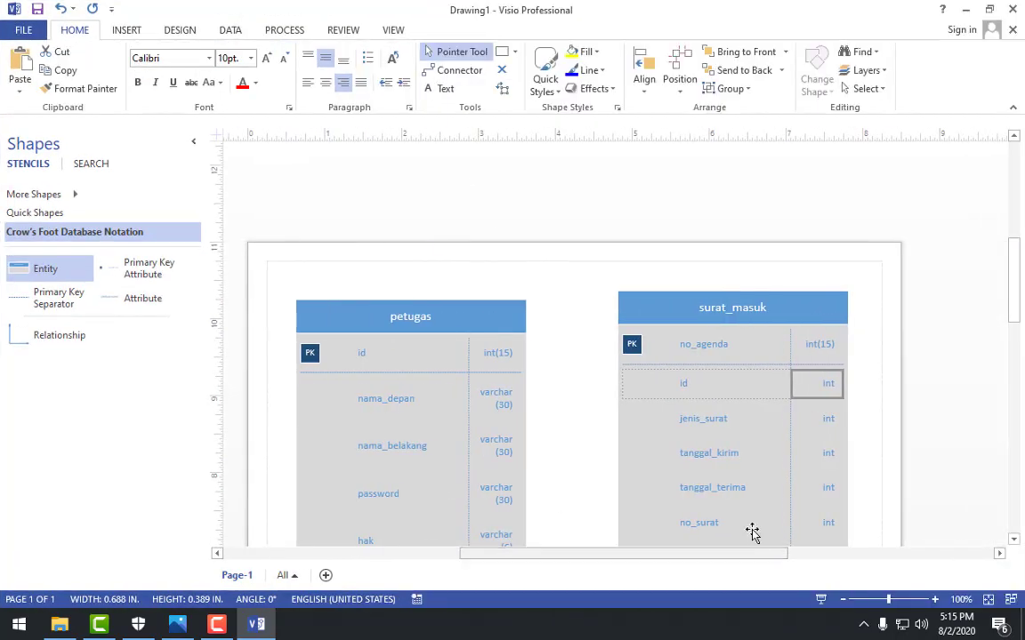
pyautogui.scroll(-1, 649, 302)
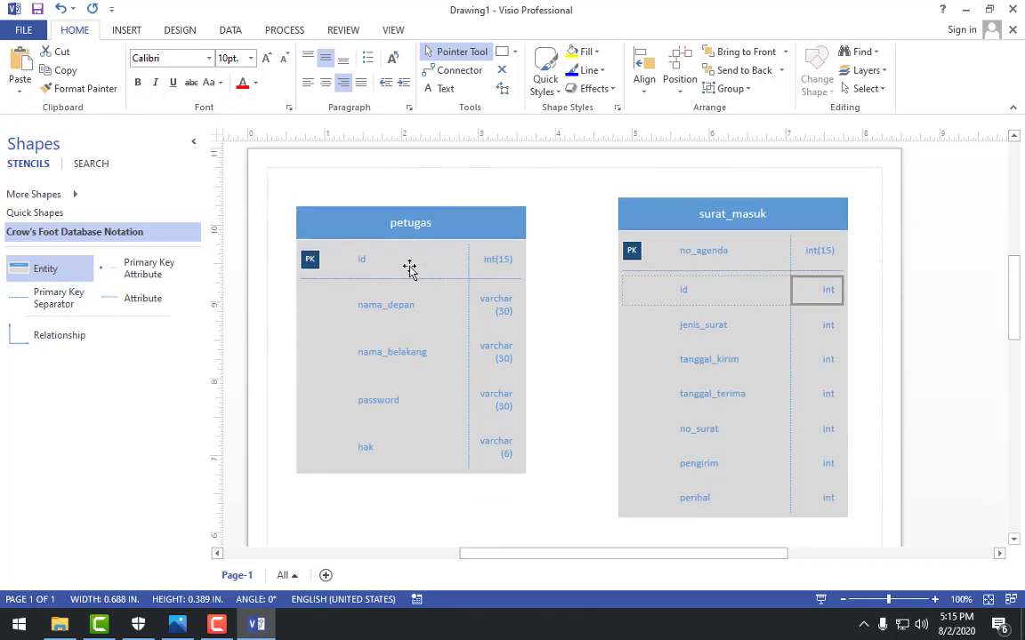
pyautogui.click(688, 331)
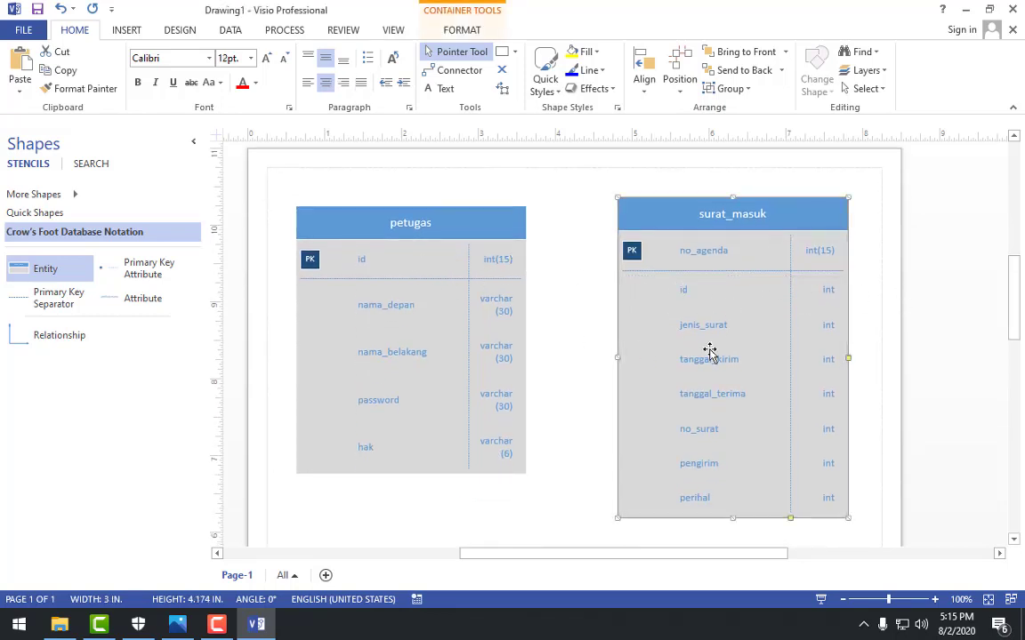
pyautogui.click(826, 295)
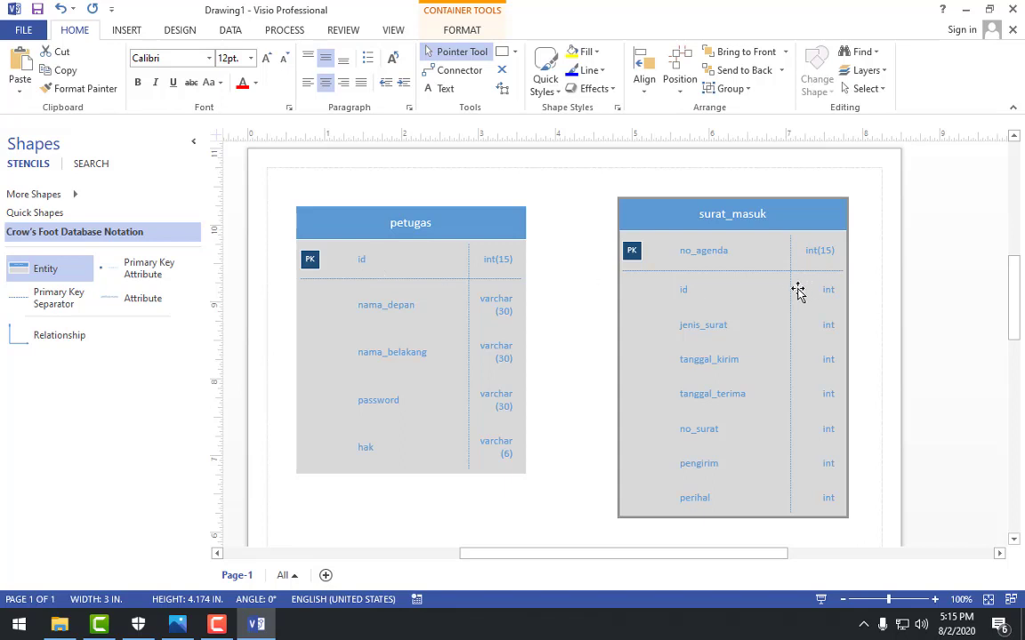
pyautogui.click(831, 301)
pyautogui.click(827, 296)
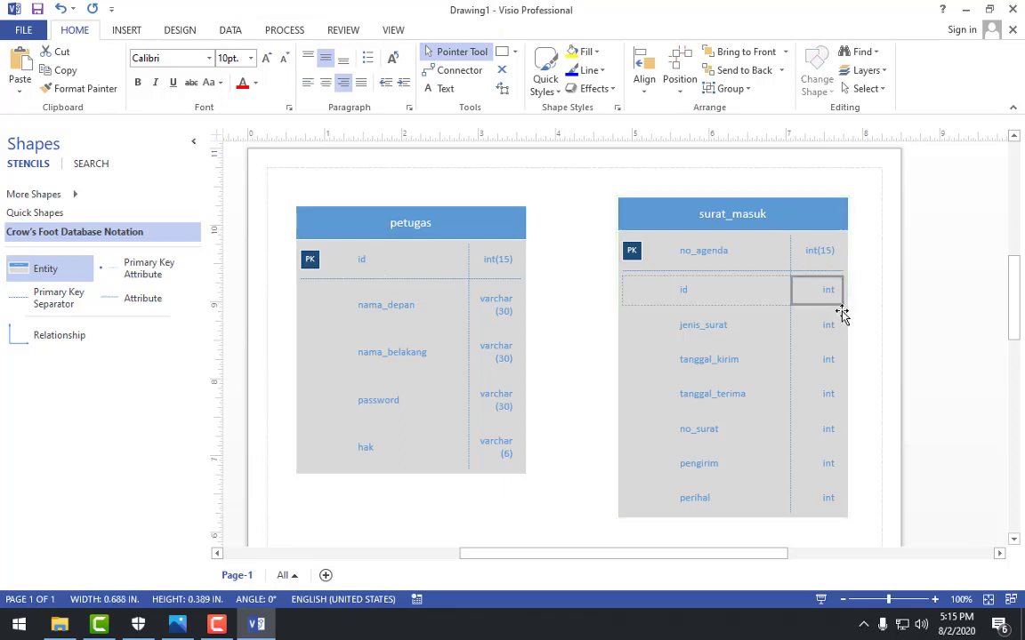
pyautogui.write('int')
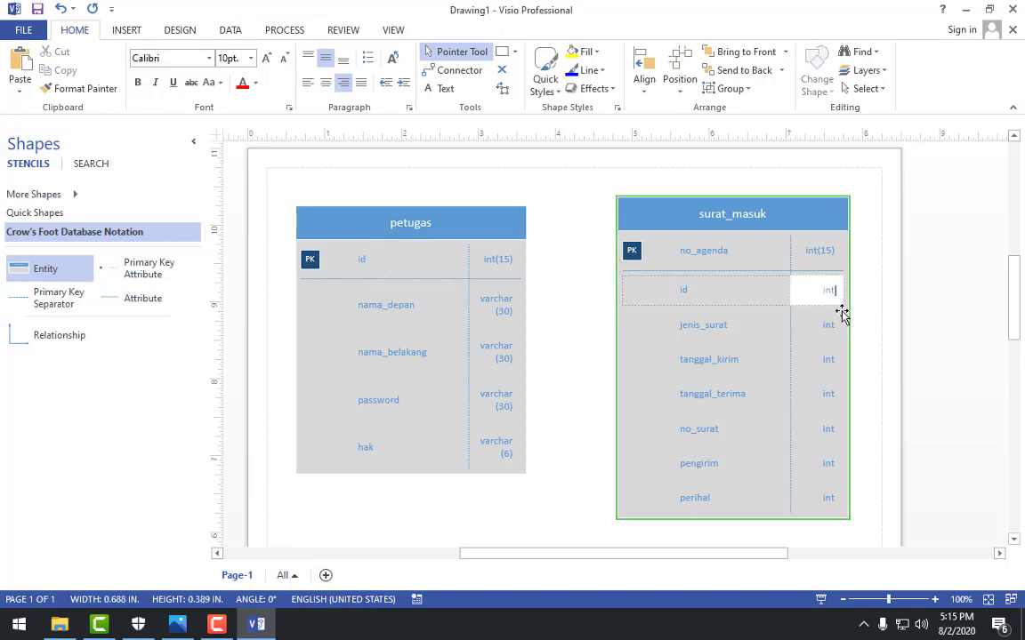
pyautogui.write('(15')
# Step: Check the jenis_surat type of Surat masuk in Soal.png and set its data type in surat_masuk to varchar(30)
pyautogui.click(821, 322)
pyautogui.click(833, 357)
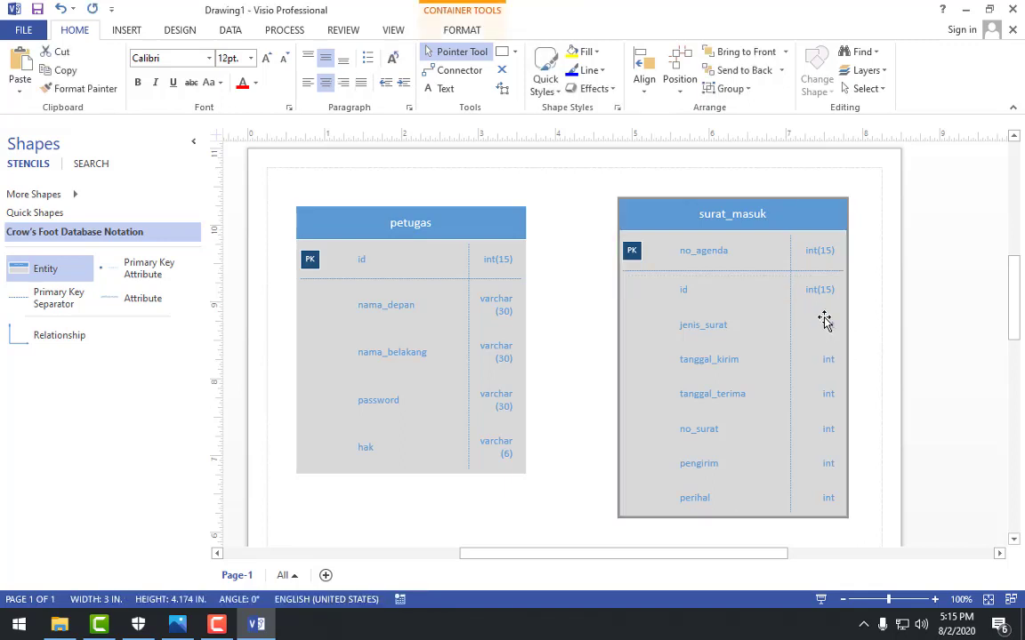
pyautogui.click(826, 323)
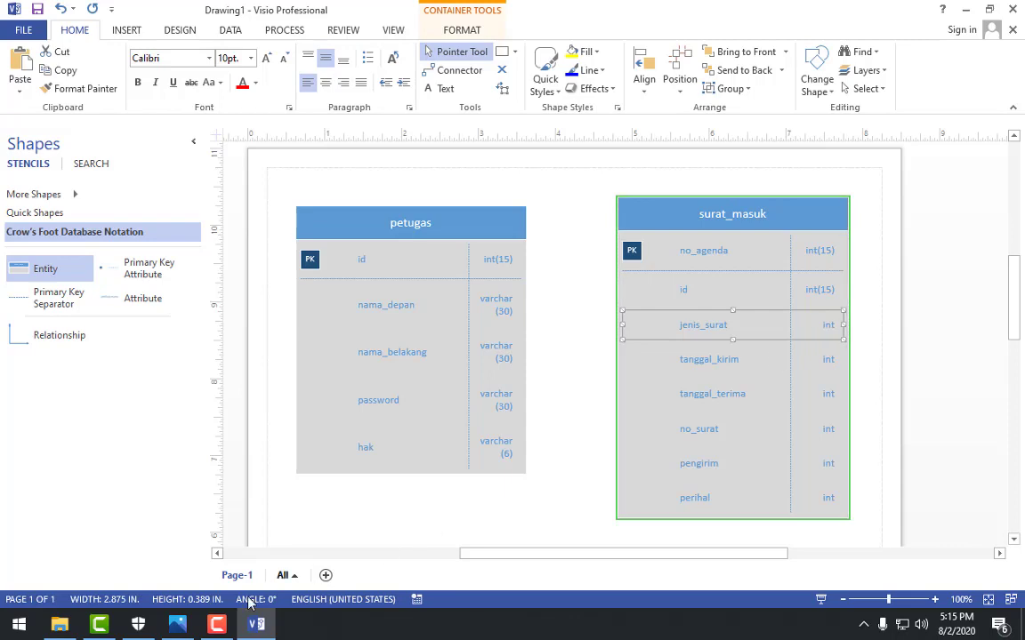
pyautogui.click(177, 625)
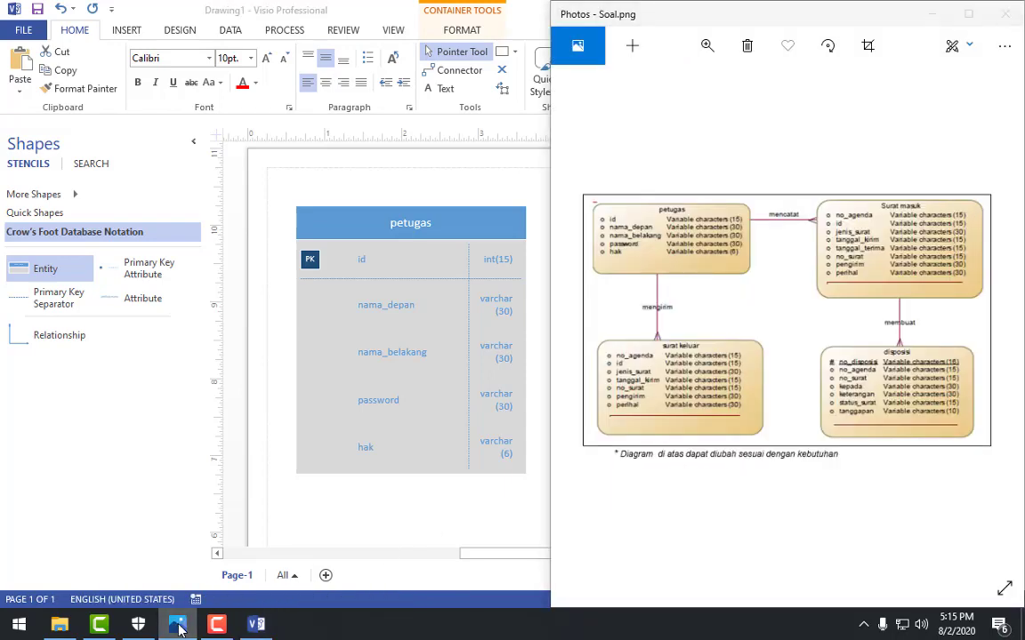
pyautogui.click(179, 627)
pyautogui.click(179, 625)
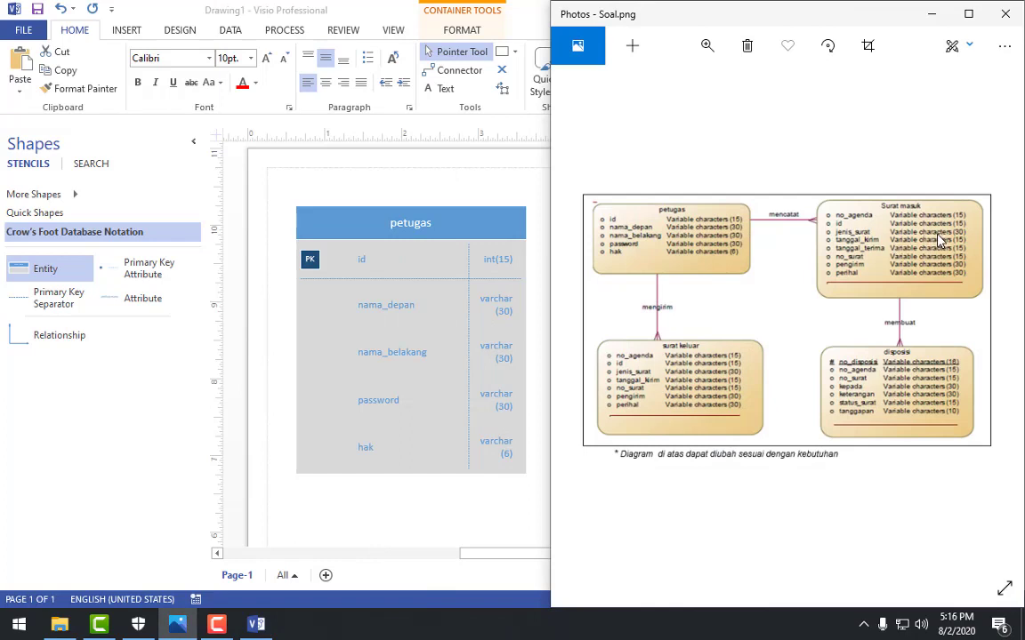
pyautogui.click(931, 13)
pyautogui.click(825, 327)
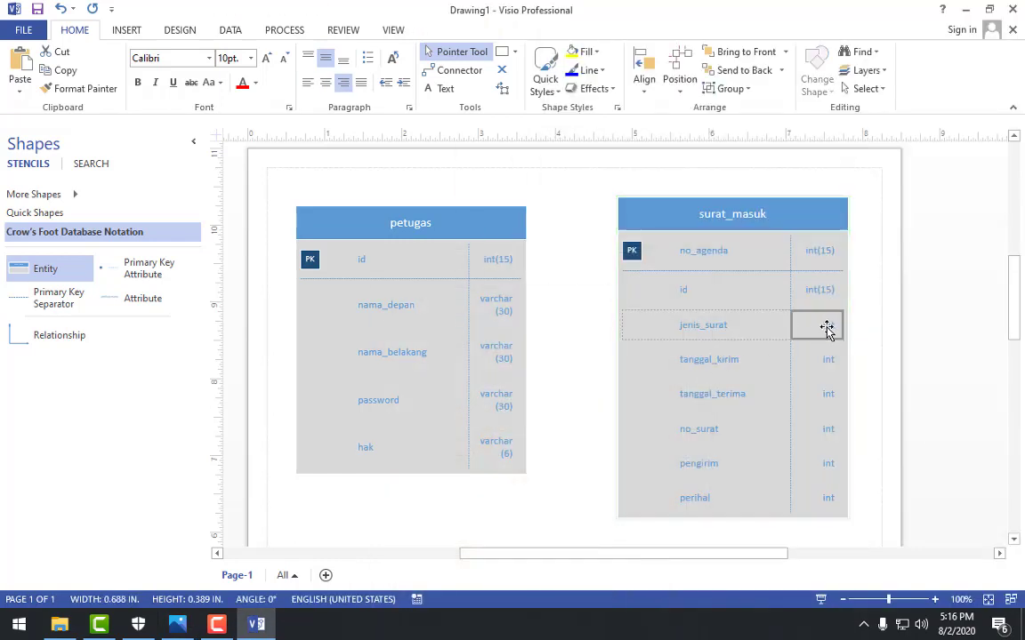
pyautogui.click(830, 332)
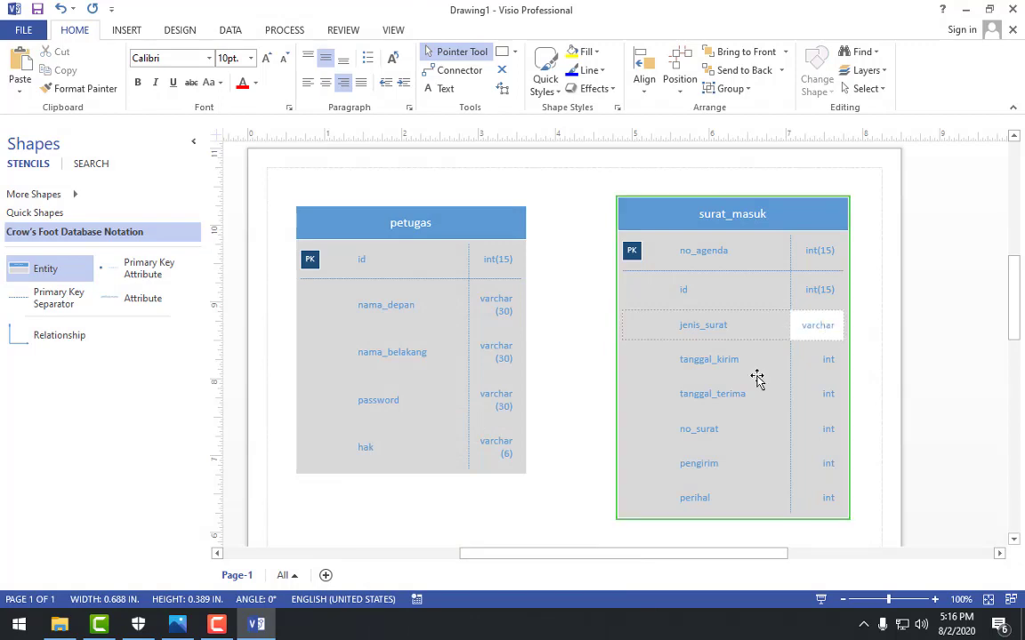
pyautogui.click(177, 626)
pyautogui.click(985, 16)
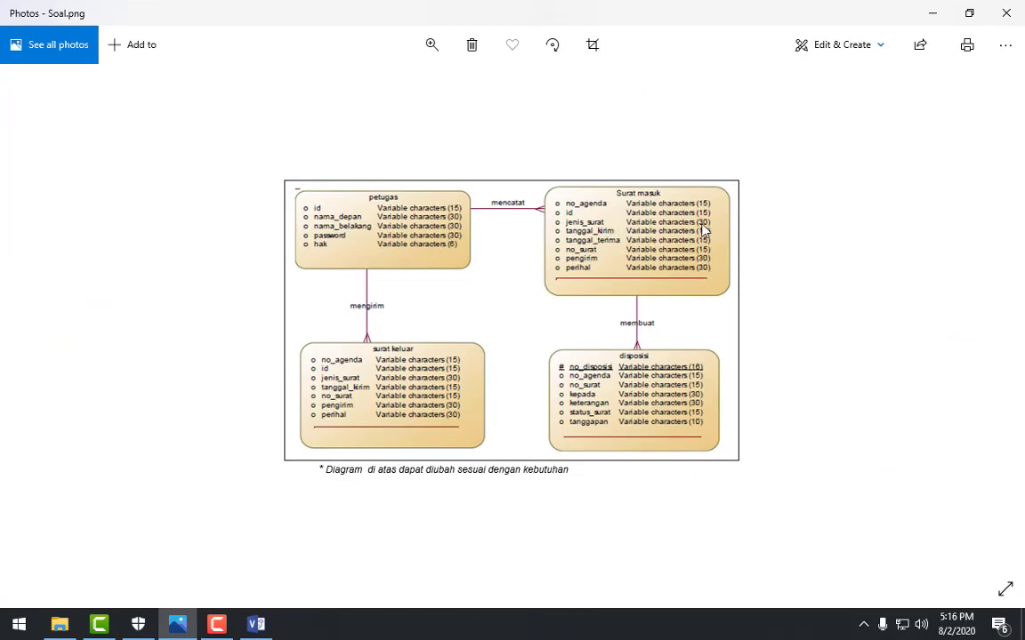
pyautogui.click(932, 13)
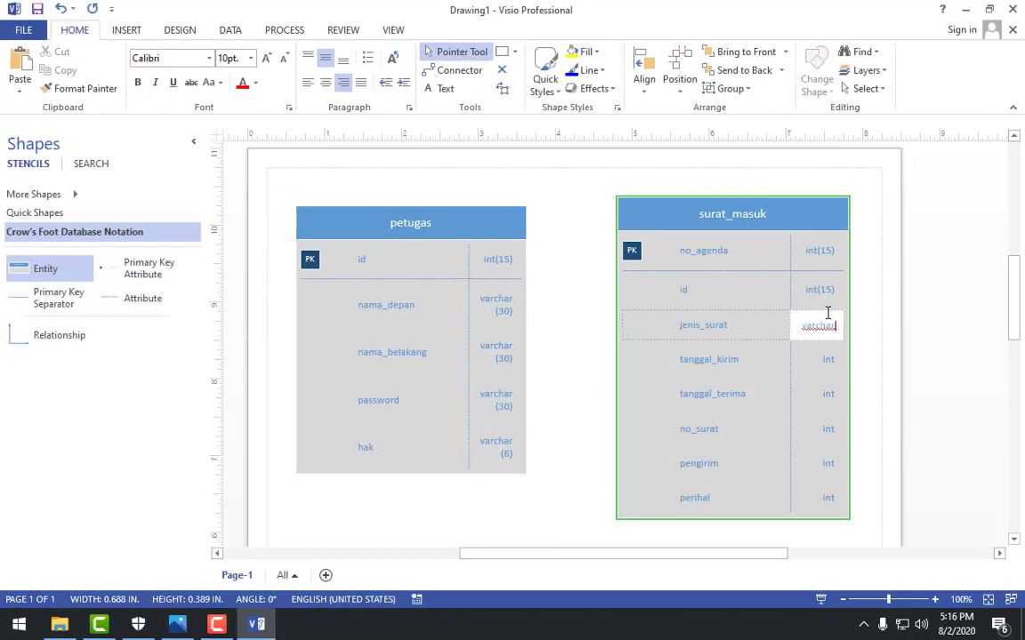
pyautogui.write('(30')
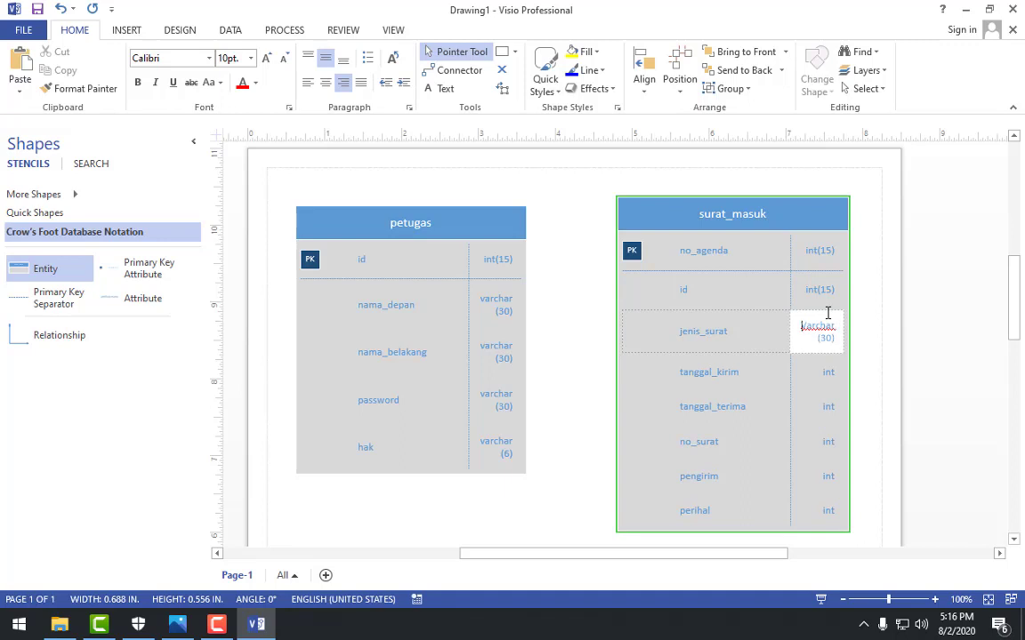
pyautogui.press('BackSpace')
pyautogui.write('v')
# Step: Set the data types of tanggal_kirim and tanggal_terima in surat_masuk to date
pyautogui.click(817, 376)
pyautogui.click(829, 377)
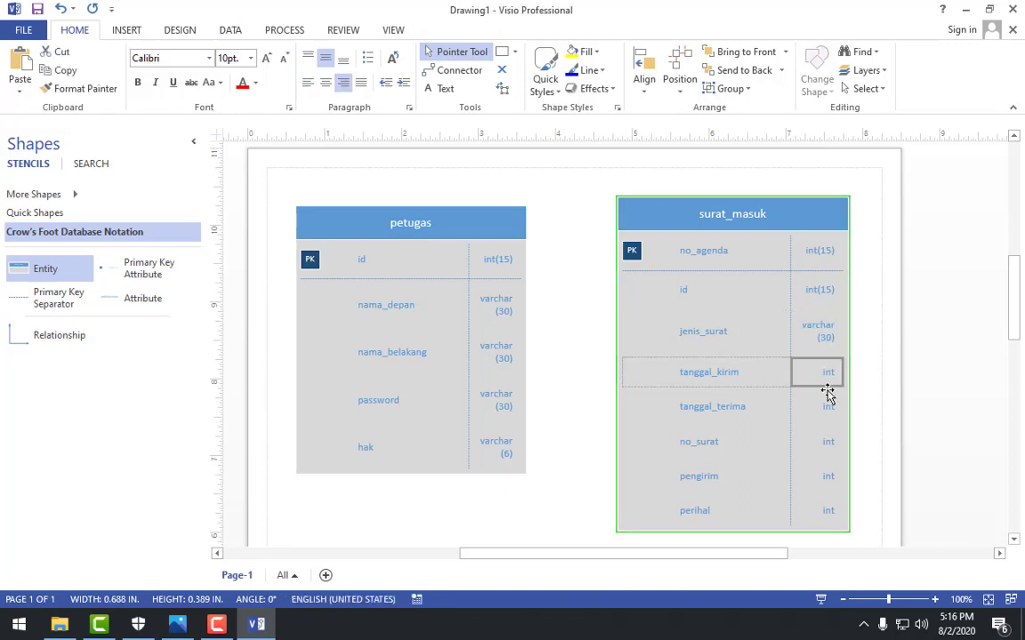
pyautogui.write('dat')
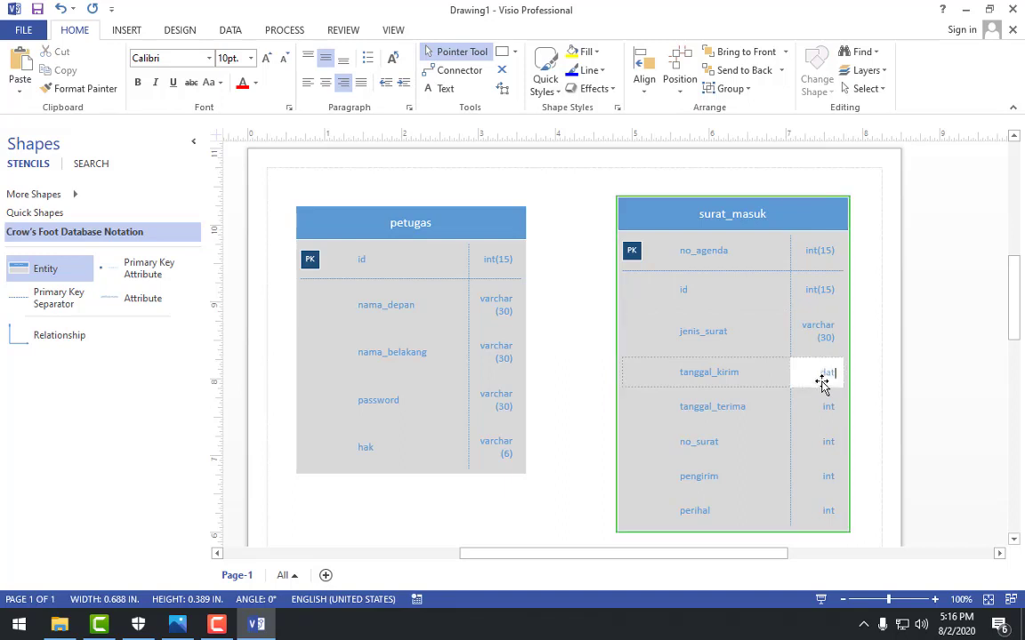
pyautogui.write('e')
pyautogui.press('Escape')
pyautogui.click(824, 409)
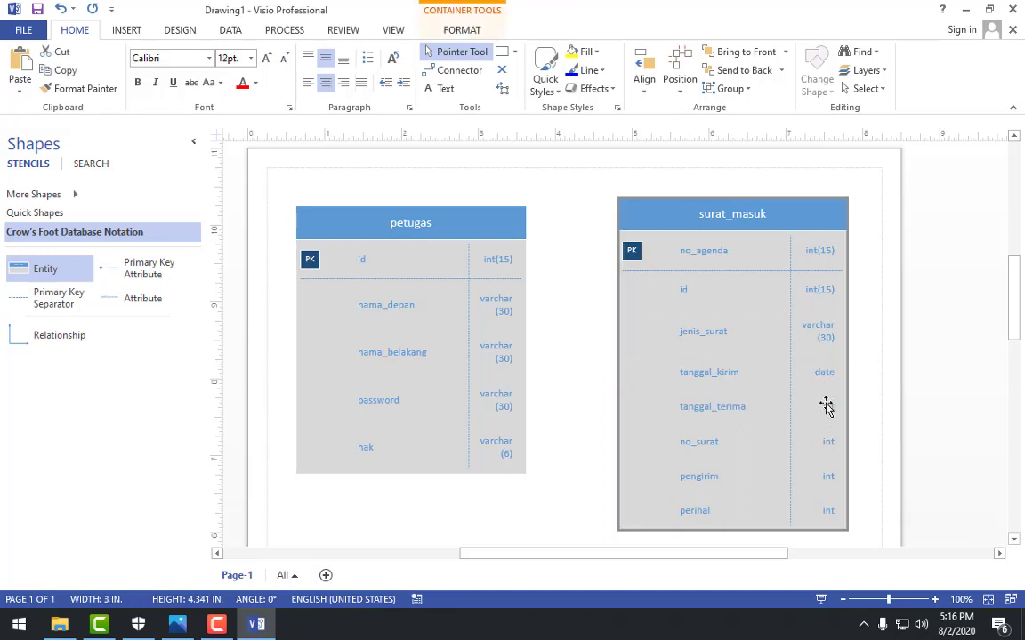
pyautogui.click(826, 407)
pyautogui.click(826, 407)
pyautogui.write('date')
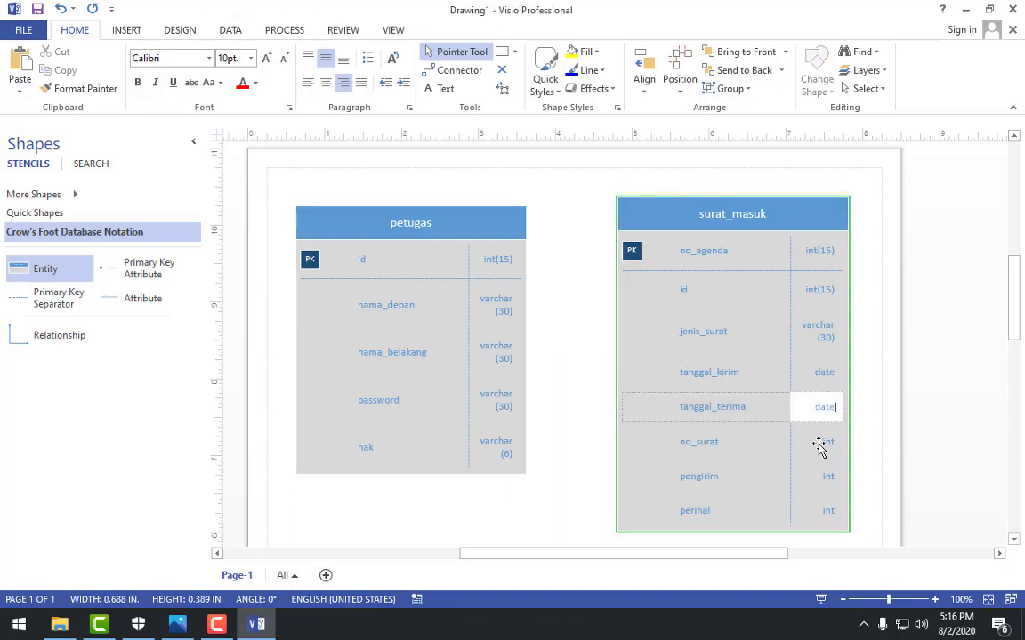
# Step: Check the no_surat type of Surat masuk in Soal.png and set its data type in surat_masuk to int(15)
pyautogui.click(822, 442)
pyautogui.click(177, 624)
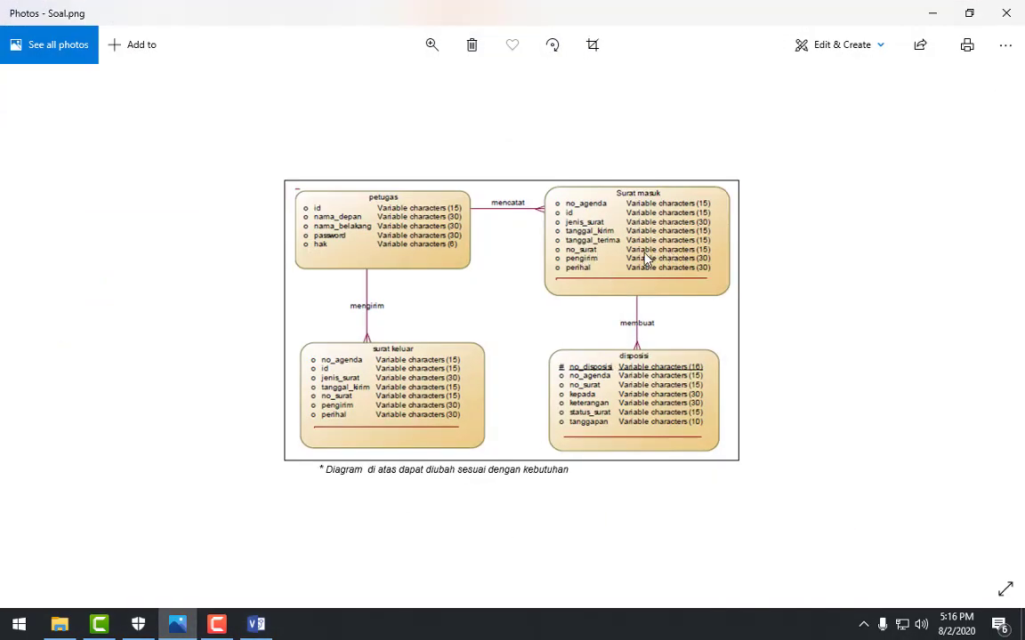
pyautogui.click(932, 12)
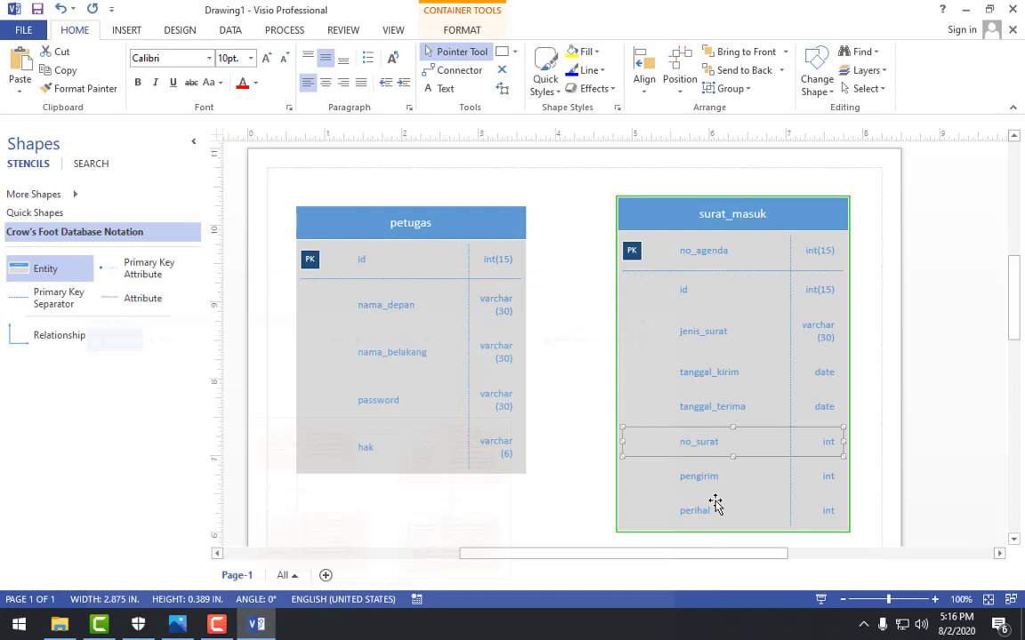
pyautogui.click(830, 451)
pyautogui.doubleClick(836, 458)
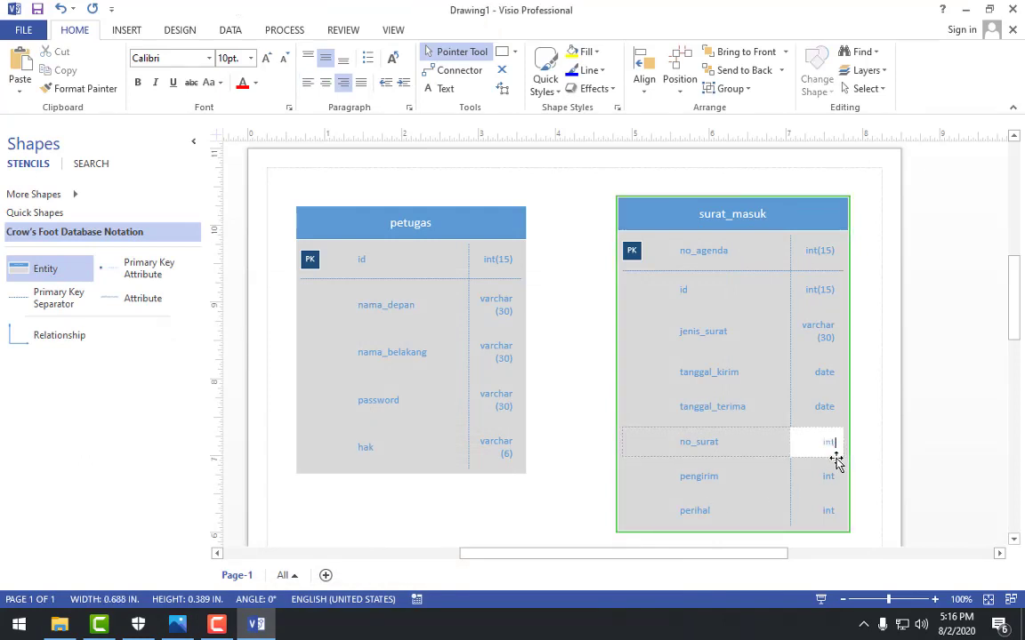
pyautogui.write('(')
pyautogui.press('BackSpace')
pyautogui.press('BackSpace')
pyautogui.press('BackSpace')
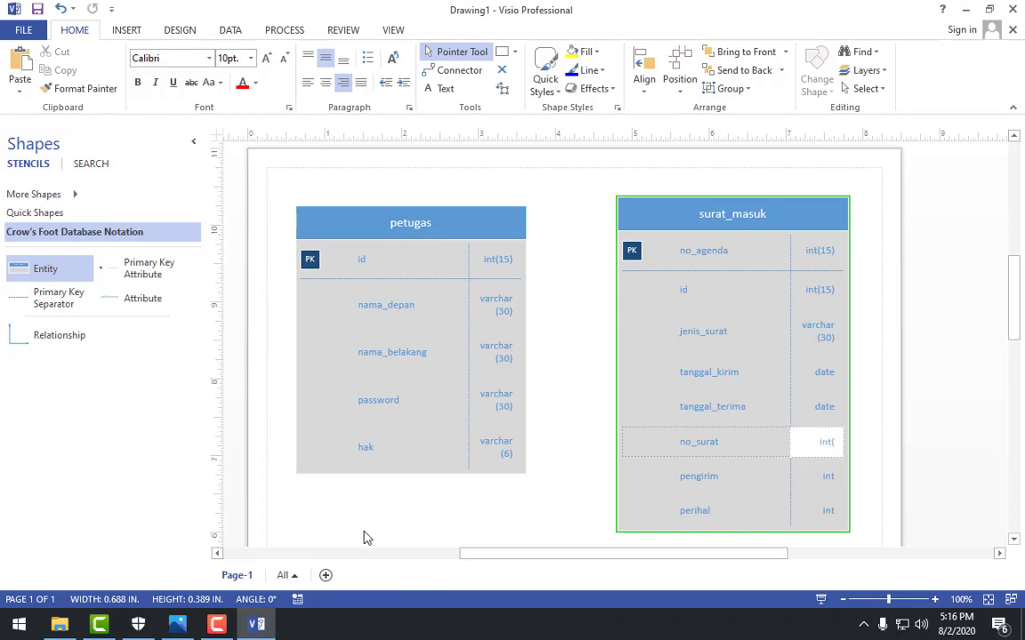
pyautogui.write('(')
pyautogui.click(223, 625)
pyautogui.click(178, 626)
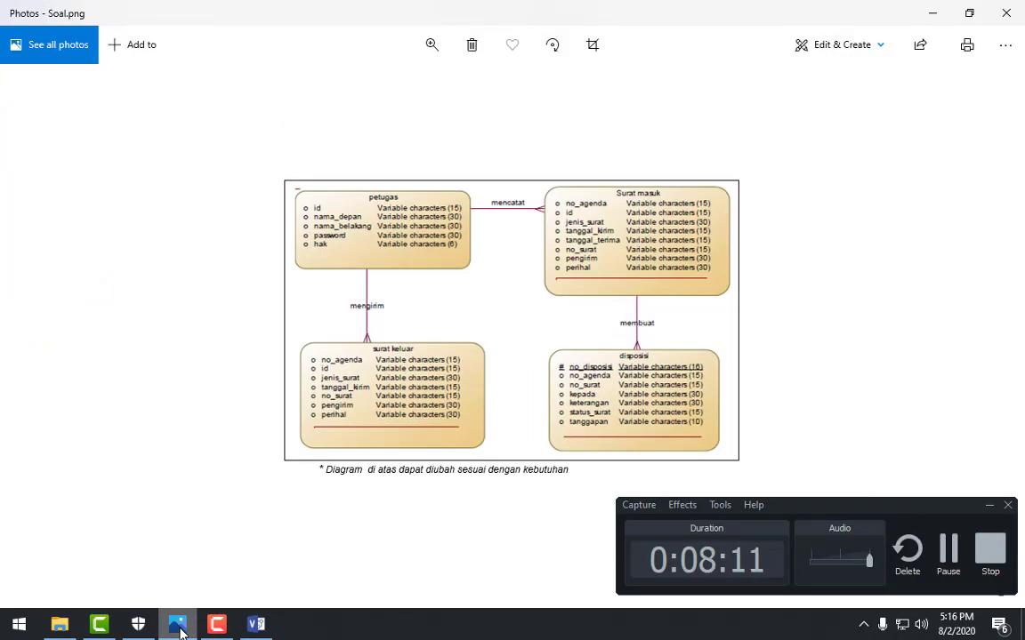
pyautogui.click(256, 624)
pyautogui.click(985, 506)
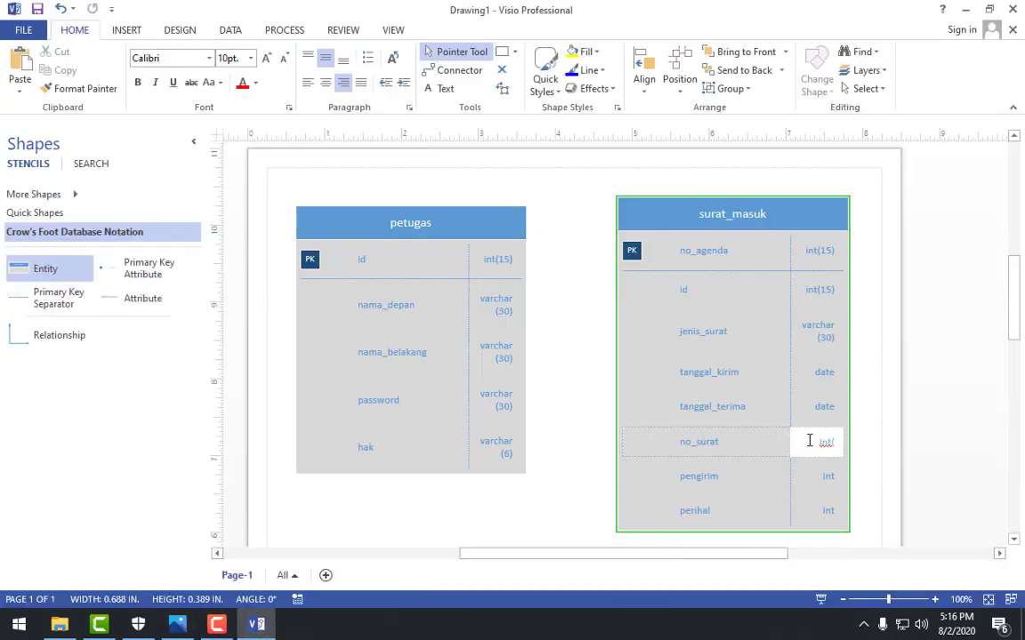
pyautogui.write('15')
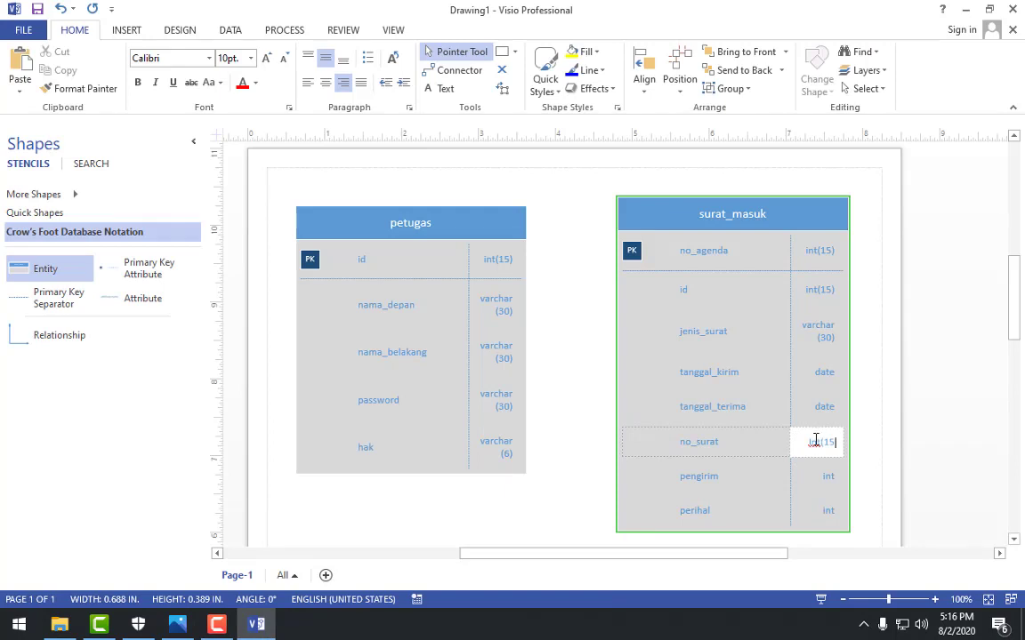
pyautogui.press('BackSpace')
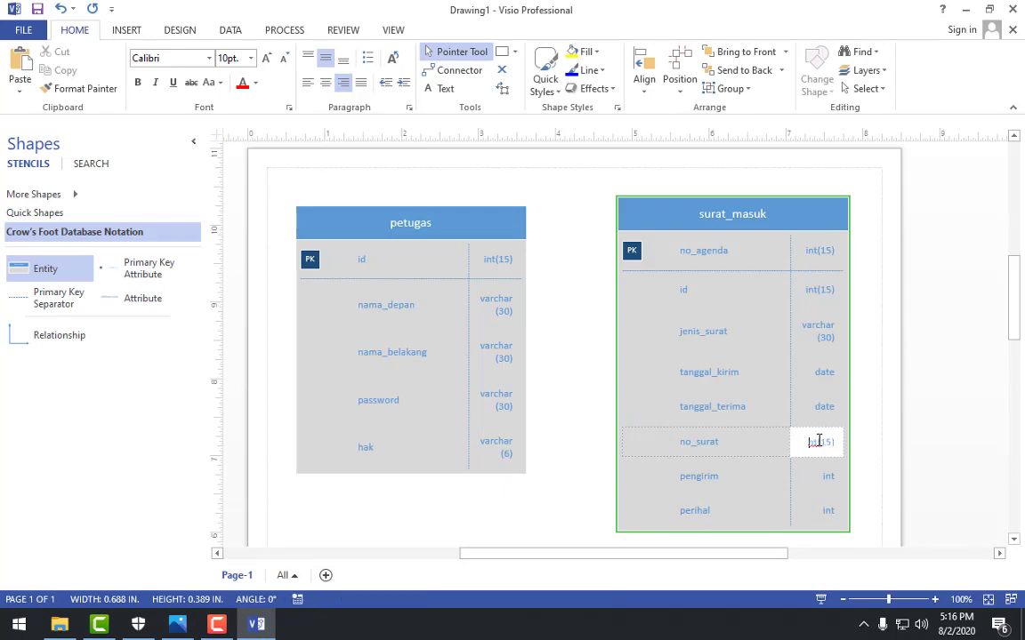
pyautogui.click(872, 482)
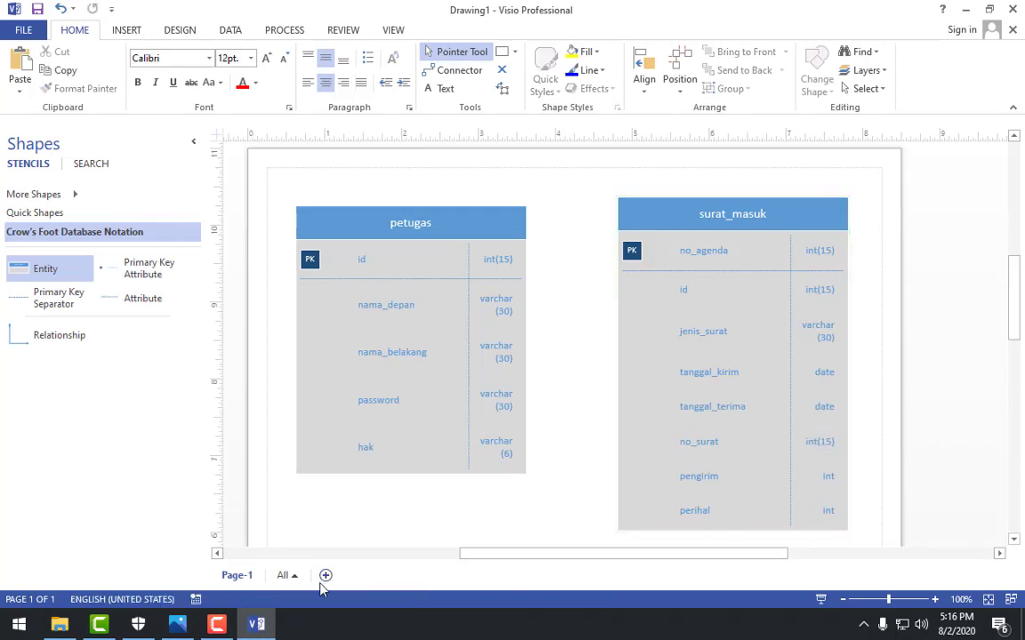
# Step: Check the pengirim type of Surat masuk in Soal.png and set its data type in surat_masuk to varchar (30)
pyautogui.click(221, 627)
pyautogui.click(177, 626)
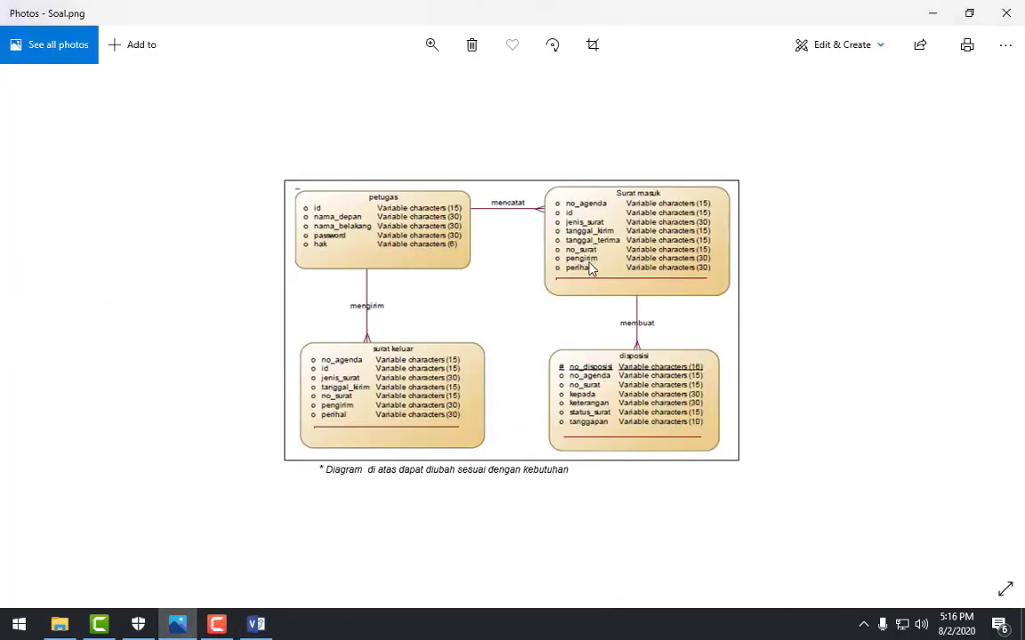
pyautogui.click(932, 13)
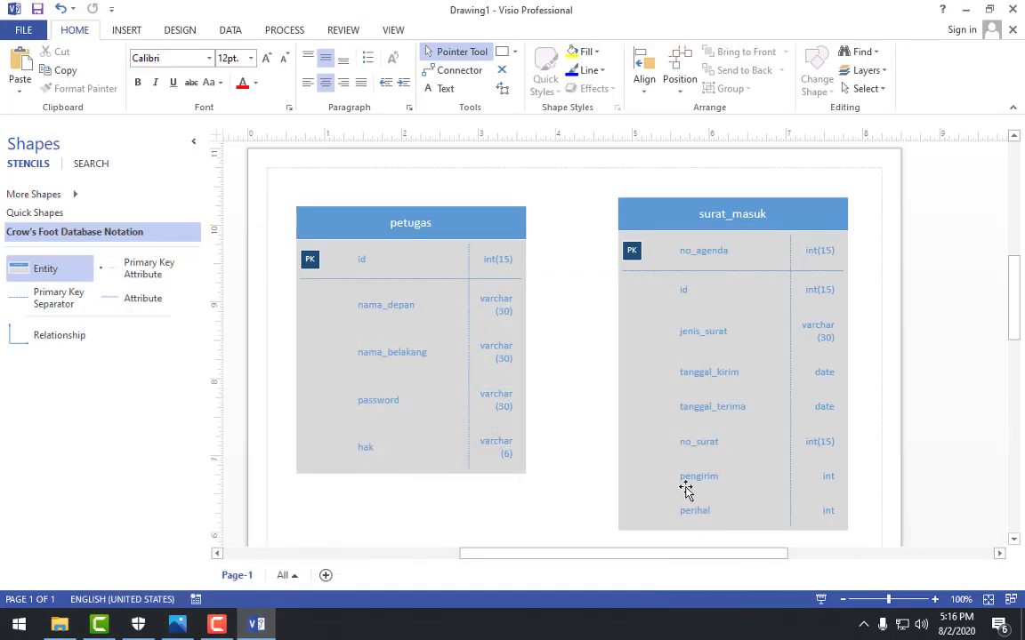
pyautogui.click(814, 478)
pyautogui.click(813, 484)
pyautogui.click(827, 481)
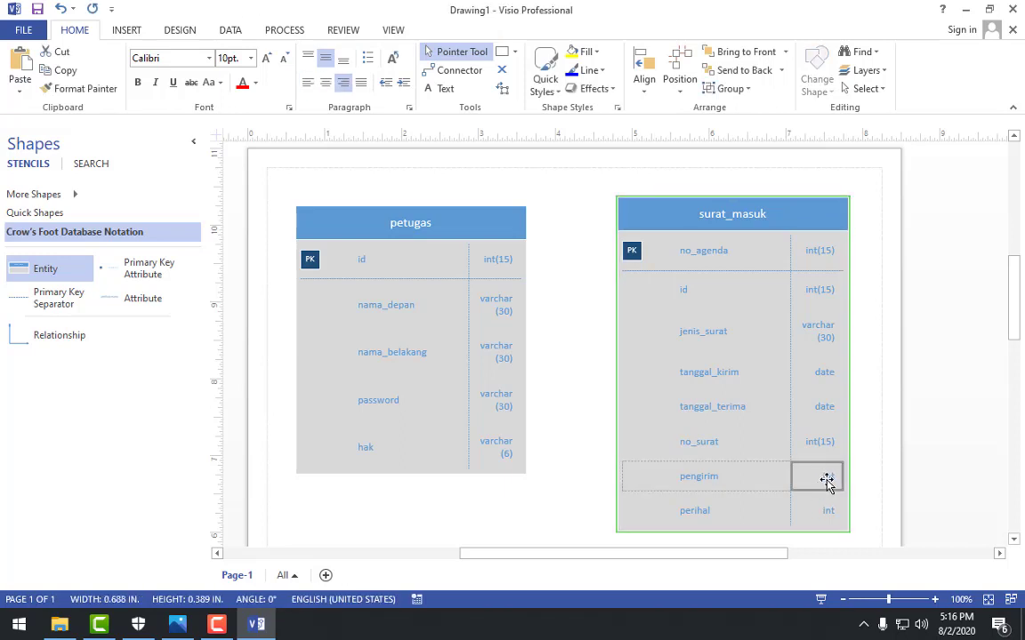
pyautogui.write('varchar')
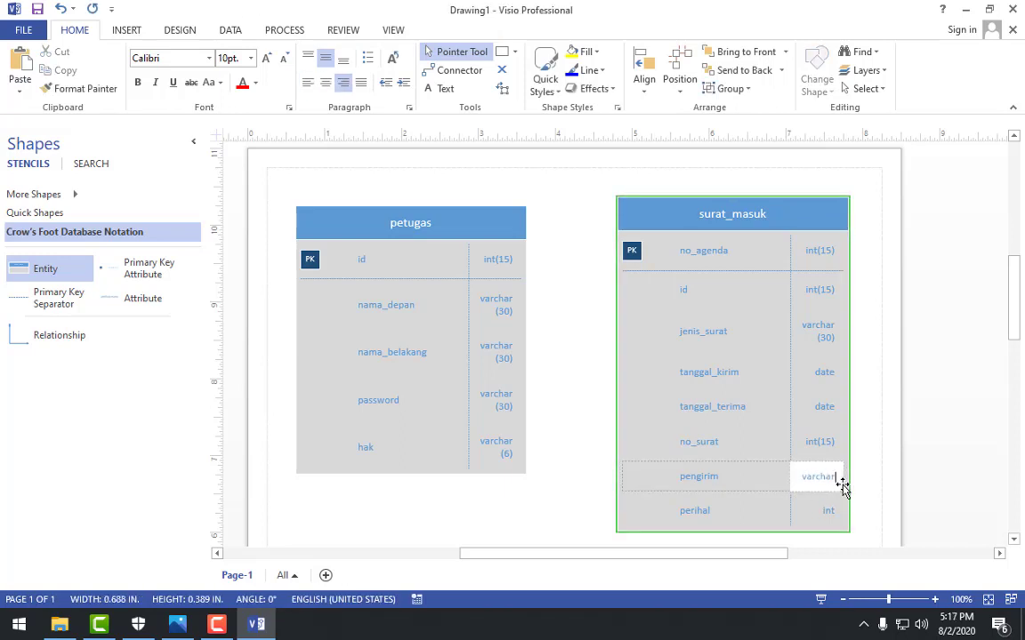
pyautogui.write(' (')
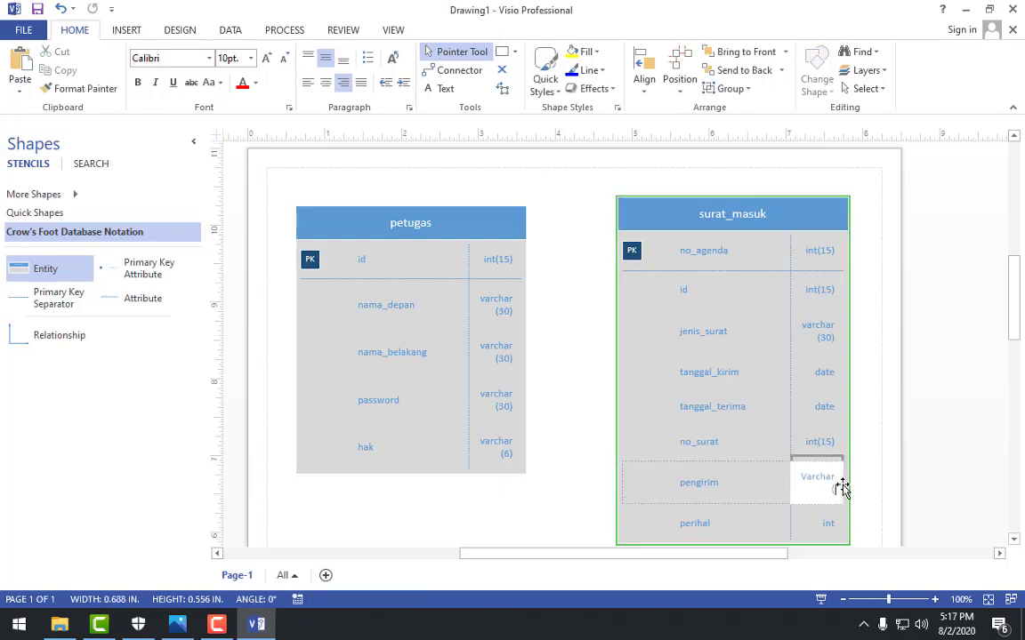
pyautogui.click(178, 625)
pyautogui.click(178, 625)
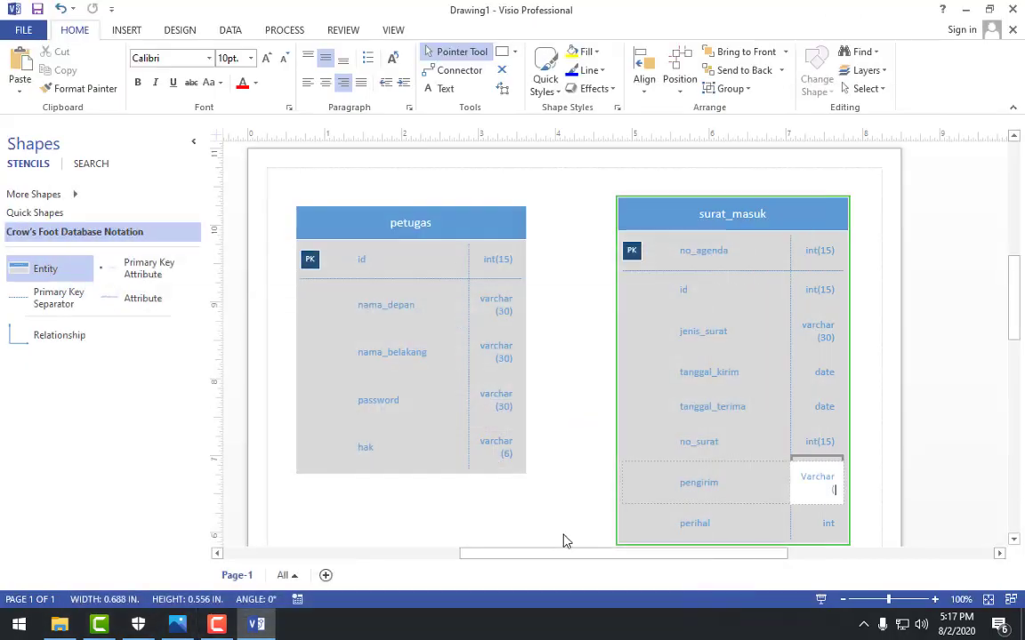
pyautogui.write('30')
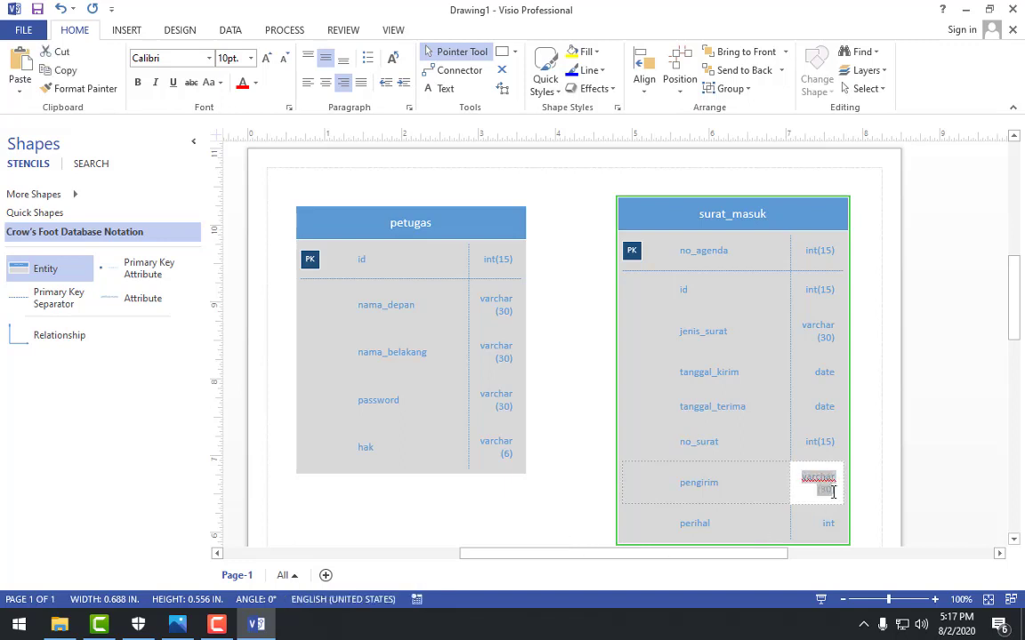
# Step: Set the data type of the perihal attribute in surat_masuk to "varchar (30"
pyautogui.click(827, 526)
pyautogui.click(827, 527)
pyautogui.write('varchar (30')
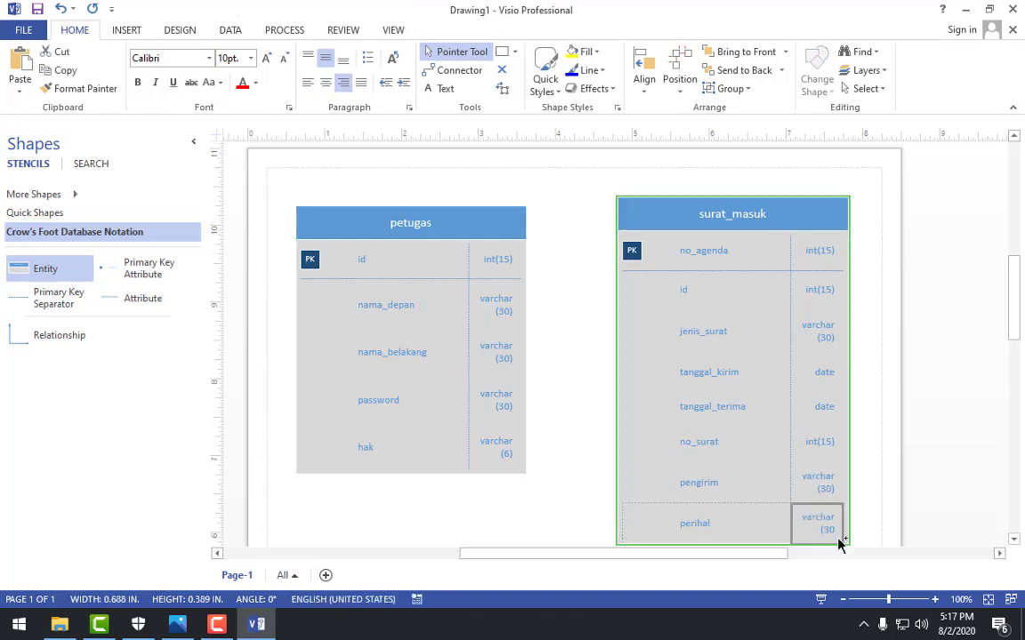
pyautogui.click(875, 491)
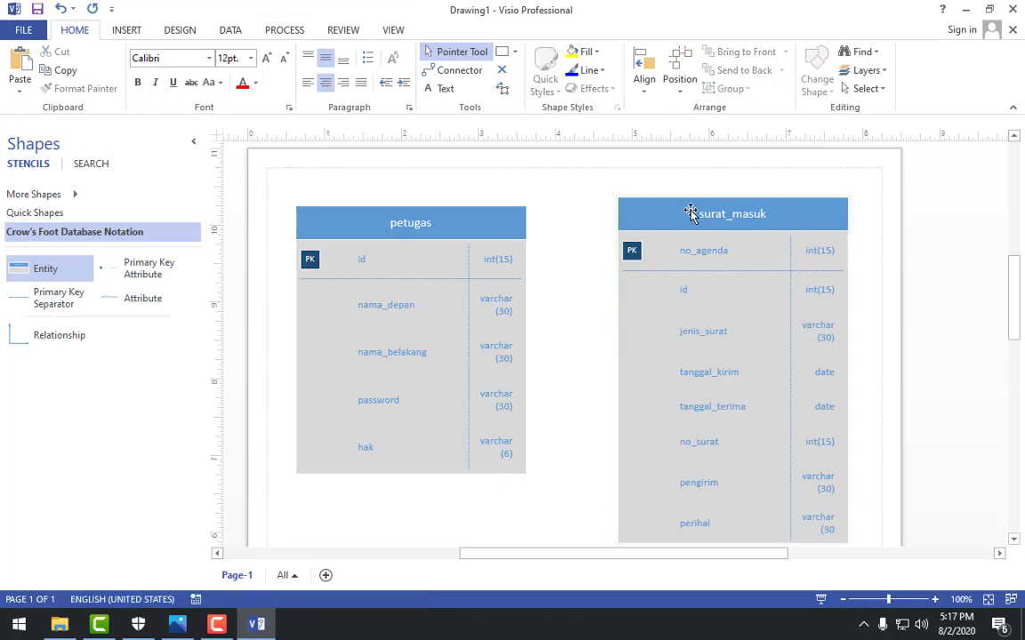
# Step: Move the surat_masuk entity closer to petugas and align its top edge with the top of petugas
pyautogui.moveTo(691, 210); pyautogui.dragTo(646, 219)
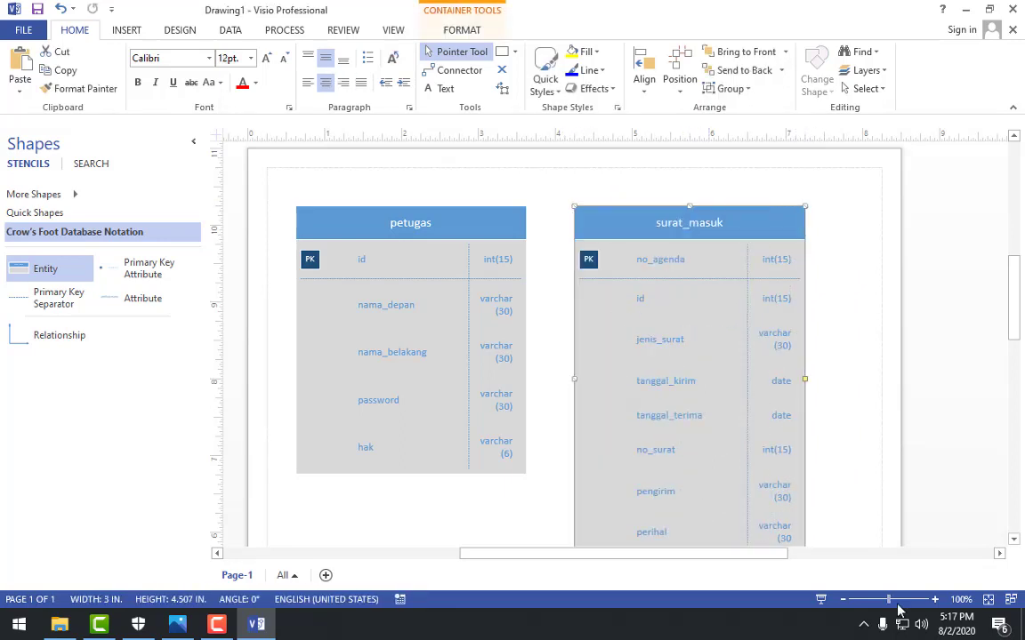
pyautogui.click(842, 600)
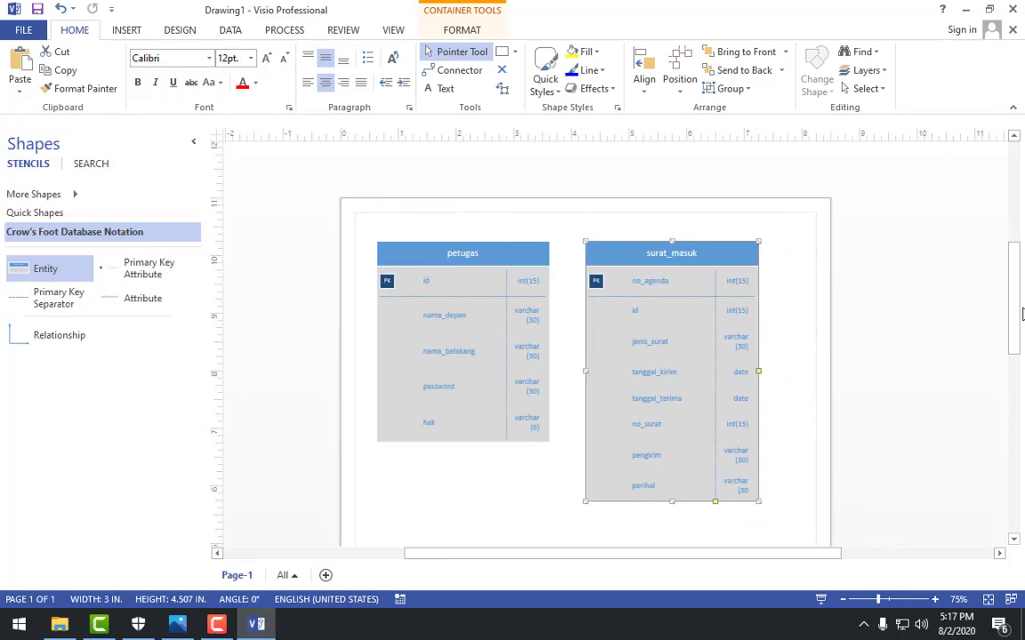
pyautogui.scroll(-2, 1019, 333)
pyautogui.scroll(1, 1019, 334)
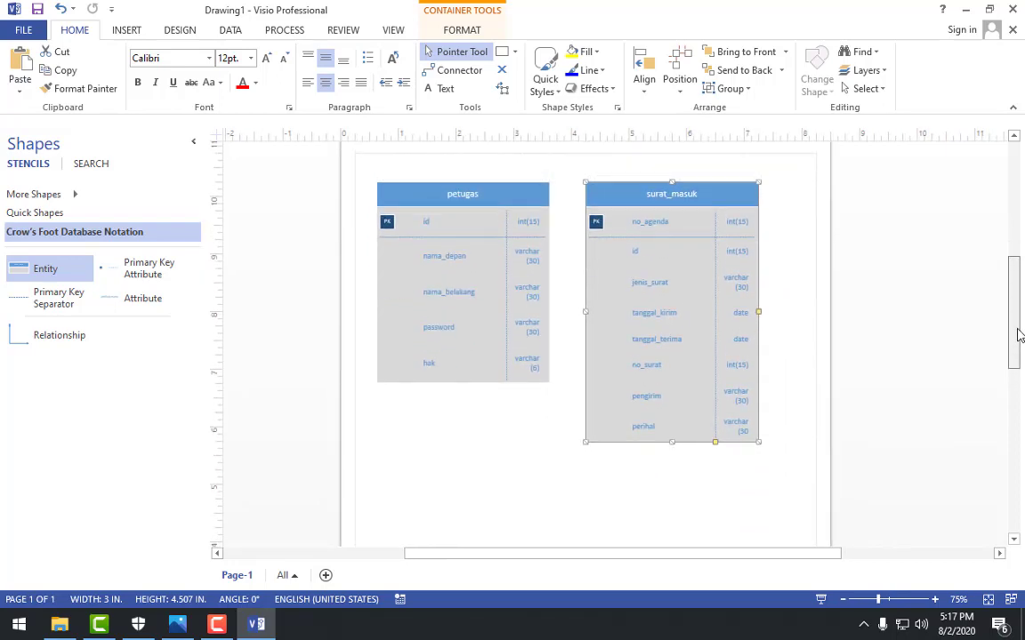
# Step: Compare the entities in Soal.png and set the id attribute of surat_masuk as a foreign key
pyautogui.click(177, 624)
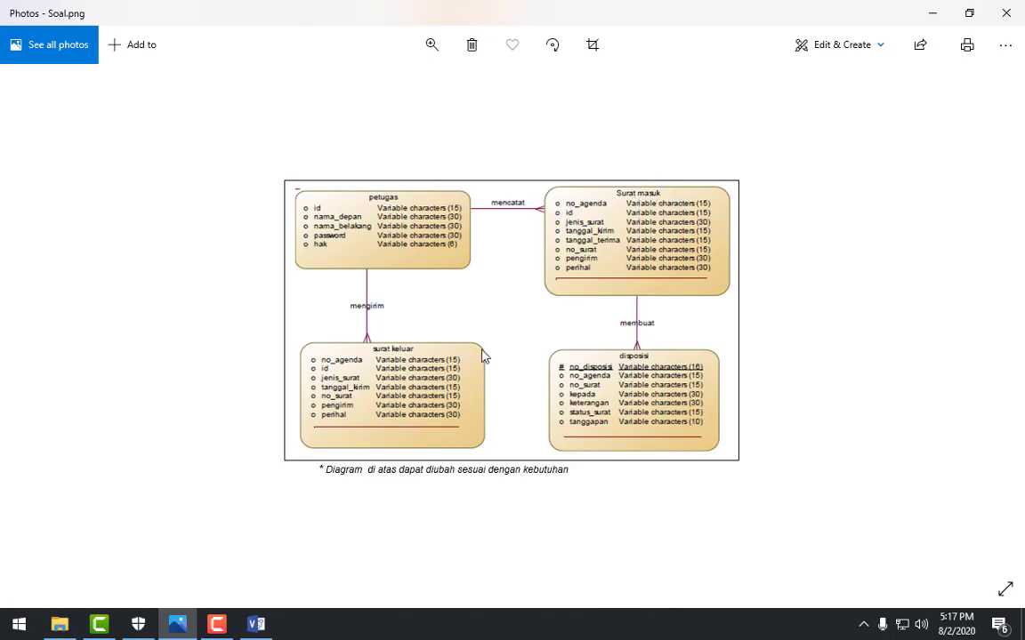
pyautogui.click(256, 624)
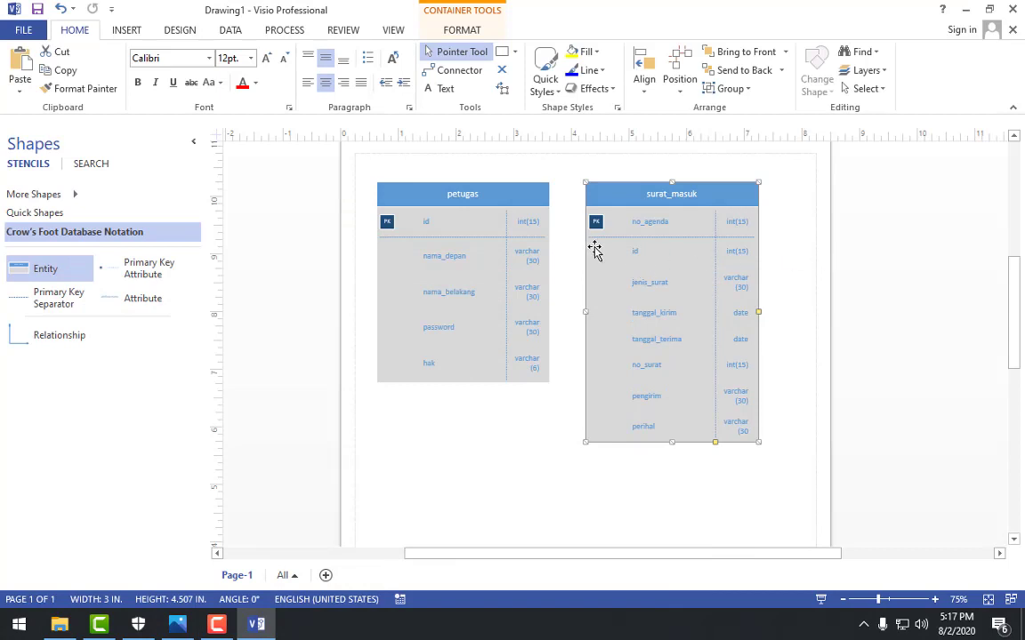
pyautogui.click(633, 256)
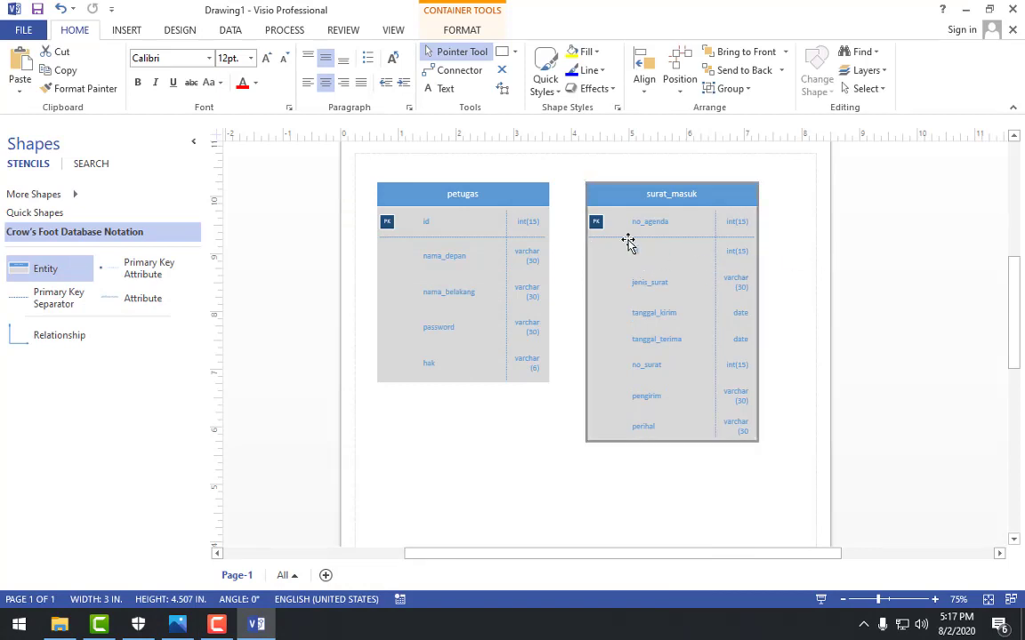
pyautogui.click(629, 244)
pyautogui.press('BackSpace')
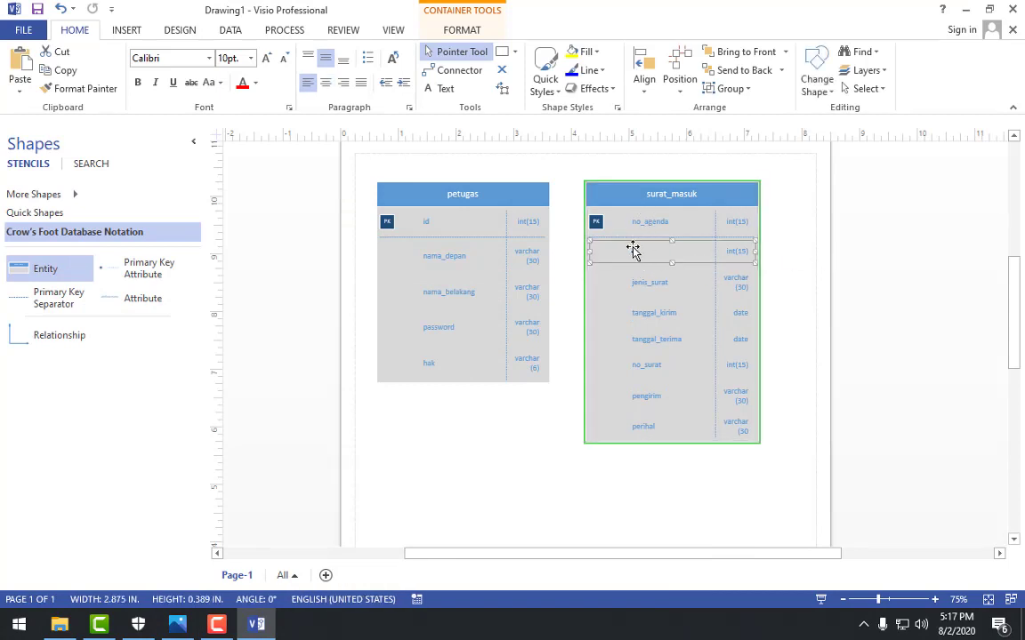
pyautogui.rightClick(637, 252)
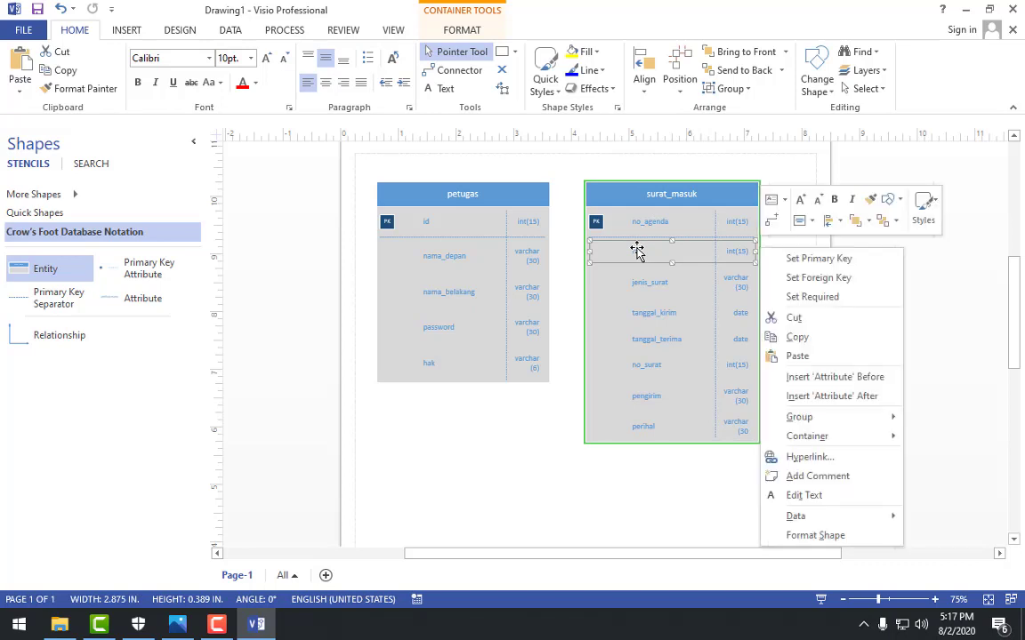
pyautogui.click(867, 278)
pyautogui.click(625, 472)
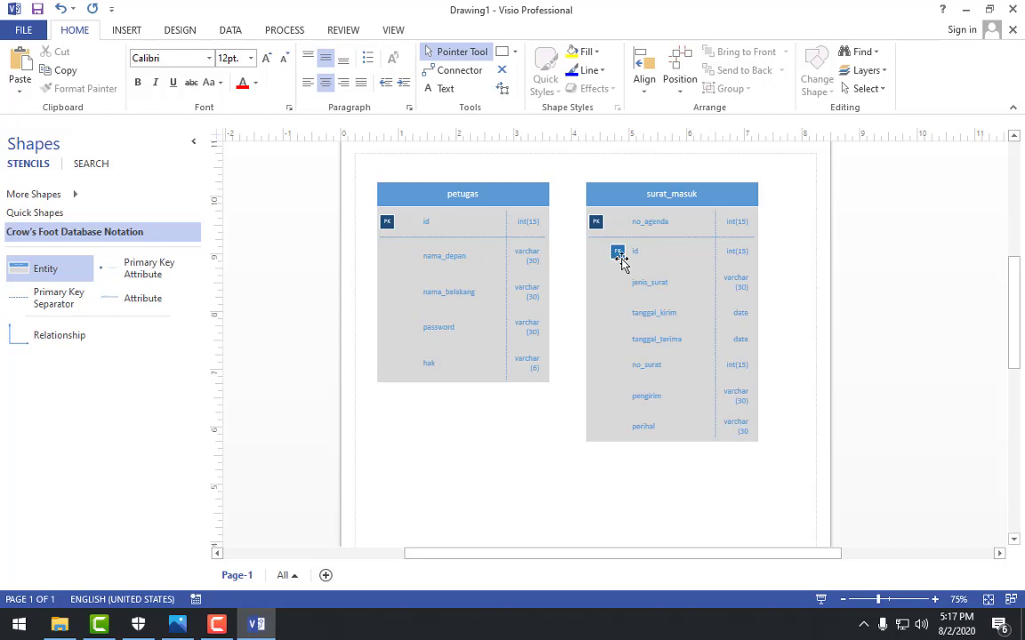
# Step: Move surat_masuk farther away from petugas, review Soal.png, and add a new entity below surat_masuk
pyautogui.moveTo(622, 256); pyautogui.dragTo(591, 218)
pyautogui.moveTo(643, 195); pyautogui.dragTo(685, 196)
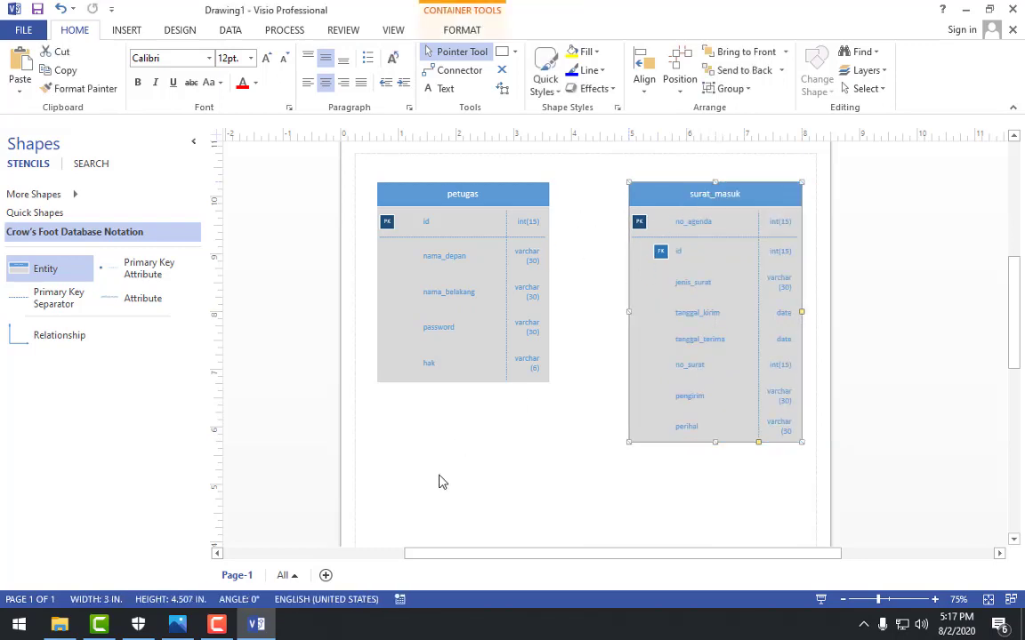
pyautogui.click(177, 625)
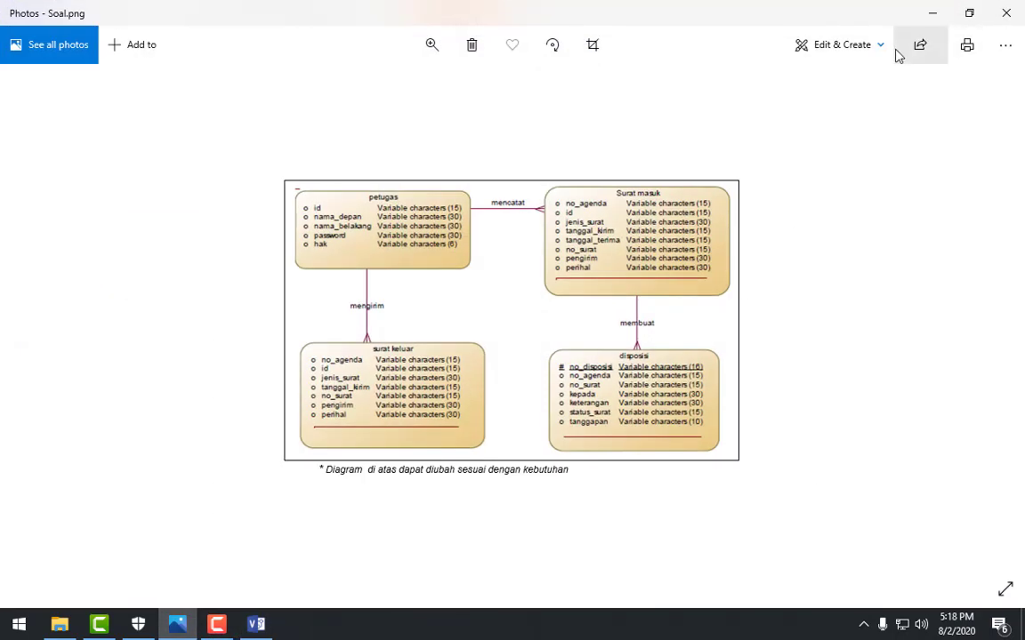
pyautogui.click(930, 12)
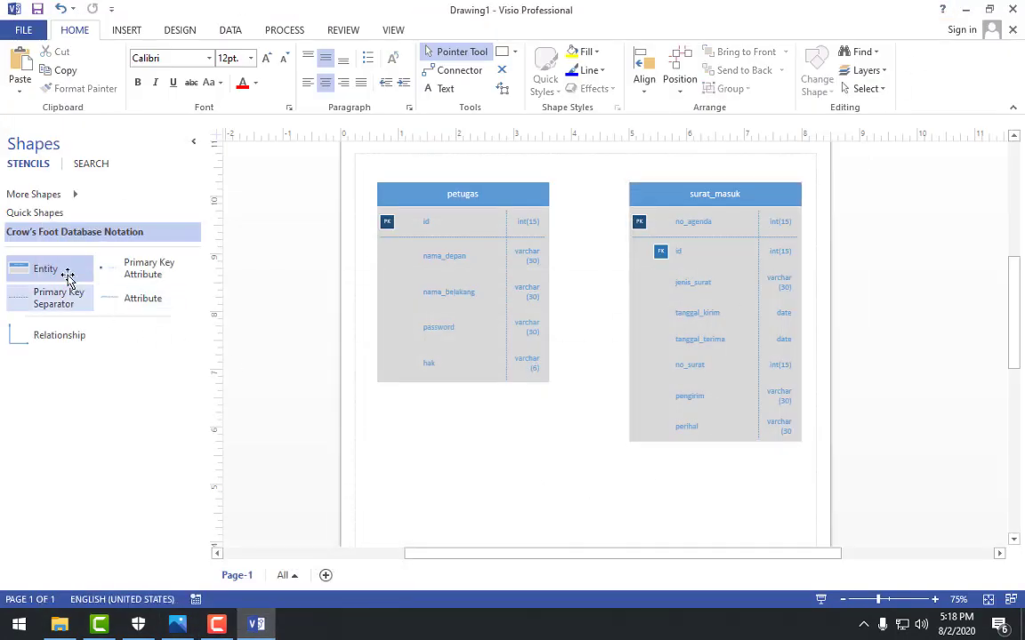
pyautogui.moveTo(66, 273); pyautogui.dragTo(676, 496)
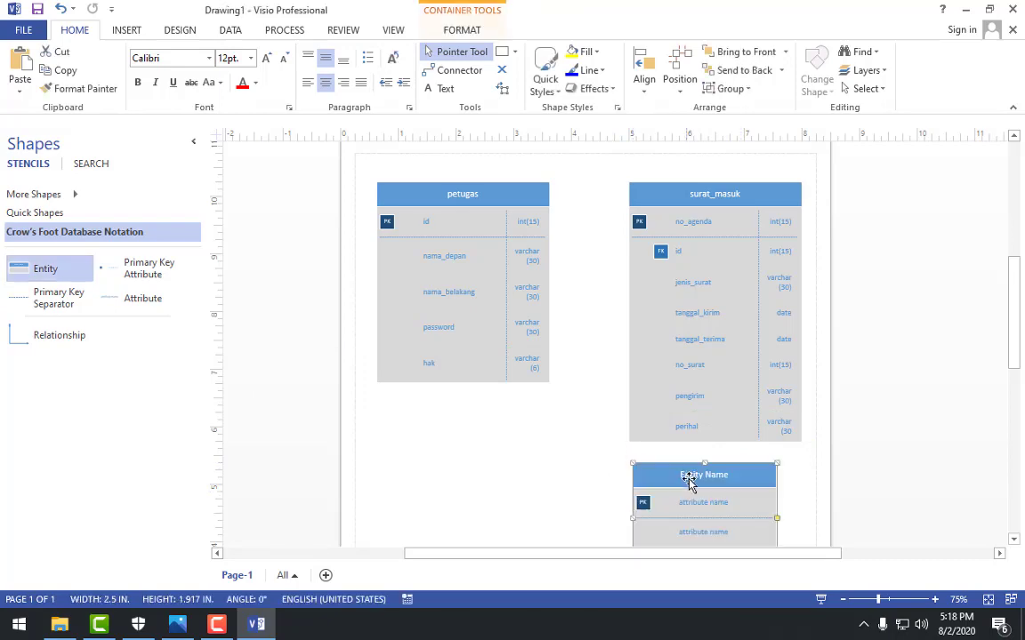
pyautogui.scroll(-3, 676, 355)
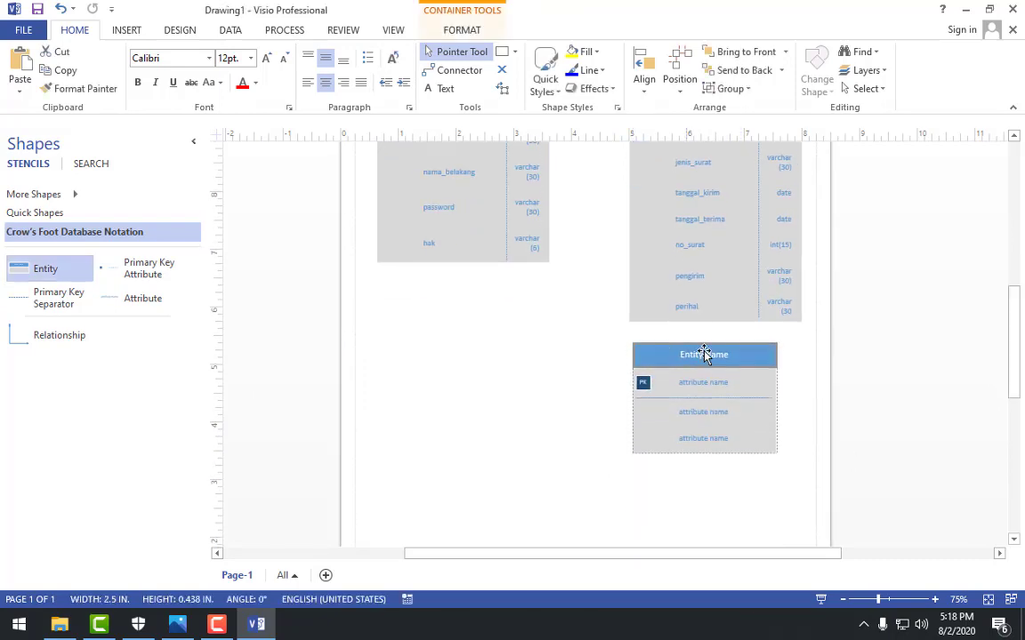
pyautogui.click(706, 356)
# Step: Arrange the Visio drawing and Soal.png side by side with the new entity in view
pyautogui.press('super+Left')
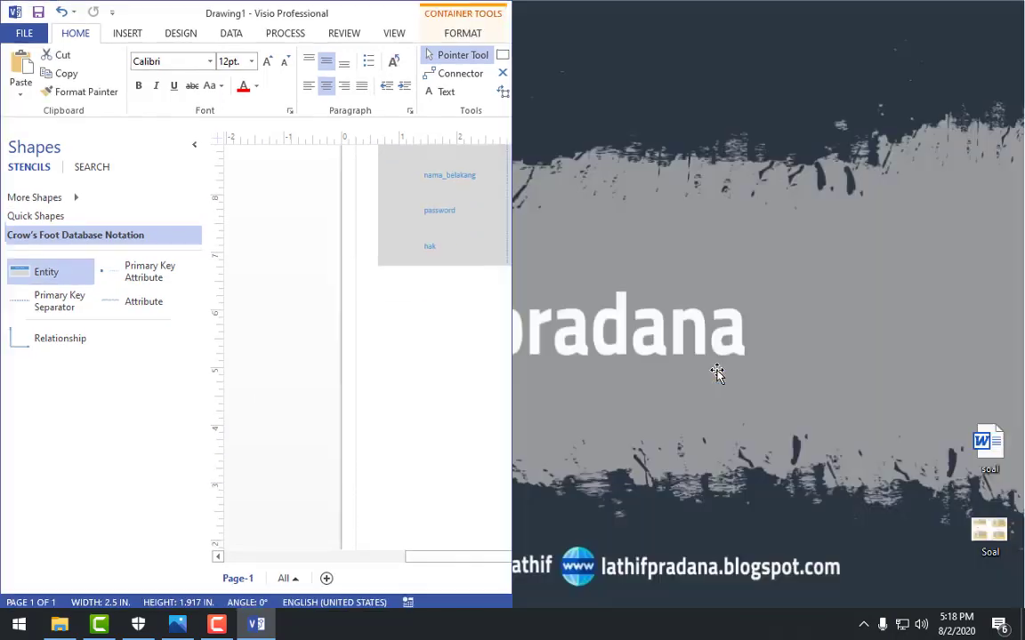
pyautogui.click(647, 240)
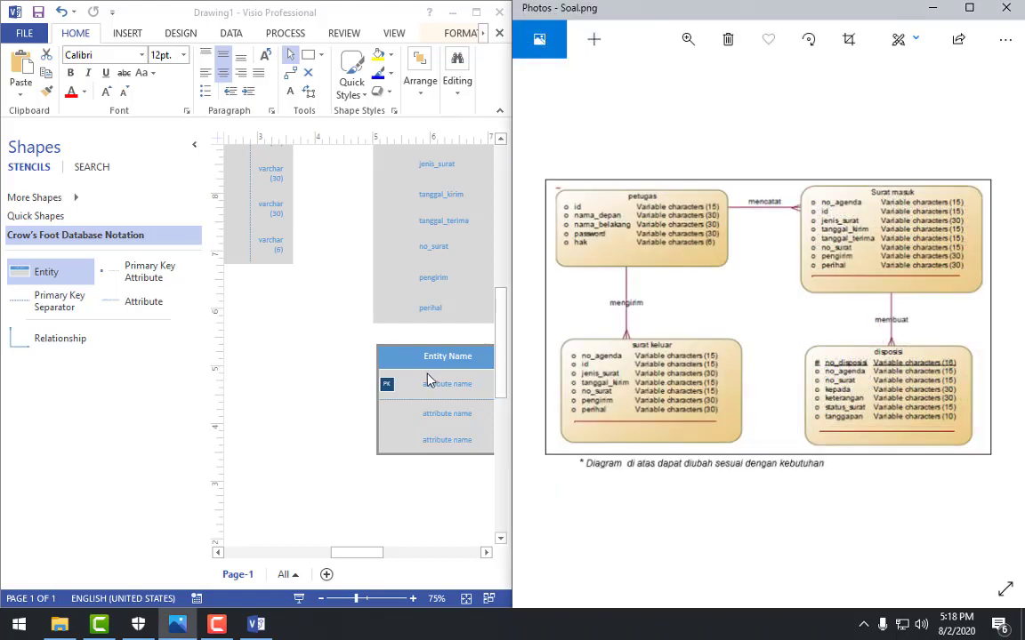
pyautogui.moveTo(357, 552); pyautogui.dragTo(376, 552)
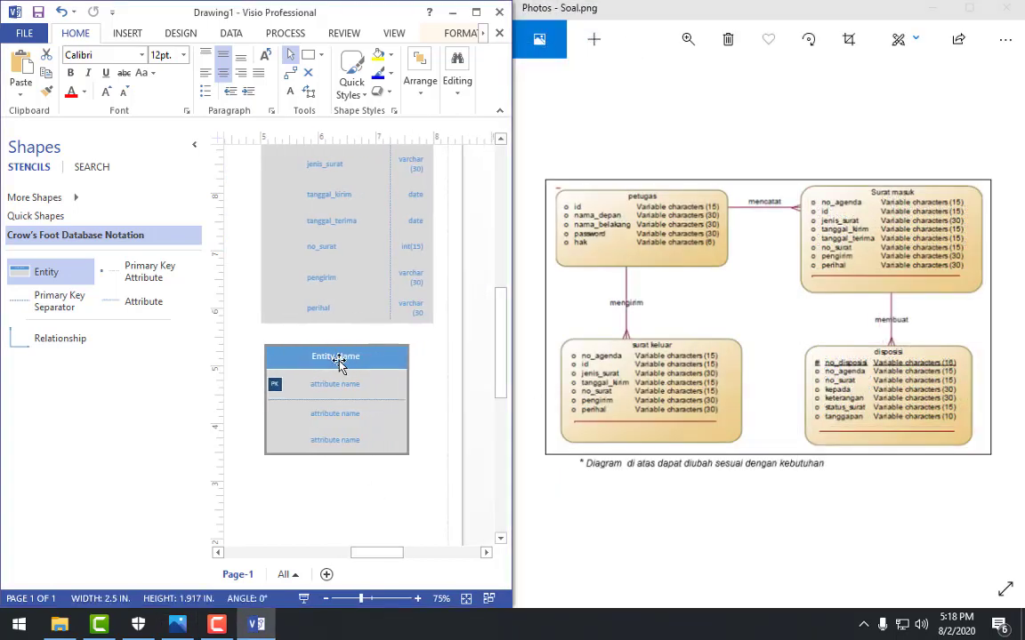
# Step: Name the new entity below surat_masuk disposisi
pyautogui.click(328, 356)
pyautogui.doubleClick(329, 357)
pyautogui.write('dis')
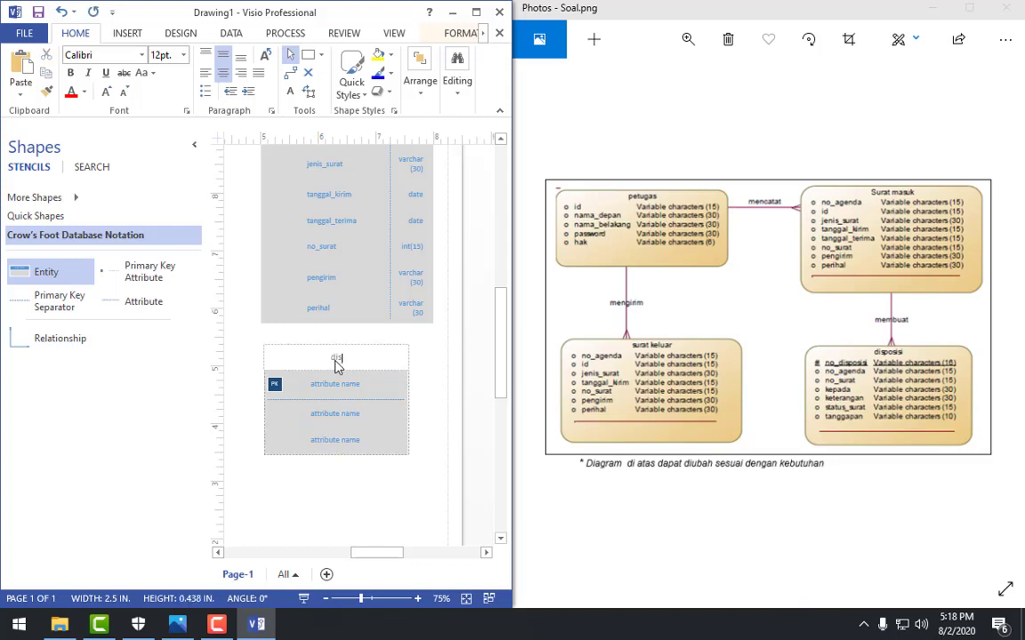
pyautogui.write('posisi')
# Step: Name the primary key attribute of disposisi no_disposisi and its two other attributes no_agenda and no_surat
pyautogui.click(331, 387)
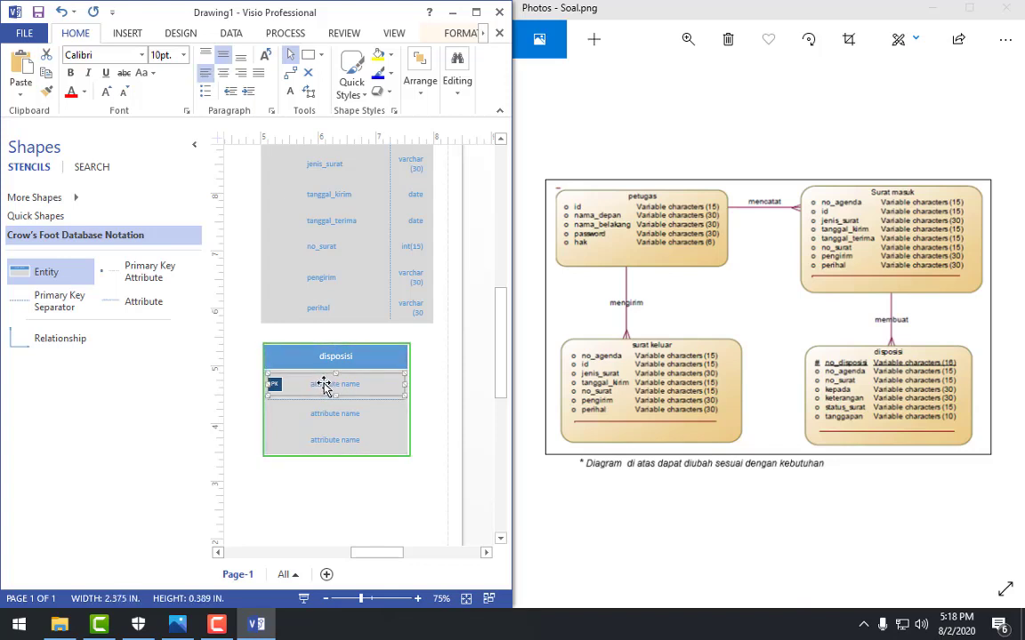
pyautogui.doubleClick(324, 386)
pyautogui.write('no_disposisi')
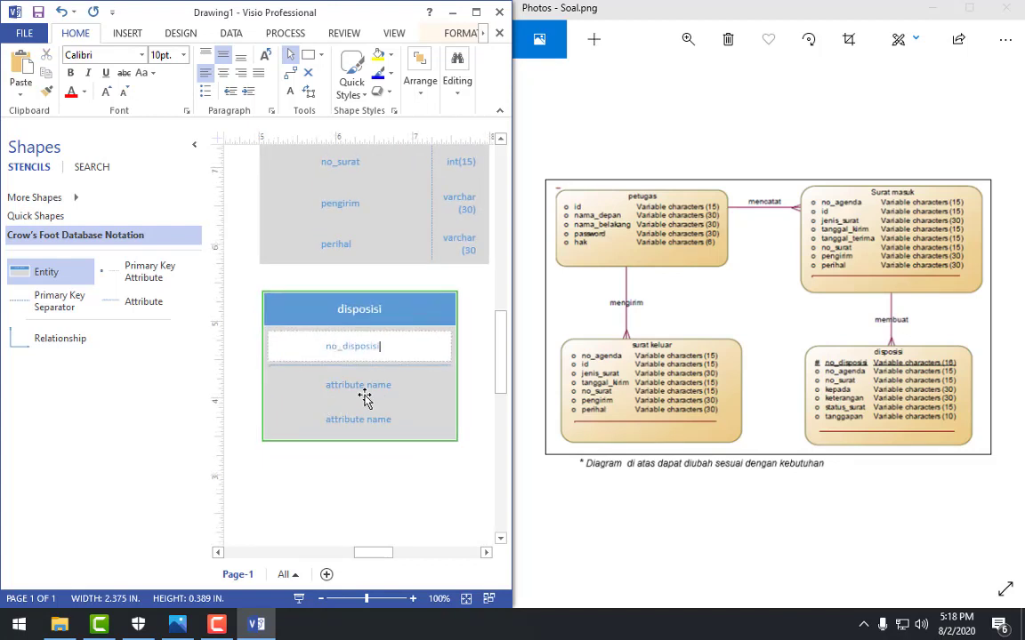
pyautogui.click(363, 389)
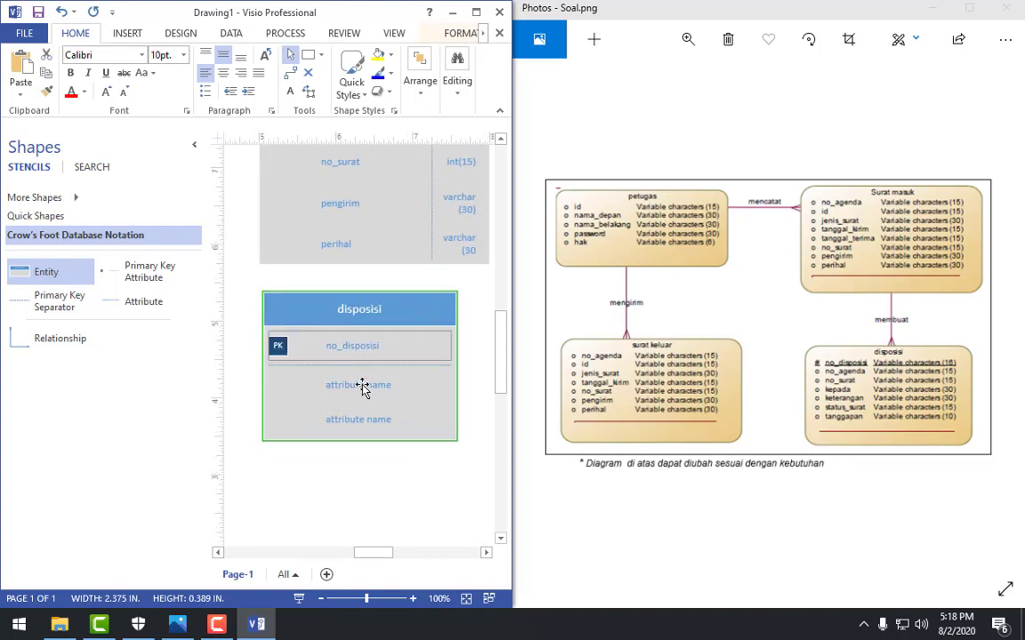
pyautogui.doubleClick(368, 388)
pyautogui.write('no_')
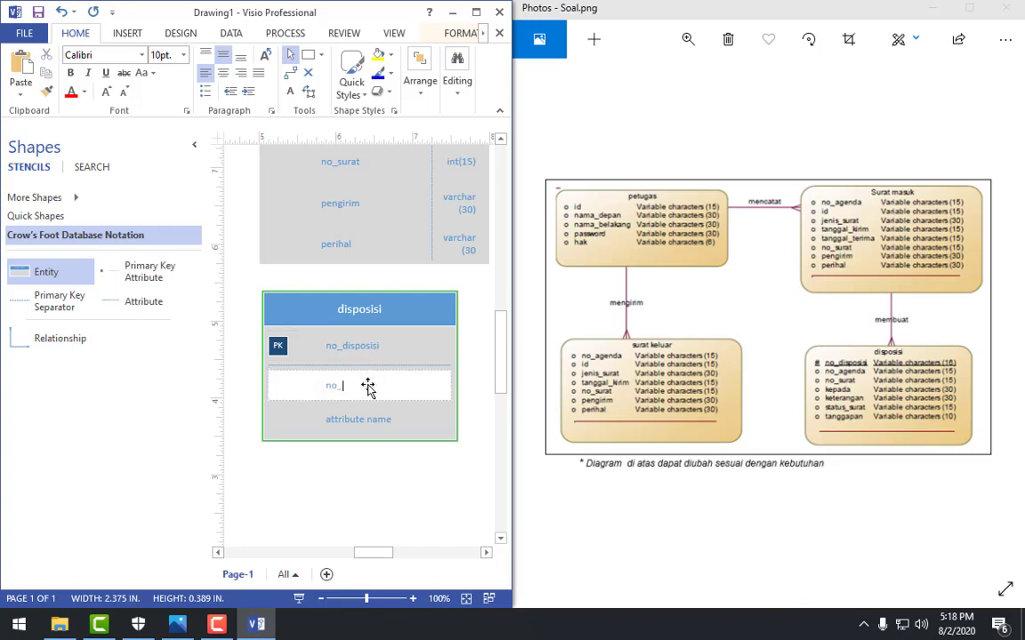
pyautogui.write('agenda')
pyautogui.click(367, 424)
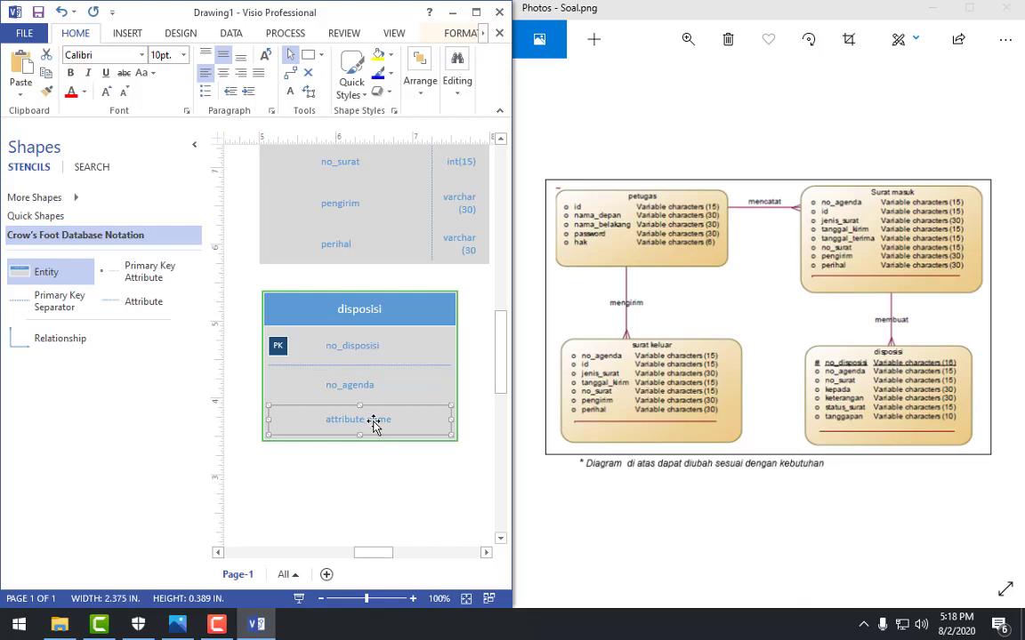
pyautogui.write('no_surat')
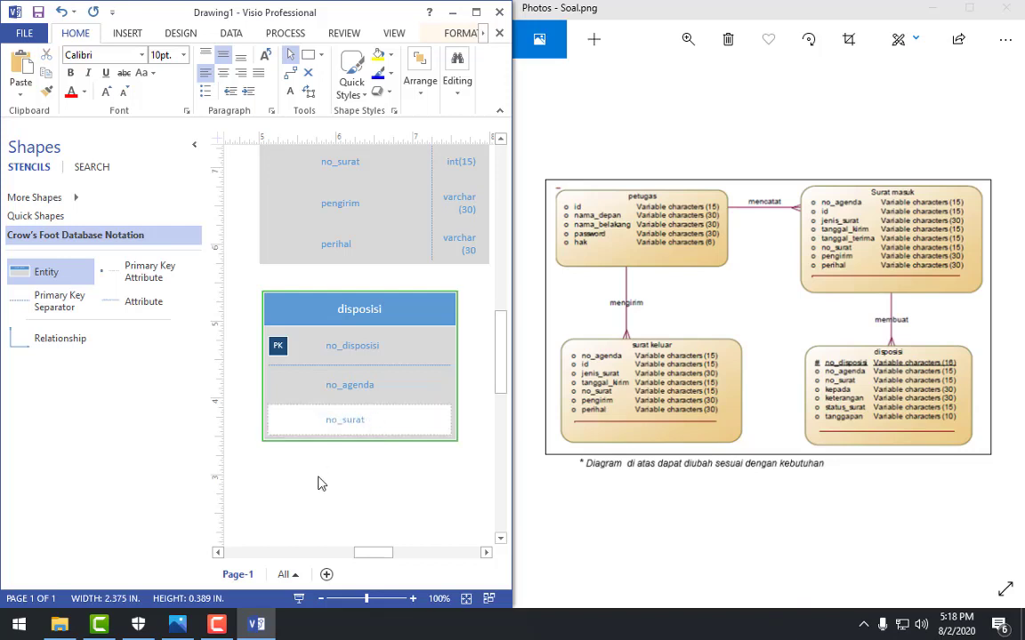
# Step: Copy the no_surat attribute in disposisi and paste three copies of it into the entity
pyautogui.click(359, 418)
pyautogui.click(337, 421)
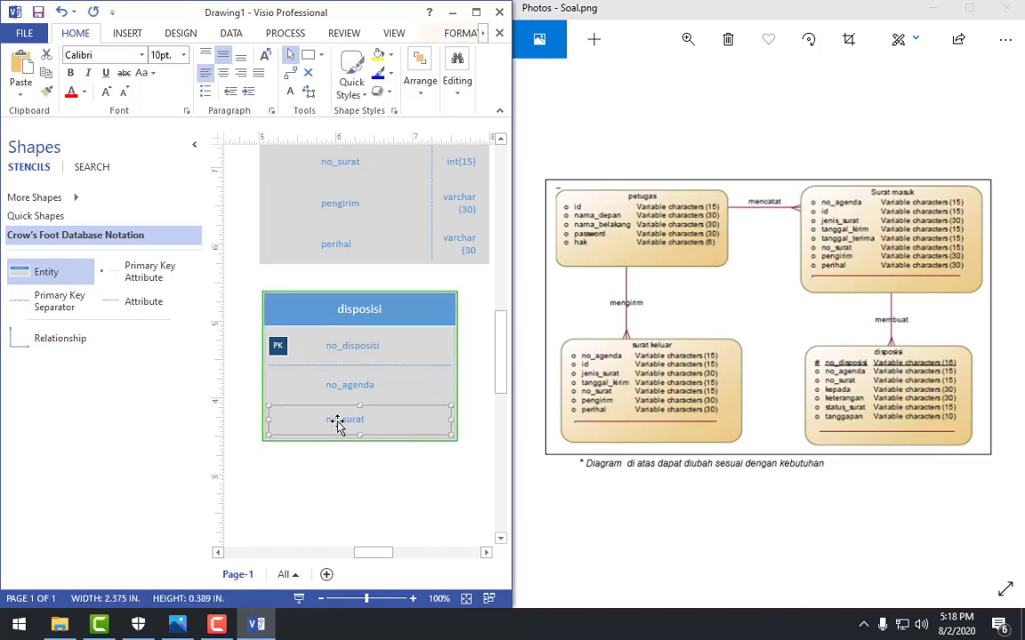
pyautogui.hotkey('ctrl', 'c')
pyautogui.hotkey('ctrl', 'v')
pyautogui.hotkey('ctrl', 'v')
pyautogui.hotkey('ctrl', 'v')
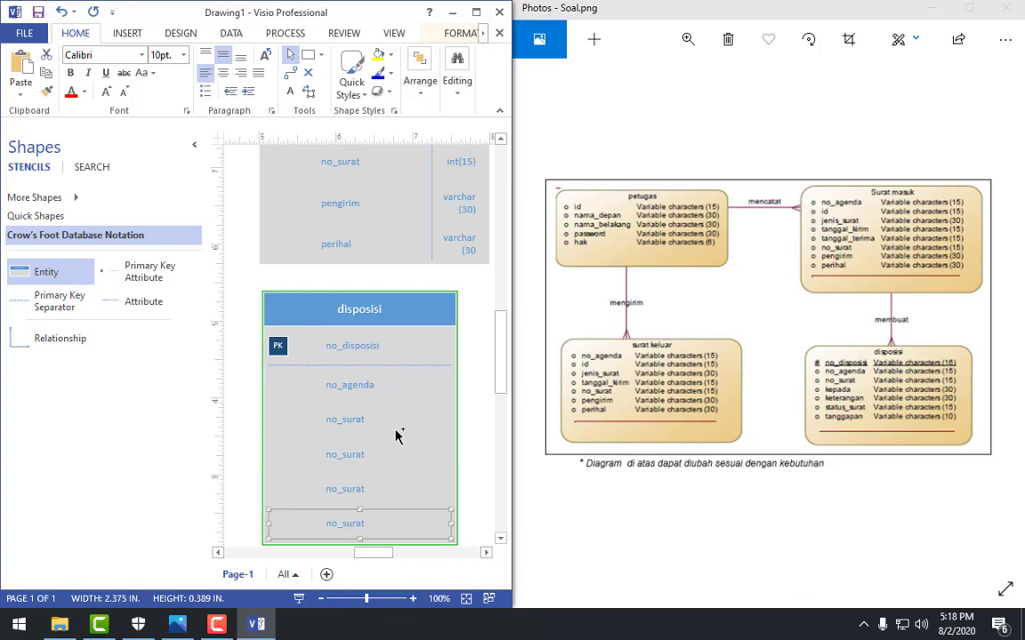
# Step: Rename the three copied no_surat attributes in disposisi kepada, keterangan and status_surat
pyautogui.click(343, 455)
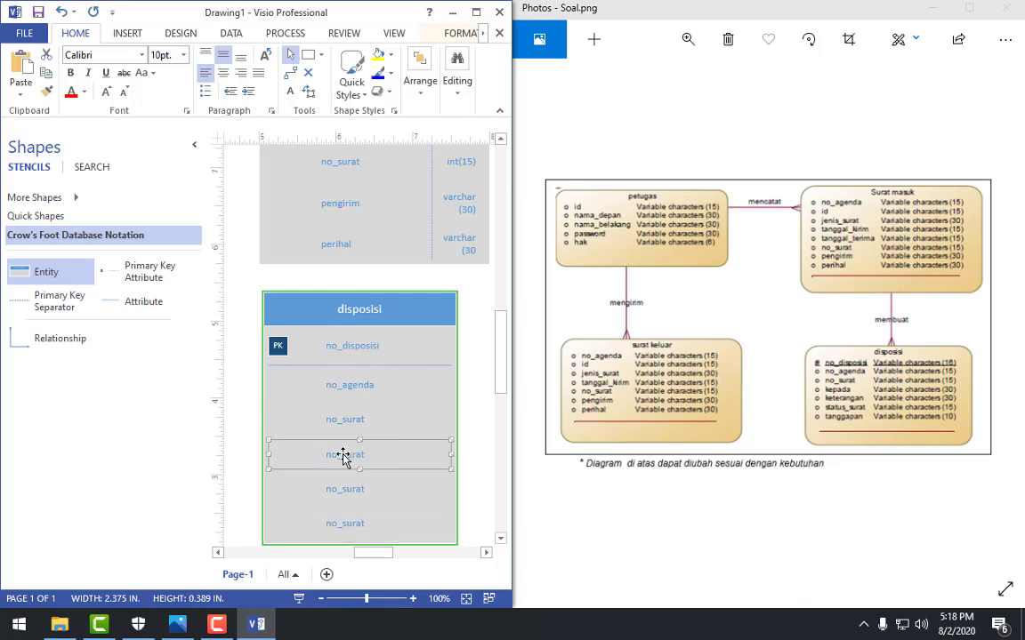
pyautogui.write('kepada')
pyautogui.click(343, 490)
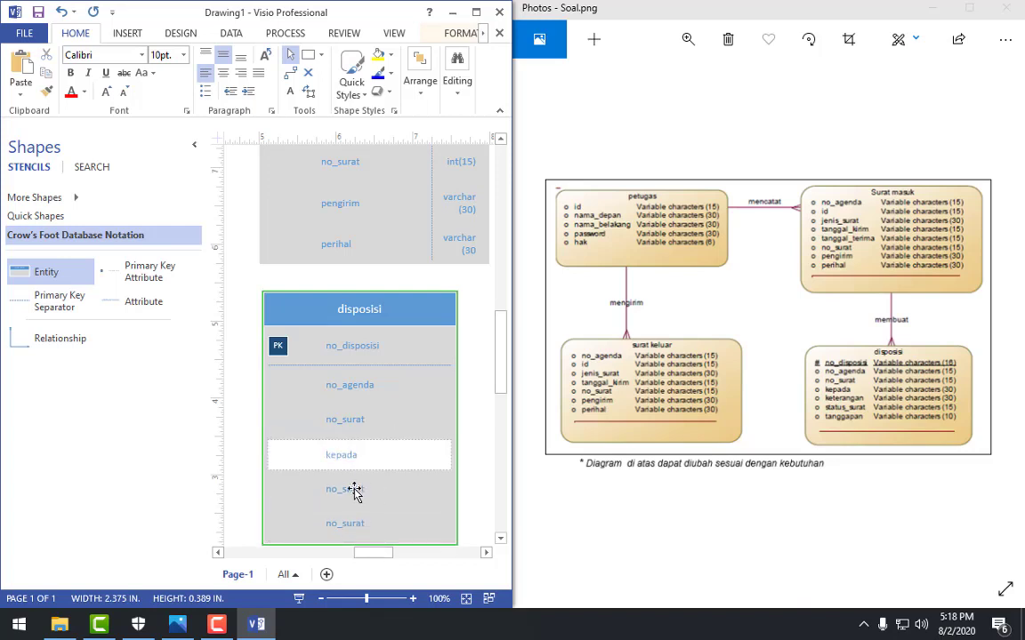
pyautogui.write('keterangan')
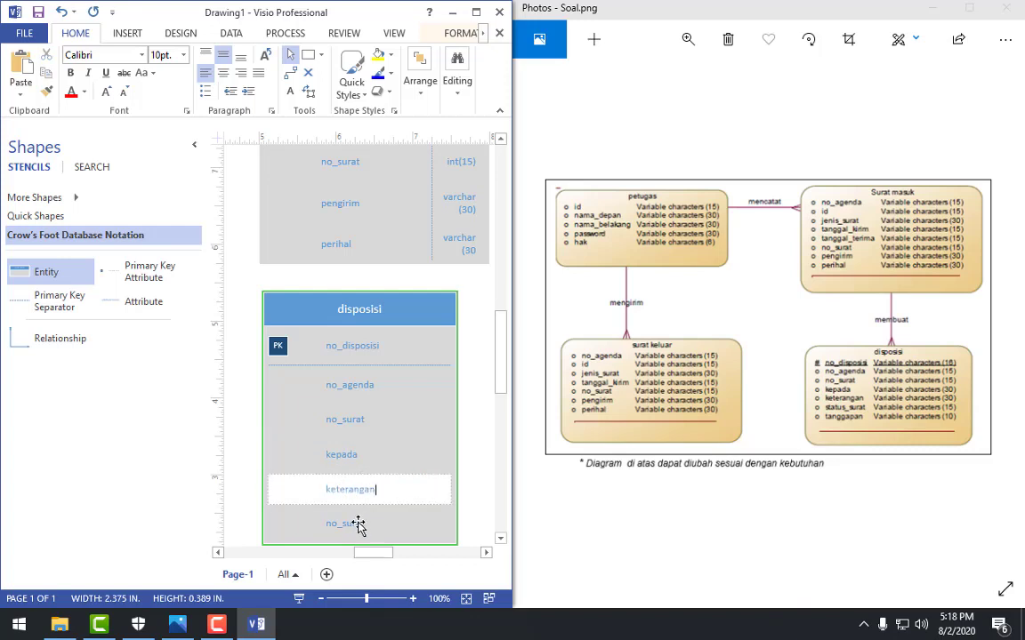
pyautogui.click(350, 530)
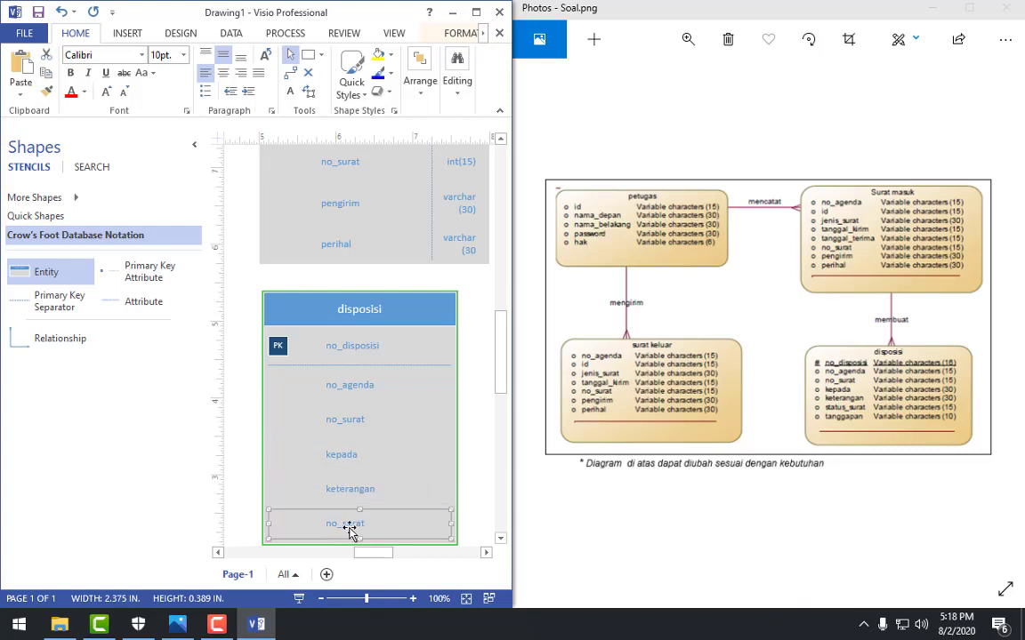
pyautogui.write('status')
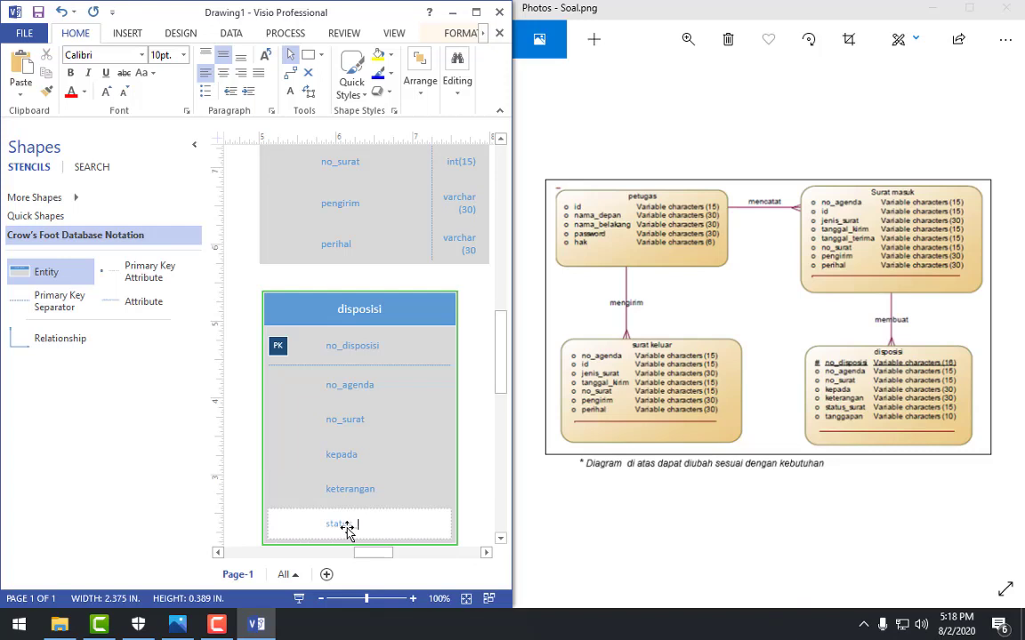
pyautogui.scroll(-2, 413, 494)
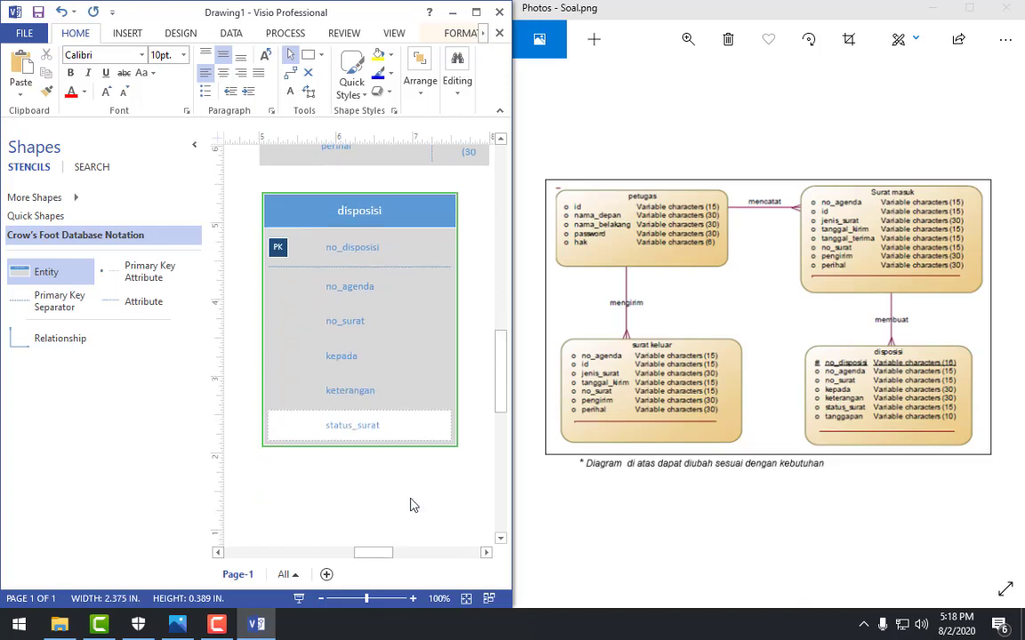
pyautogui.click(416, 478)
# Step: Duplicate the status_surat attribute in disposisi and name the copy tanggapan
pyautogui.click(405, 423)
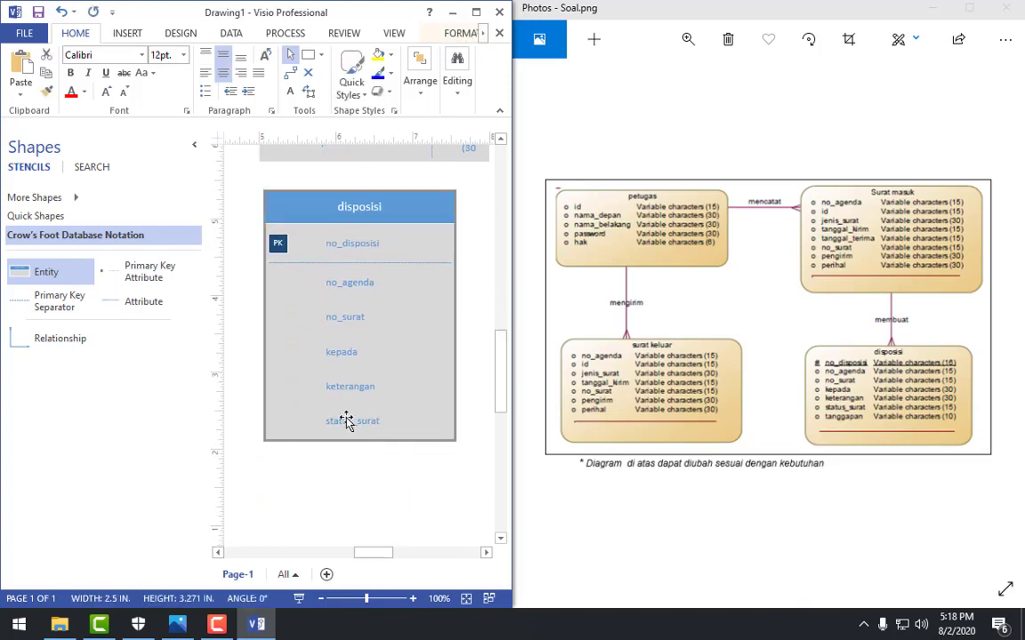
pyautogui.click(347, 423)
pyautogui.hotkey('ctrl', 'v')
pyautogui.click(349, 457)
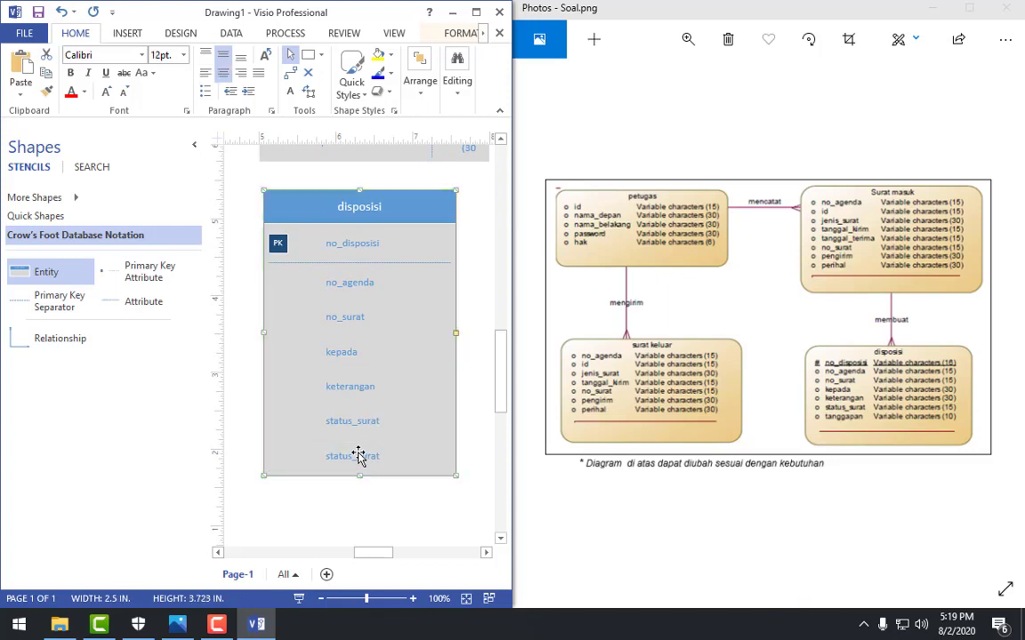
pyautogui.click(346, 457)
pyautogui.write('tanggapan')
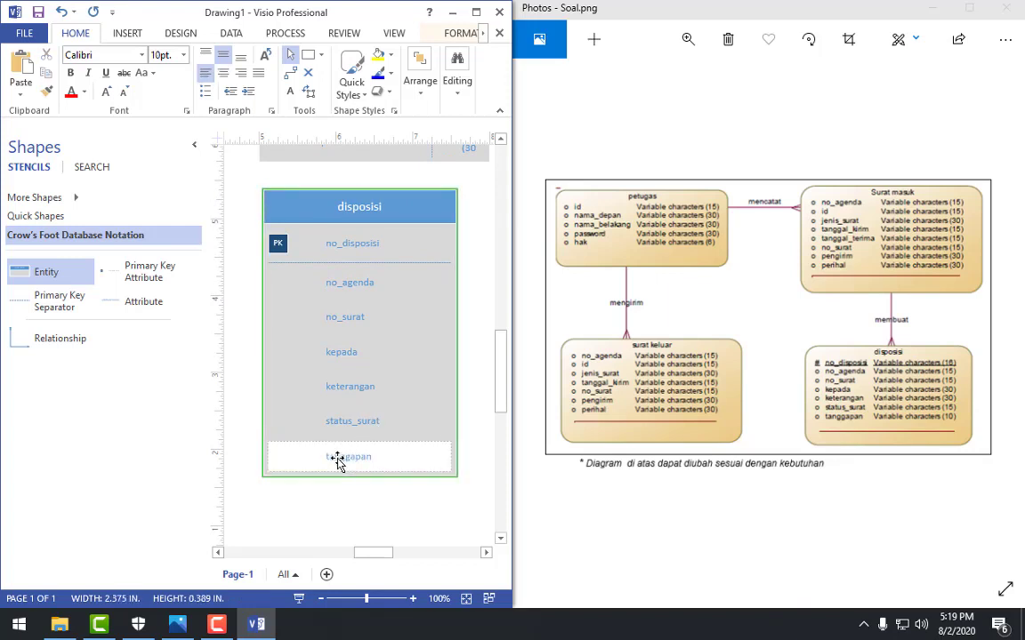
pyautogui.press('Return')
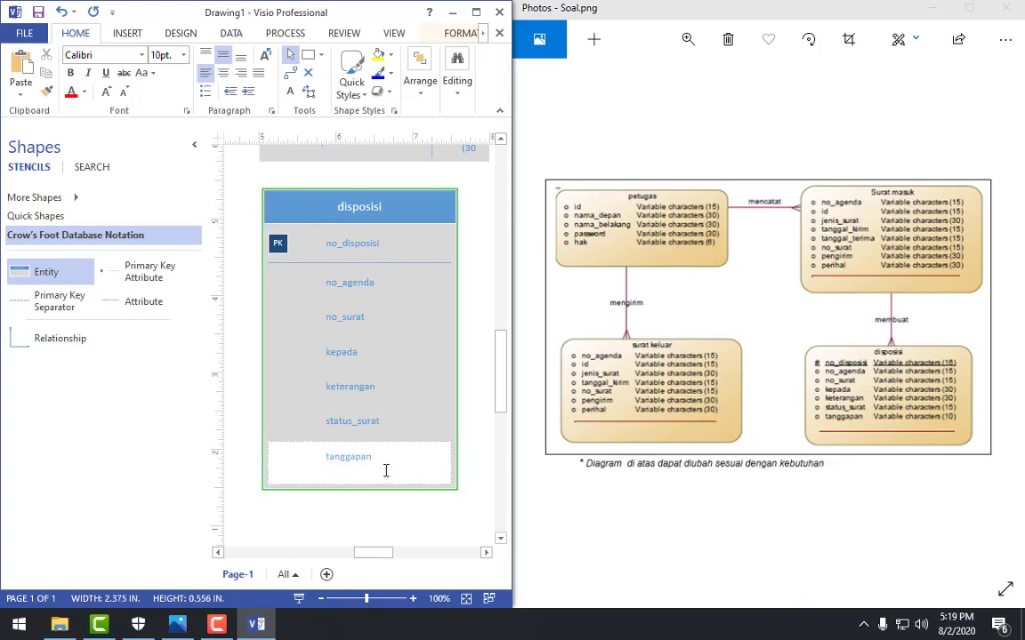
pyautogui.press('BackSpace')
pyautogui.click(394, 523)
# Step: Show the attribute types in the disposisi entity
pyautogui.click(437, 241)
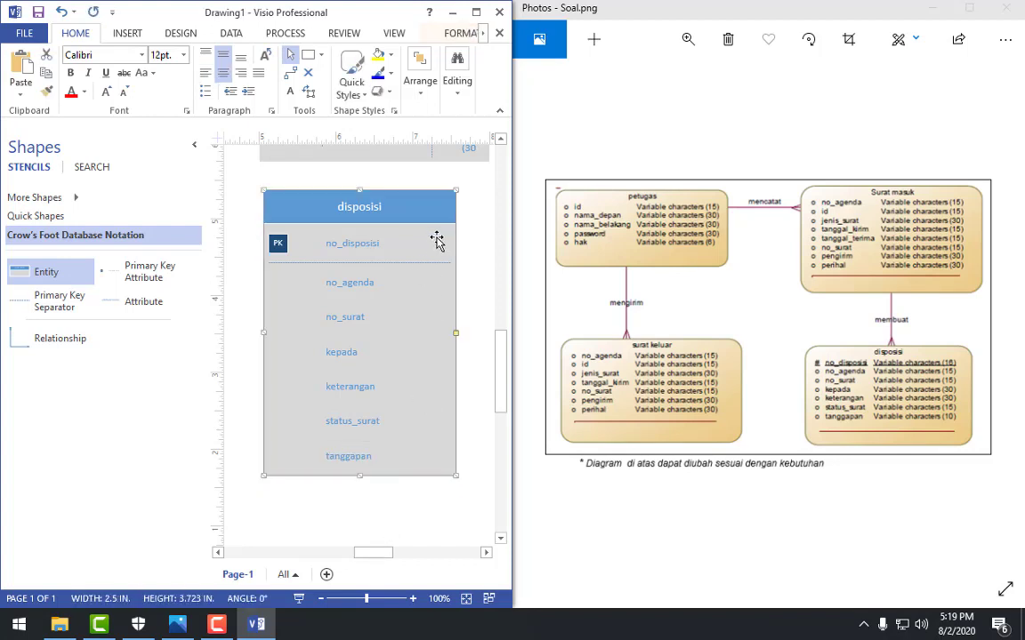
pyautogui.rightClick(436, 240)
pyautogui.click(481, 247)
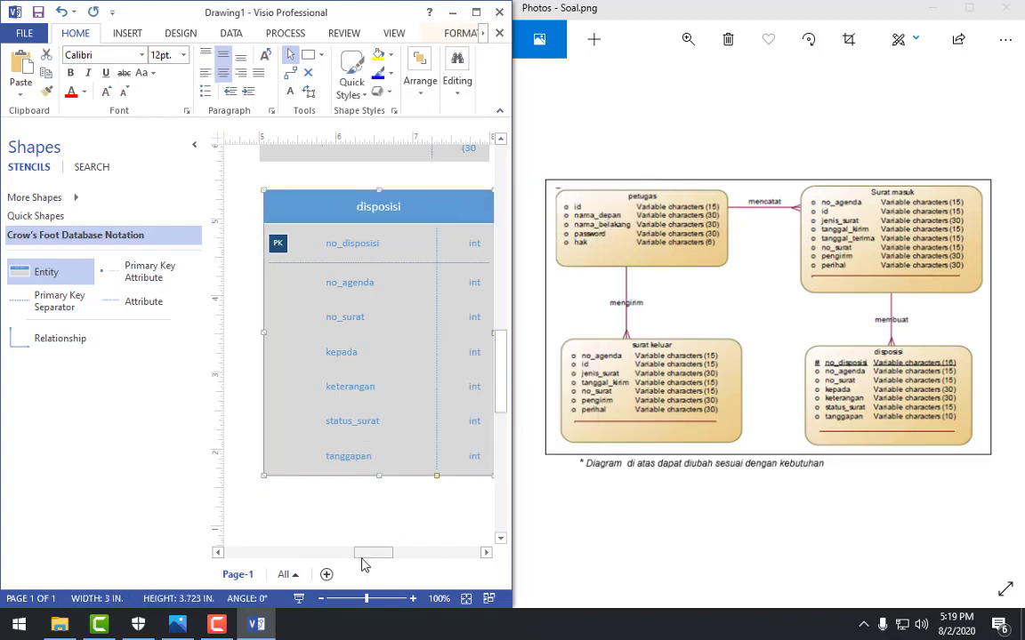
# Step: Set the type of the no_disposisi primary key in disposisi to int(16)
pyautogui.moveTo(362, 564); pyautogui.dragTo(372, 556)
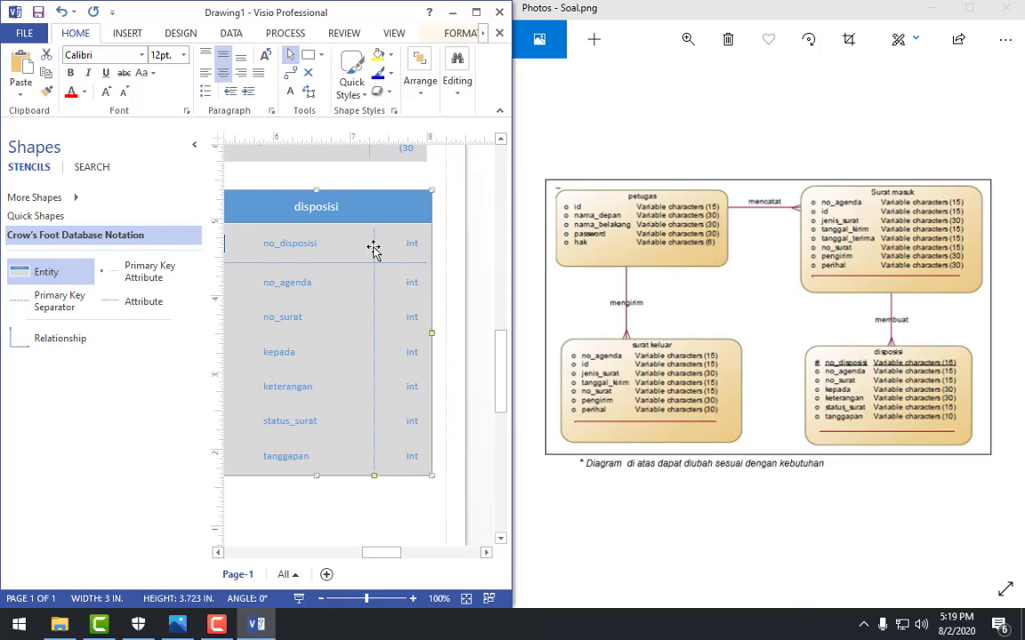
pyautogui.click(410, 244)
pyautogui.click(410, 245)
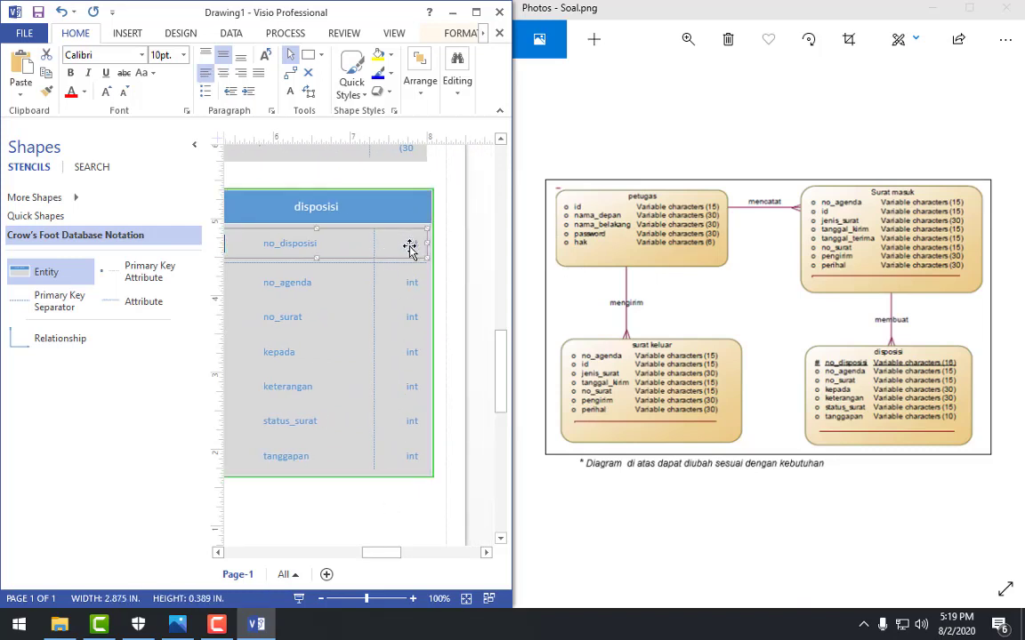
pyautogui.click(410, 247)
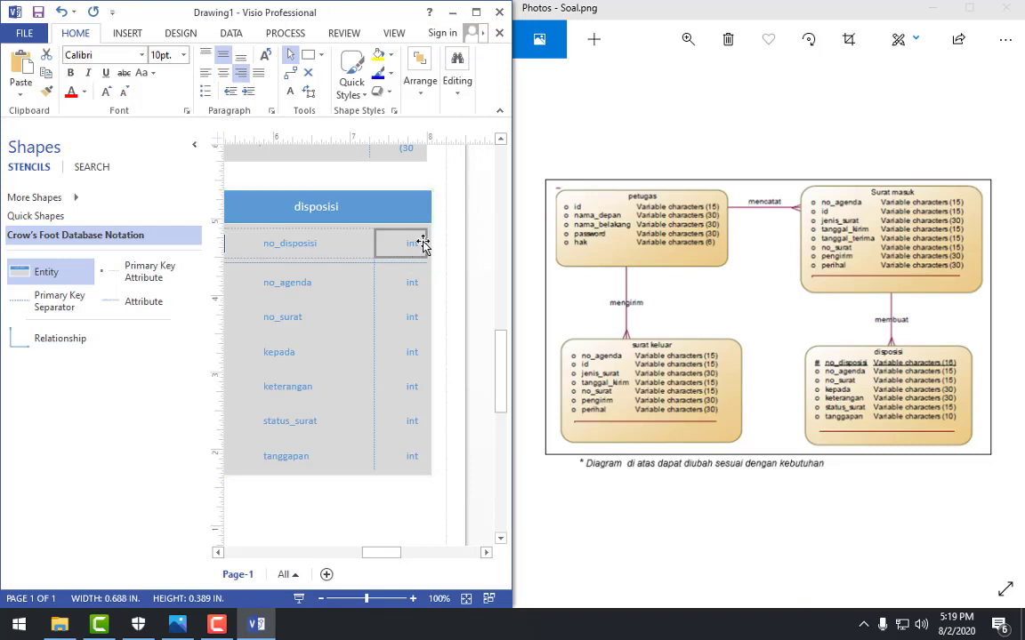
pyautogui.click(422, 245)
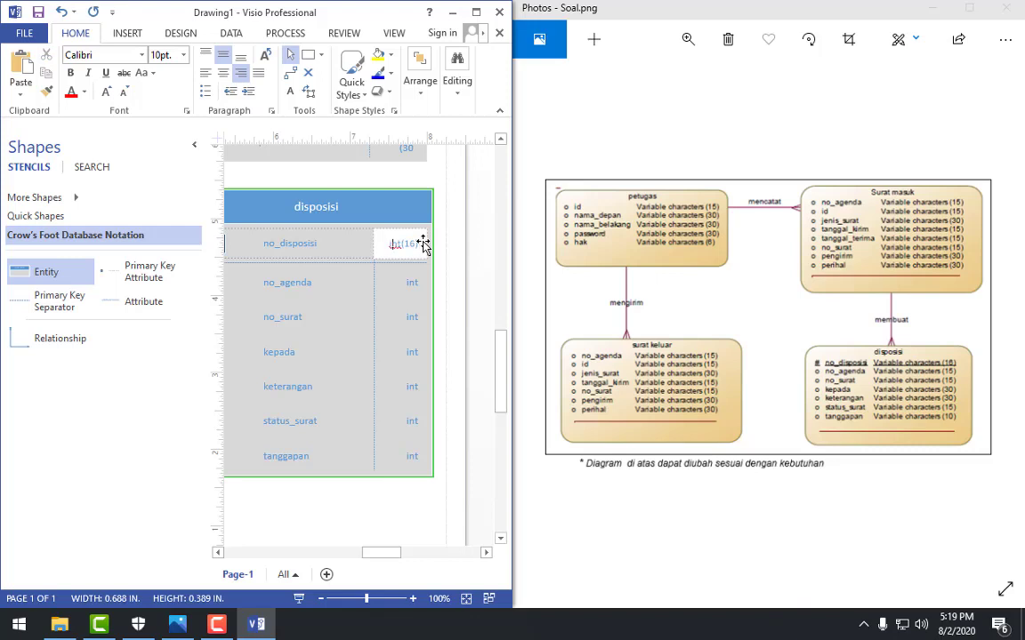
pyautogui.hotkey('ctrl', 'a')
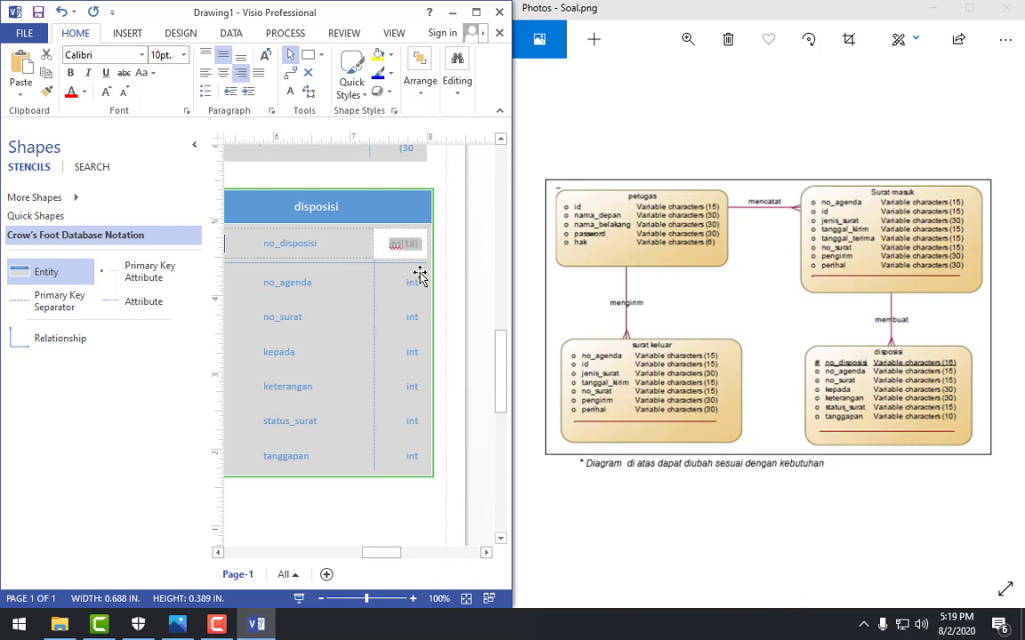
# Step: Maximize the drawing window and look over the attribute types in surat_masuk
pyautogui.moveTo(380, 551); pyautogui.dragTo(369, 551)
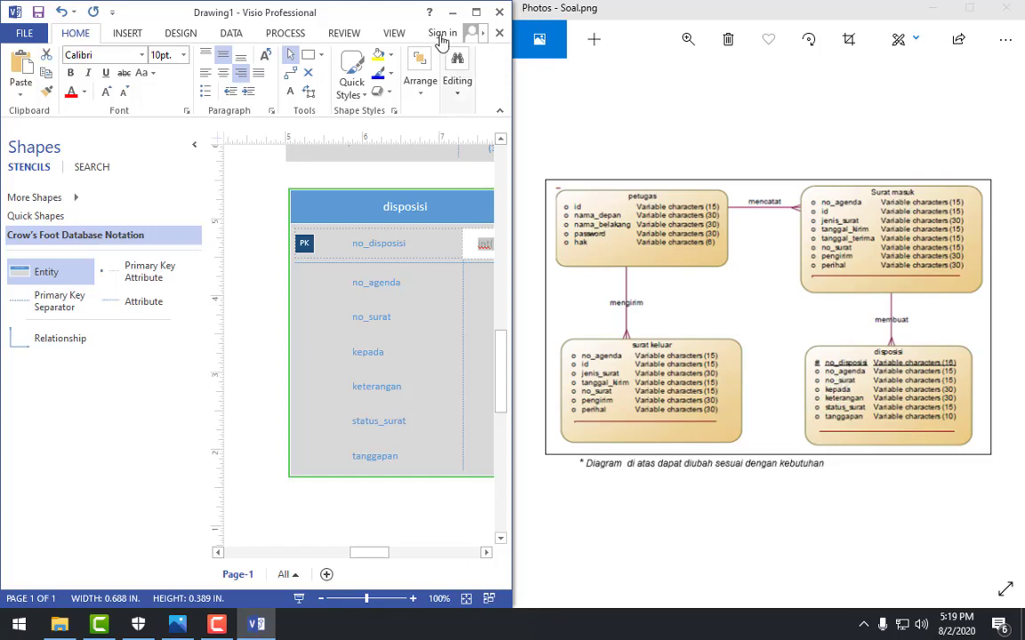
pyautogui.click(476, 11)
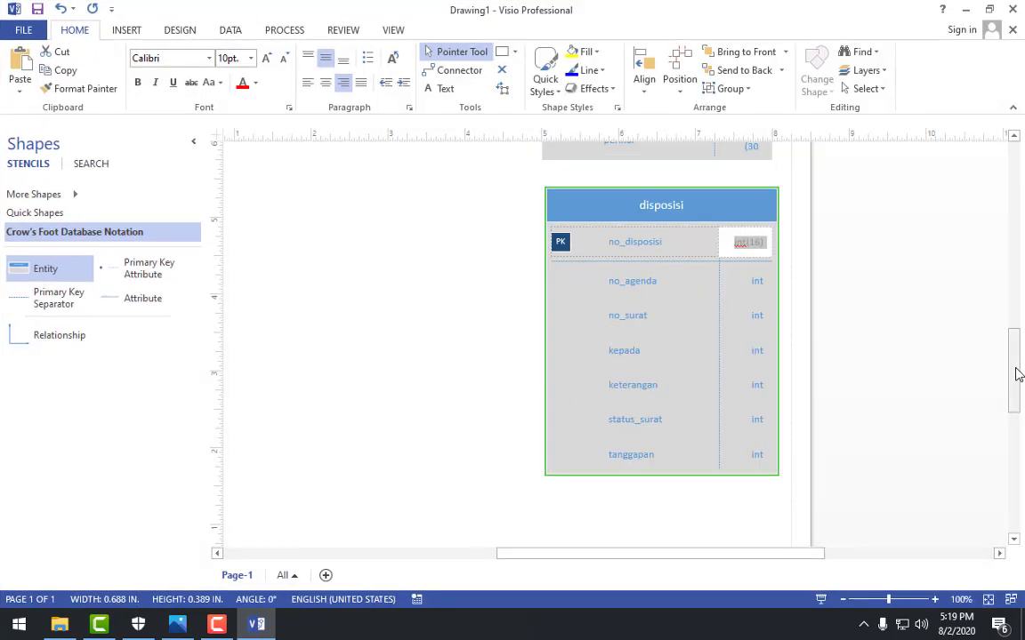
pyautogui.moveTo(1016, 373); pyautogui.dragTo(1019, 313)
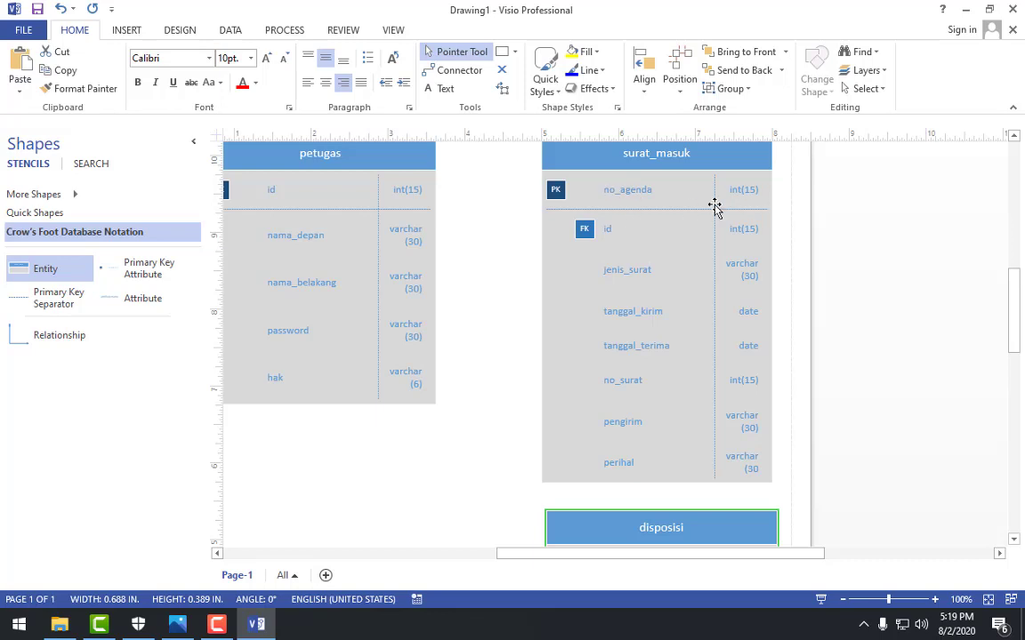
pyautogui.scroll(-3, 912, 296)
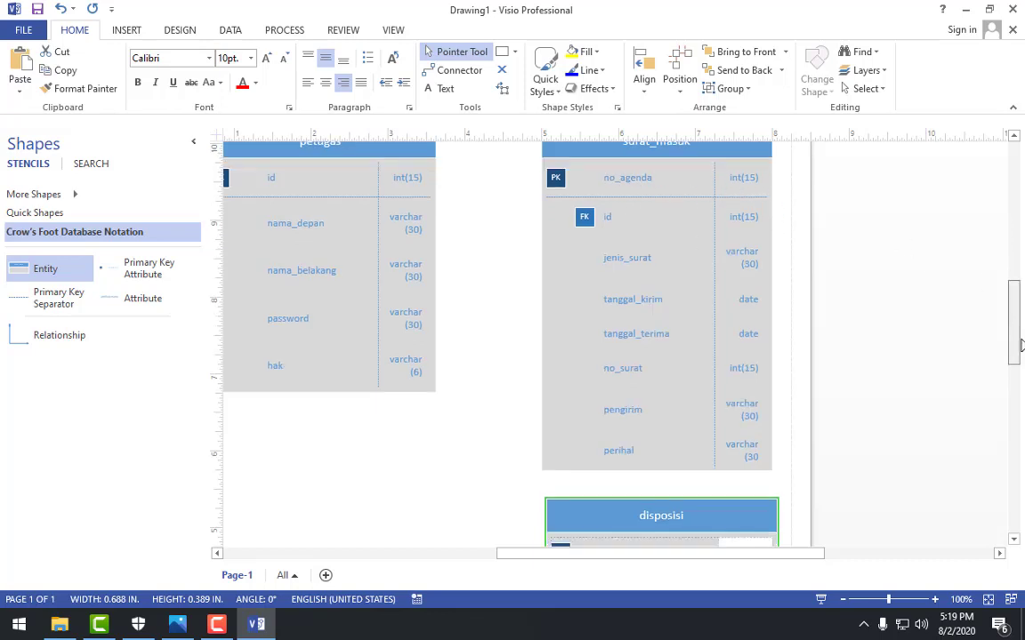
# Step: Set the type of the no_agenda attribute in disposisi to int(15)
pyautogui.click(750, 477)
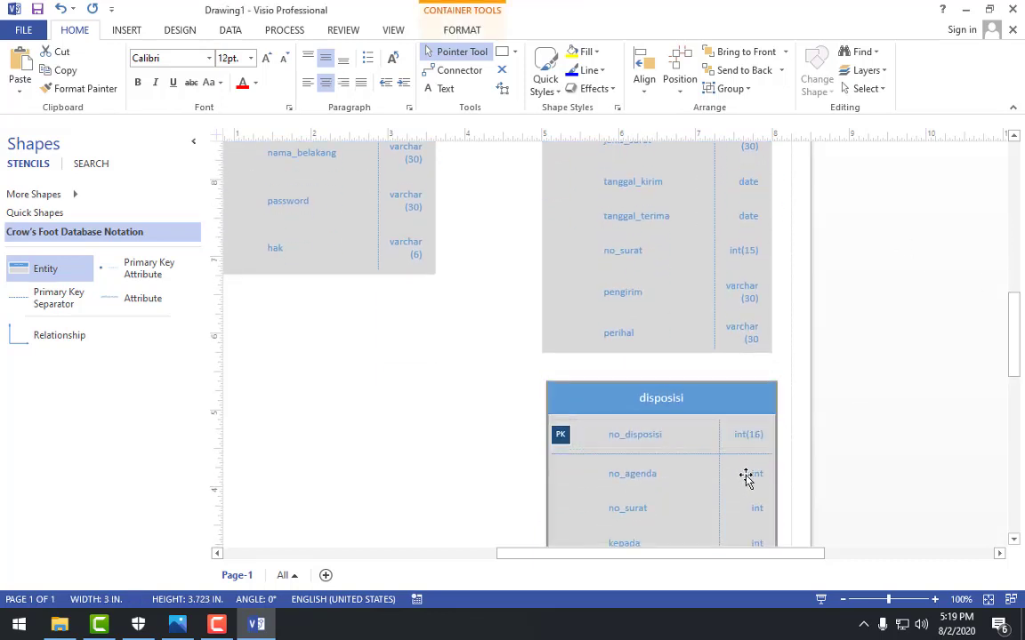
pyautogui.click(722, 478)
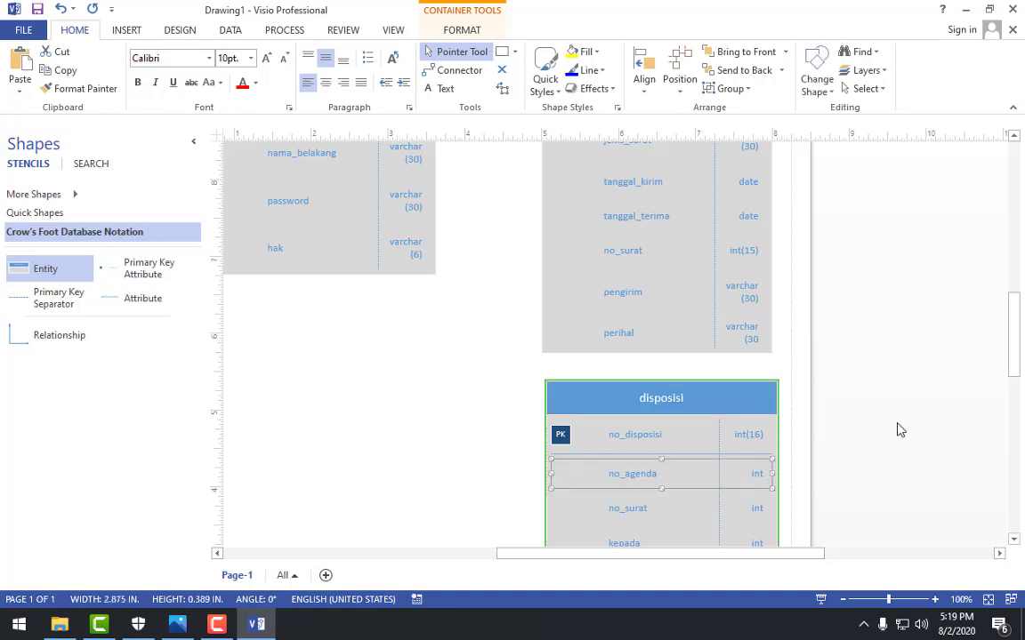
pyautogui.click(761, 474)
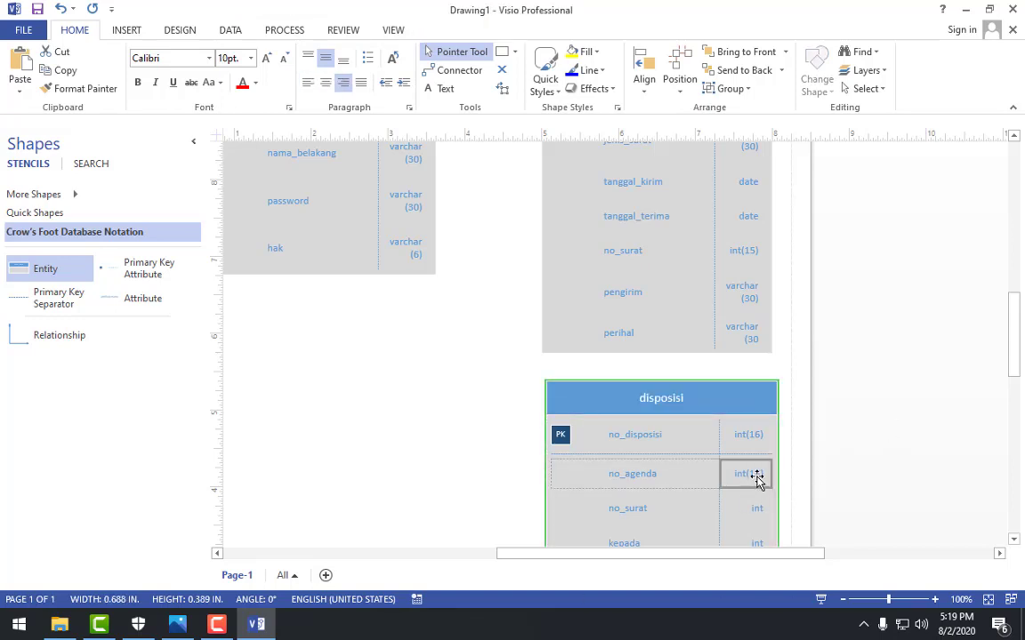
pyautogui.doubleClick(753, 475)
pyautogui.click(753, 476)
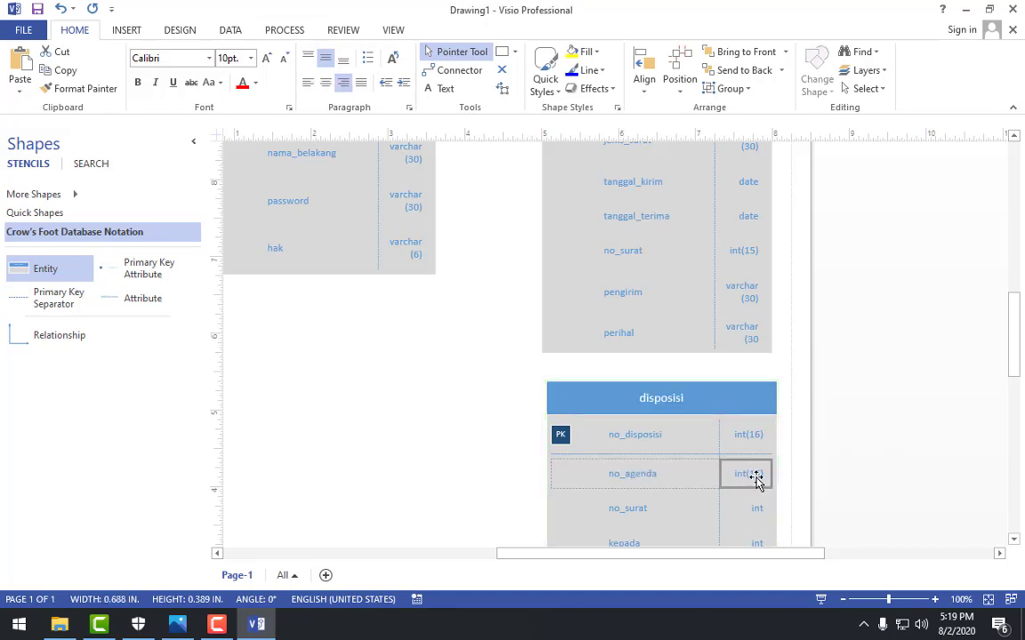
pyautogui.doubleClick(749, 476)
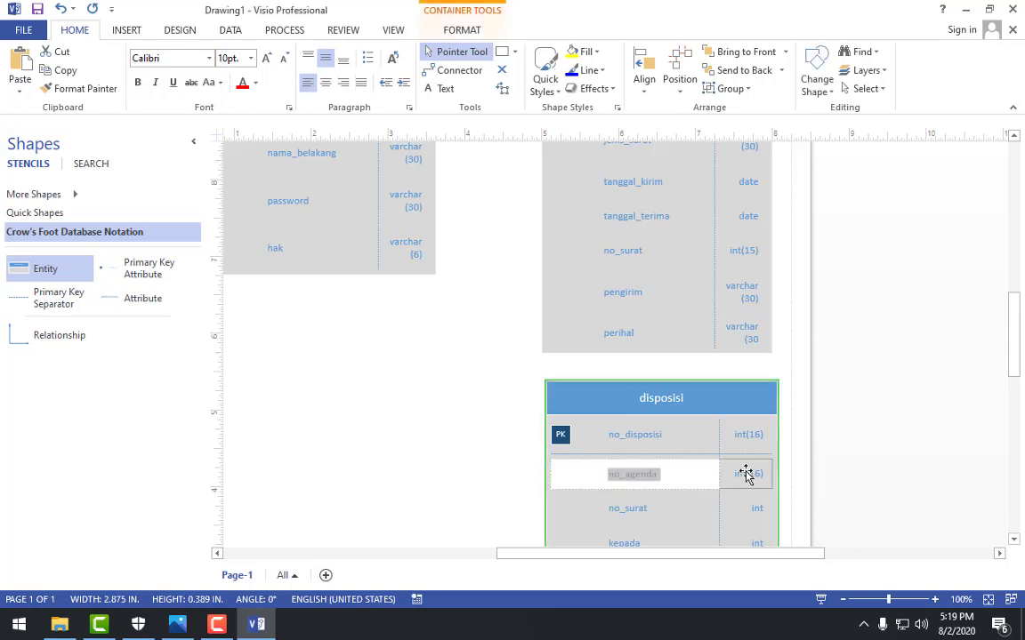
pyautogui.click(749, 478)
pyautogui.write('int(15')
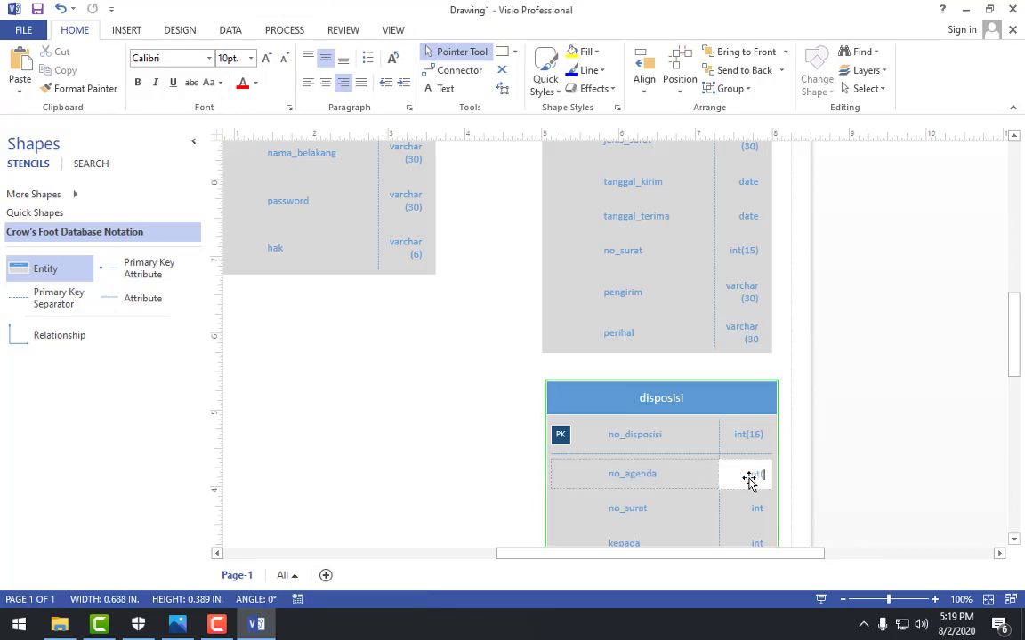
pyautogui.press('BackSpace')
pyautogui.write('int(15')
pyautogui.click(825, 451)
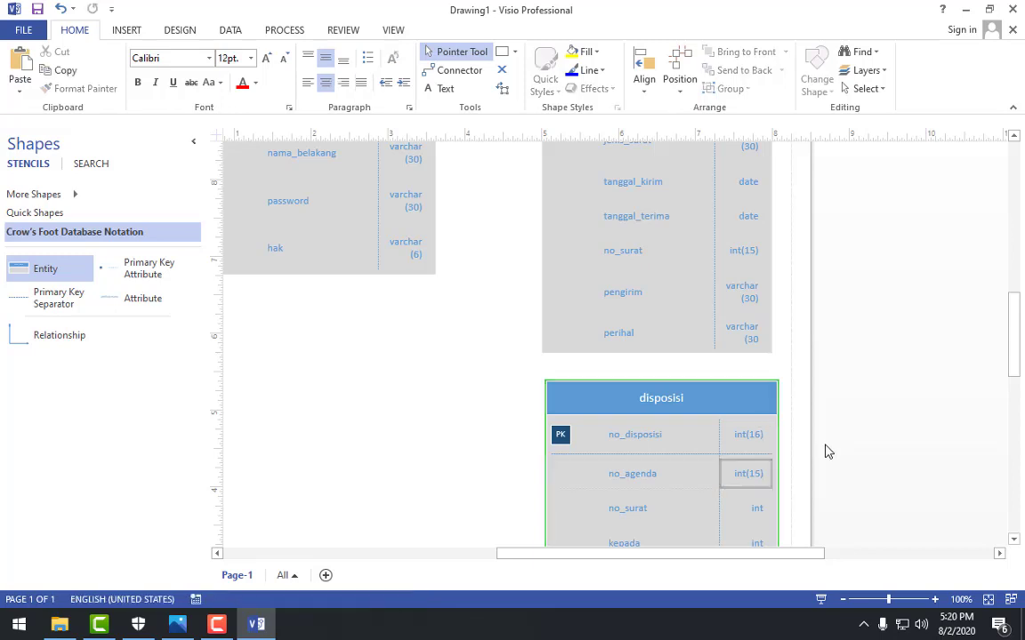
# Step: Check the attribute types of disposisi in Soal.png in Photos and return to the Visio drawing
pyautogui.click(177, 624)
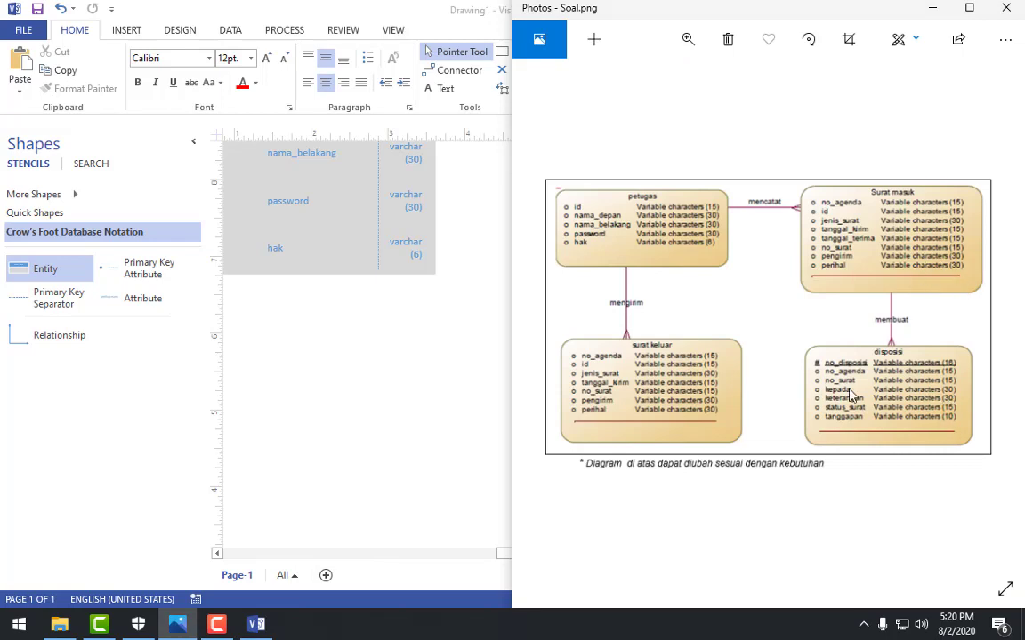
pyautogui.click(934, 9)
pyautogui.click(738, 479)
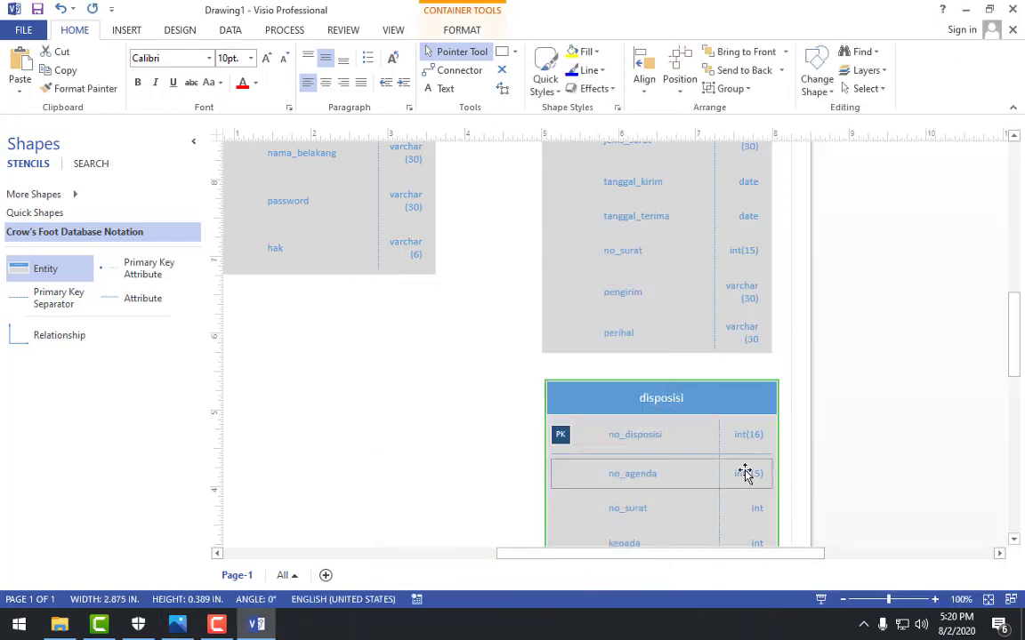
# Step: Select the type cell of the no_surat attribute in disposisi
pyautogui.click(750, 508)
pyautogui.click(749, 508)
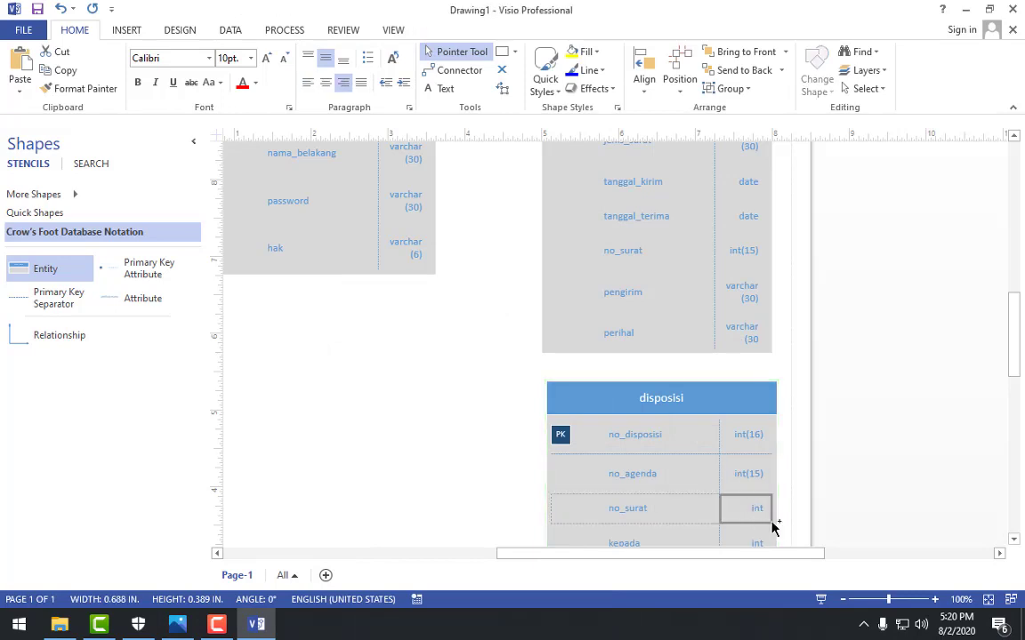
pyautogui.click(750, 509)
pyautogui.click(750, 509)
pyautogui.click(750, 512)
pyautogui.click(734, 479)
pyautogui.click(736, 478)
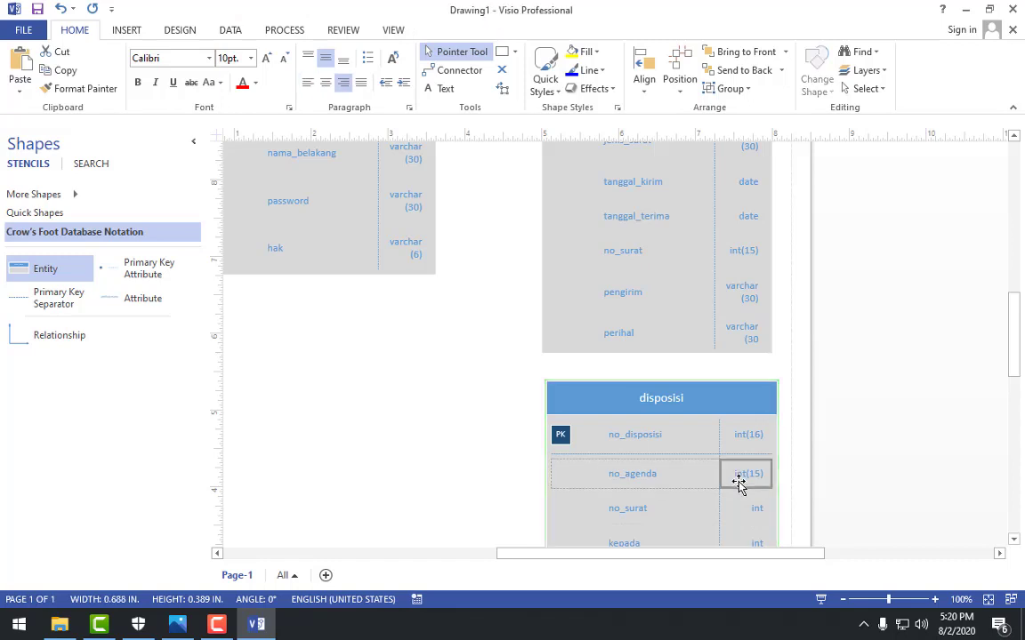
pyautogui.click(749, 512)
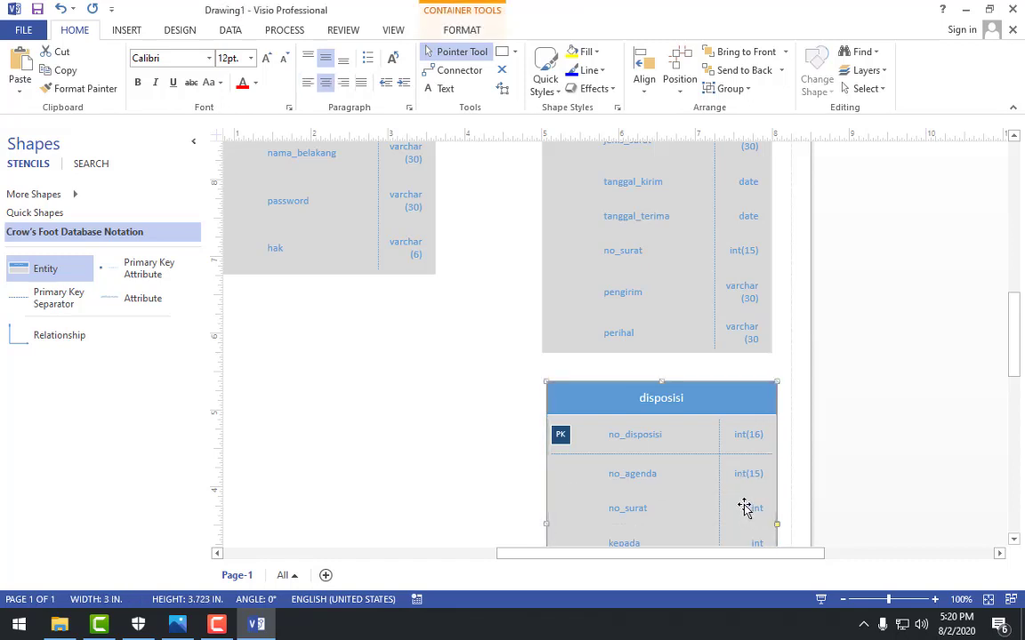
pyautogui.scroll(-3, 757, 501)
pyautogui.click(824, 434)
pyautogui.click(758, 406)
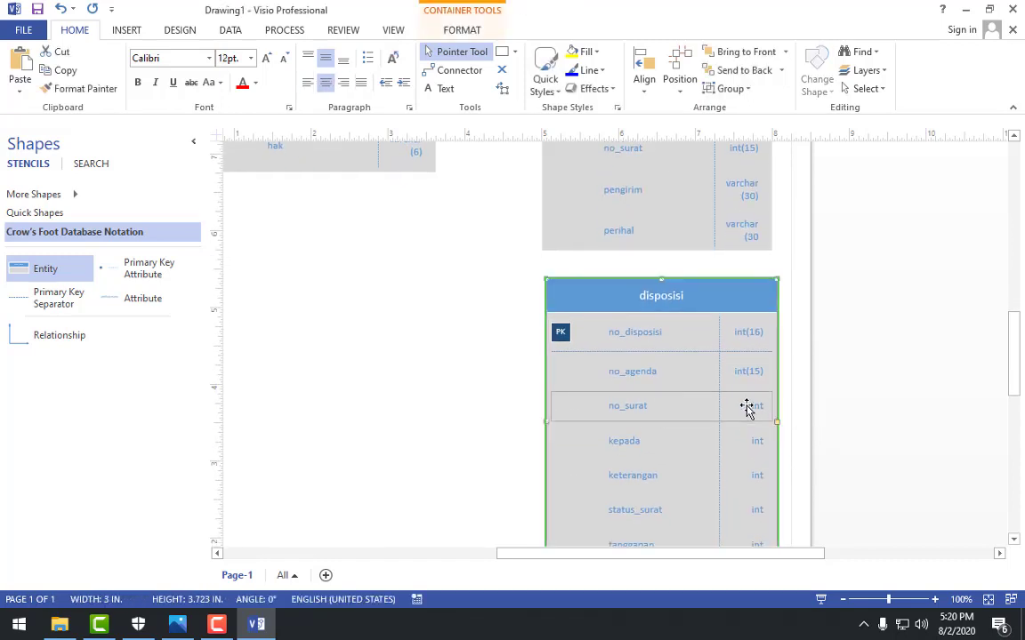
pyautogui.click(733, 407)
pyautogui.click(729, 409)
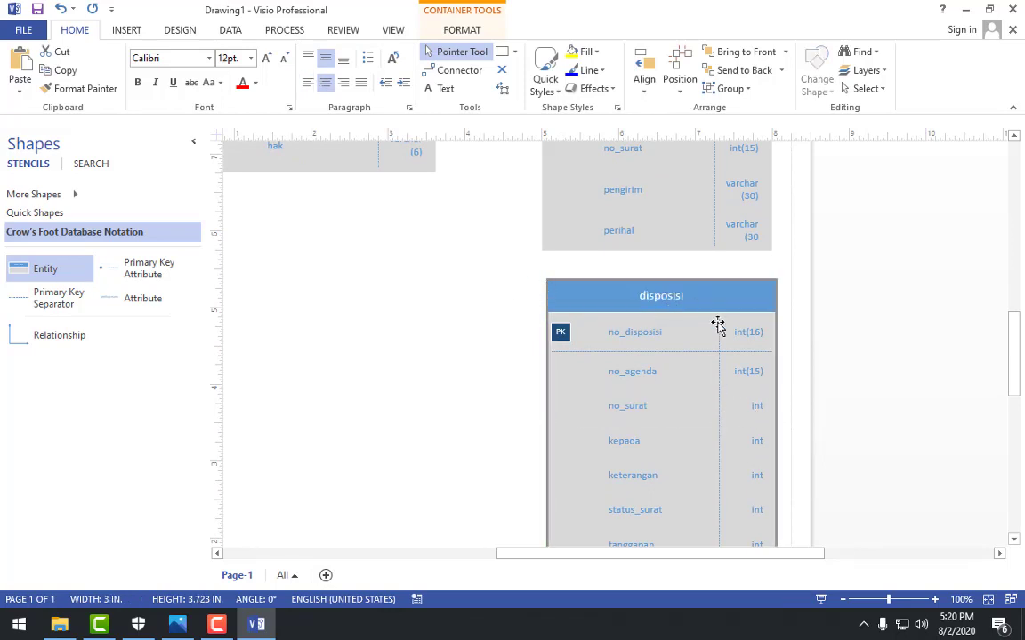
pyautogui.click(763, 416)
pyautogui.click(764, 416)
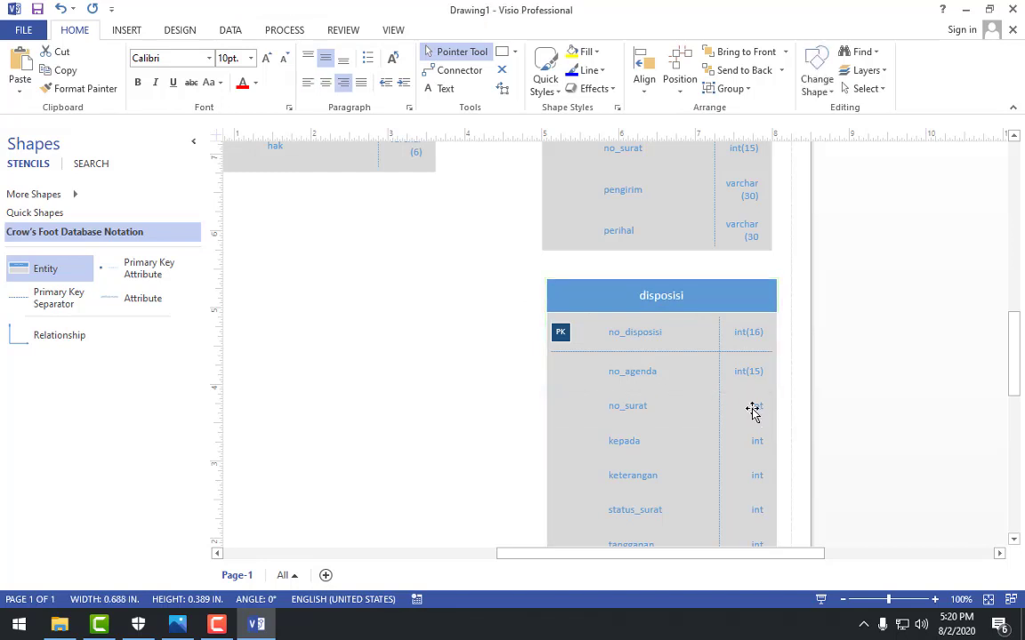
# Step: Set the data type of the no_surat attribute in the disposisi entity to int(15)
pyautogui.click(754, 409)
pyautogui.click(754, 409)
pyautogui.press('Delete')
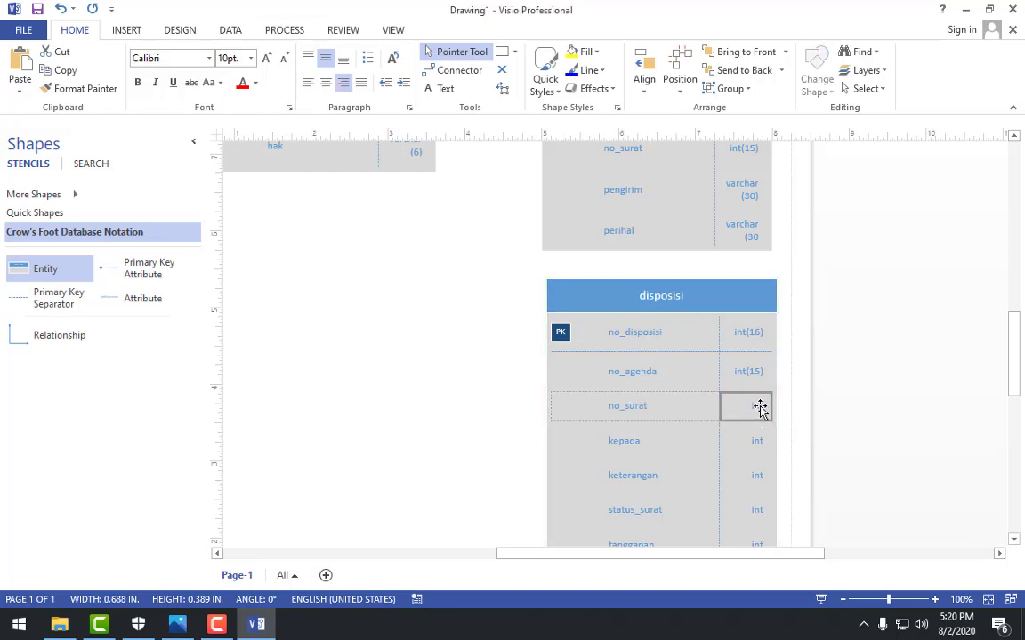
pyautogui.write('int')
pyautogui.doubleClick(776, 410)
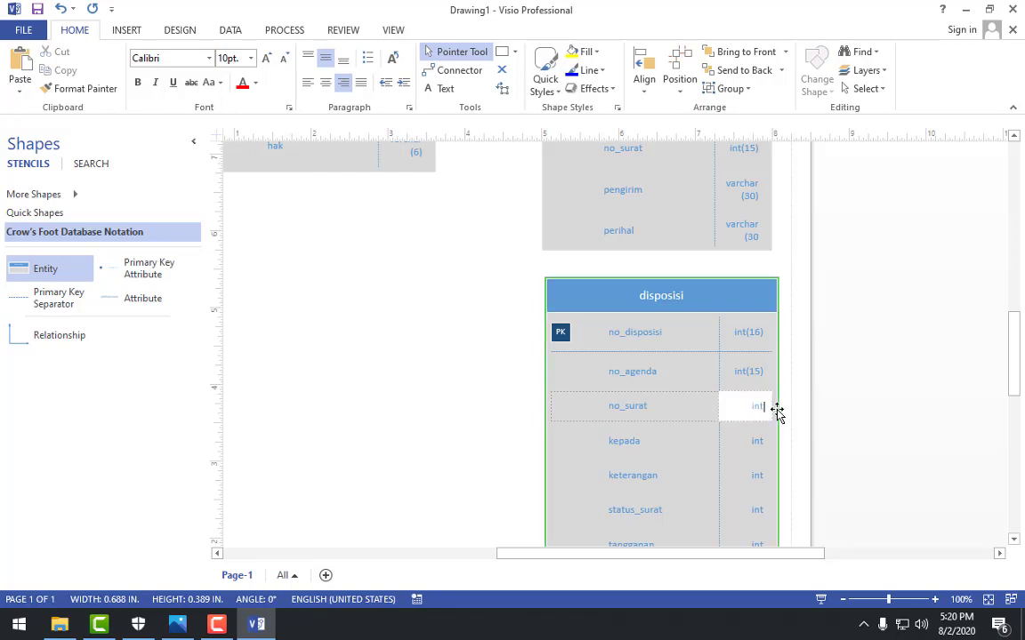
pyautogui.write('(15')
pyautogui.click(846, 393)
# Step: Consult the Soal.png reference diagram in Photos, then set the data type of disposisi's kepada attribute to varchar(30)
pyautogui.click(177, 624)
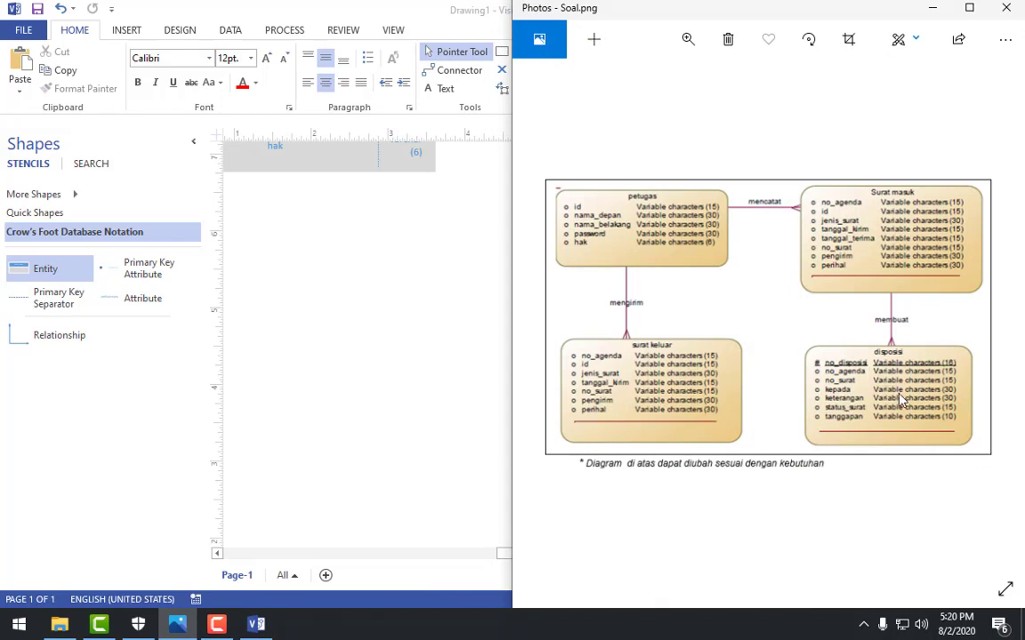
pyautogui.click(932, 7)
pyautogui.click(745, 452)
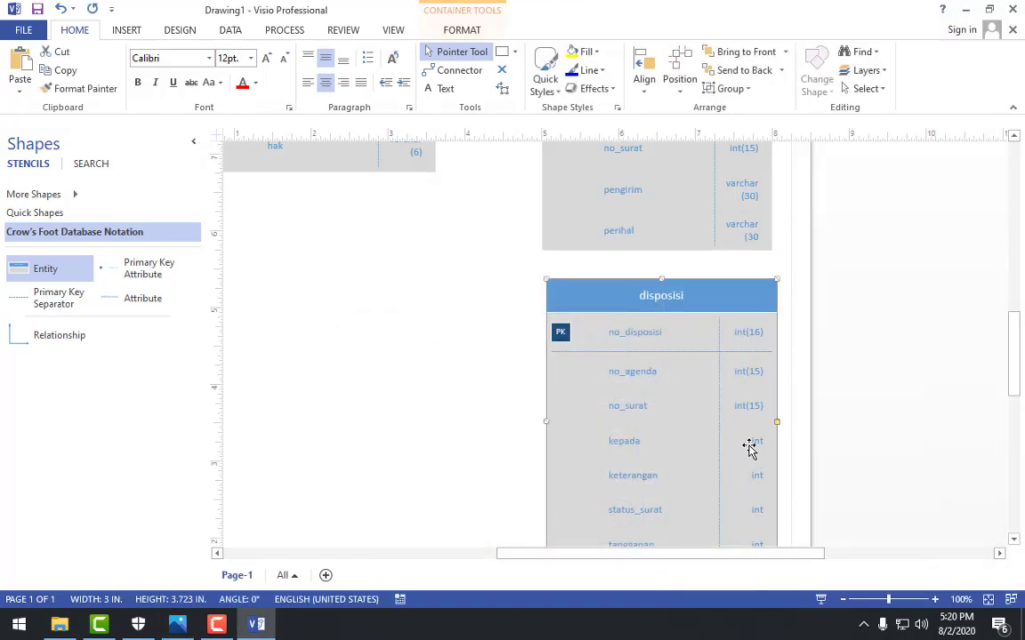
pyautogui.click(752, 440)
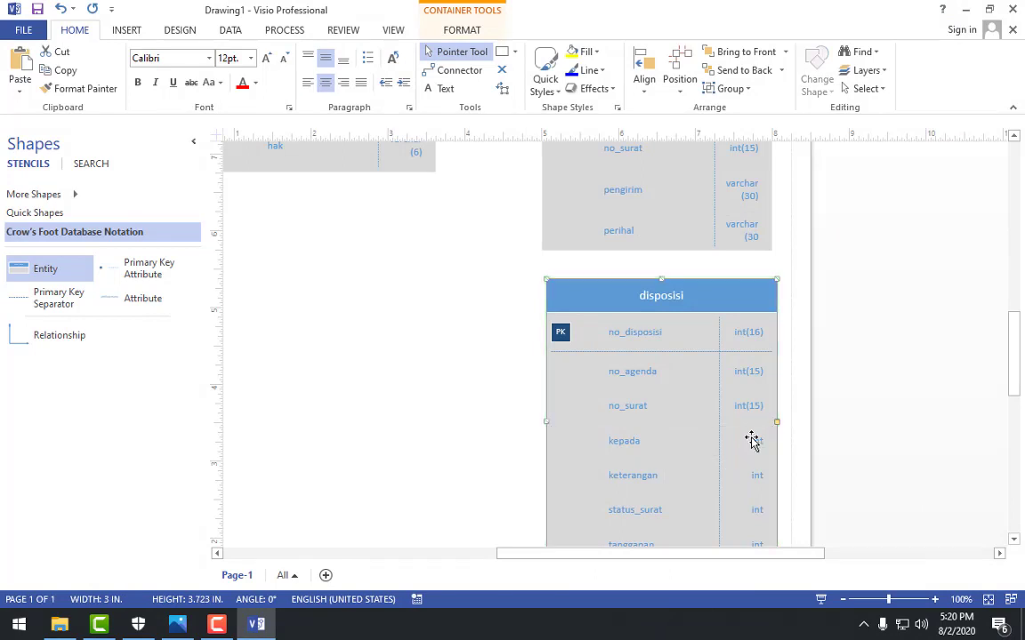
pyautogui.click(753, 436)
pyautogui.click(748, 433)
pyautogui.click(747, 434)
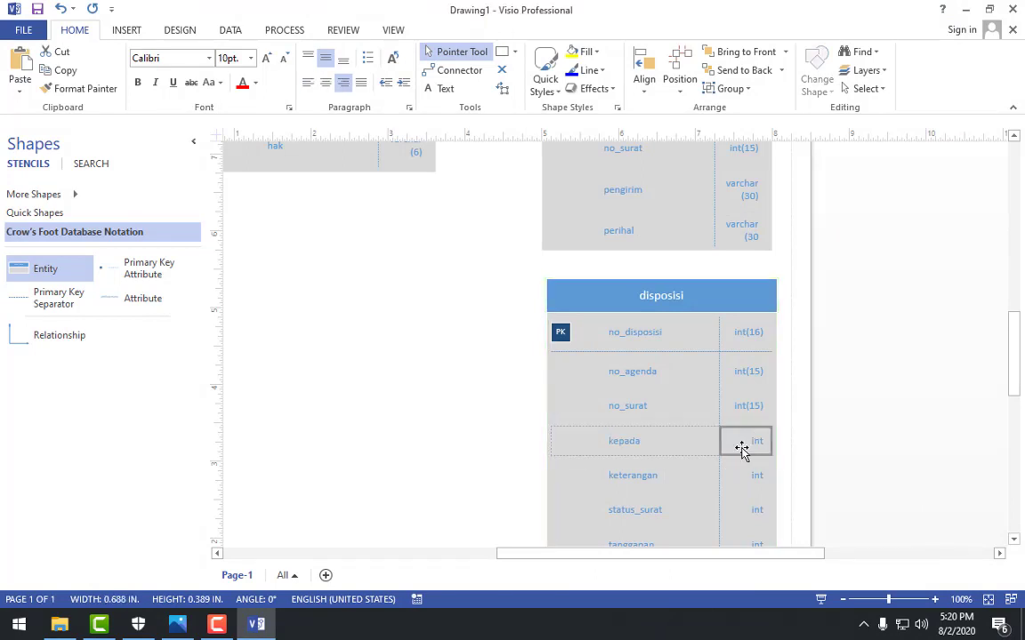
pyautogui.write('va')
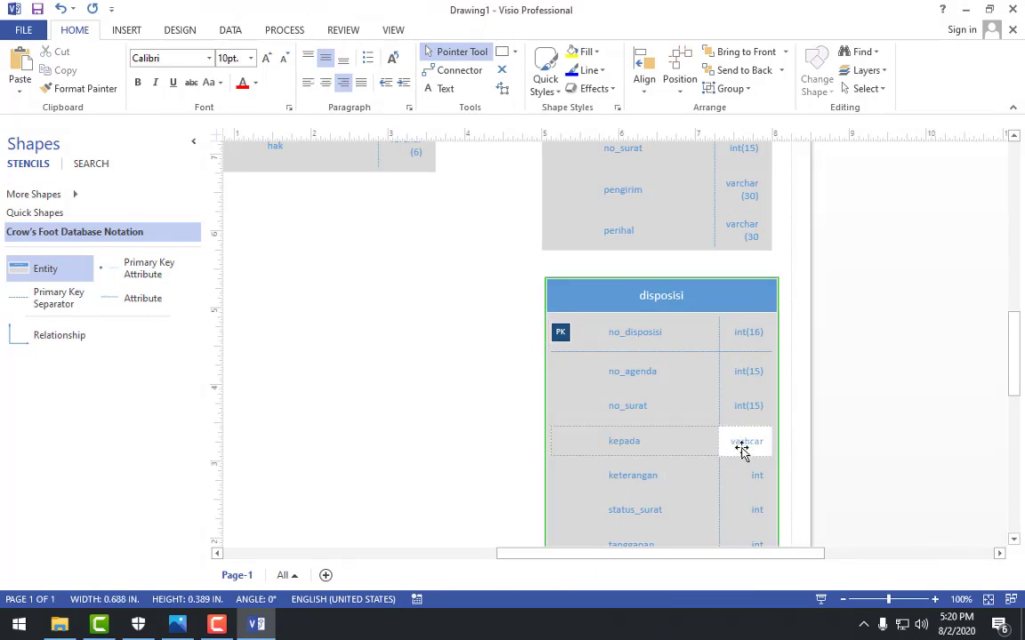
pyautogui.write('rchar(30')
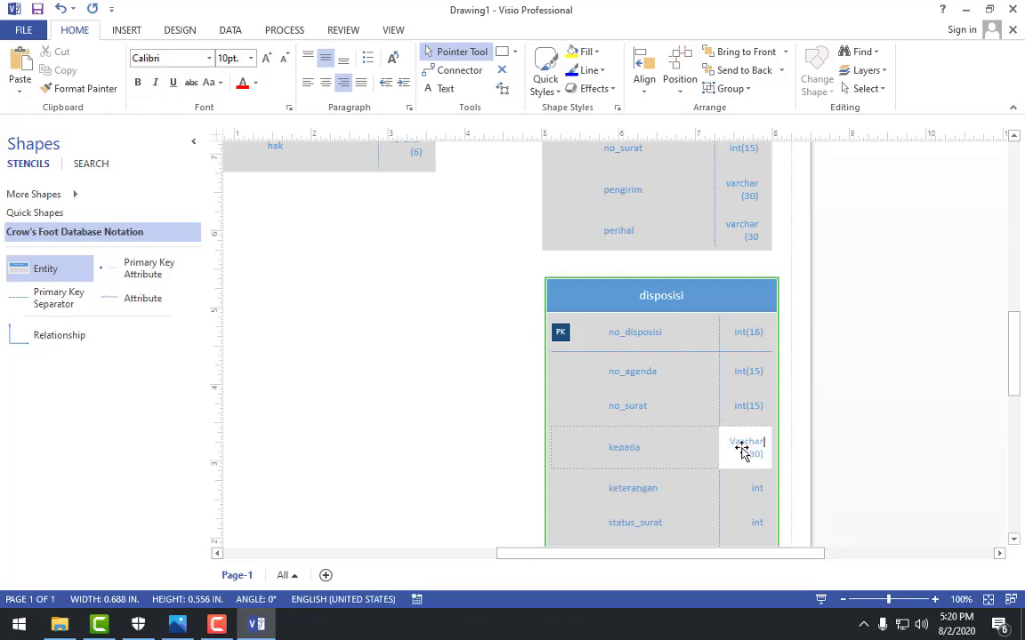
pyautogui.press('Delete')
pyautogui.doubleClick(740, 444)
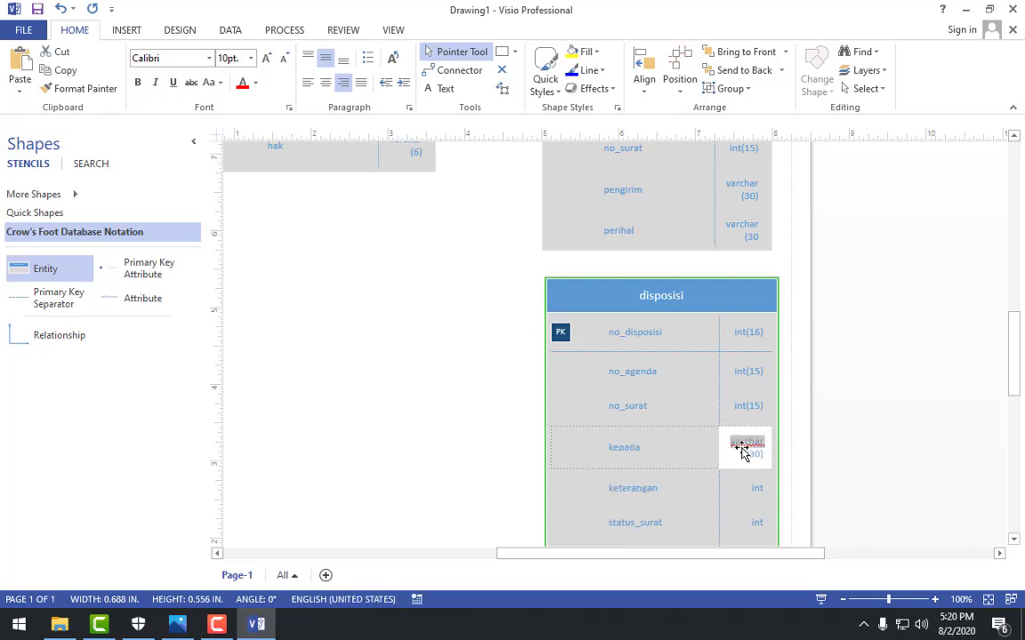
pyautogui.click(489, 473)
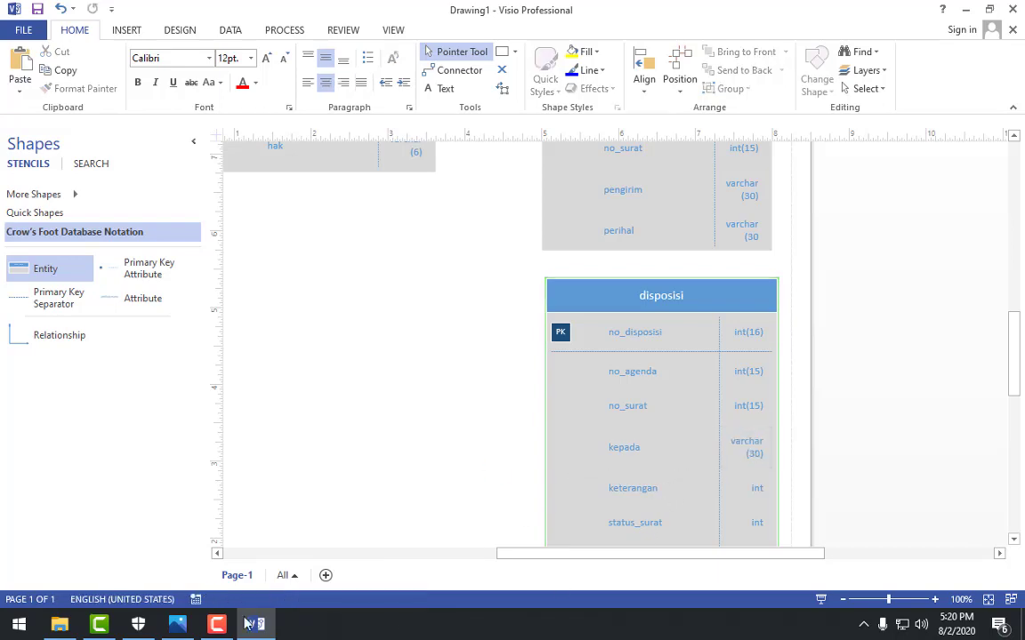
# Step: Move the disposisi entity away from the page's right edge and set its keterangan attribute's data type to varchar(30)
pyautogui.click(177, 625)
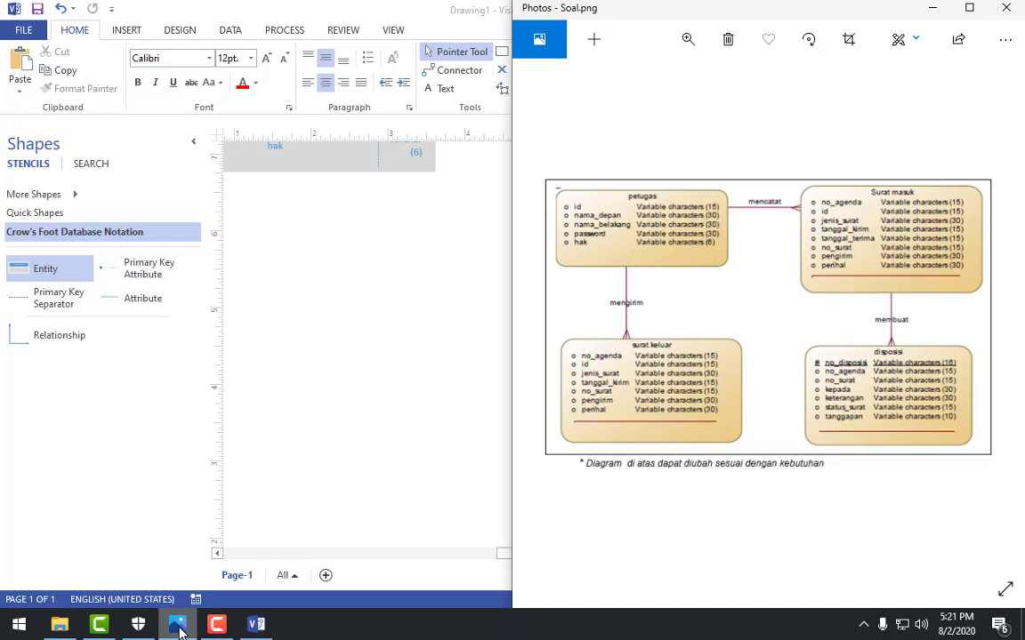
pyautogui.click(177, 625)
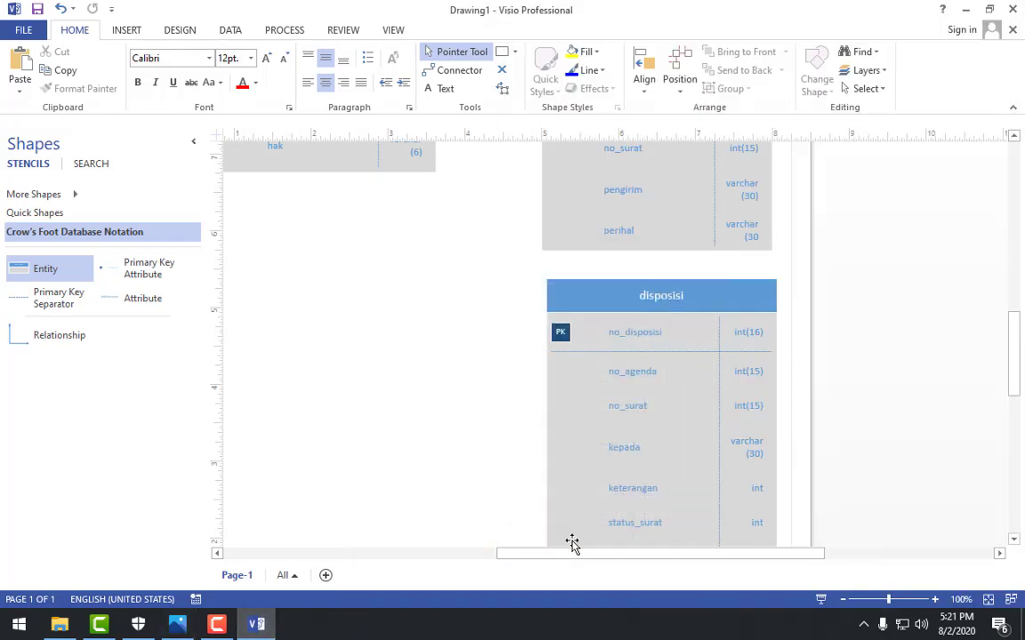
pyautogui.click(748, 489)
pyautogui.click(752, 486)
pyautogui.click(754, 484)
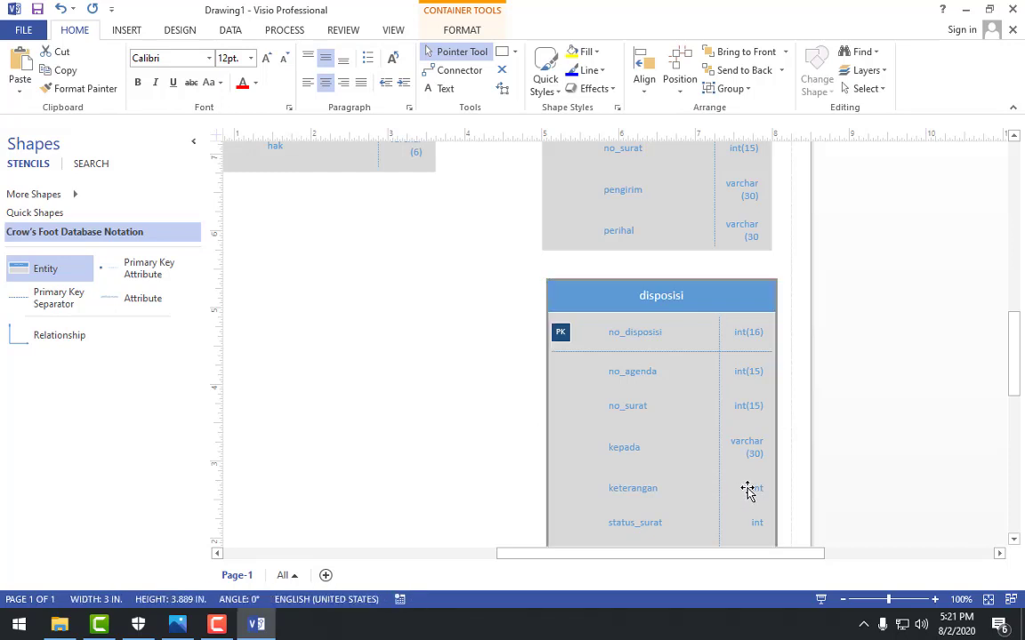
pyautogui.moveTo(620, 295); pyautogui.dragTo(481, 285)
pyautogui.doubleClick(612, 481)
pyautogui.click(612, 481)
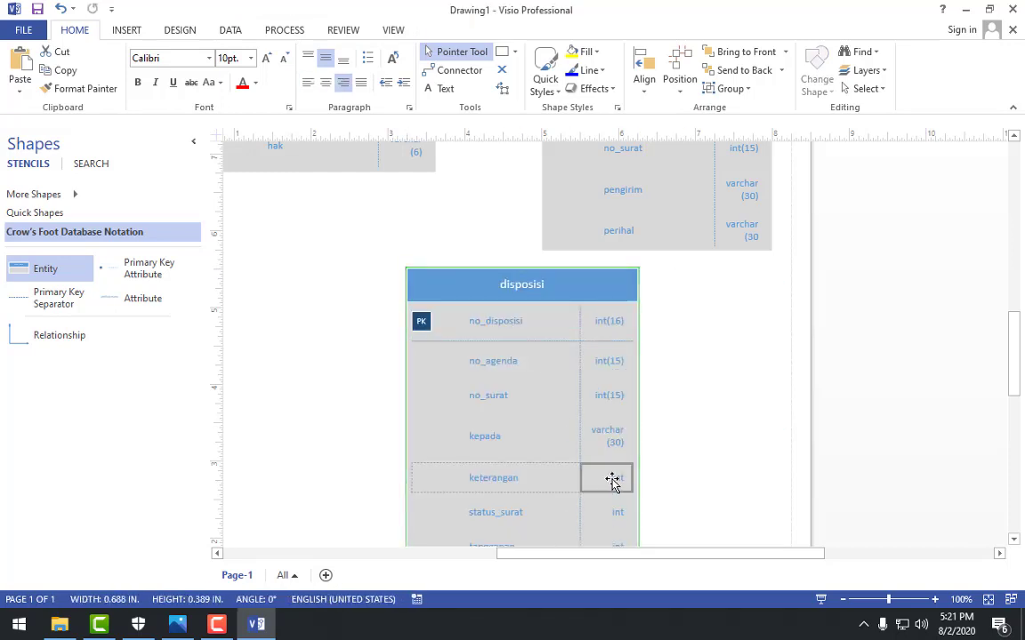
pyautogui.write('varchar(30)')
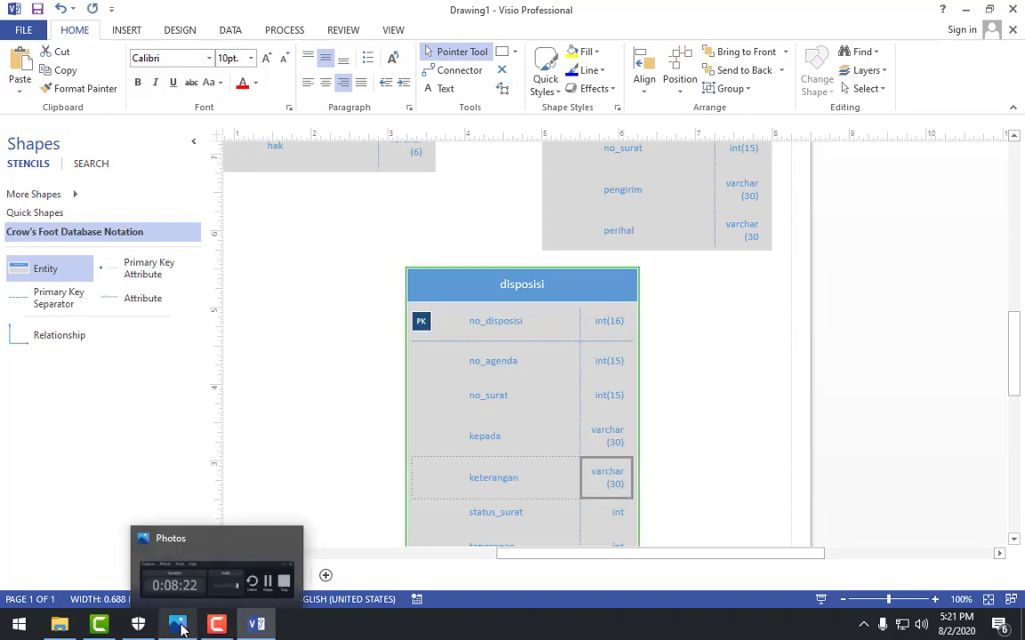
# Step: Check the reference diagram and set the data type of disposisi's status_surat attribute to varchar (15)
pyautogui.click(178, 626)
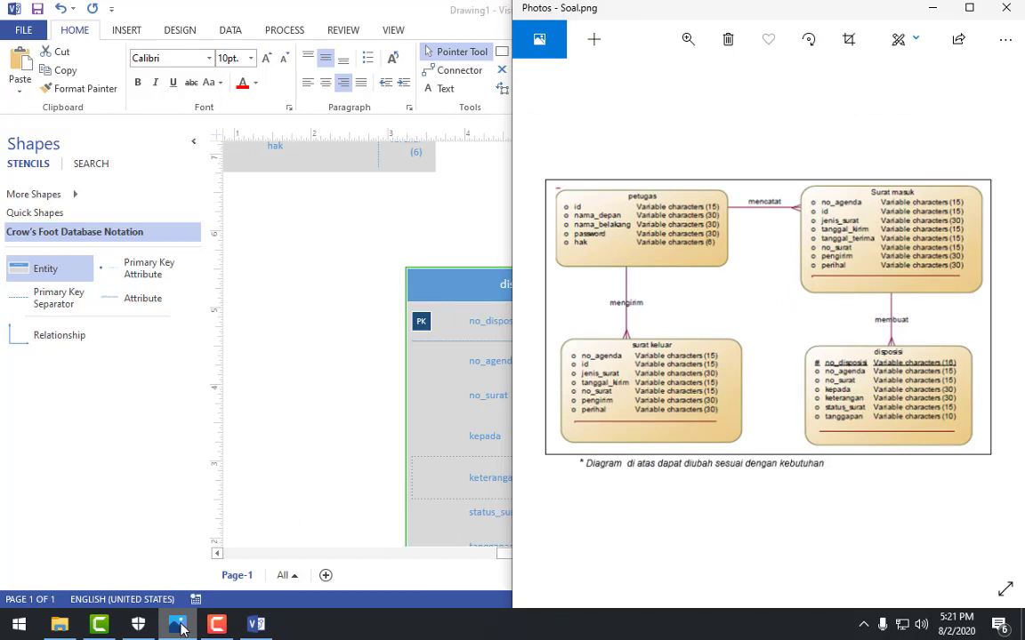
pyautogui.click(179, 626)
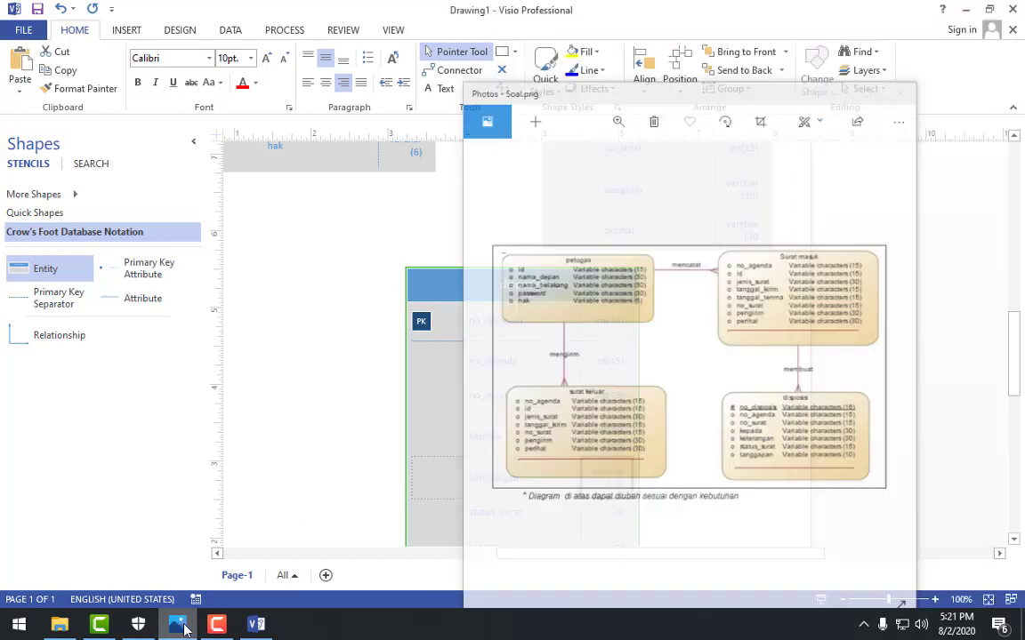
pyautogui.scroll(-2, 745, 475)
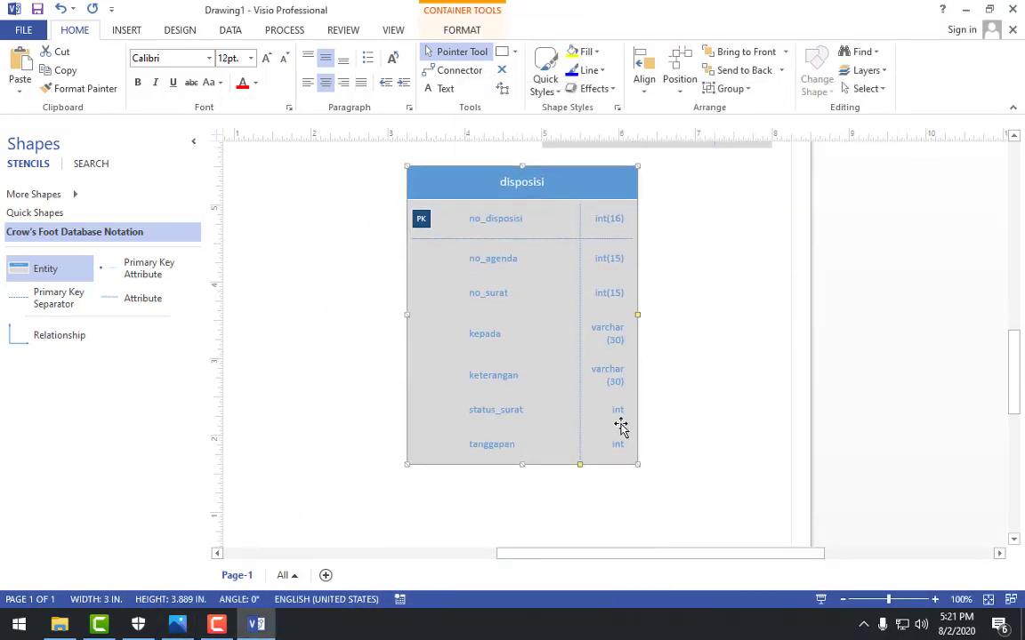
pyautogui.click(612, 411)
pyautogui.click(614, 413)
pyautogui.hotkey('ctrl', 'v')
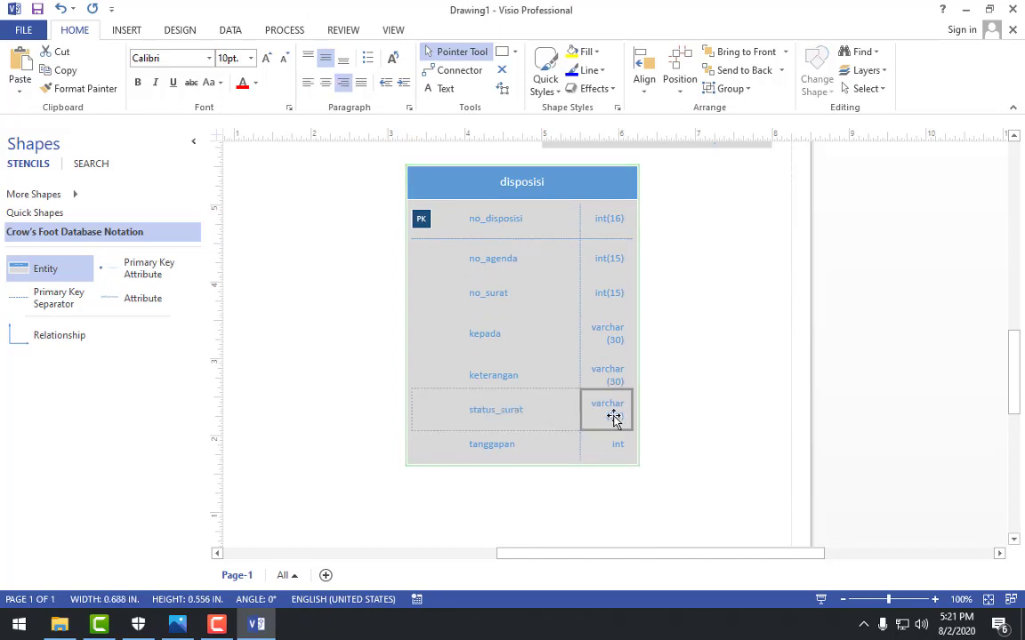
pyautogui.hotkey('ctrl', 'z')
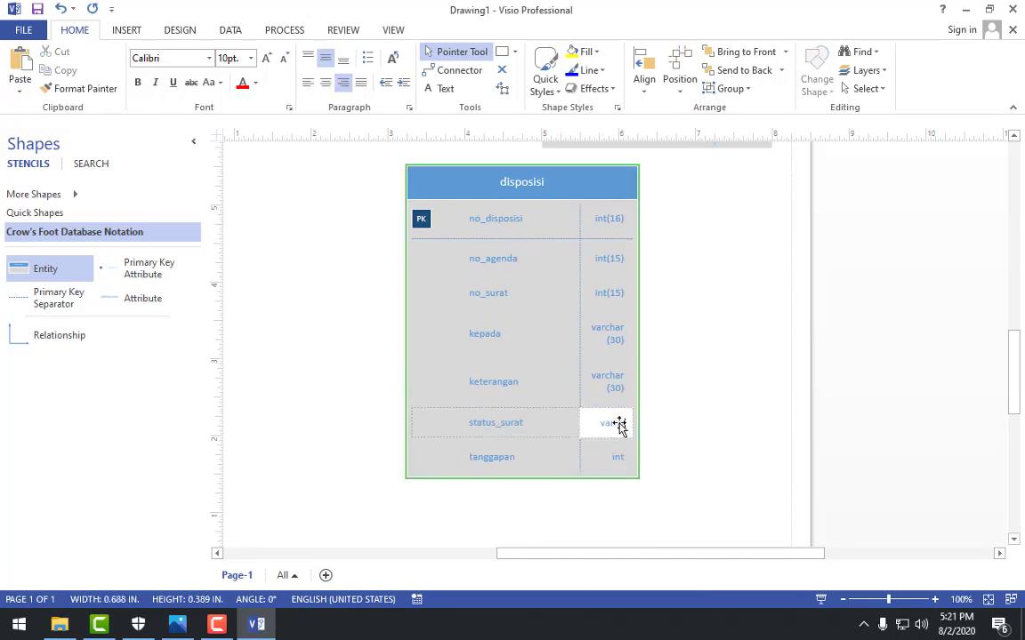
pyautogui.write('varchar (15)')
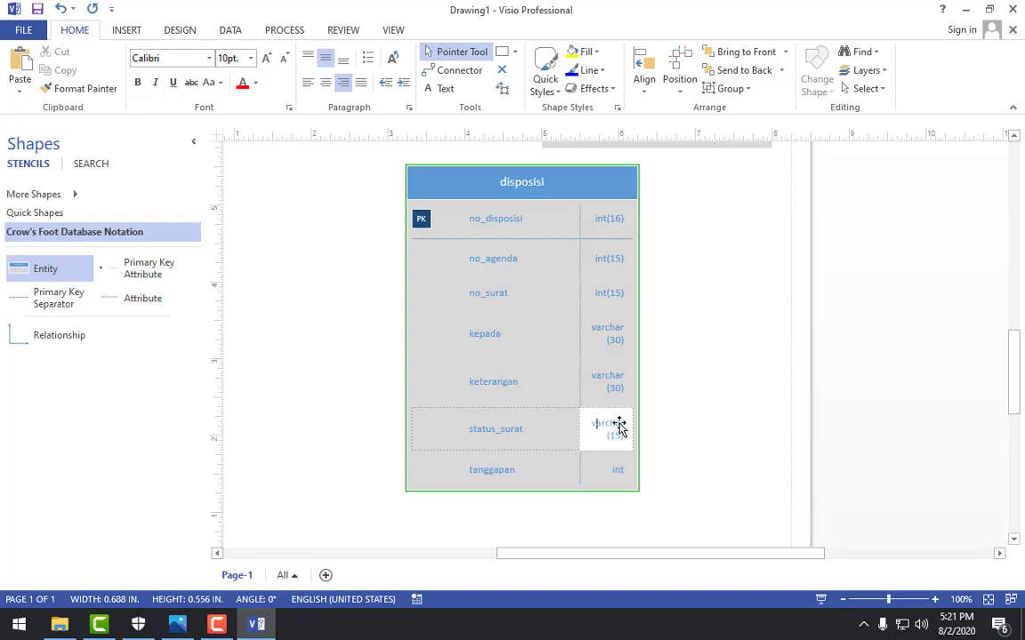
pyautogui.click(674, 449)
# Step: Check the reference diagram and set the data type of disposisi's tanggapan attribute to varchar(10)
pyautogui.click(175, 626)
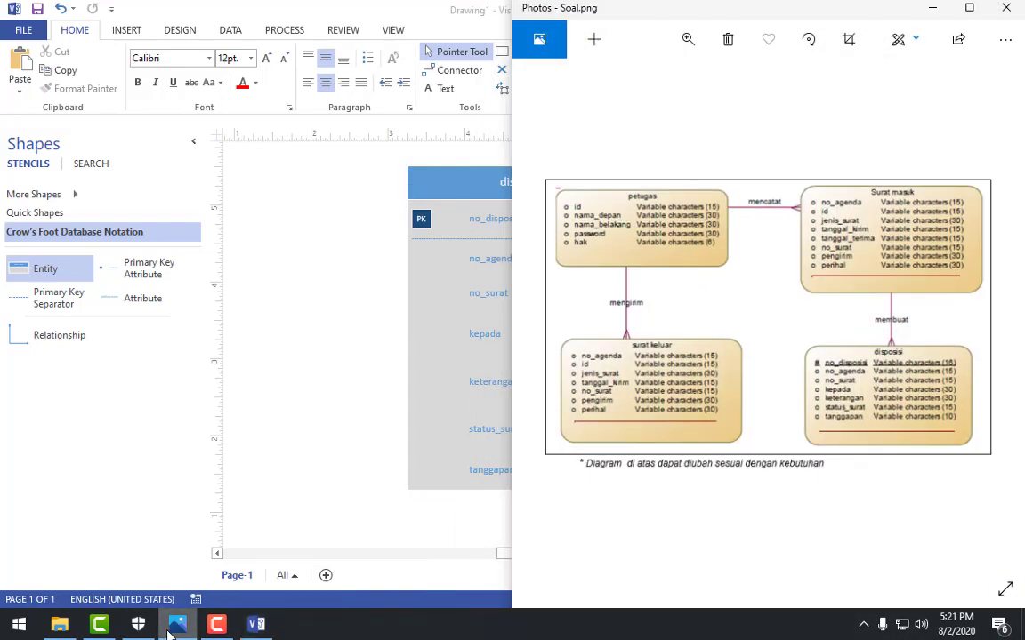
pyautogui.click(174, 625)
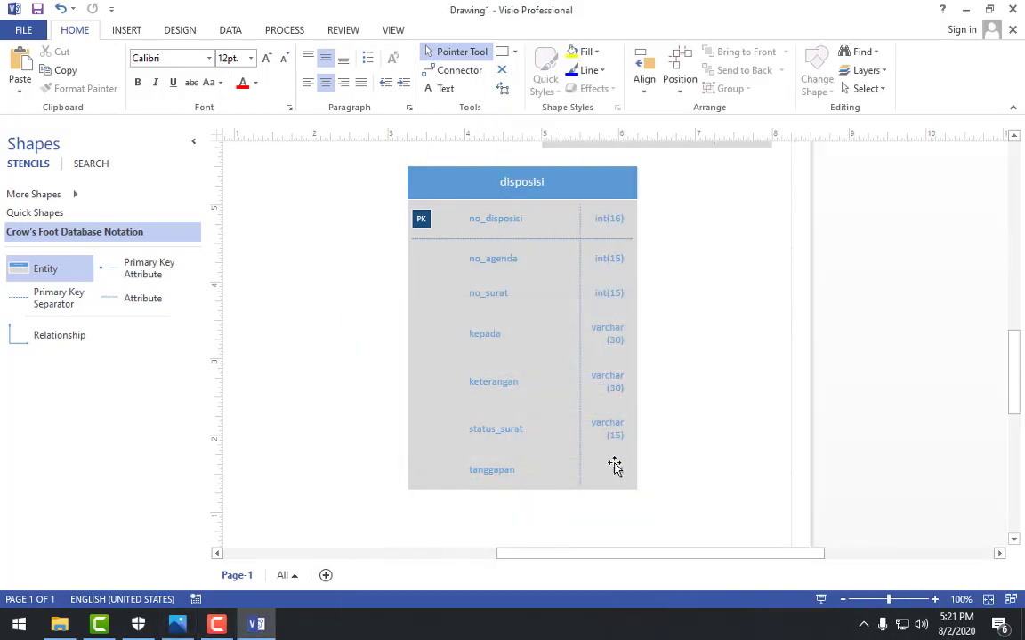
pyautogui.click(612, 469)
pyautogui.click(612, 468)
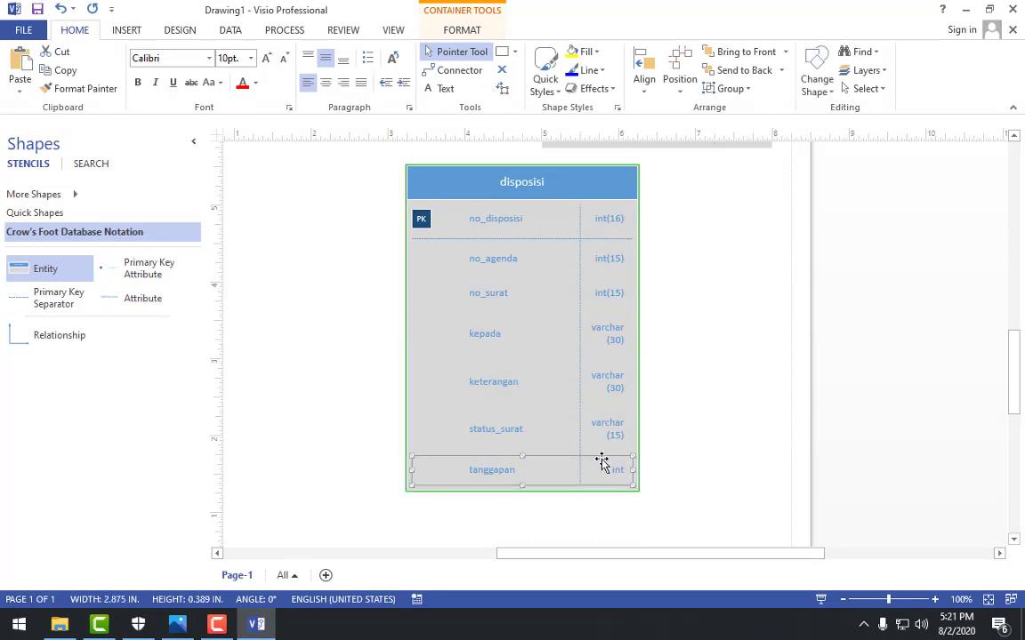
pyautogui.click(614, 470)
pyautogui.write('varchar(30)')
pyautogui.rightClick(611, 467)
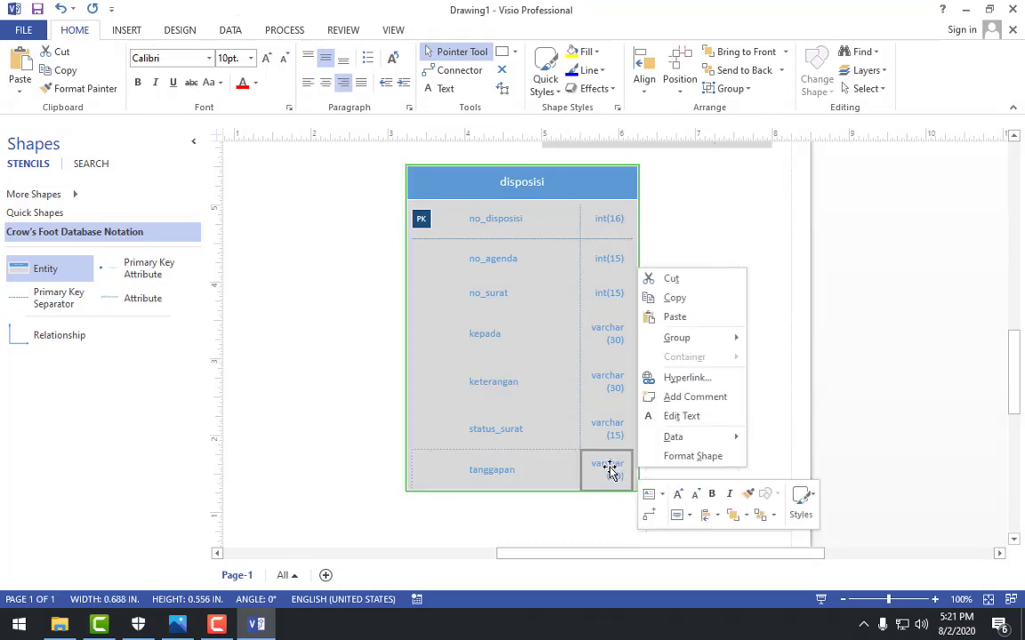
pyautogui.click(681, 418)
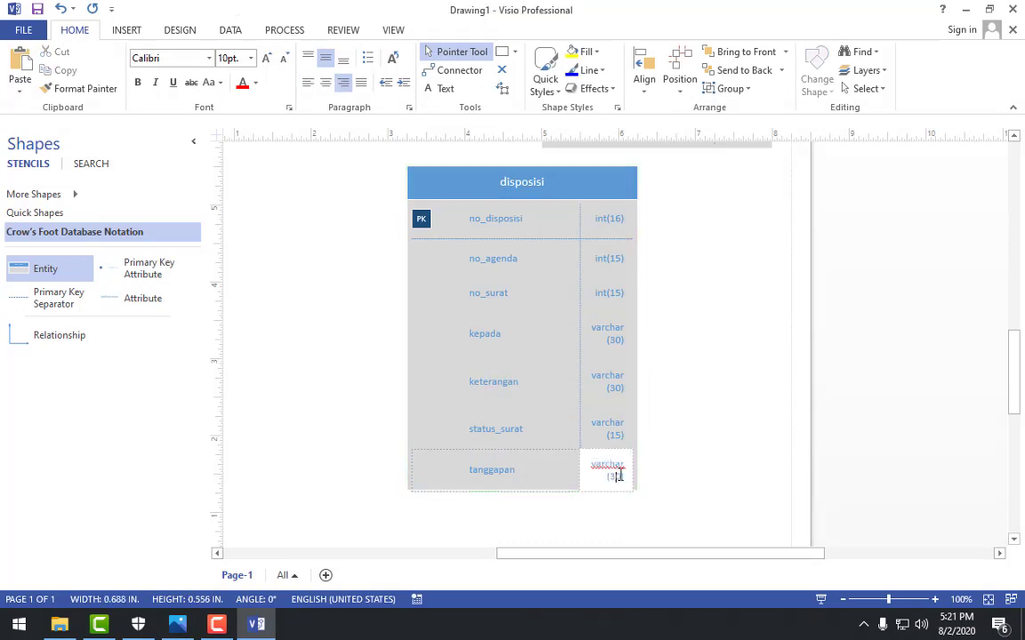
pyautogui.press('BackSpace')
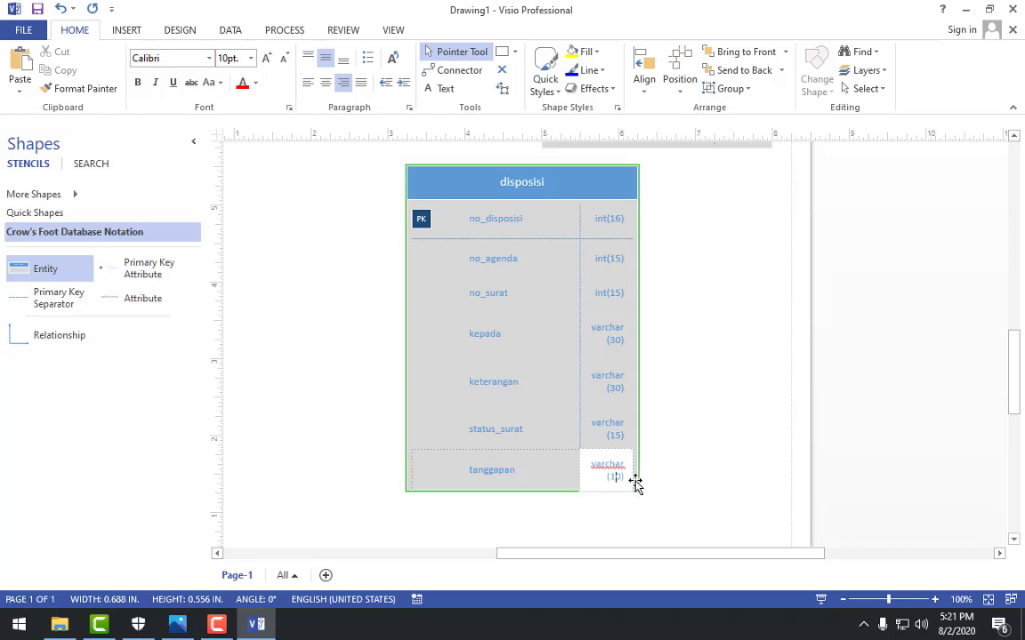
pyautogui.write('1')
pyautogui.press('Return')
pyautogui.press('BackSpace')
pyautogui.click(702, 464)
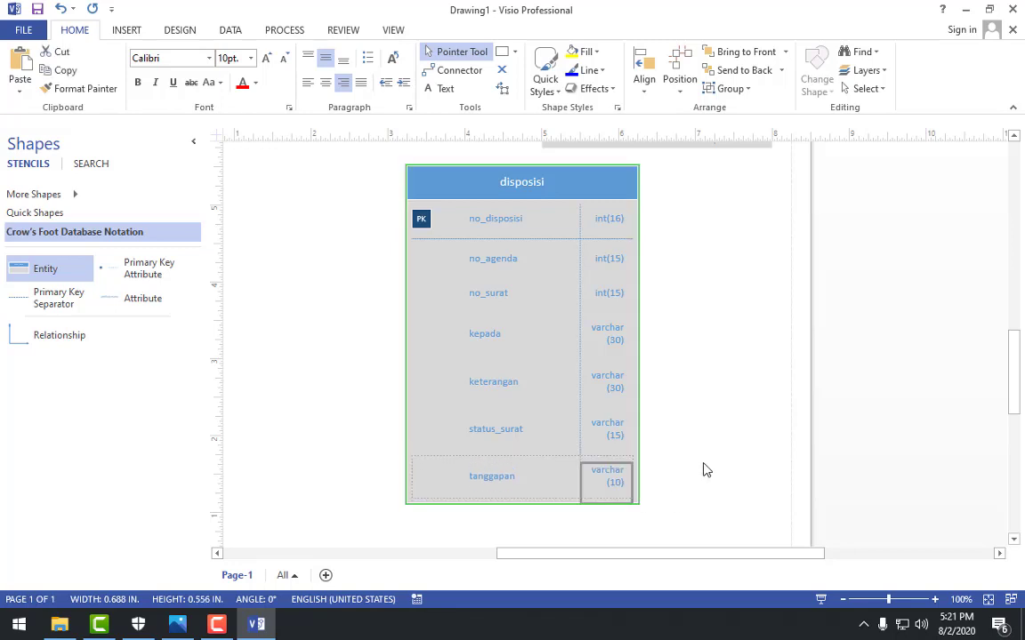
# Step: Move the disposisi entity directly beneath the surat_masuk entity, aligned with its edges
pyautogui.scroll(2, 612, 365)
pyautogui.scroll(3, 612, 368)
pyautogui.scroll(-2, 611, 373)
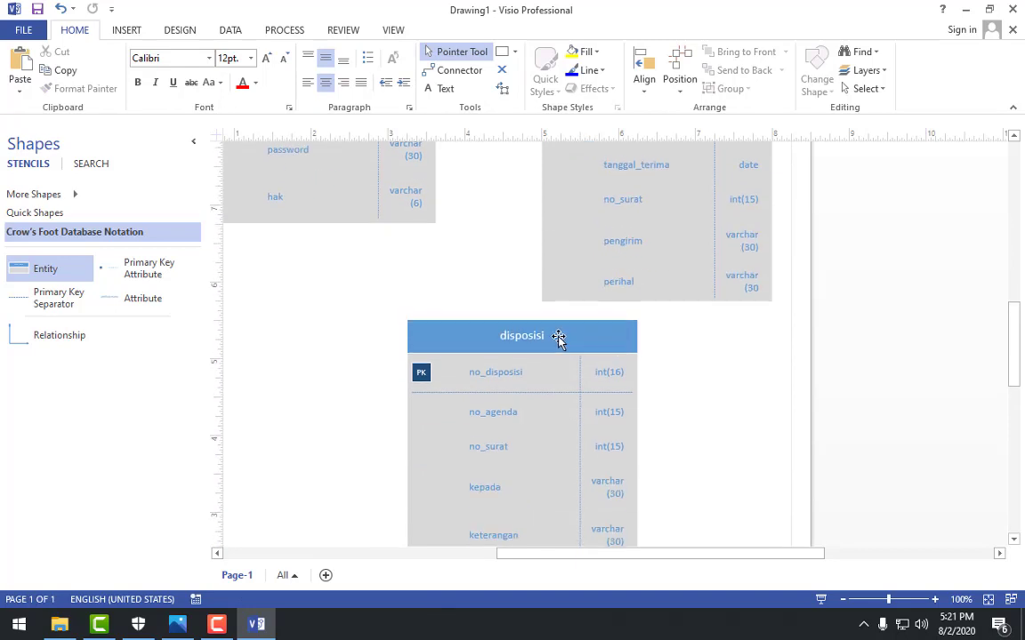
pyautogui.moveTo(542, 336); pyautogui.dragTo(690, 348)
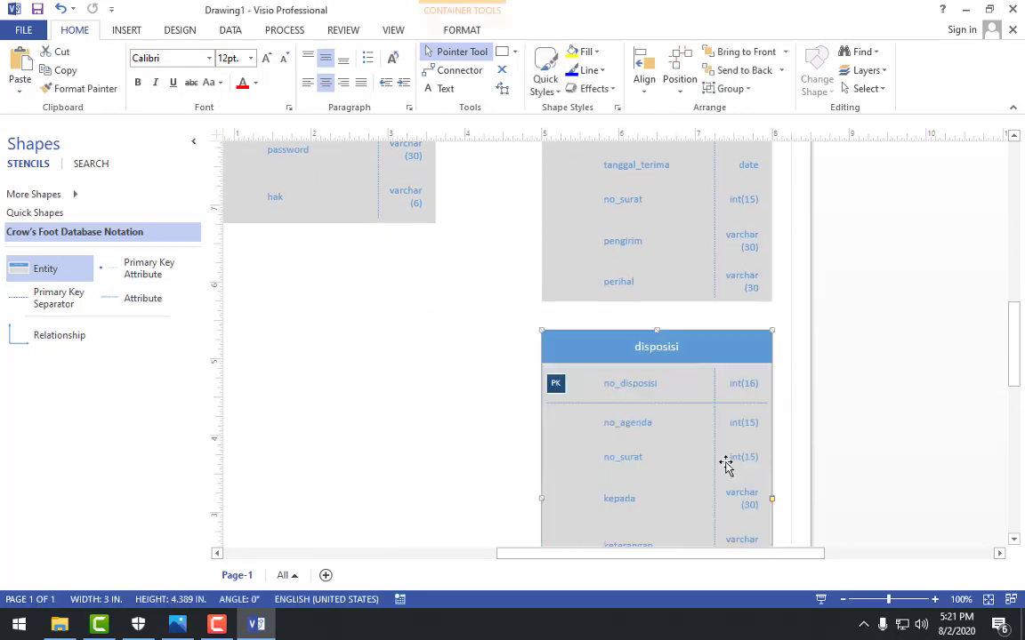
# Step: Examine the whole page and compare its entities with the Soal.png reference diagram
pyautogui.click(843, 600)
pyautogui.click(842, 600)
pyautogui.click(842, 599)
pyautogui.click(842, 600)
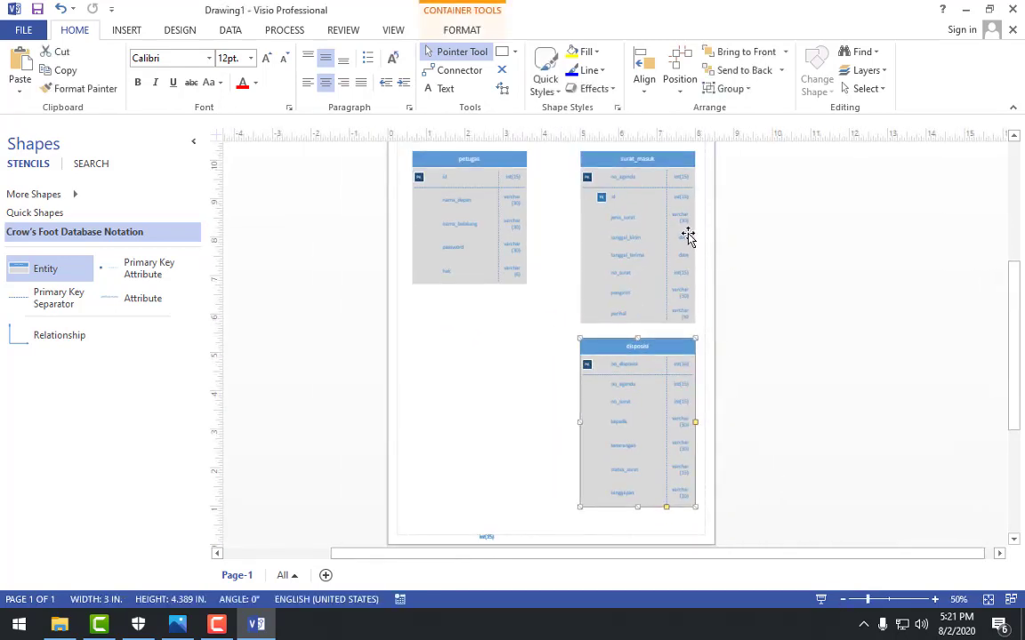
pyautogui.click(177, 626)
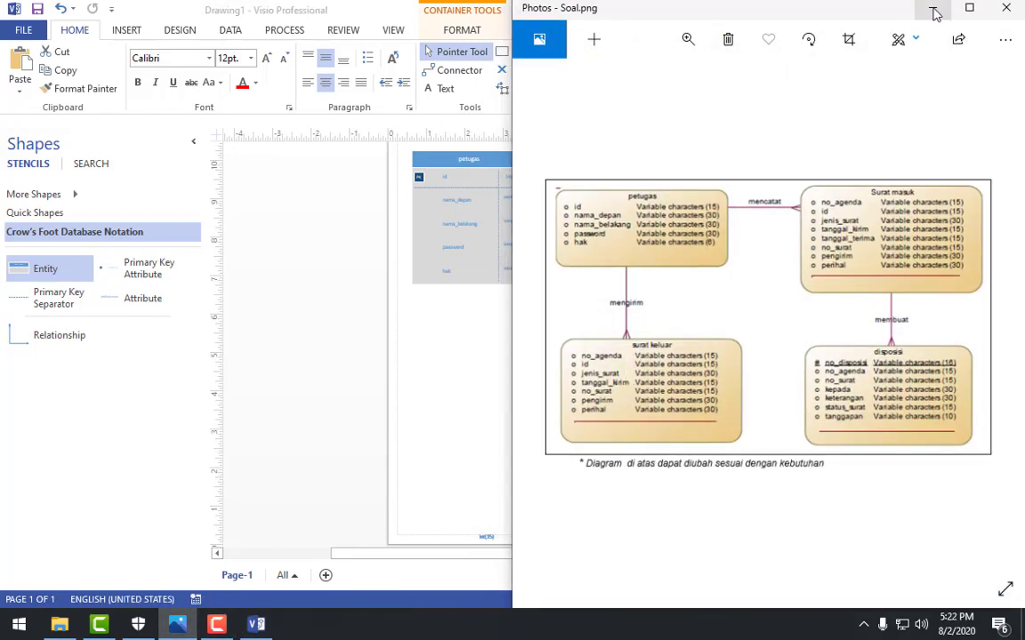
pyautogui.click(1001, 8)
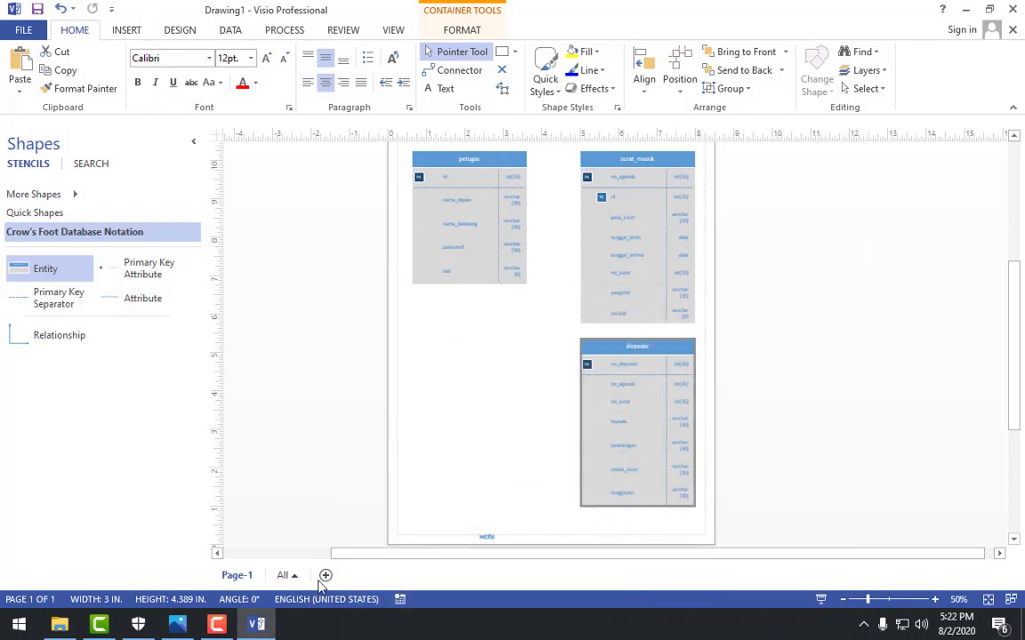
pyautogui.click(177, 625)
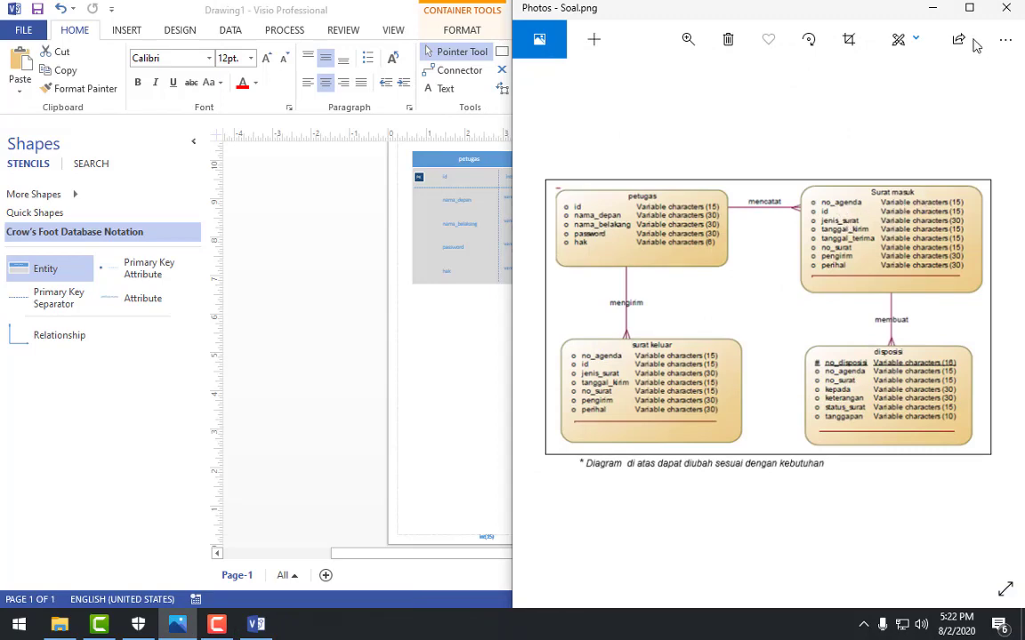
pyautogui.click(932, 8)
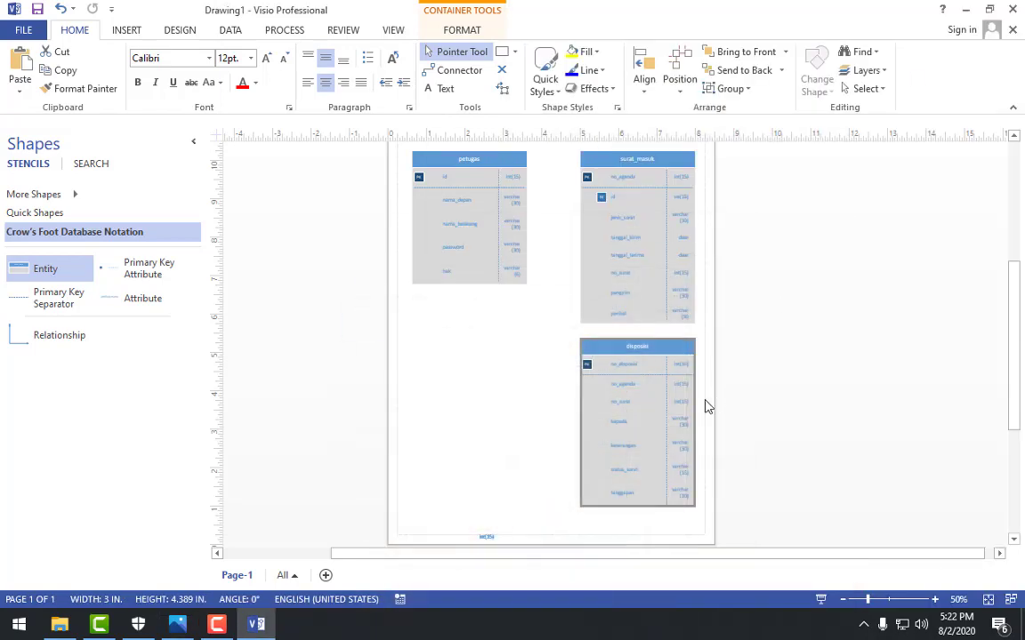
# Step: Set disposisi's no_agenda attribute as a foreign key
pyautogui.doubleClick(614, 385)
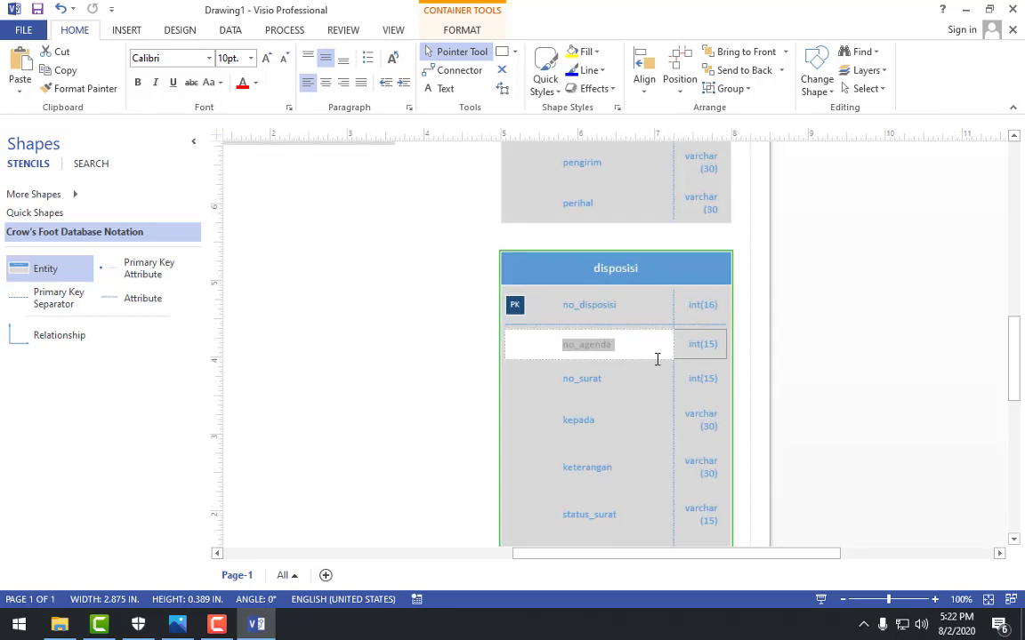
pyautogui.click(697, 354)
pyautogui.click(654, 352)
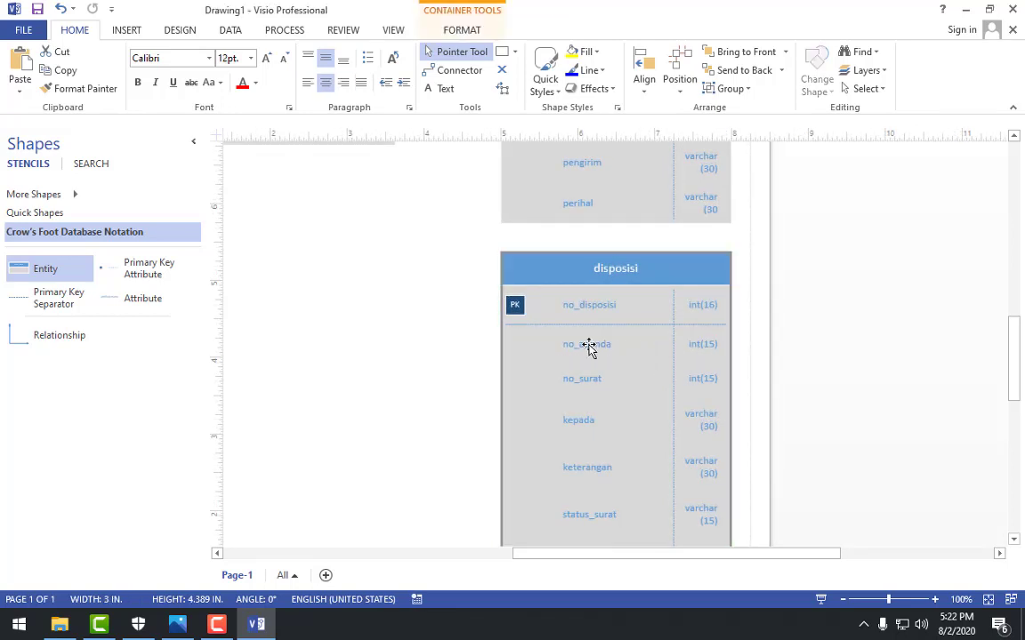
pyautogui.click(587, 346)
pyautogui.rightClick(587, 347)
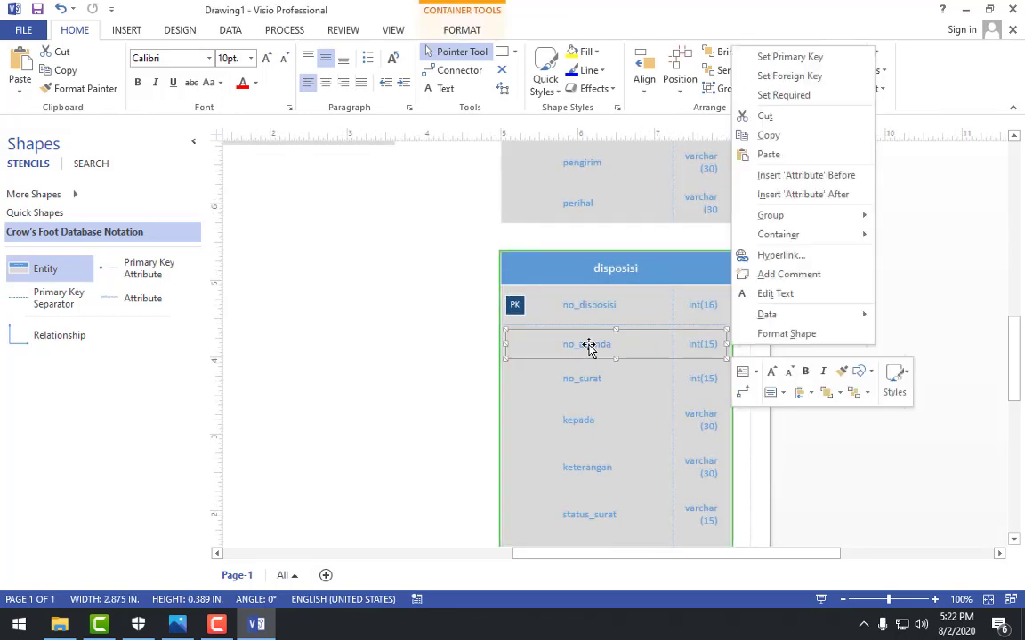
pyautogui.click(811, 80)
# Step: Check the reference diagram and add a new crow's foot Entity beneath petugas, to the left of disposisi
pyautogui.scroll(5, 405, 429)
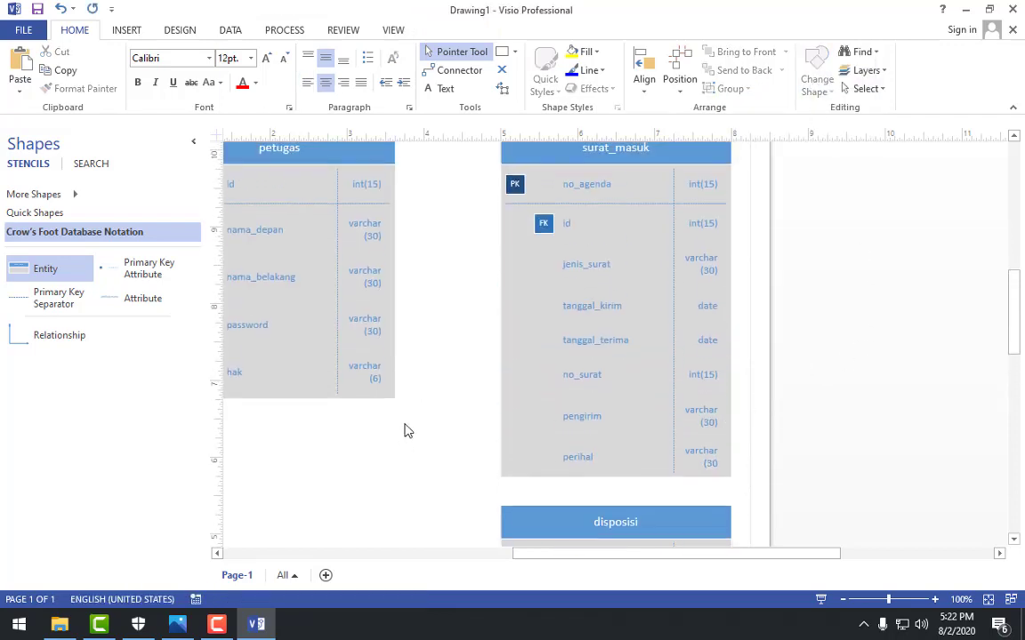
pyautogui.scroll(-1, 415, 435)
pyautogui.scroll(-3, 427, 454)
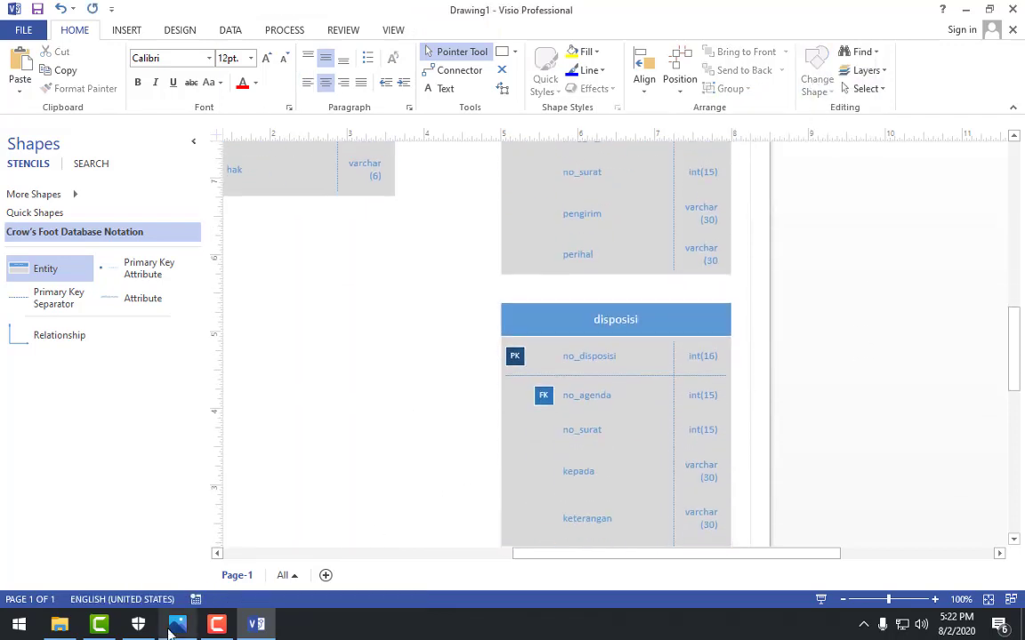
pyautogui.hotkey('alt', 'Tab')
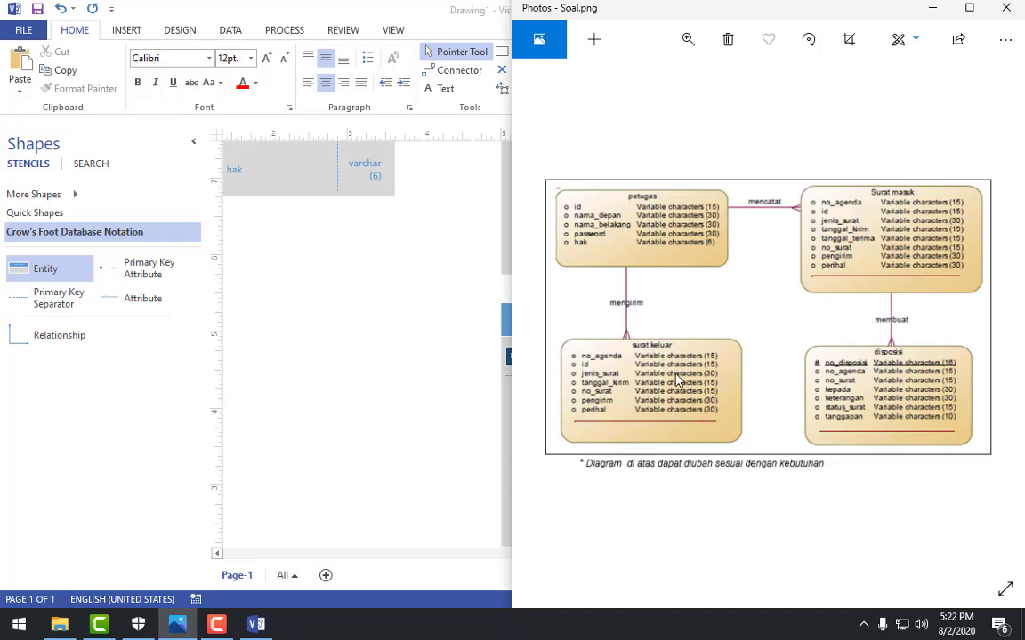
pyautogui.click(178, 346)
pyautogui.moveTo(20, 269); pyautogui.dragTo(320, 336)
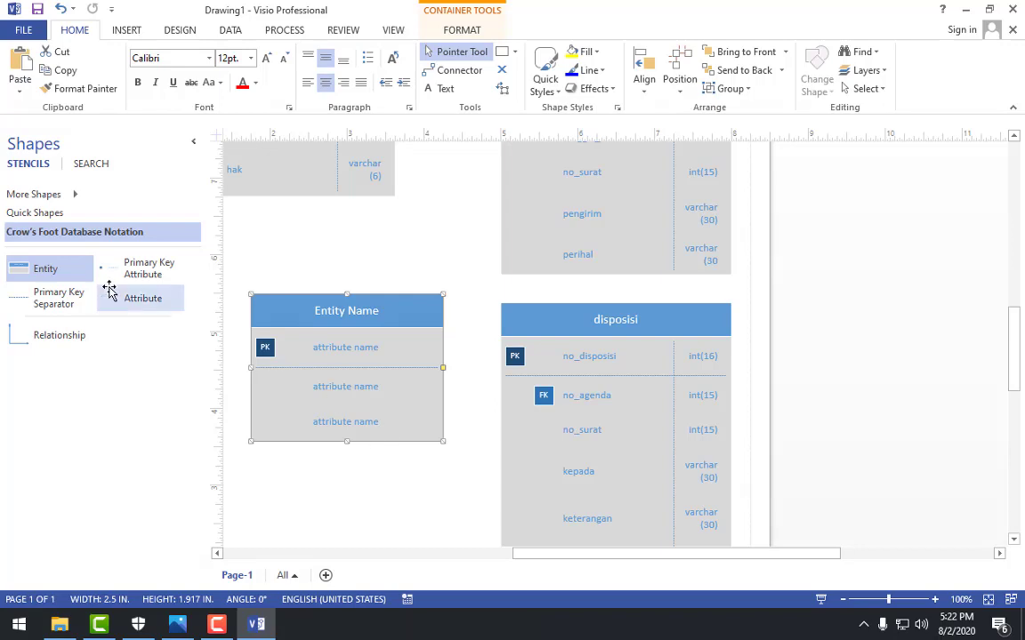
# Step: Arrange the Visio drawing and the Soal.png reference diagram side by side, with the new unnamed entity in view
pyautogui.click(178, 624)
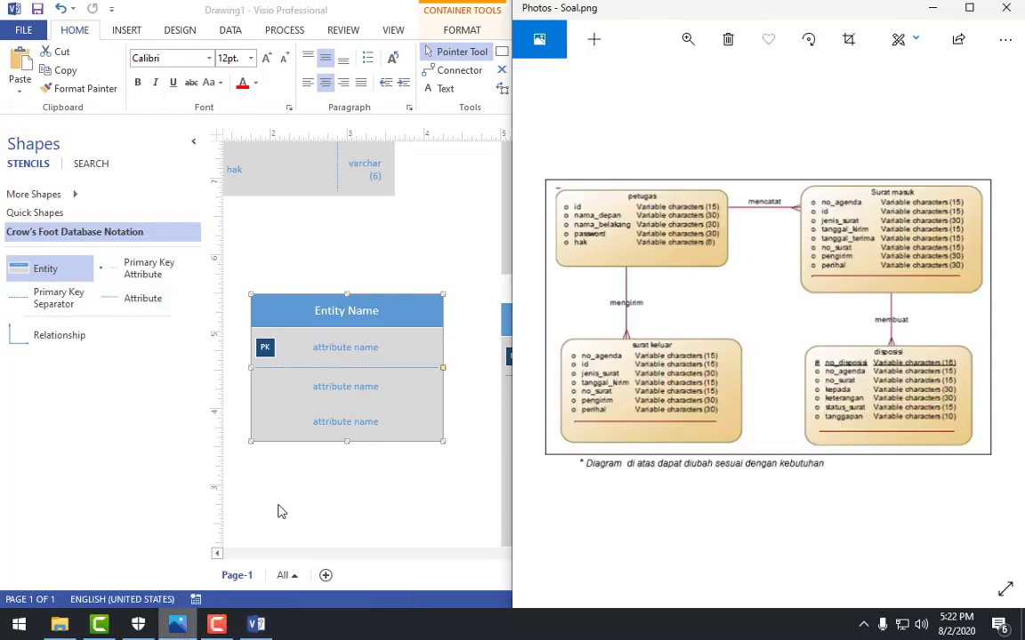
pyautogui.click(343, 316)
pyautogui.press('super+Left')
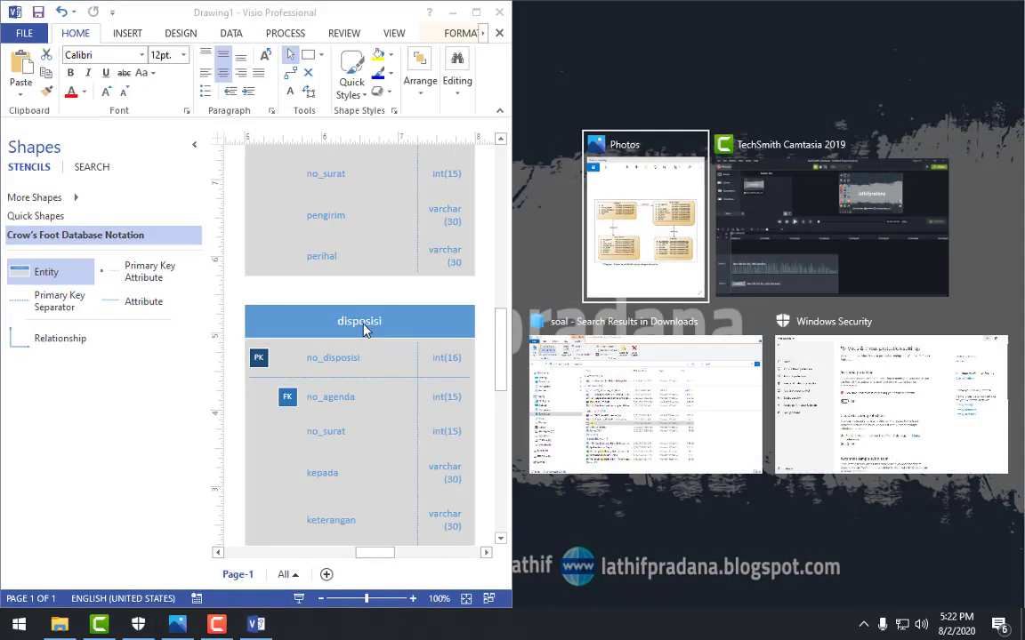
pyautogui.press('Return')
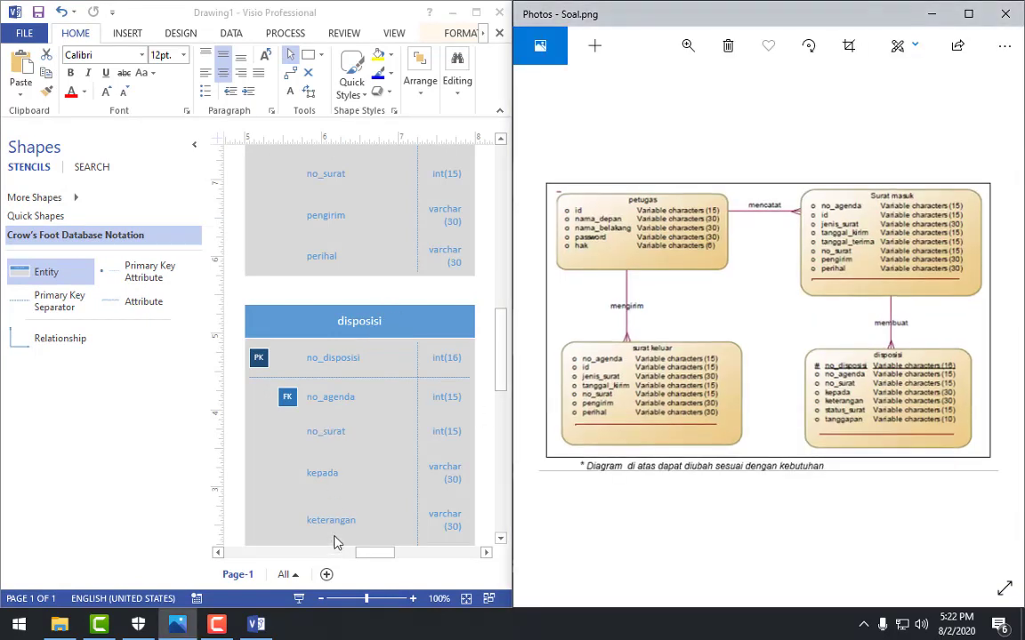
pyautogui.moveTo(378, 552)
pyautogui.mouseDown()
pyautogui.moveTo(325, 553)
pyautogui.moveTo(345, 553)
pyautogui.mouseUp()
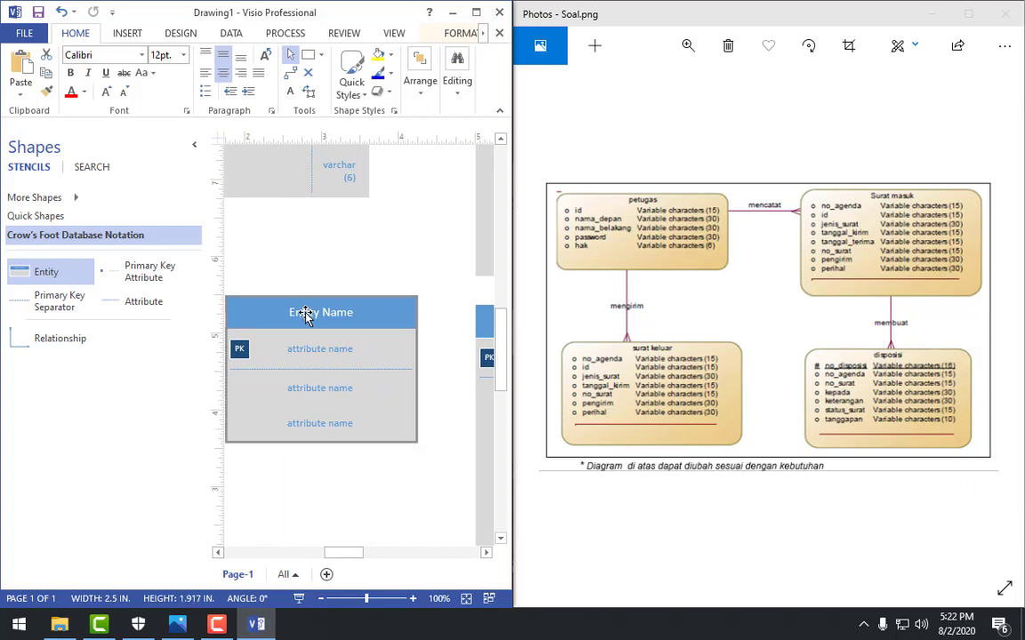
# Step: Name the new entity surat_keluar and its primary key attribute no_agenda
pyautogui.doubleClick(307, 316)
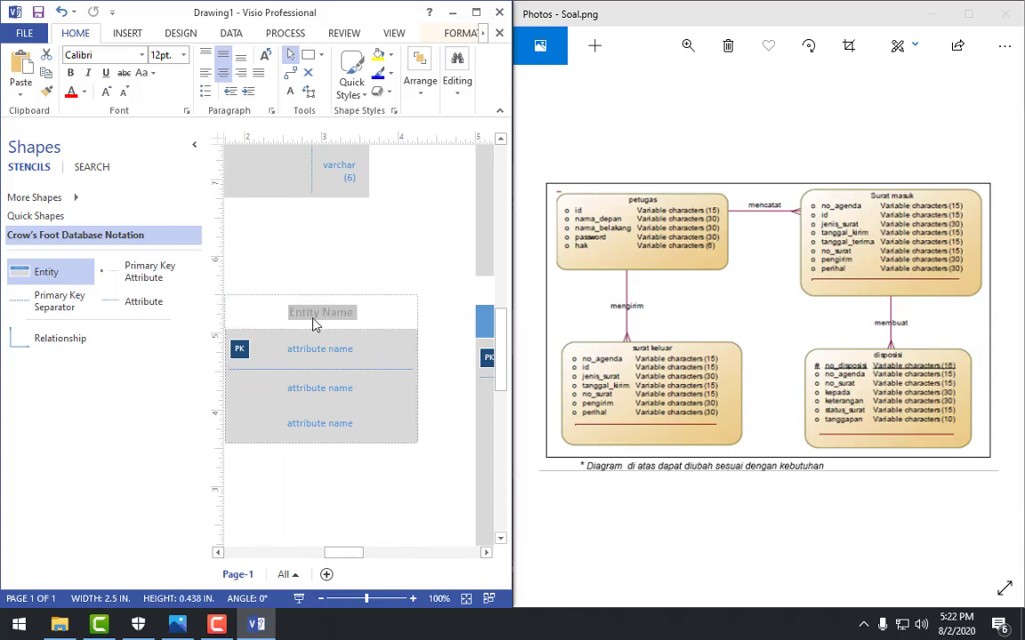
pyautogui.write('surat_keluar')
pyautogui.click(321, 356)
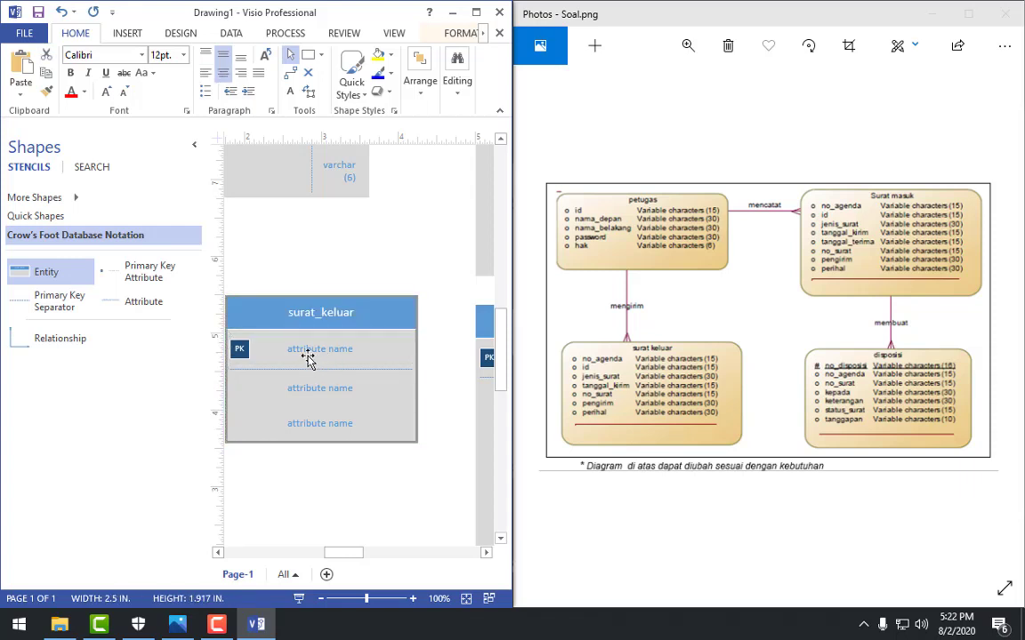
pyautogui.click(303, 355)
pyautogui.write('no_agenda')
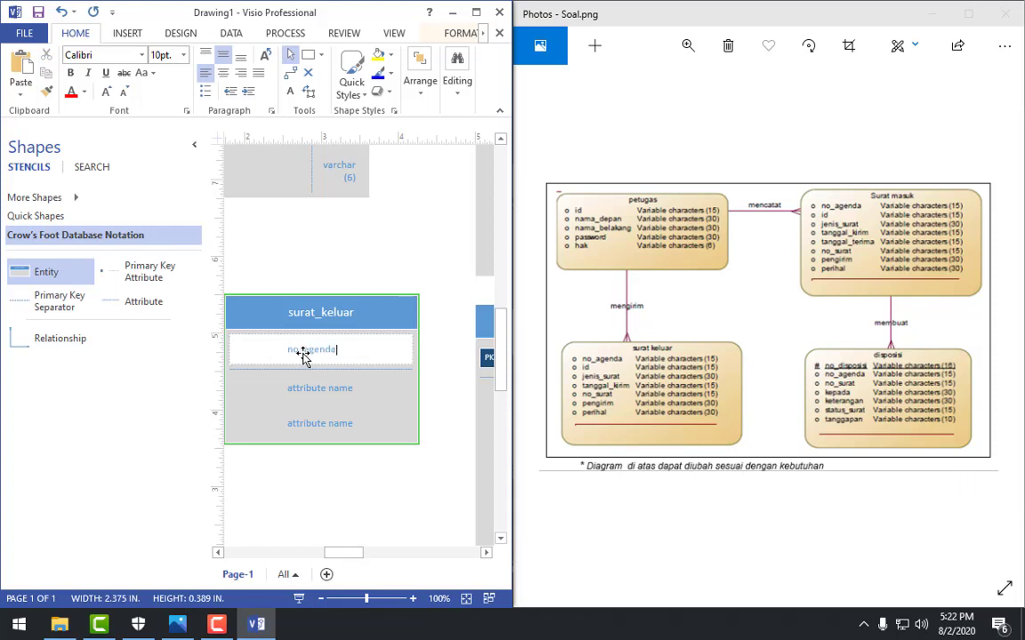
# Step: Name surat_keluar's two remaining placeholder attributes id and jenis_surat
pyautogui.click(298, 389)
pyautogui.rightClick(298, 389)
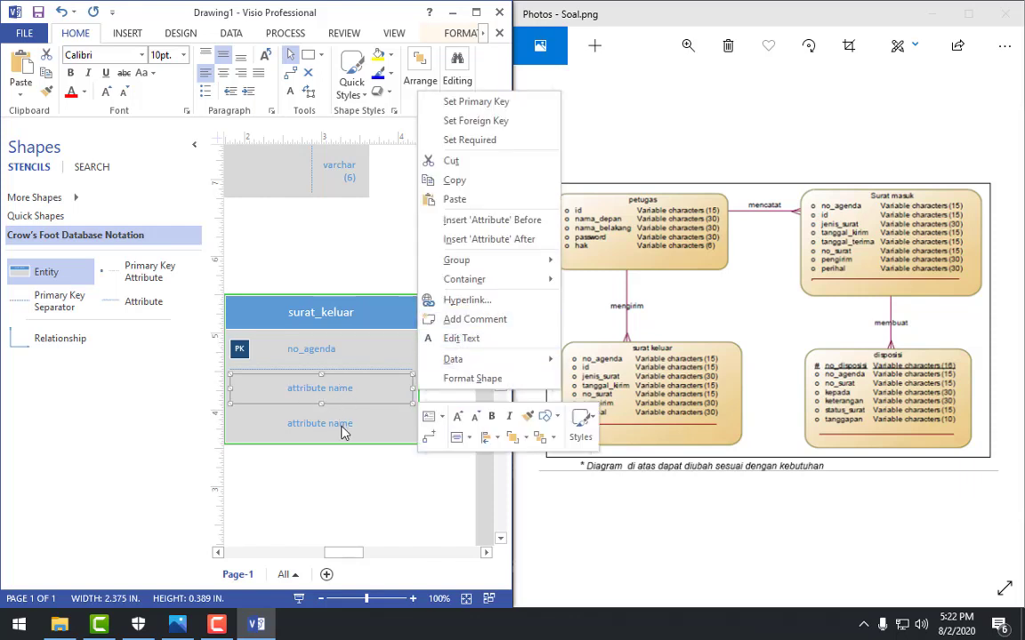
pyautogui.click(313, 387)
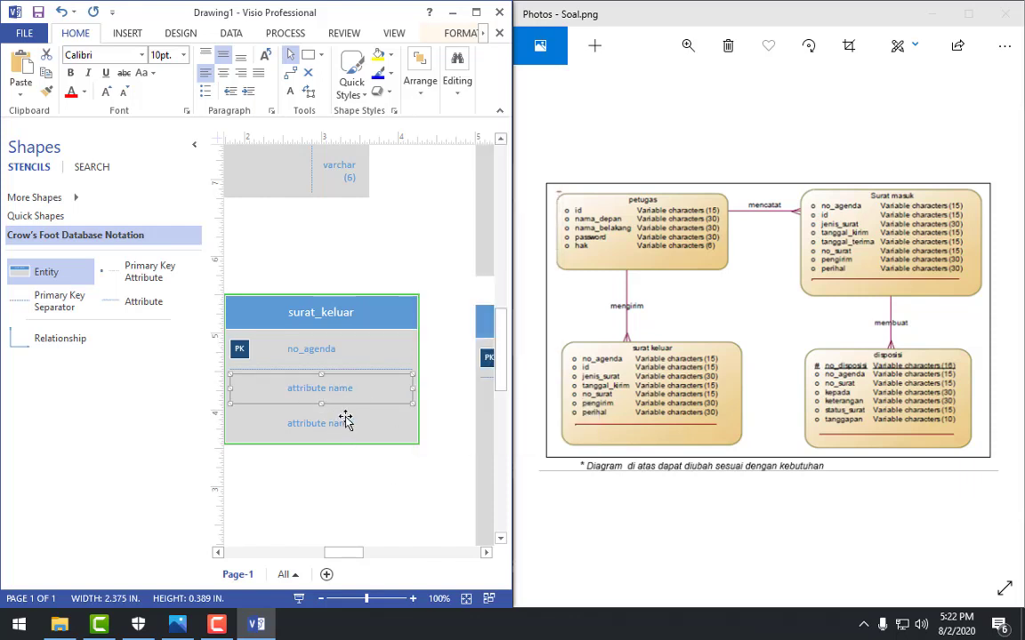
pyautogui.rightClick(305, 389)
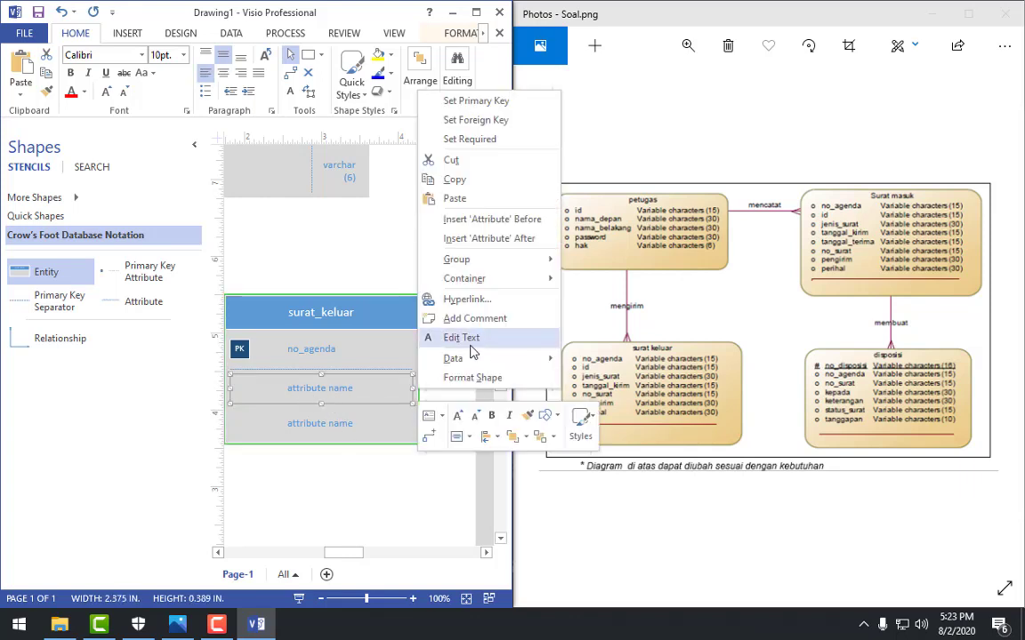
pyautogui.click(455, 336)
pyautogui.write('id')
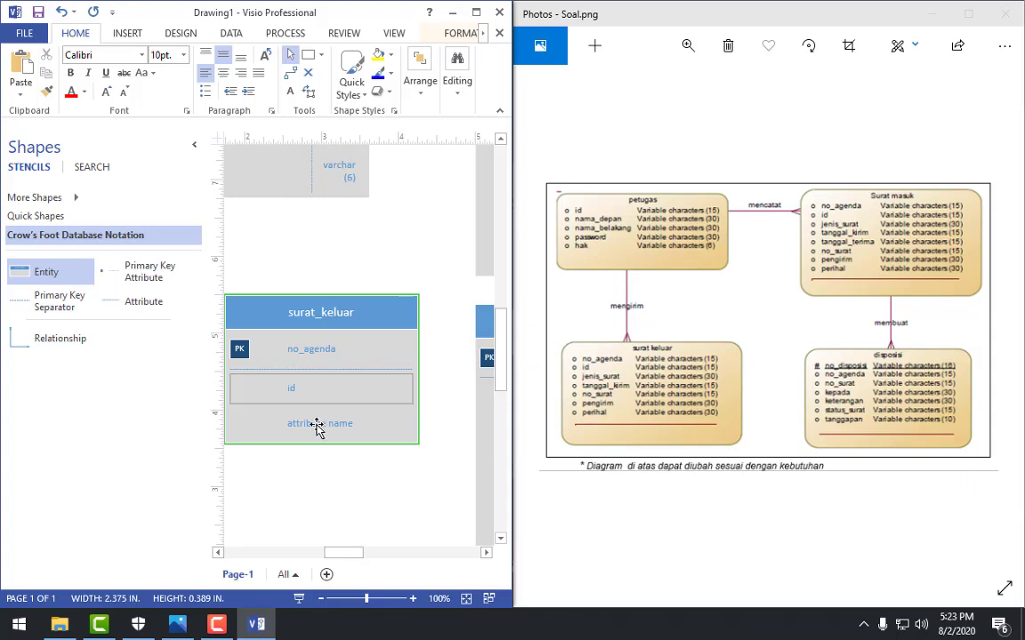
pyautogui.click(315, 424)
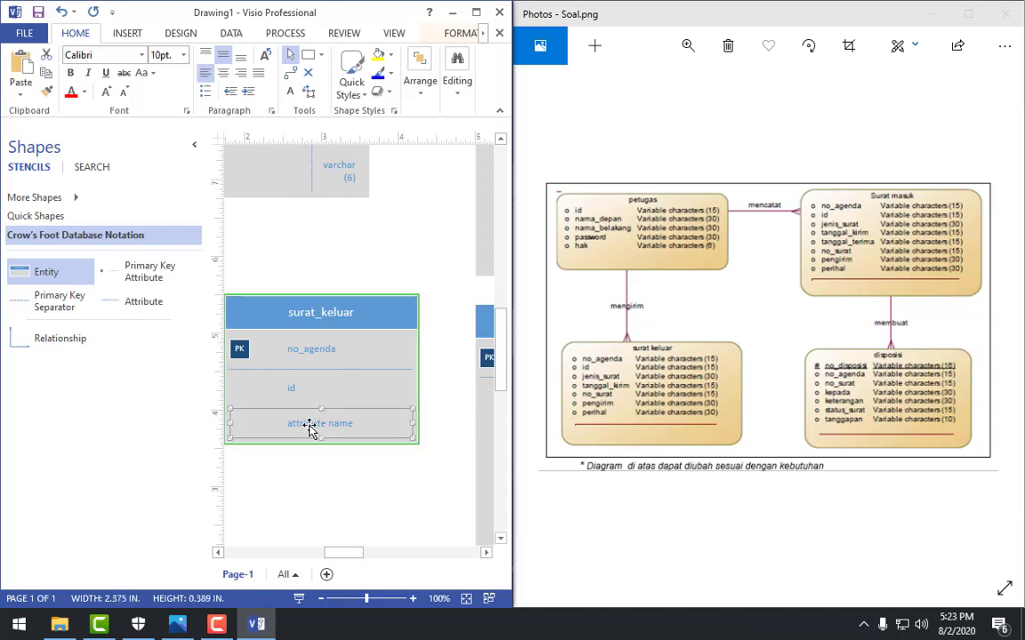
pyautogui.write('jenis_surat')
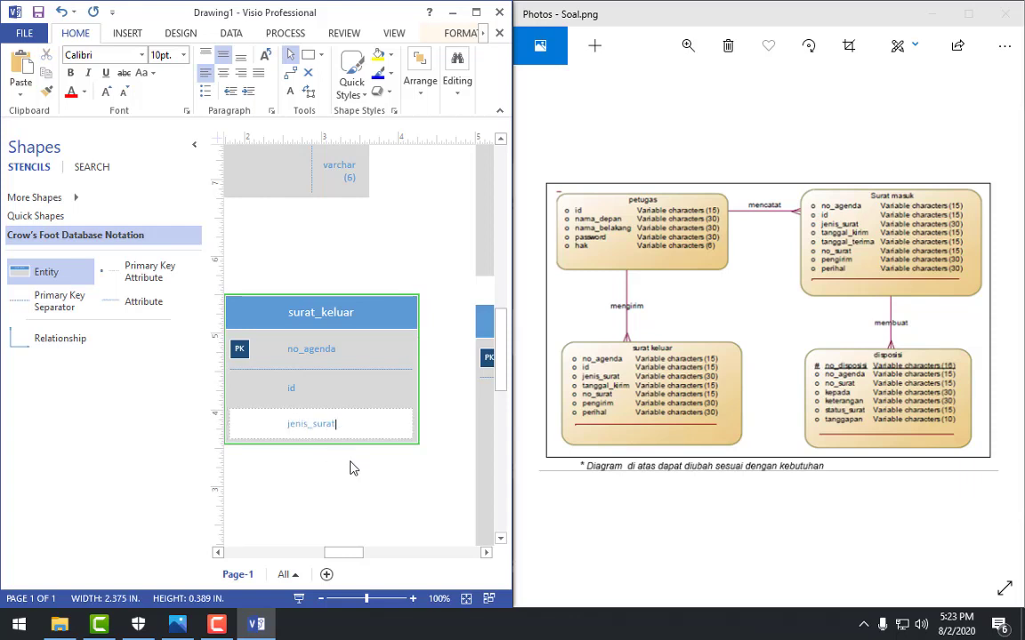
pyautogui.click(351, 467)
# Step: Add four copies of surat_keluar's jenis_surat attribute beneath it and rename the first two tanggal_kirim and no_surat
pyautogui.click(305, 425)
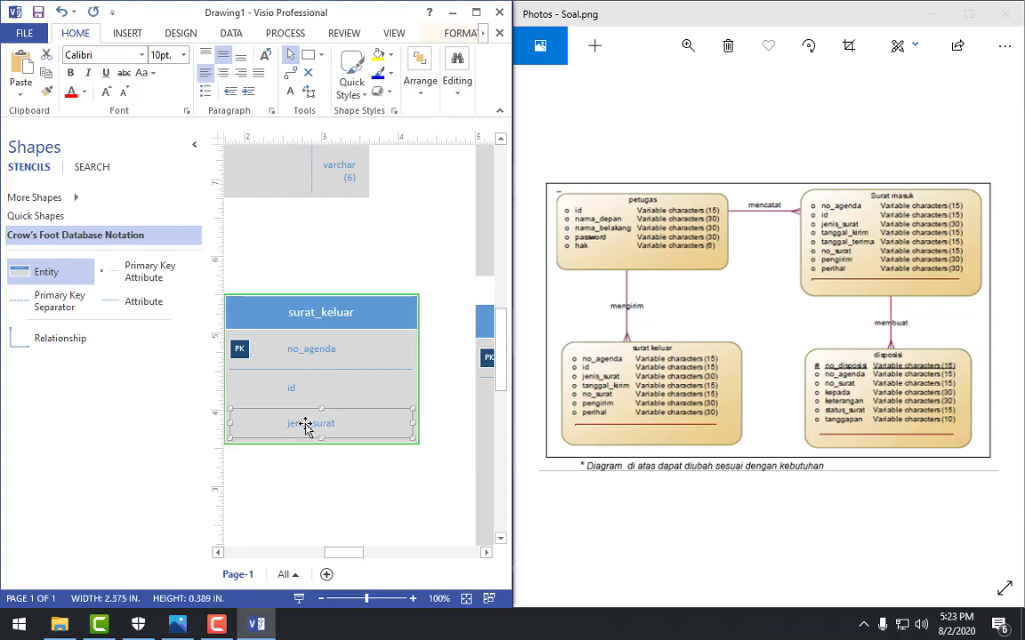
pyautogui.moveTo(305, 423); pyautogui.dragTo(323, 508)
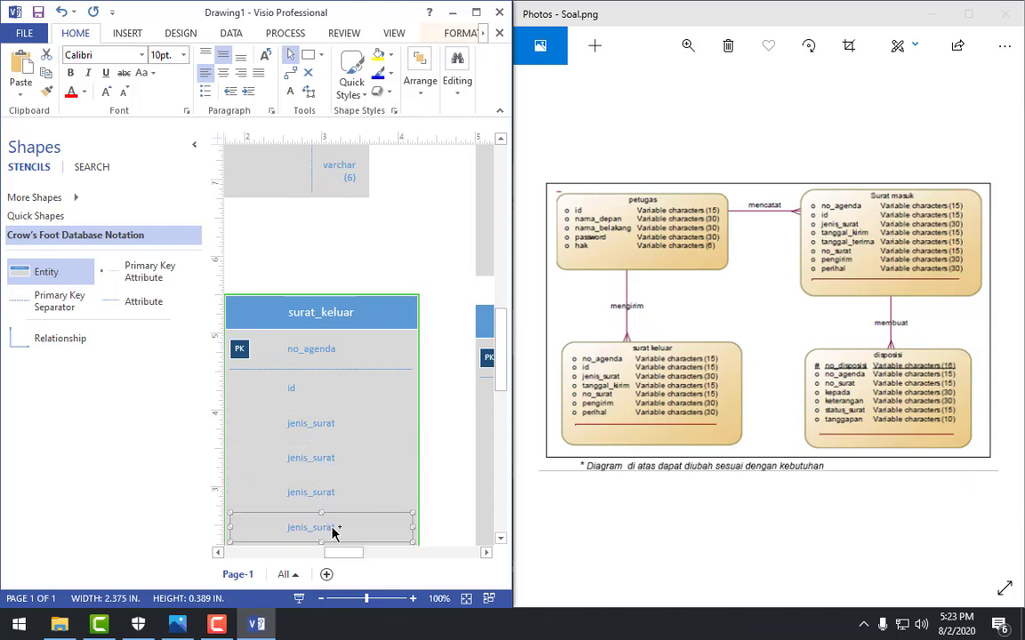
pyautogui.click(315, 471)
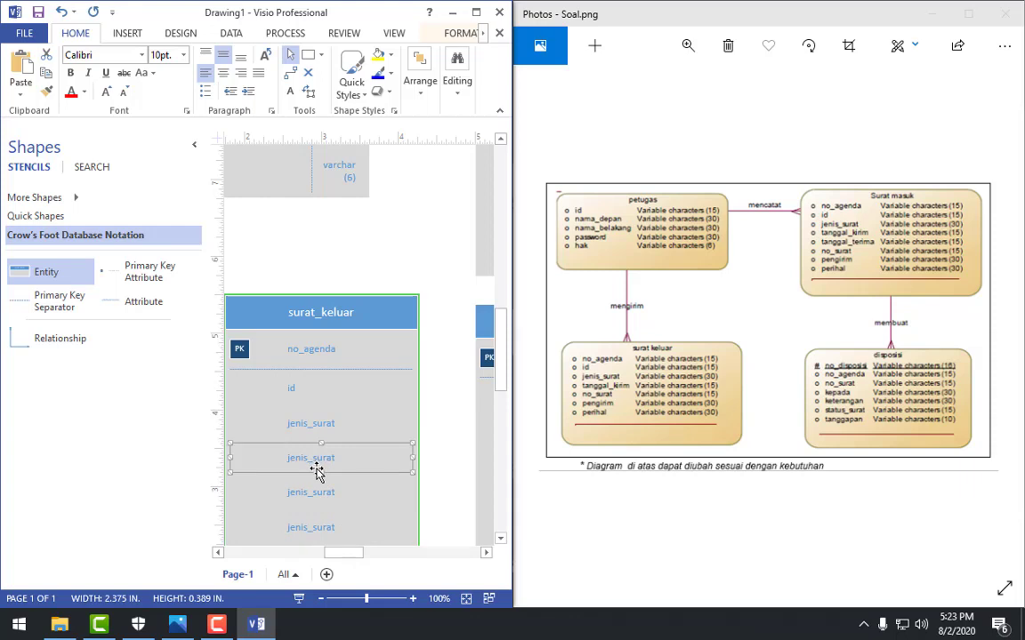
pyautogui.write('tanggal_kirim')
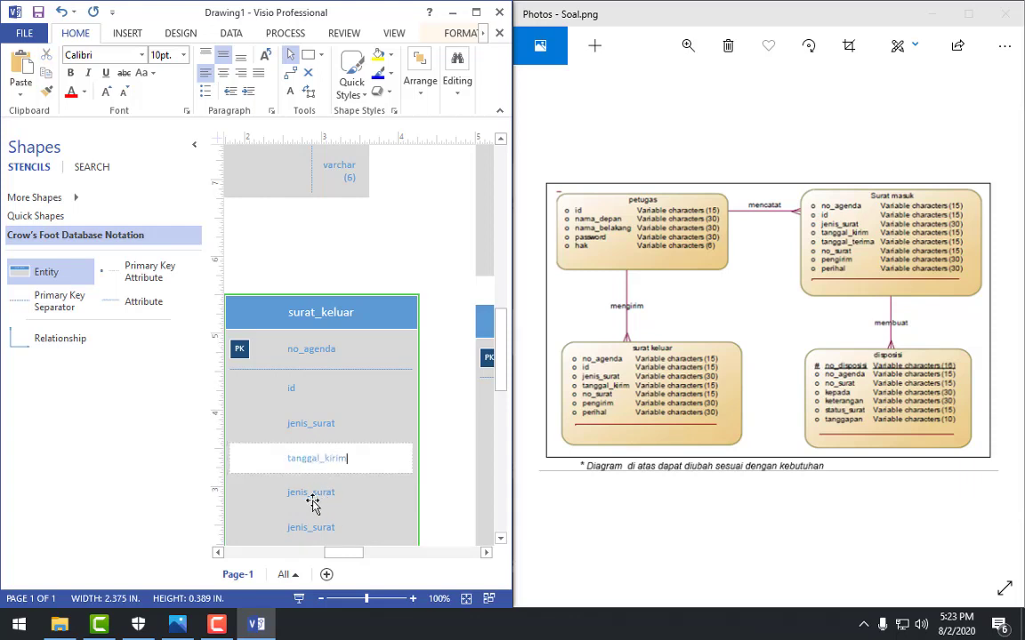
pyautogui.click(306, 500)
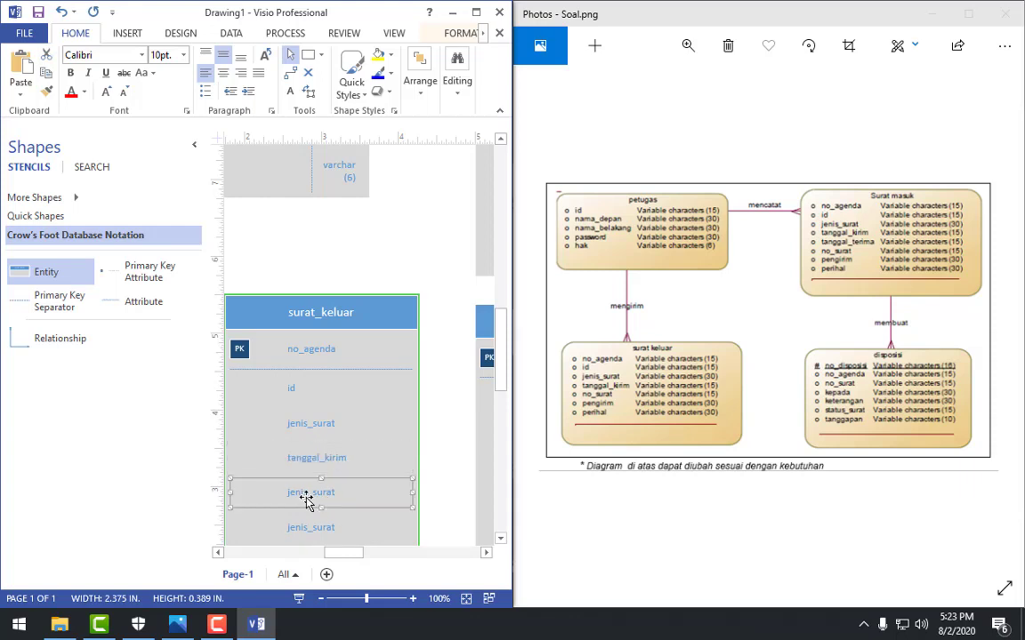
pyautogui.write('no')
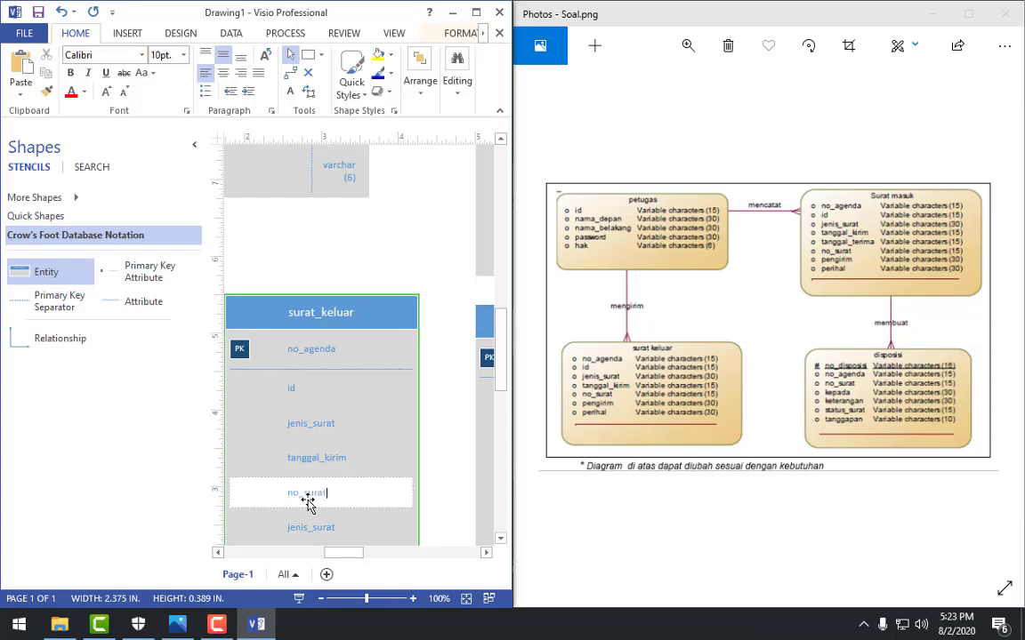
pyautogui.write('_surat')
# Step: Rename the last two copied attributes of surat_keluar as pengirim and perihal
pyautogui.scroll(-1, 331, 509)
pyautogui.click(299, 481)
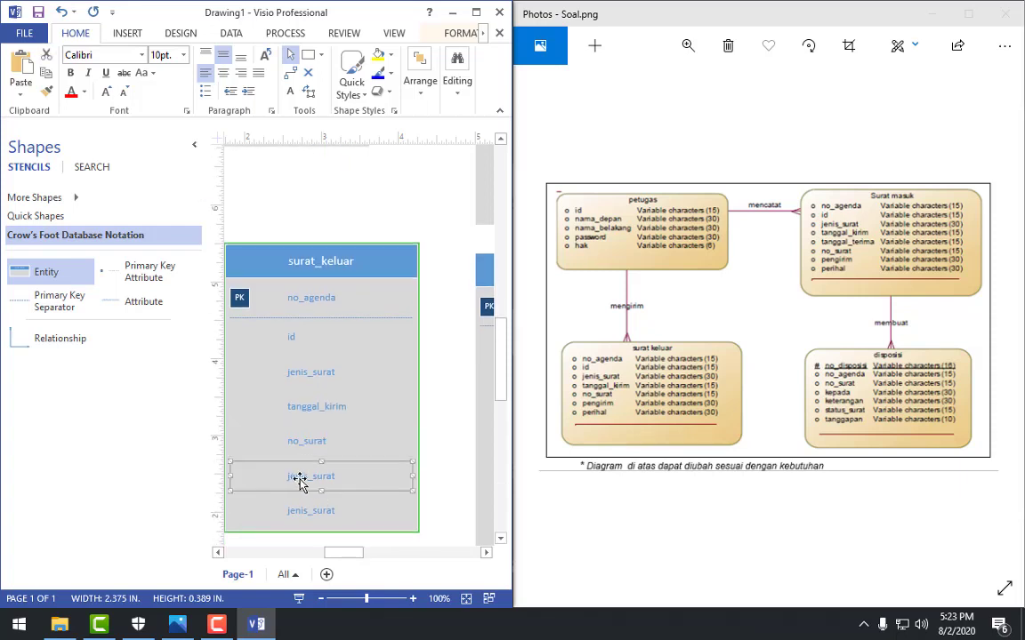
pyautogui.write('pengirim')
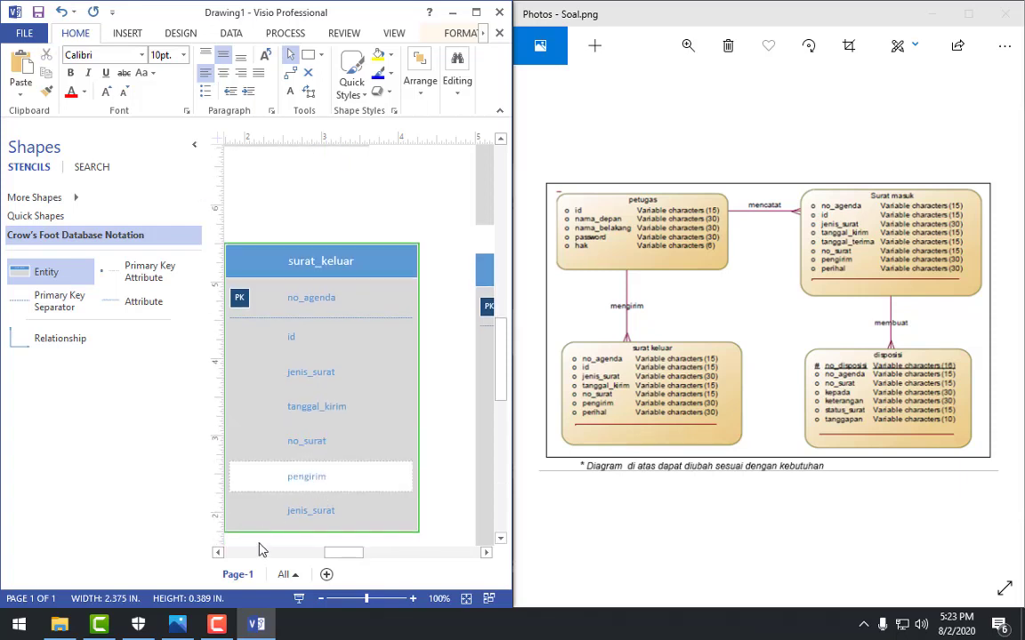
pyautogui.click(305, 515)
pyautogui.write('perihal')
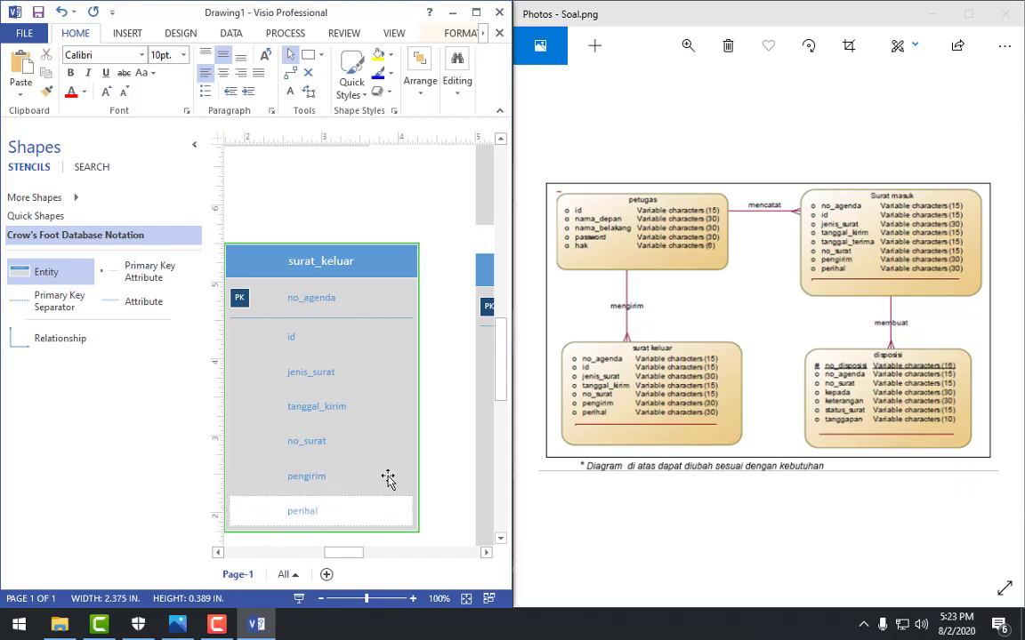
pyautogui.click(453, 435)
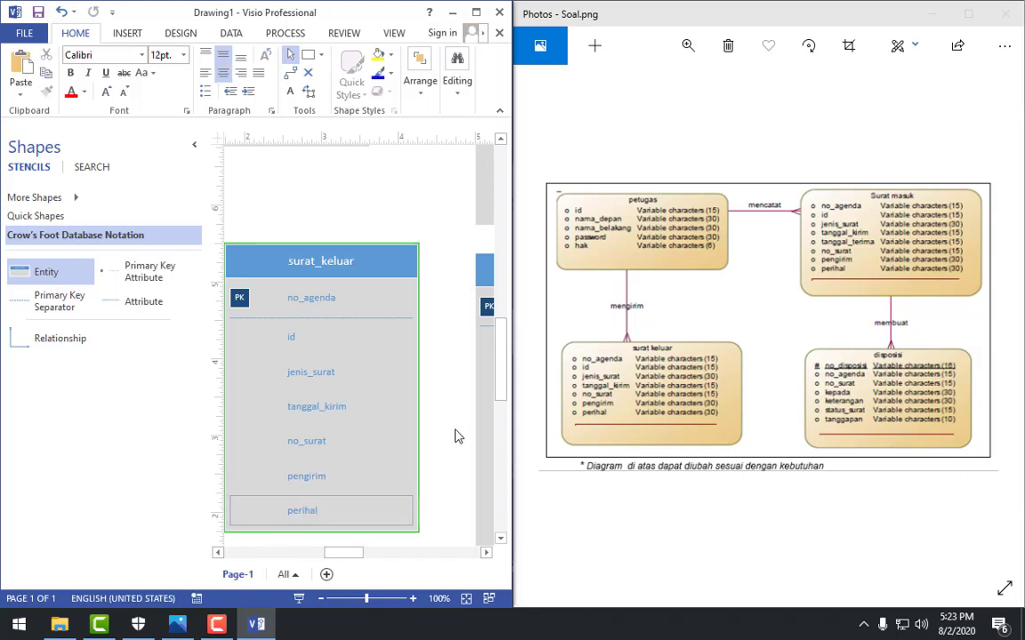
# Step: Show the attribute types on the surat_keluar entity
pyautogui.rightClick(385, 255)
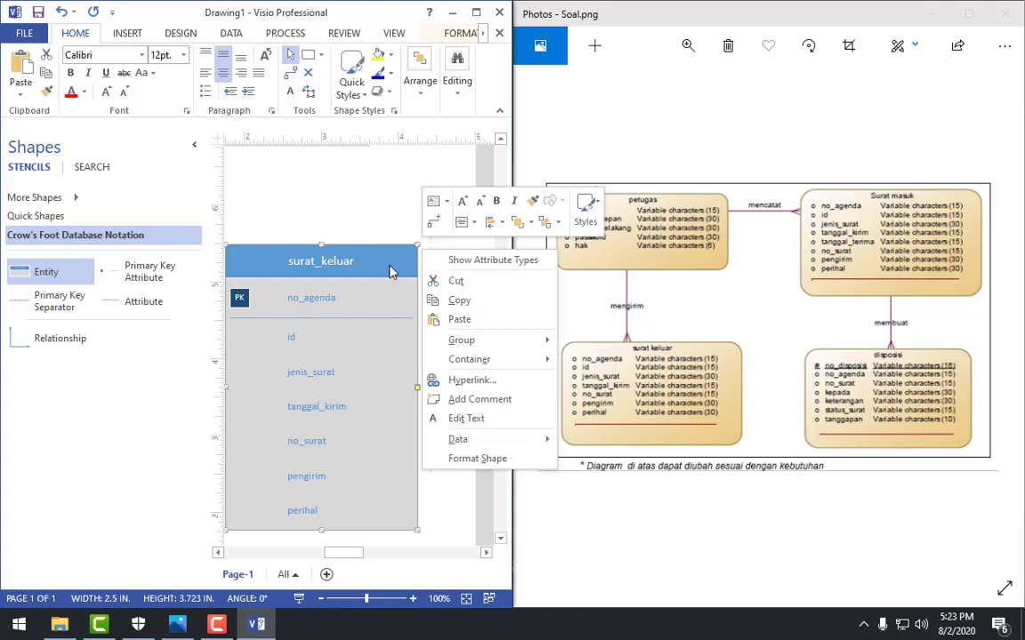
pyautogui.press('Escape')
pyautogui.click(355, 221)
pyautogui.moveTo(345, 553)
pyautogui.mouseDown()
pyautogui.moveTo(336, 555)
pyautogui.moveTo(353, 553)
pyautogui.mouseUp()
pyautogui.click(414, 487)
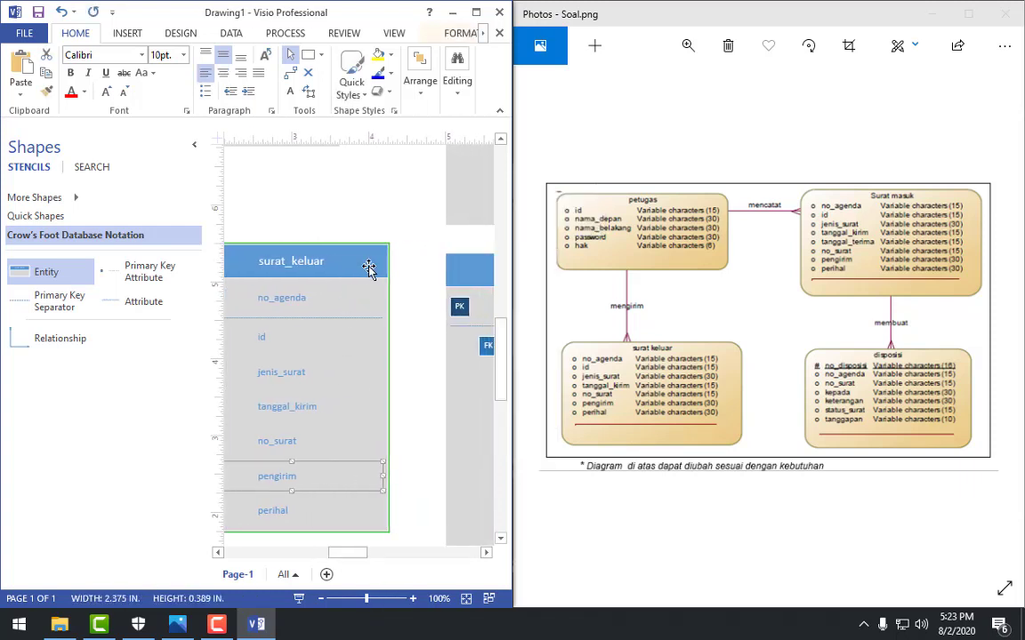
pyautogui.click(370, 269)
pyautogui.rightClick(386, 262)
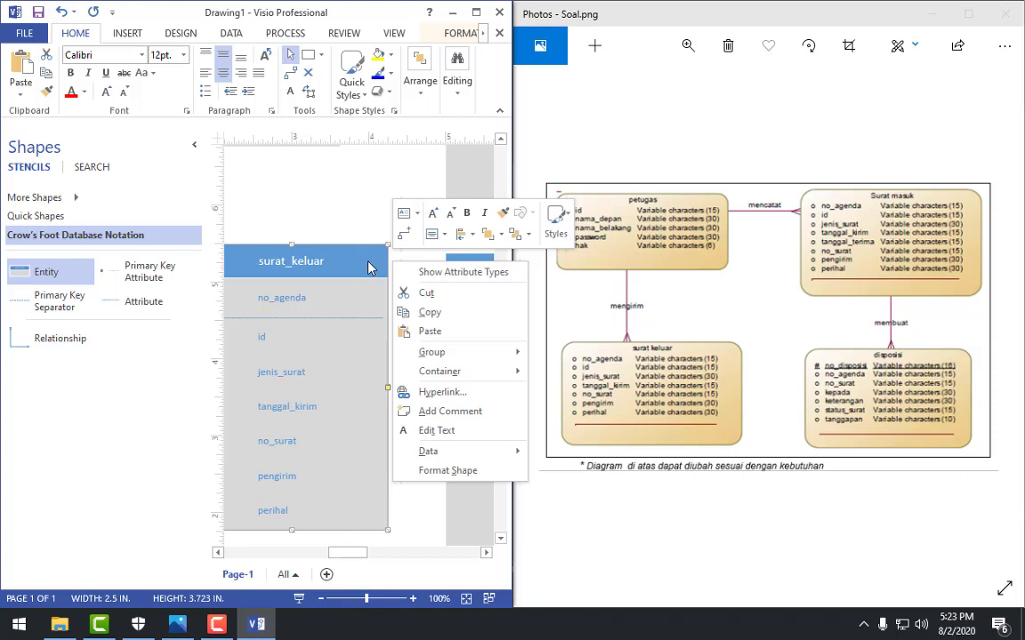
pyautogui.click(454, 274)
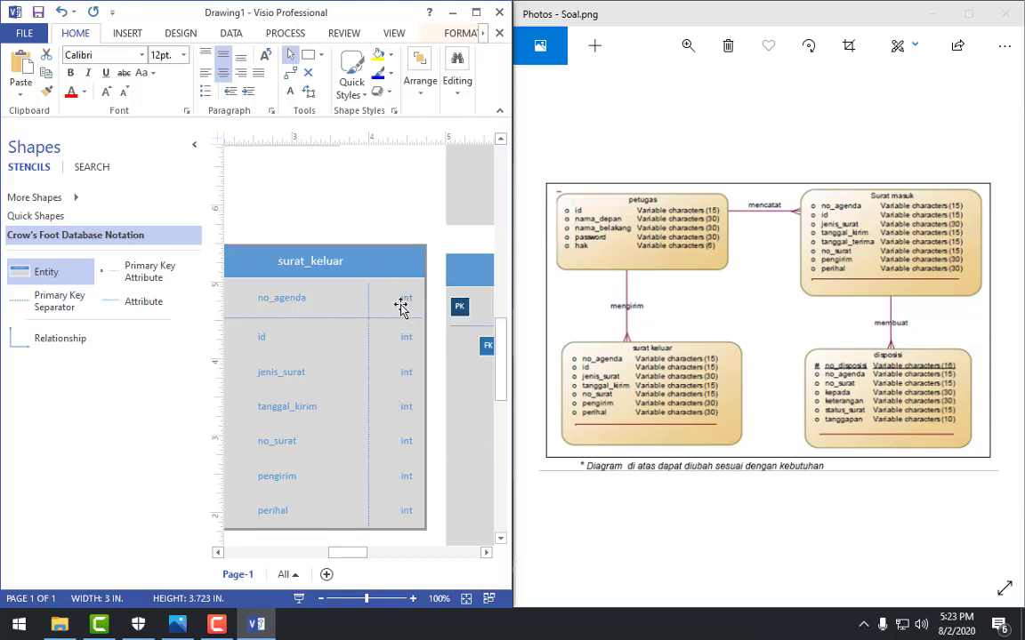
pyautogui.moveTo(361, 553); pyautogui.dragTo(356, 554)
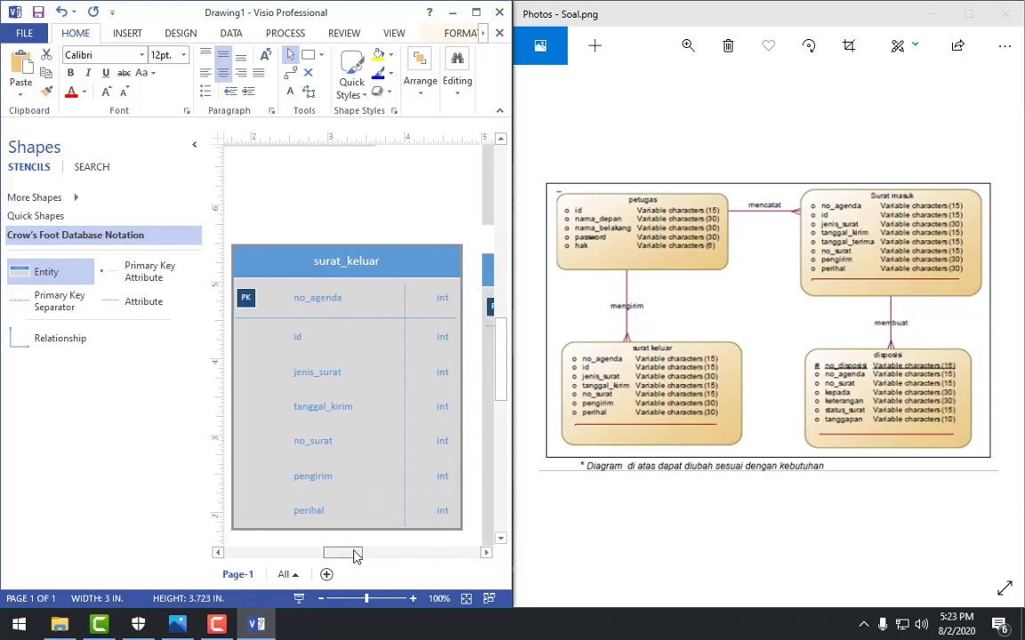
# Step: Set the data types of surat_keluar's no_agenda and id attributes to int(15)
pyautogui.click(435, 305)
pyautogui.click(443, 298)
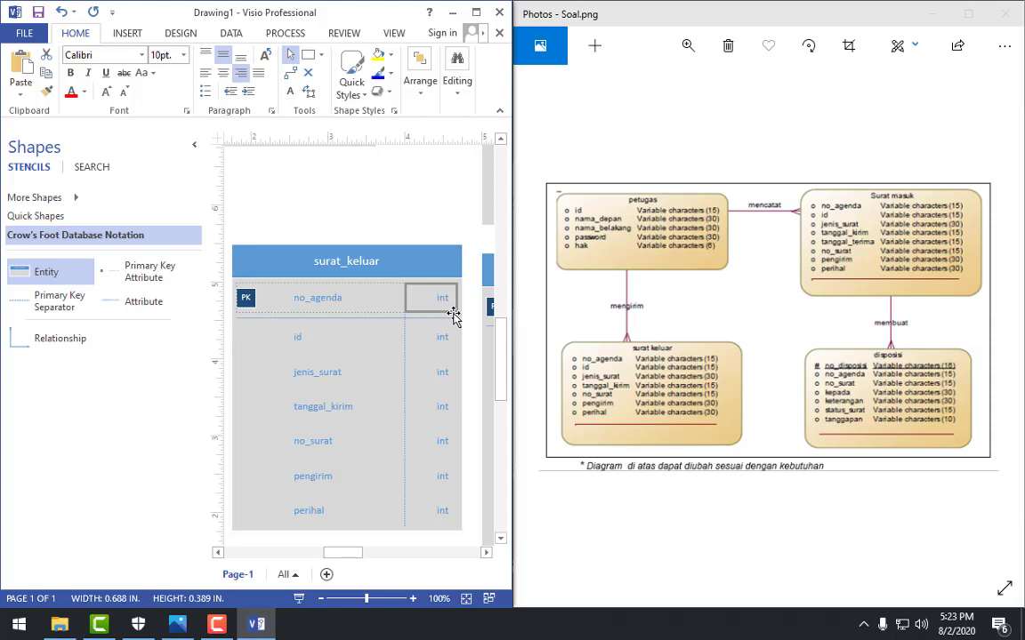
pyautogui.click(451, 310)
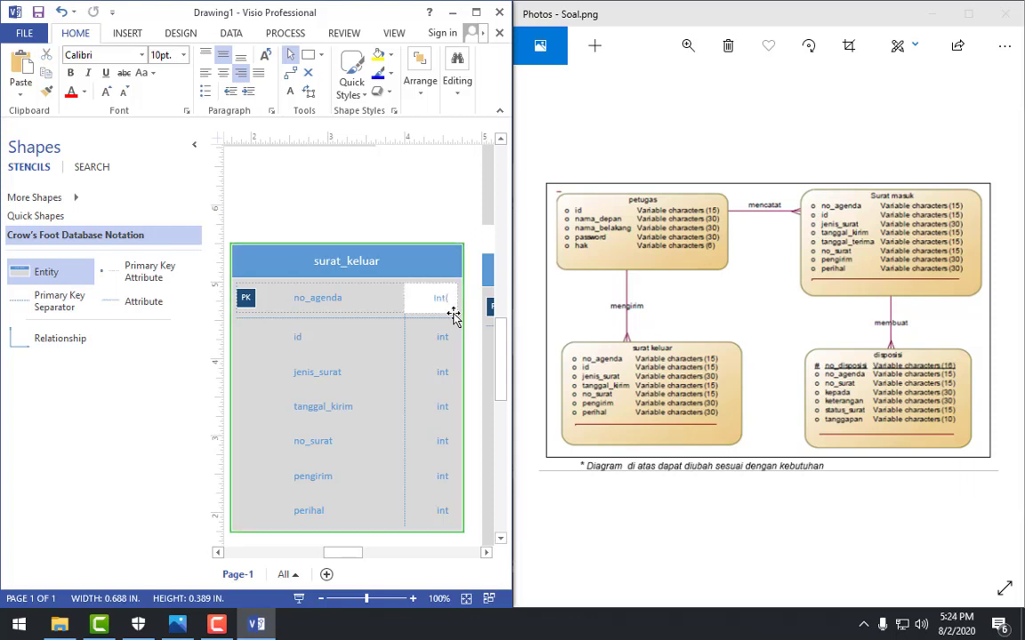
pyautogui.write('(15')
pyautogui.click(436, 338)
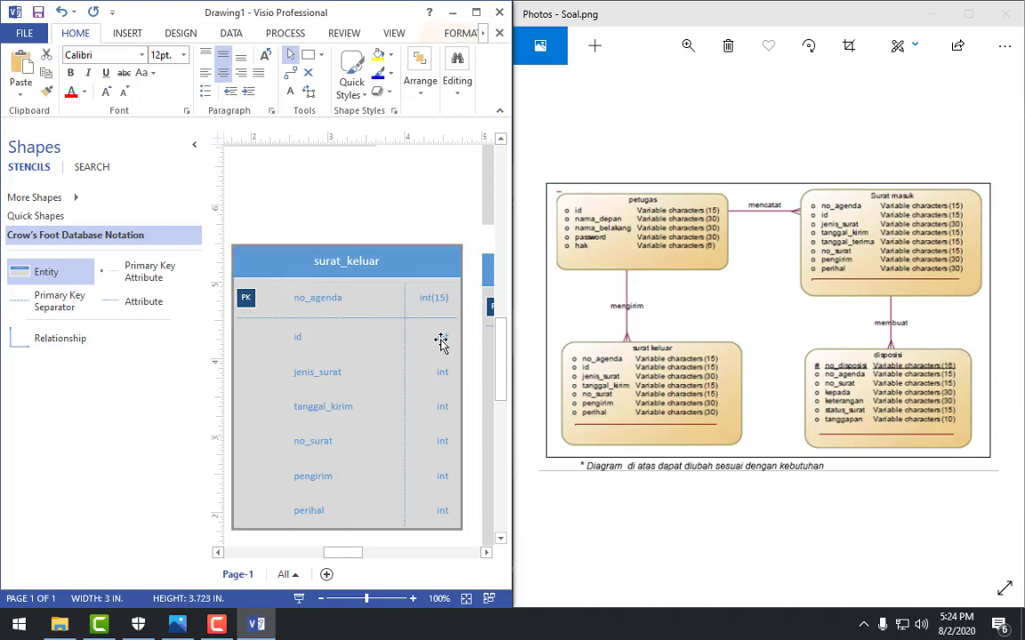
pyautogui.click(440, 341)
pyautogui.click(443, 343)
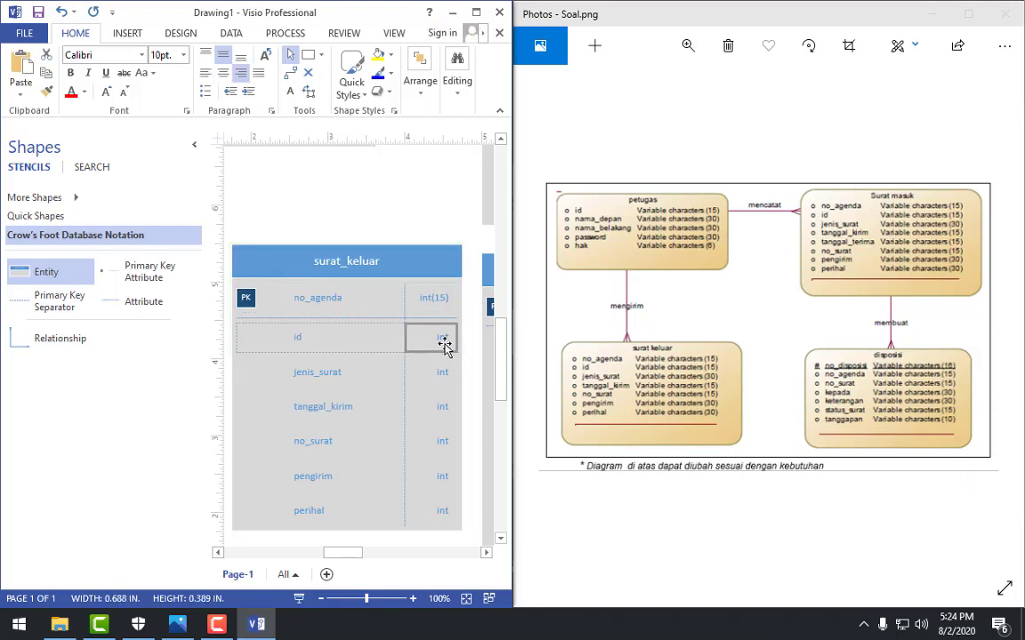
pyautogui.click(444, 345)
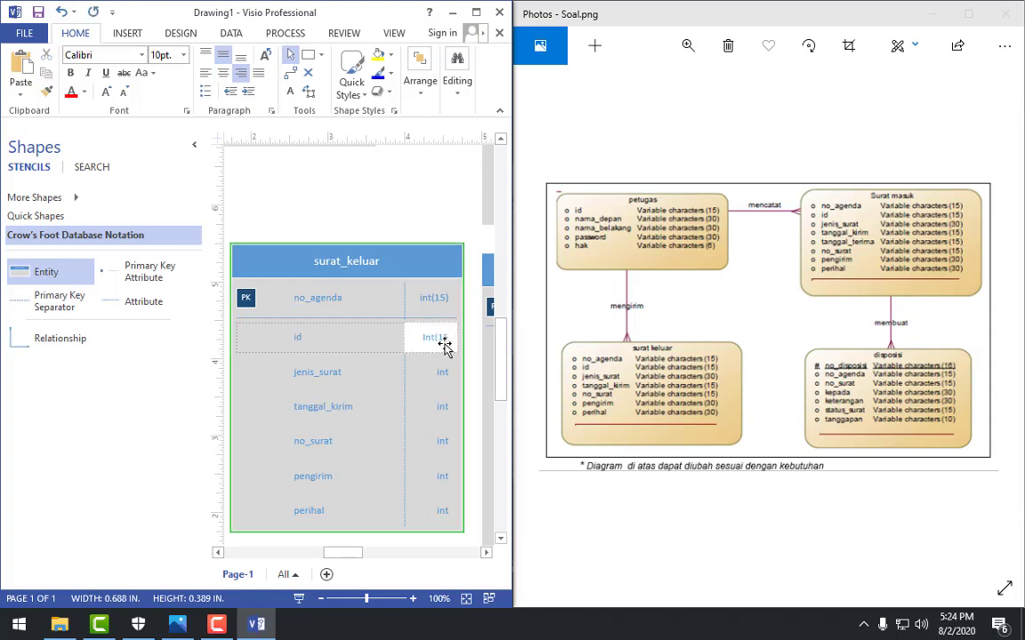
pyautogui.hotkey('ctrl', 'a')
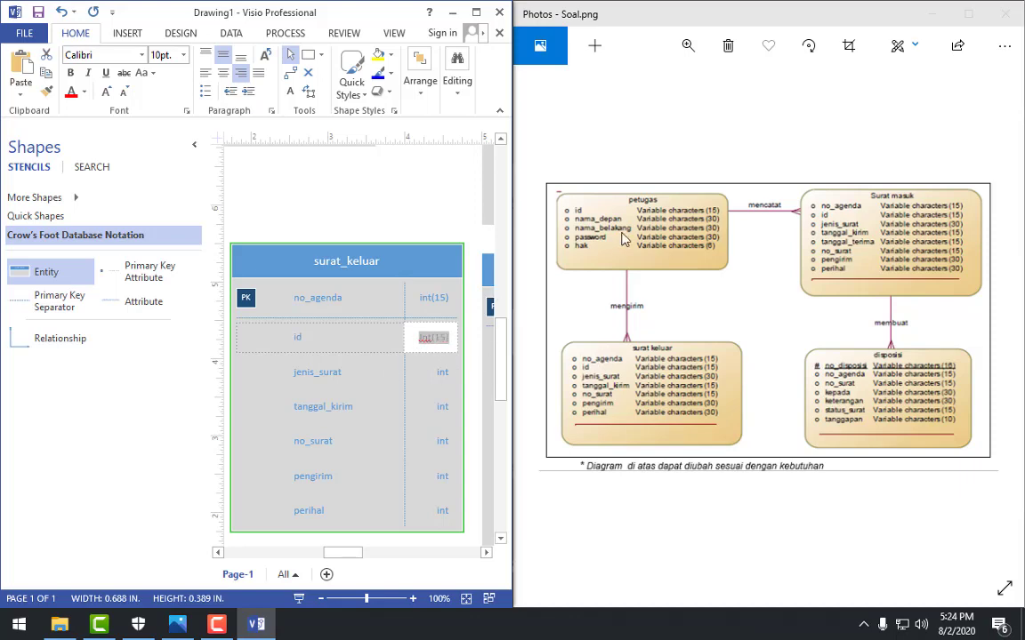
# Step: Maximize the drawing window and reselect the data type text of surat_keluar's id attribute
pyautogui.doubleClick(425, 13)
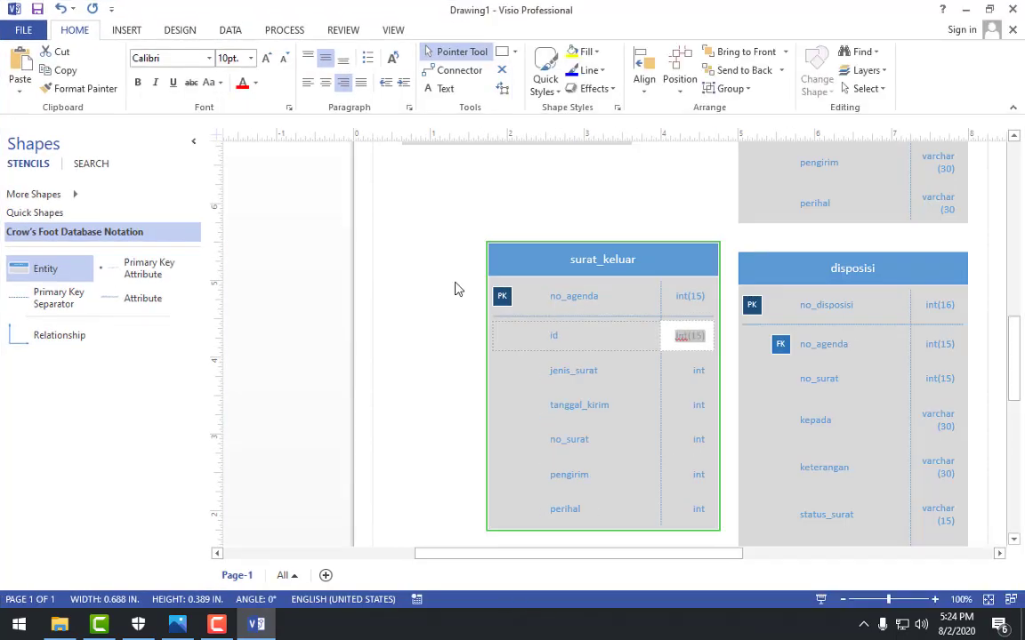
pyautogui.scroll(6, 567, 338)
pyautogui.scroll(-5, 622, 425)
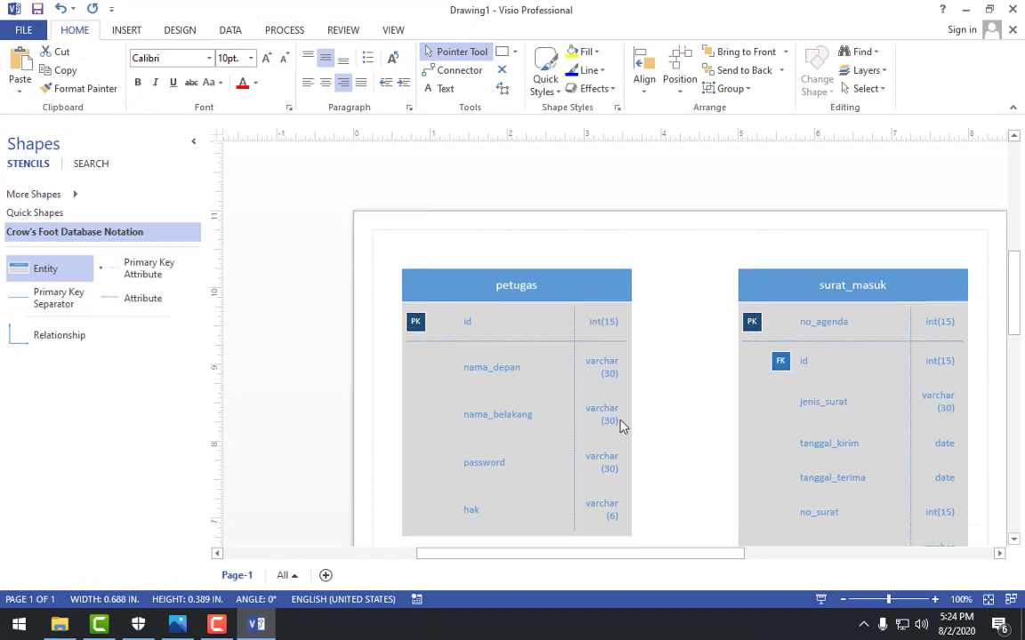
pyautogui.click(680, 388)
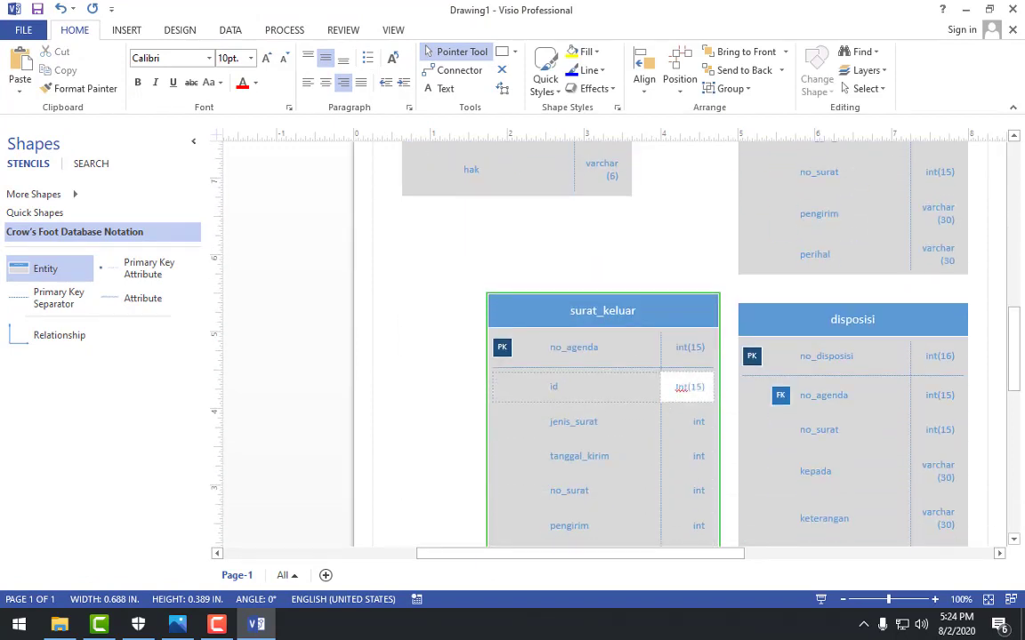
pyautogui.doubleClick(676, 388)
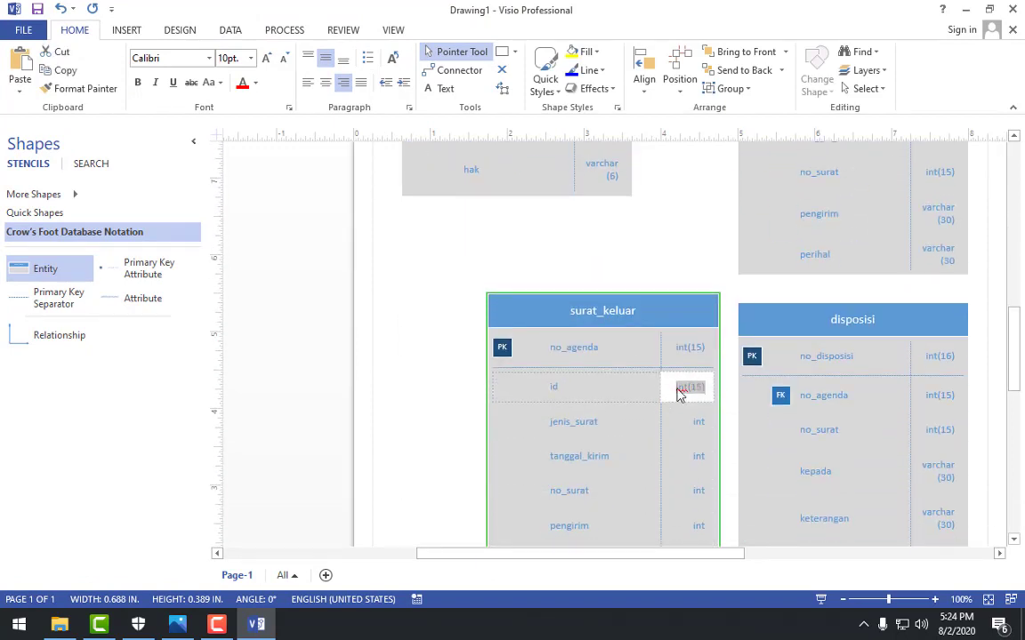
# Step: Set the data type of surat_keluar's jenis_surat attribute to varchar (30) and select the entered text
pyautogui.click(696, 421)
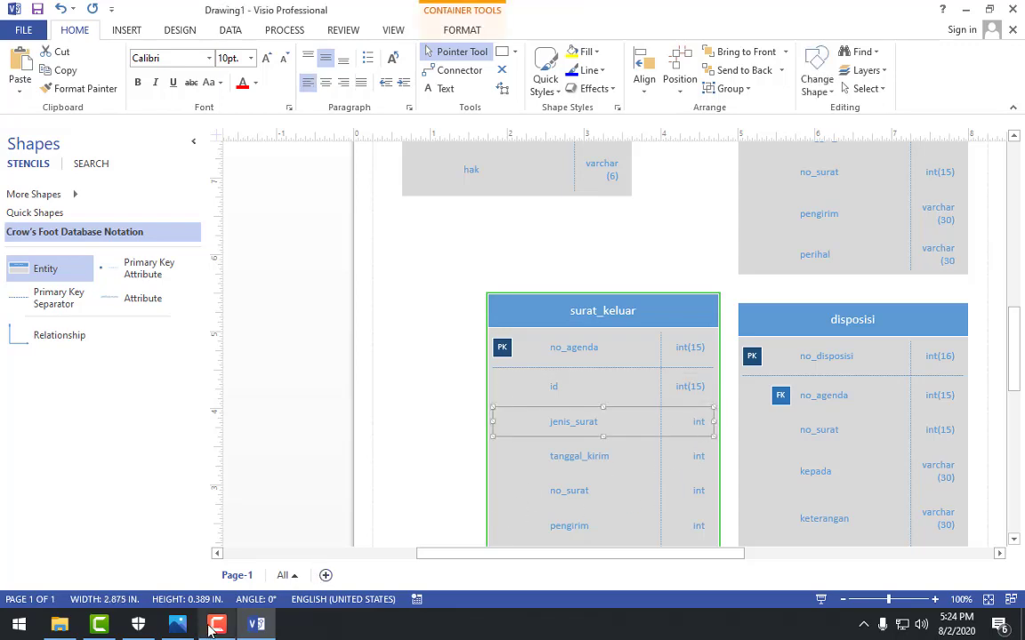
pyautogui.click(178, 626)
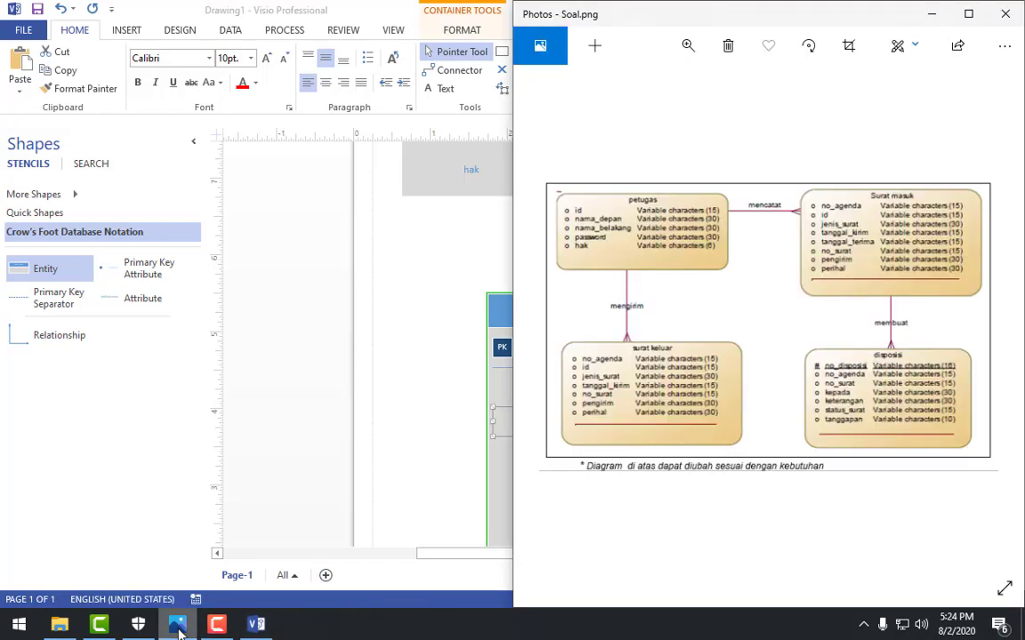
pyautogui.click(178, 626)
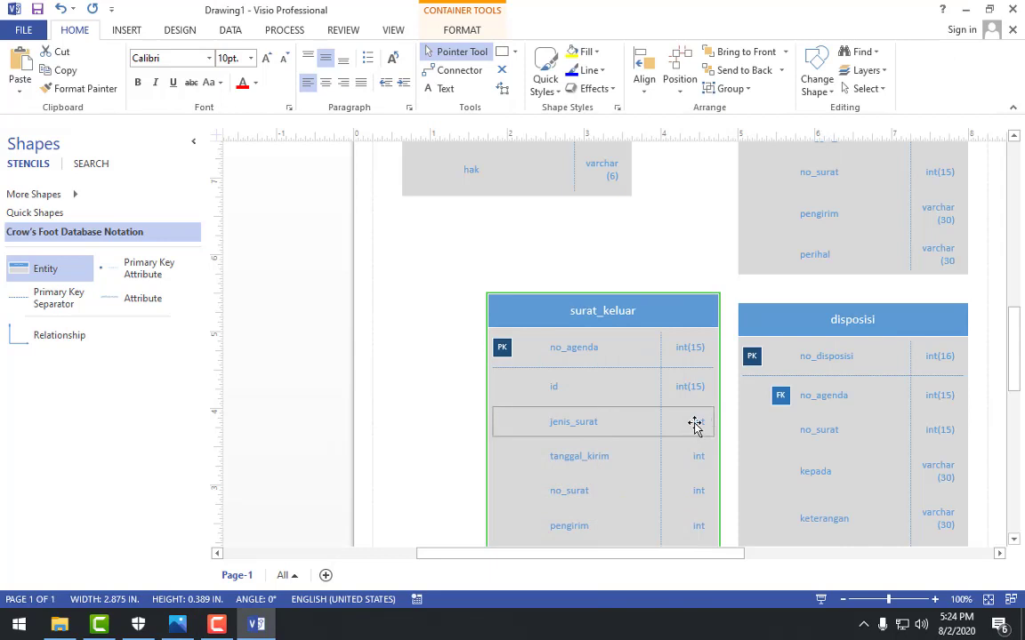
pyautogui.click(695, 425)
pyautogui.rightClick(694, 425)
pyautogui.click(767, 370)
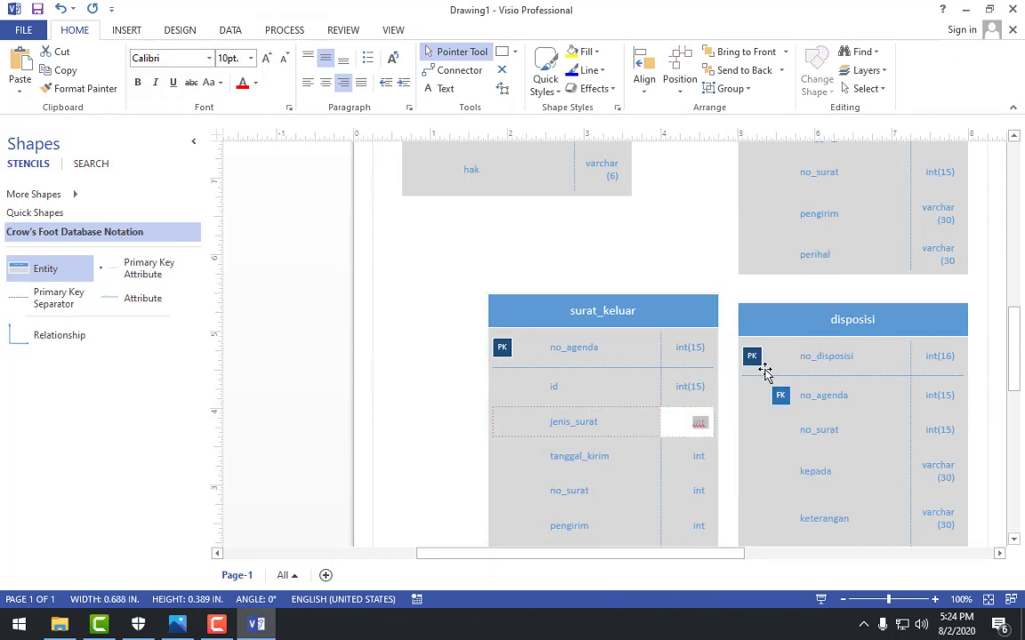
pyautogui.write('varchar')
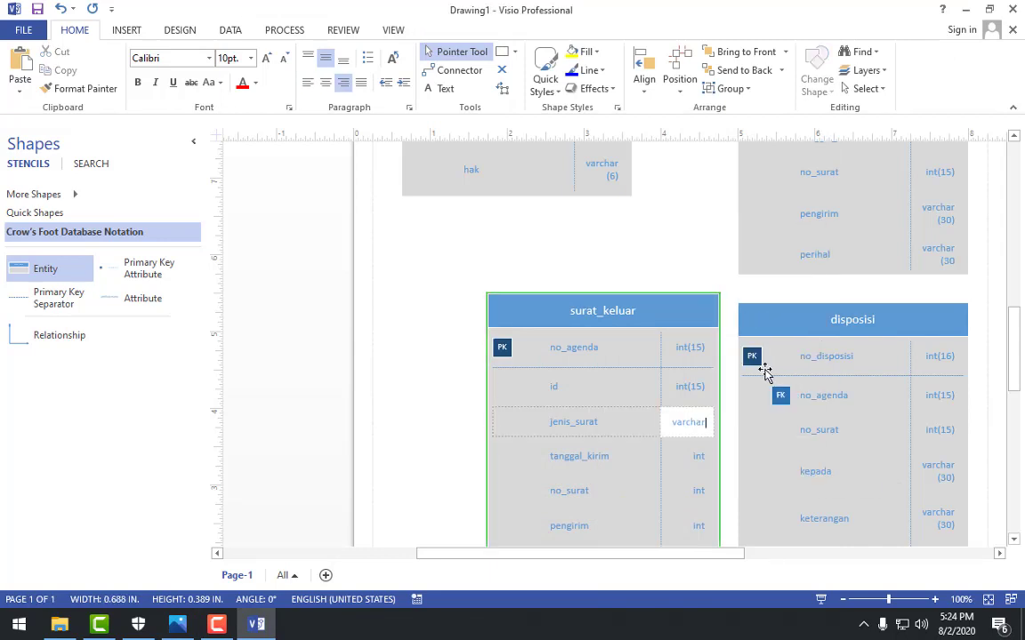
pyautogui.write(' (30')
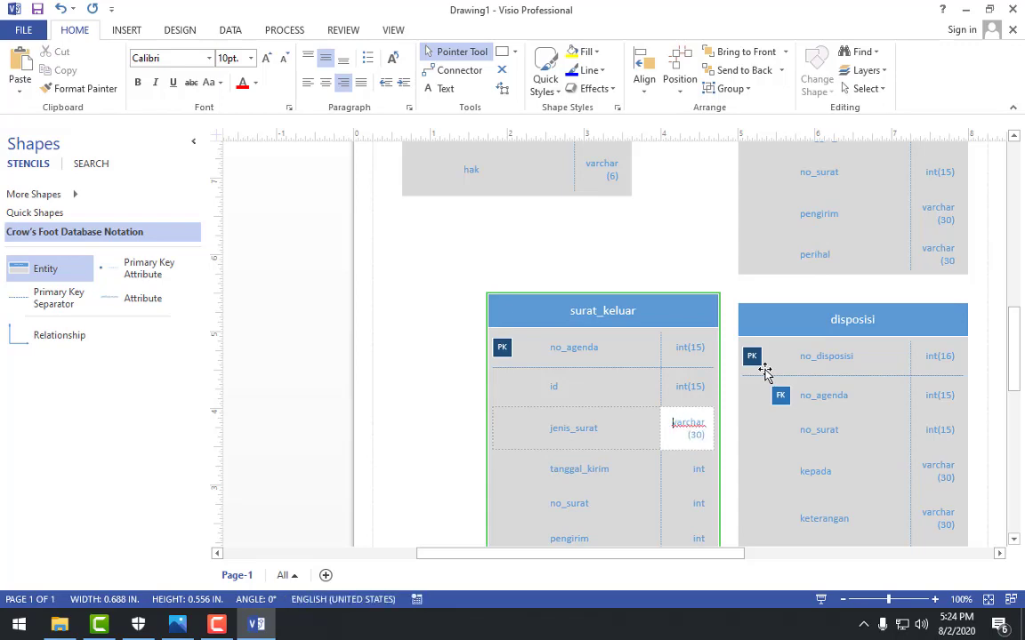
pyautogui.hotkey('ctrl', 'a')
# Step: Check the Soal.png reference and set the data type of surat_keluar's tanggal_kirim attribute to date
pyautogui.click(179, 625)
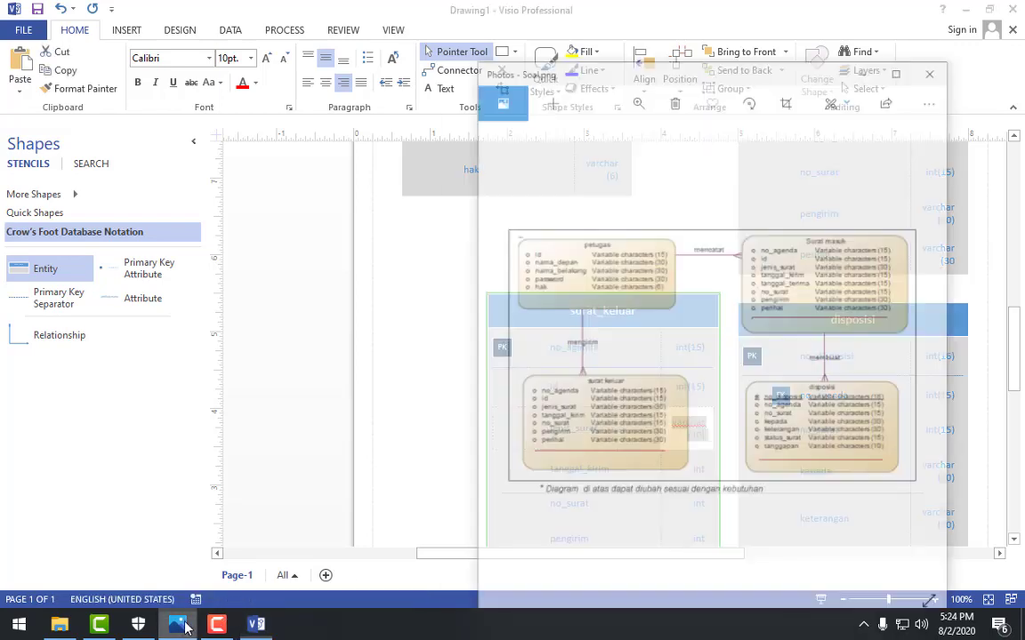
pyautogui.click(361, 509)
pyautogui.click(692, 472)
pyautogui.doubleClick(691, 470)
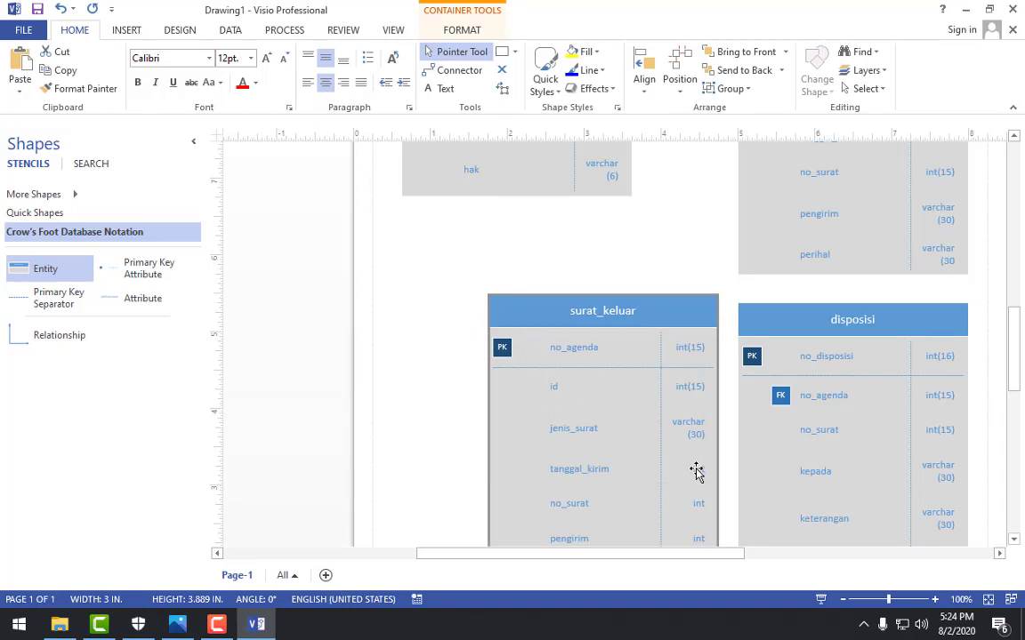
pyautogui.rightClick(697, 470)
pyautogui.click(757, 418)
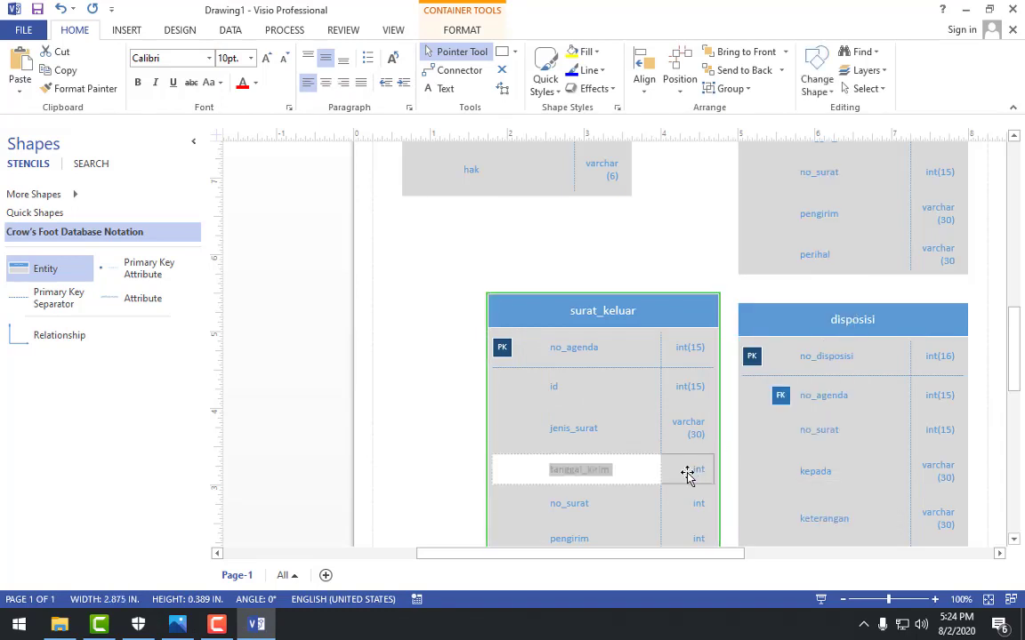
pyautogui.click(689, 478)
pyautogui.moveTo(688, 480); pyautogui.dragTo(639, 367)
pyautogui.doubleClick(639, 367)
pyautogui.click(639, 368)
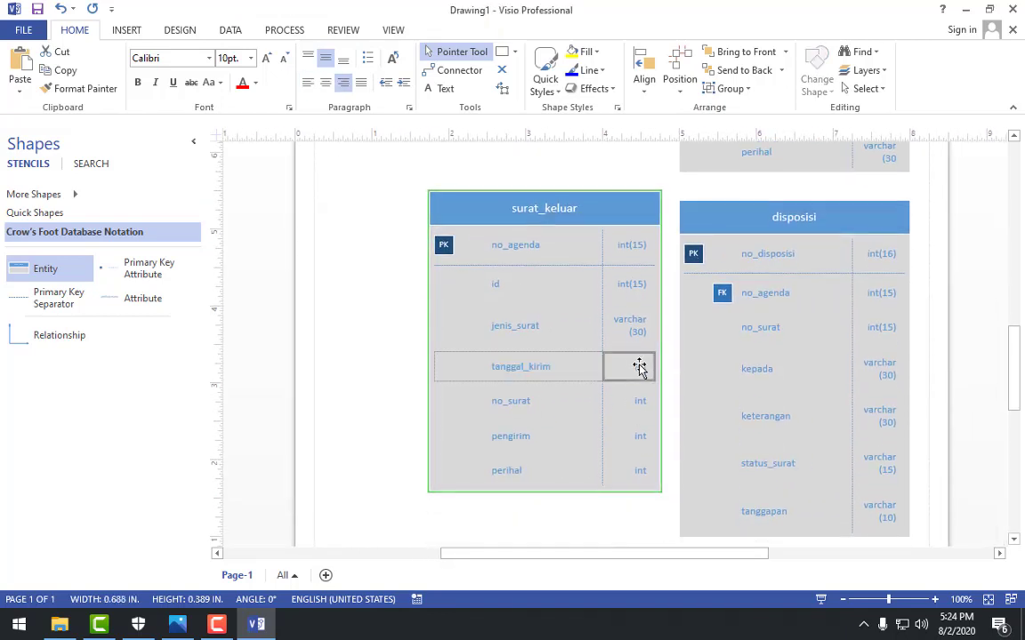
pyautogui.write('date')
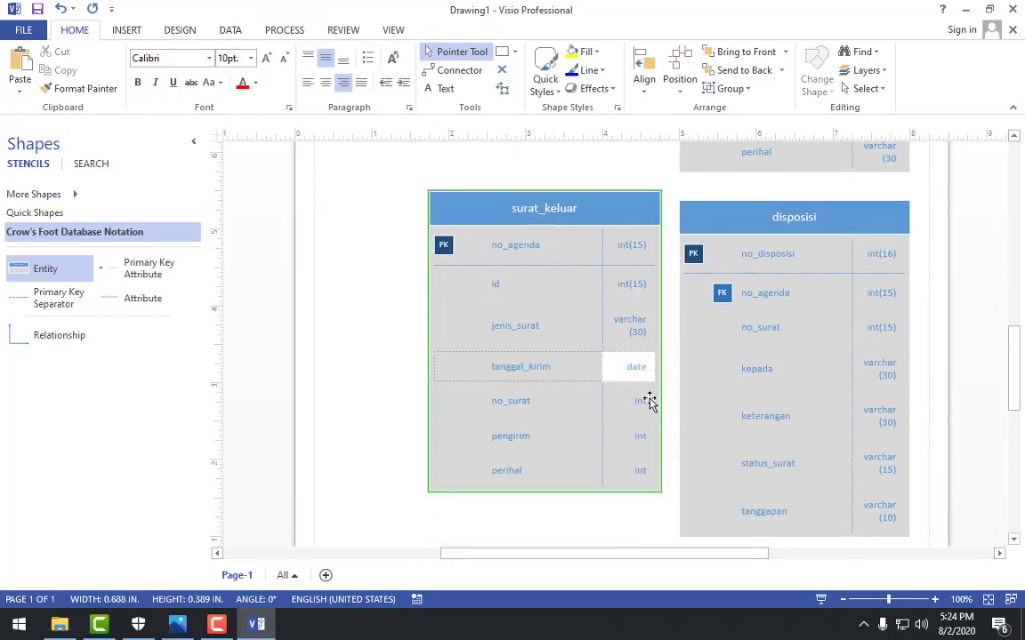
# Step: Set the data type of surat_keluar's no_surat attribute to int(15), checking its length against Soal.png
pyautogui.click(641, 403)
pyautogui.click(639, 400)
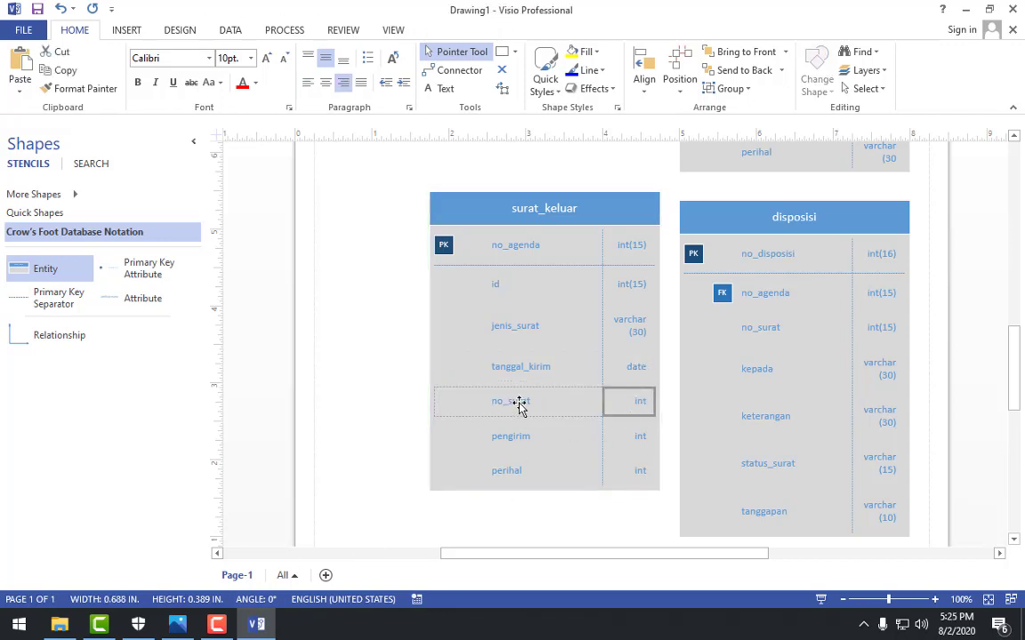
pyautogui.rightClick(640, 403)
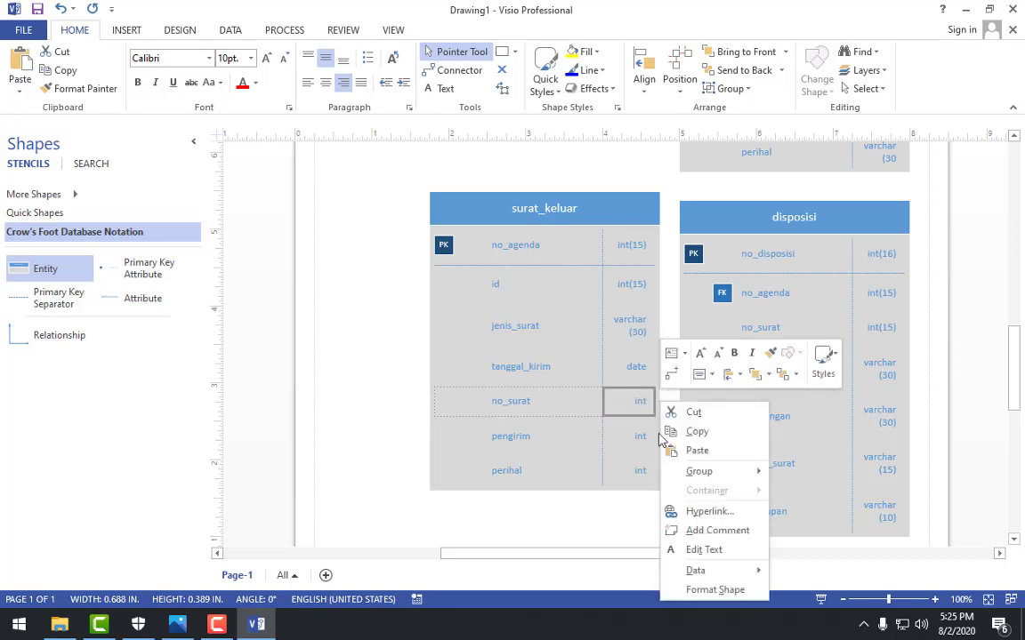
pyautogui.click(705, 549)
pyautogui.hotkey('ctrl', 'v')
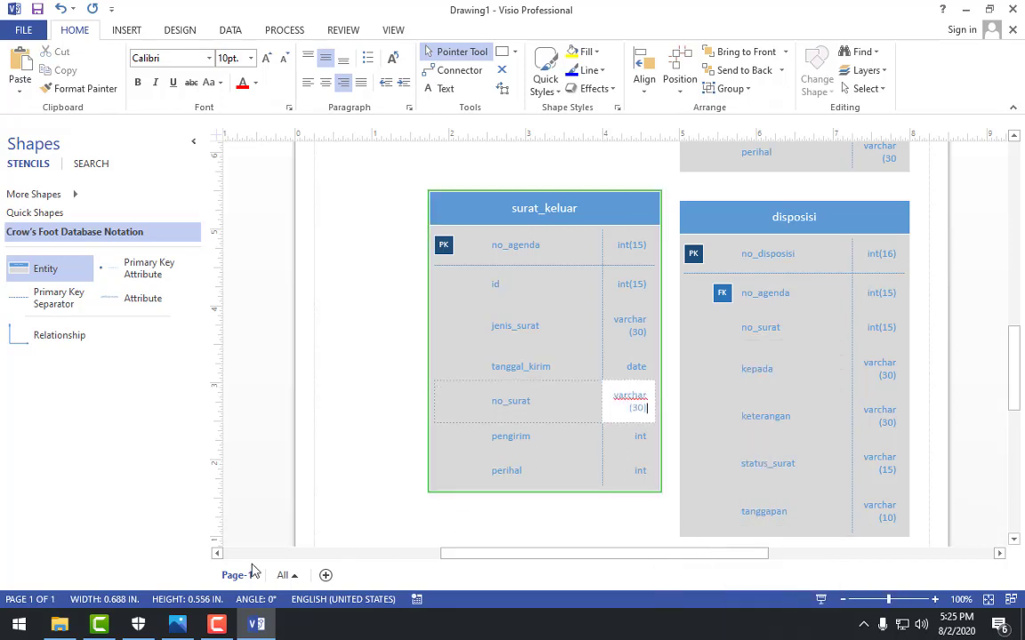
pyautogui.click(176, 626)
pyautogui.click(177, 630)
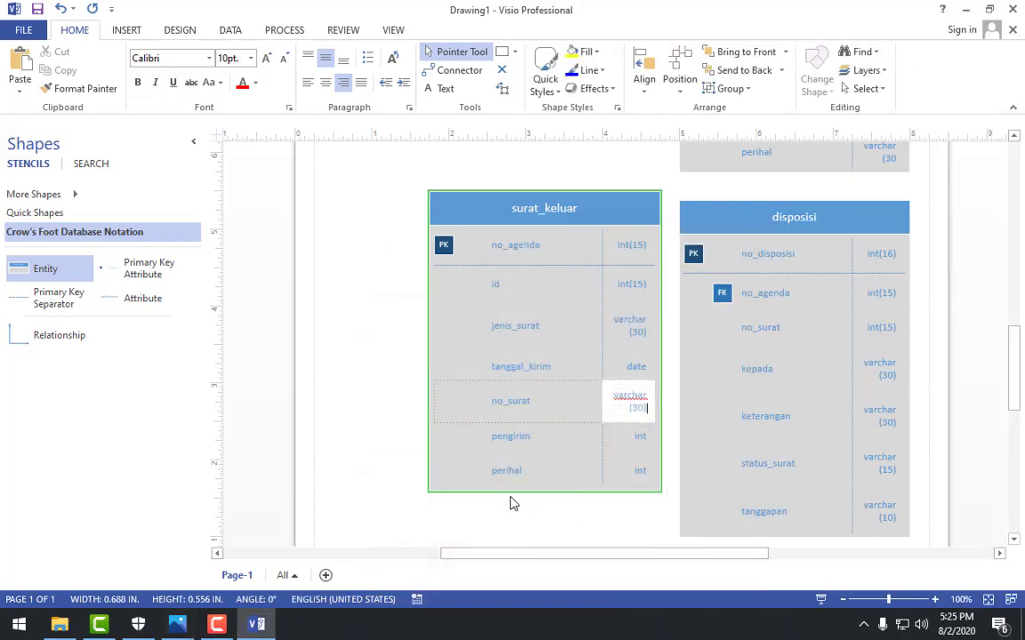
pyautogui.hotkey('ctrl', 'shift', 'Left')
pyautogui.hotkey('ctrl', 'shift', 'Left')
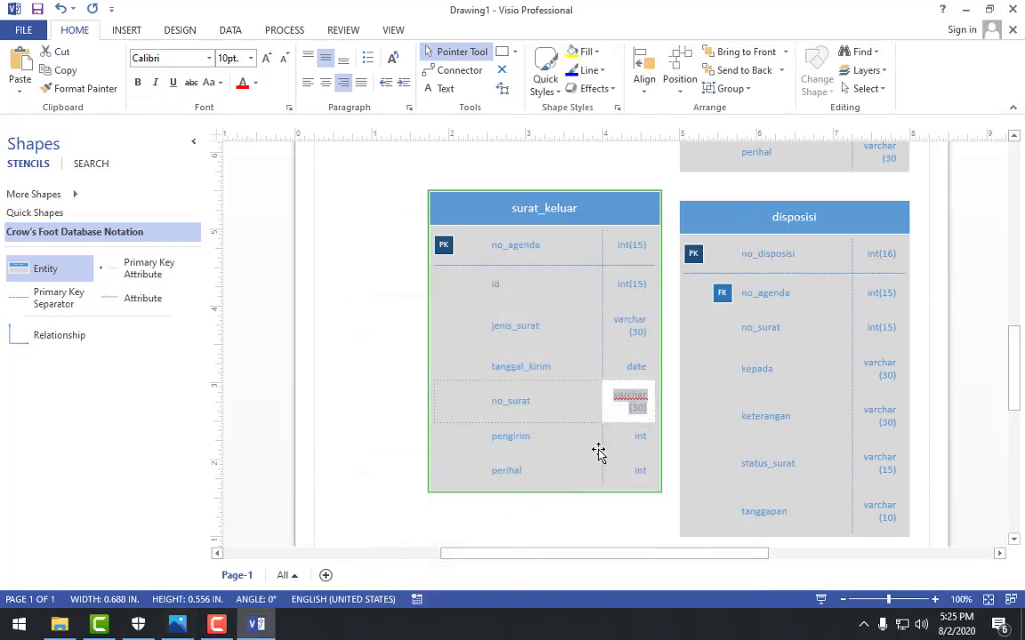
pyautogui.write('int(15')
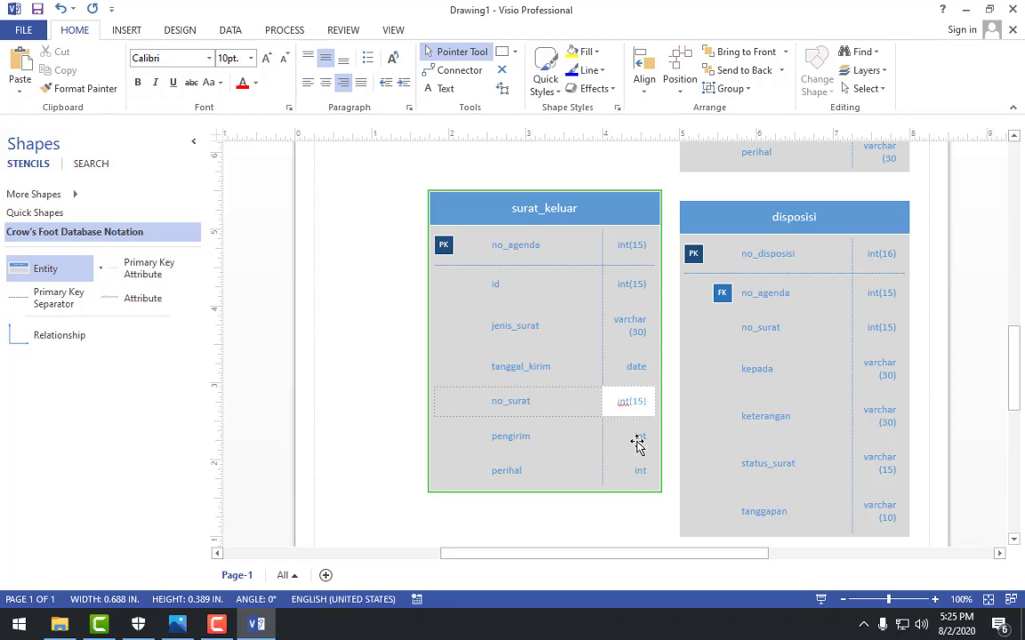
# Step: Check Soal.png and set the data type of surat_keluar's pengirim attribute to varchar (30)
pyautogui.click(637, 440)
pyautogui.click(177, 625)
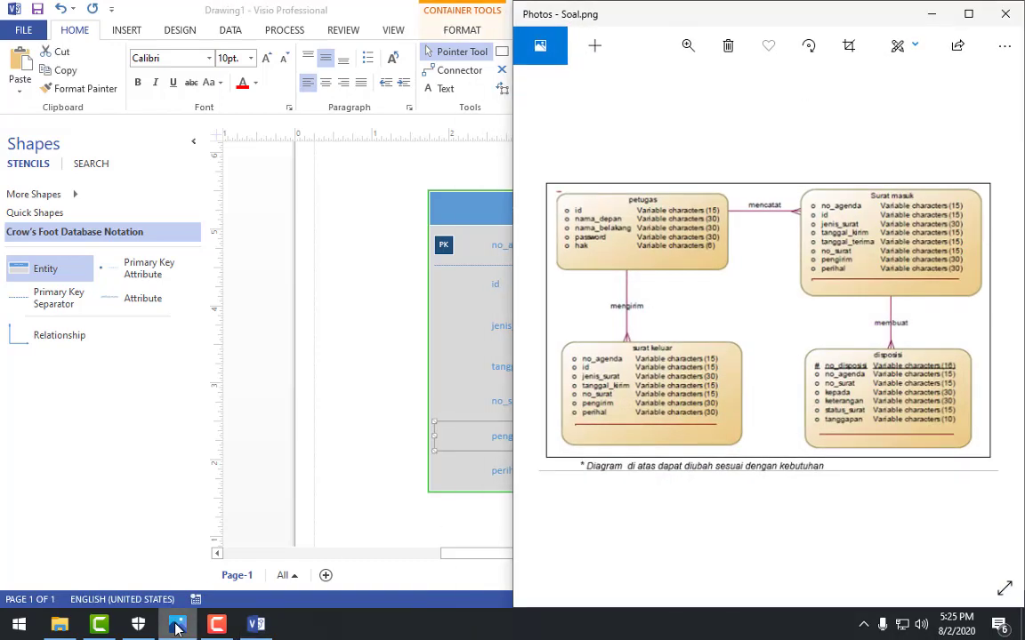
pyautogui.click(177, 625)
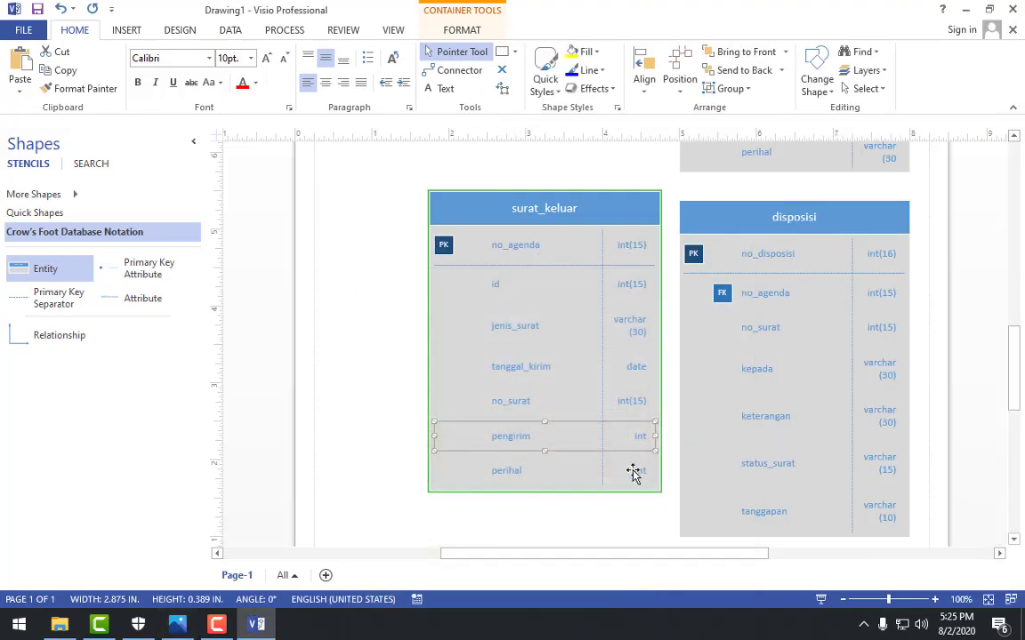
pyautogui.click(638, 439)
pyautogui.rightClick(660, 442)
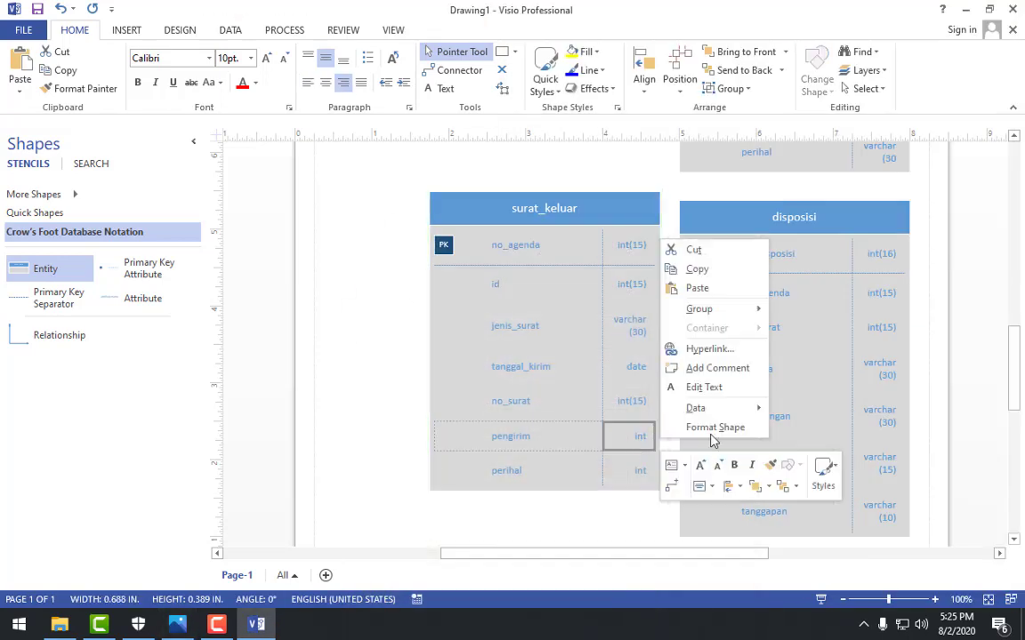
pyautogui.click(711, 388)
pyautogui.write('varchar(30)')
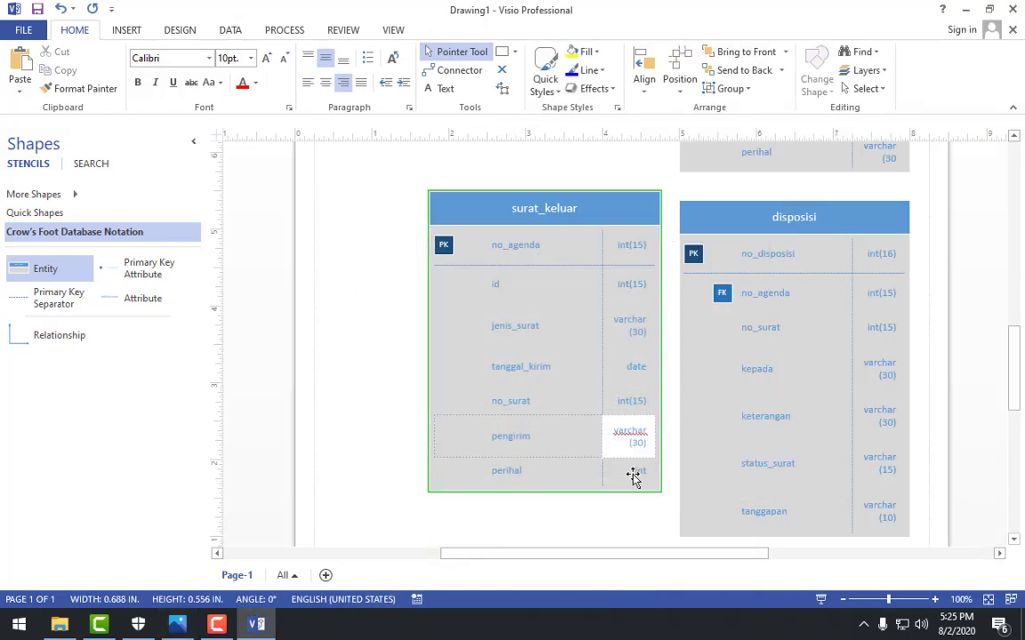
# Step: Set the data type of surat_keluar's perihal attribute to varchar (30) and compare the entity with Soal.png
pyautogui.click(177, 625)
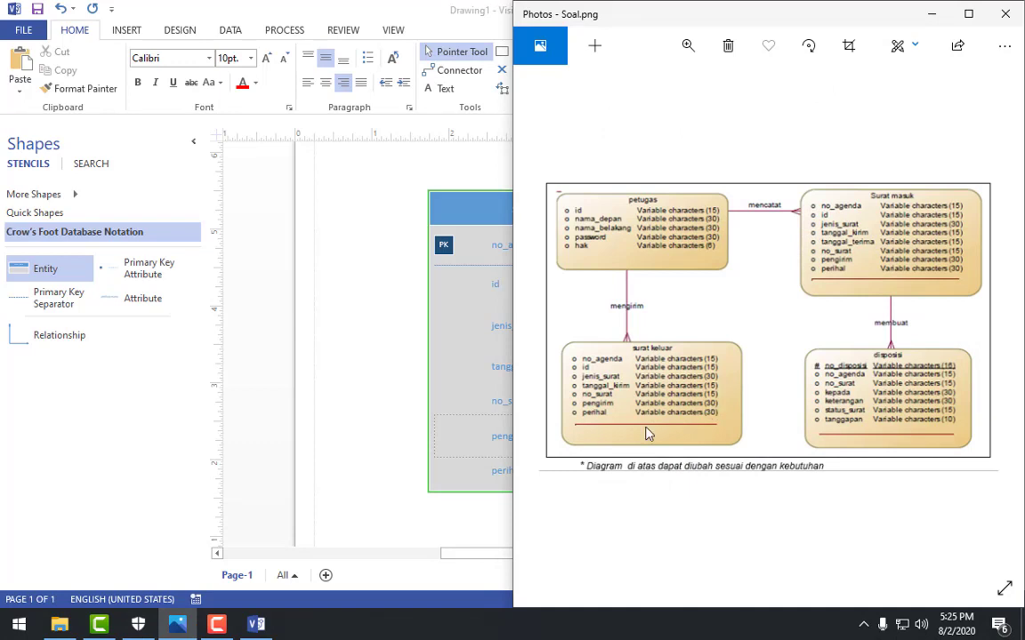
pyautogui.click(495, 476)
pyautogui.click(629, 472)
pyautogui.click(636, 473)
pyautogui.click(638, 472)
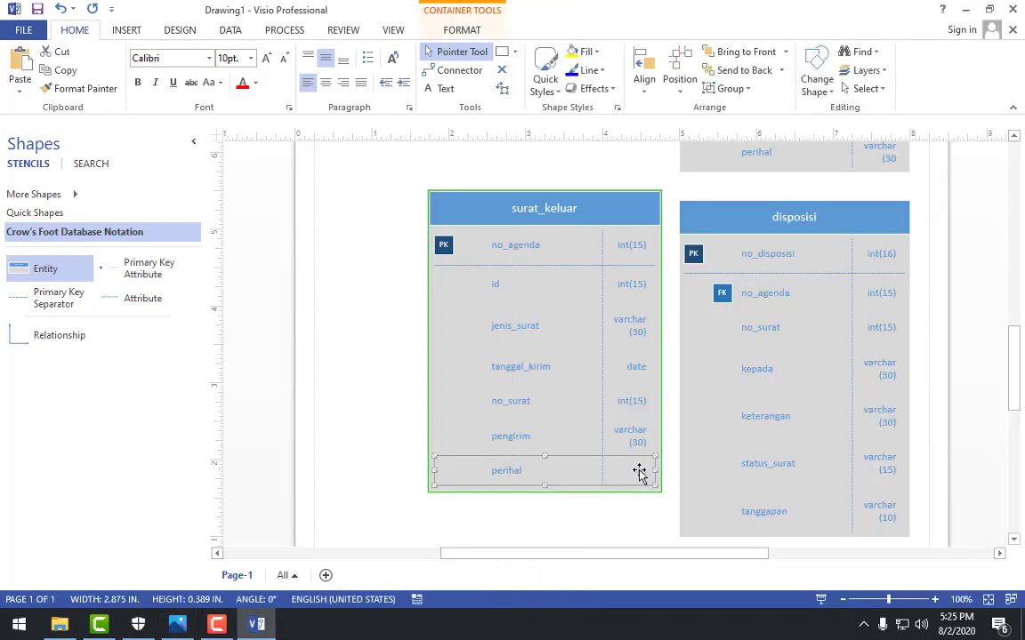
pyautogui.rightClick(640, 472)
pyautogui.click(709, 418)
pyautogui.click(638, 471)
pyautogui.click(638, 471)
pyautogui.rightClick(638, 471)
pyautogui.click(709, 416)
pyautogui.hotkey('ctrl', 'v')
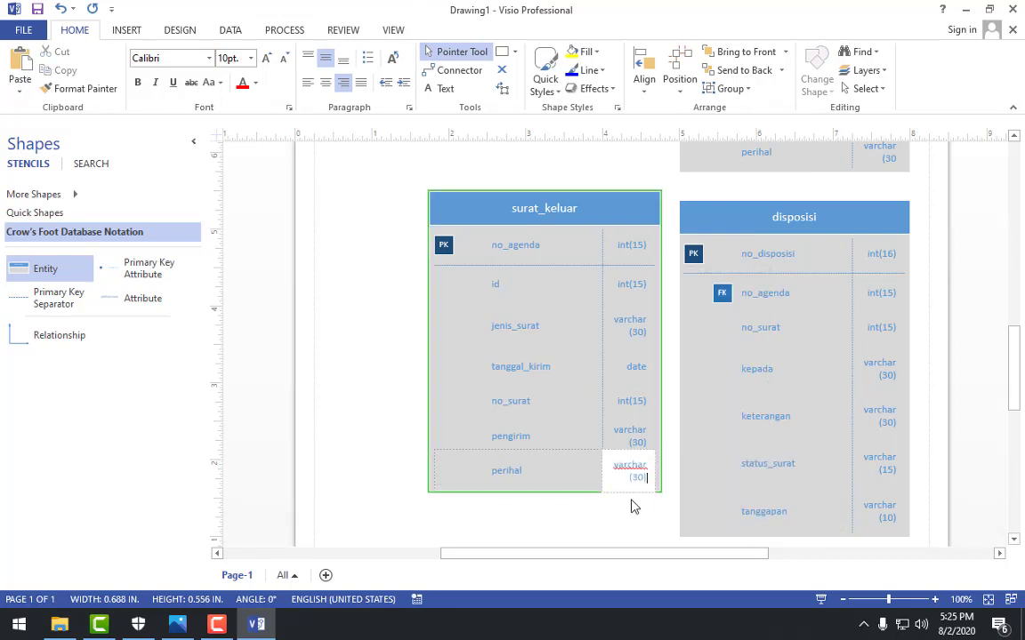
pyautogui.click(528, 526)
pyautogui.click(177, 625)
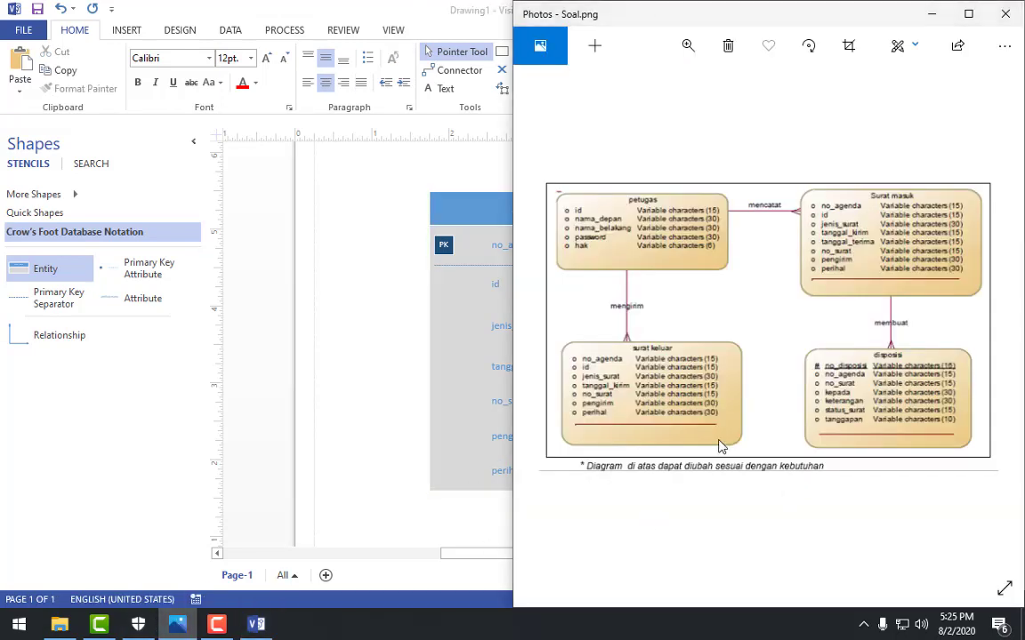
# Step: Switch back to Visio and move the surat_keluar entity beneath the petugas entity
pyautogui.click(366, 345)
pyautogui.click(842, 602)
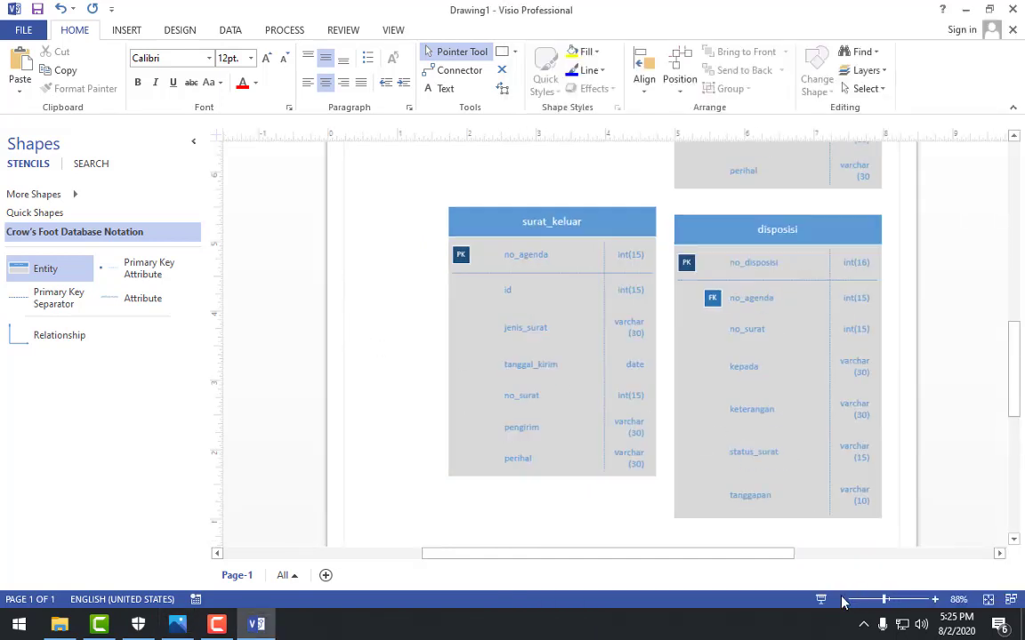
pyautogui.click(842, 600)
pyautogui.click(843, 599)
pyautogui.scroll(2, 1005, 335)
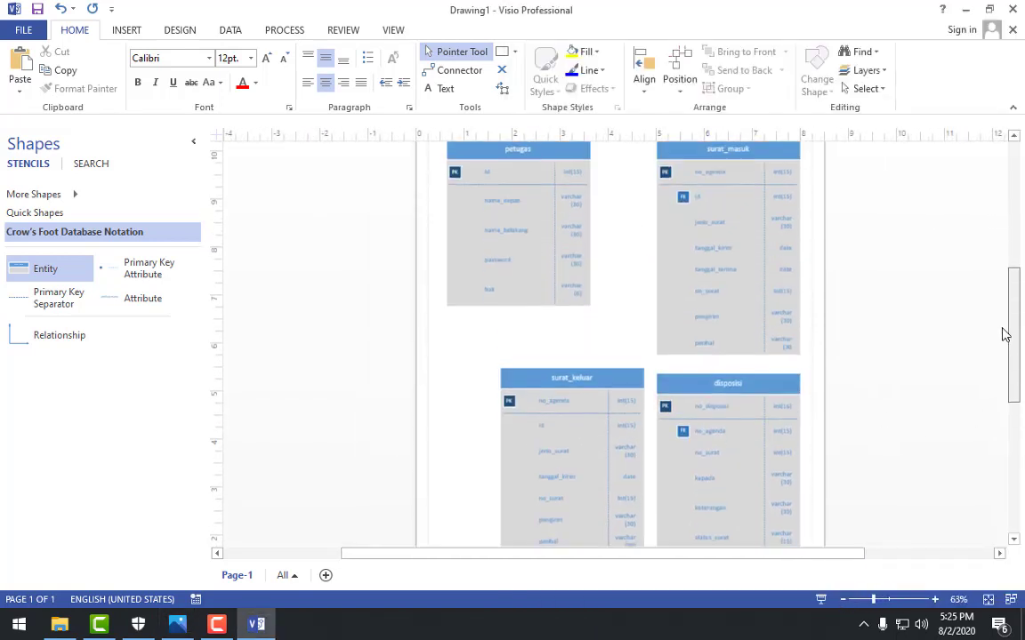
pyautogui.scroll(-1, 1007, 328)
pyautogui.scroll(2, 1008, 322)
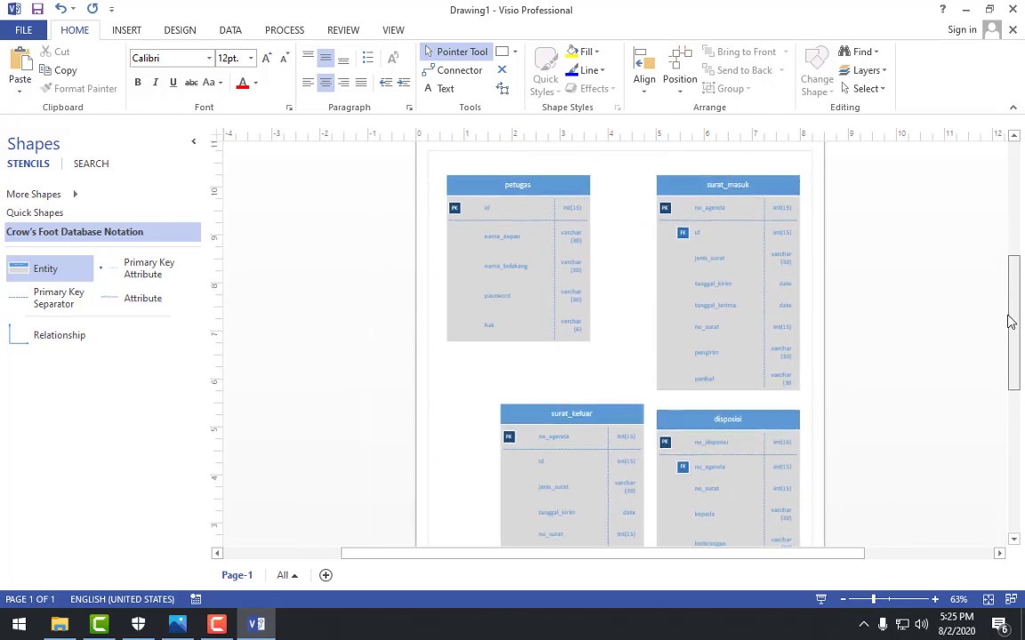
pyautogui.moveTo(1011, 321); pyautogui.dragTo(1011, 329)
pyautogui.moveTo(584, 391); pyautogui.dragTo(534, 369)
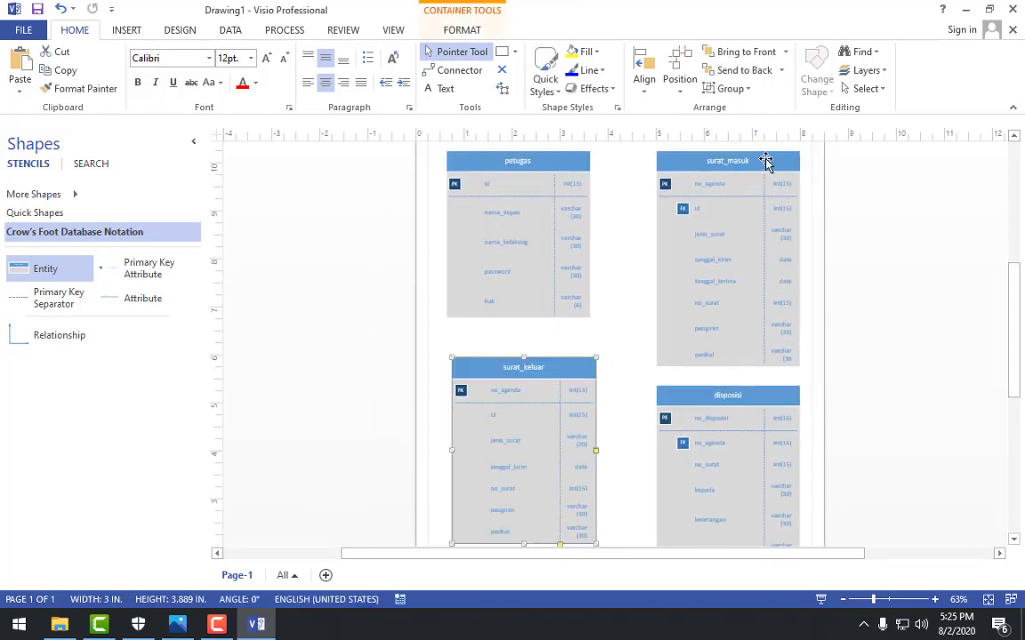
# Step: Shift surat_masuk slightly toward petugas and place the disposisi entity directly beneath it, aligned with its edges
pyautogui.moveTo(754, 161)
pyautogui.mouseDown()
pyautogui.moveTo(727, 163)
pyautogui.moveTo(750, 162)
pyautogui.mouseUp()
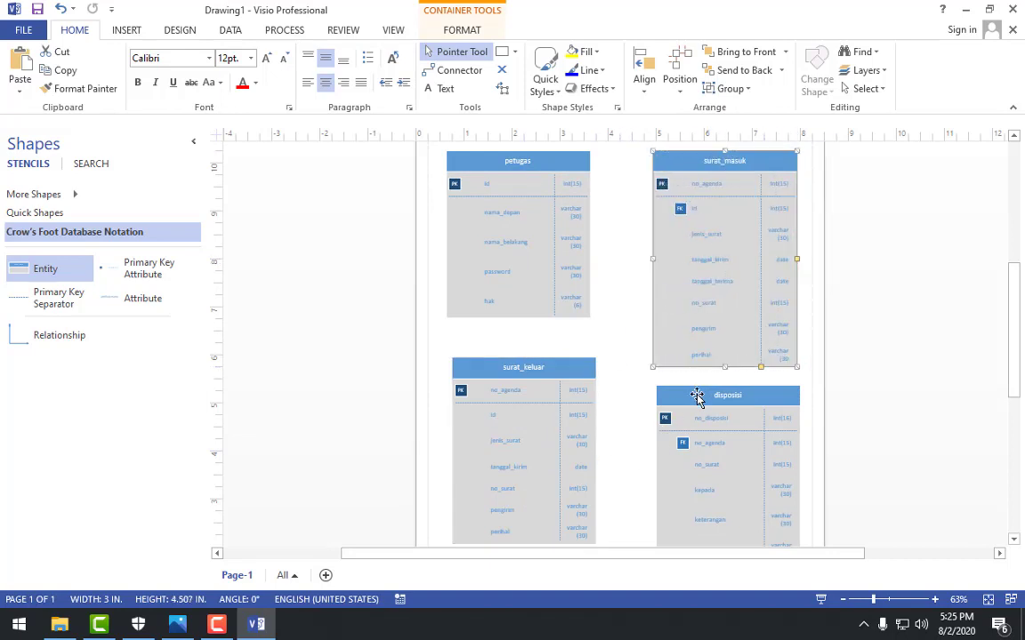
pyautogui.moveTo(697, 398); pyautogui.dragTo(670, 412)
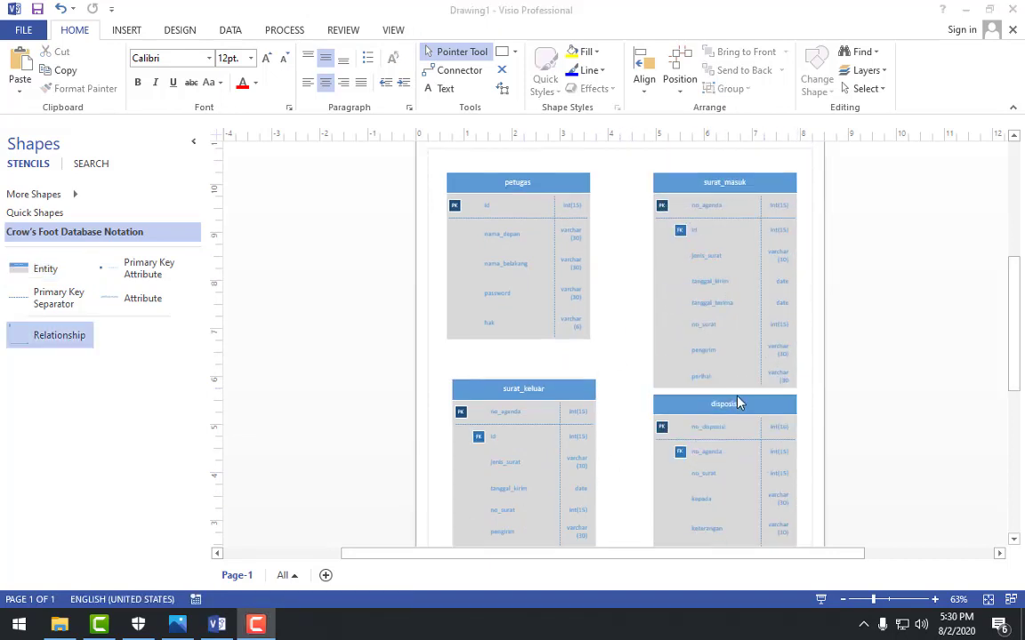
pyautogui.click(827, 377)
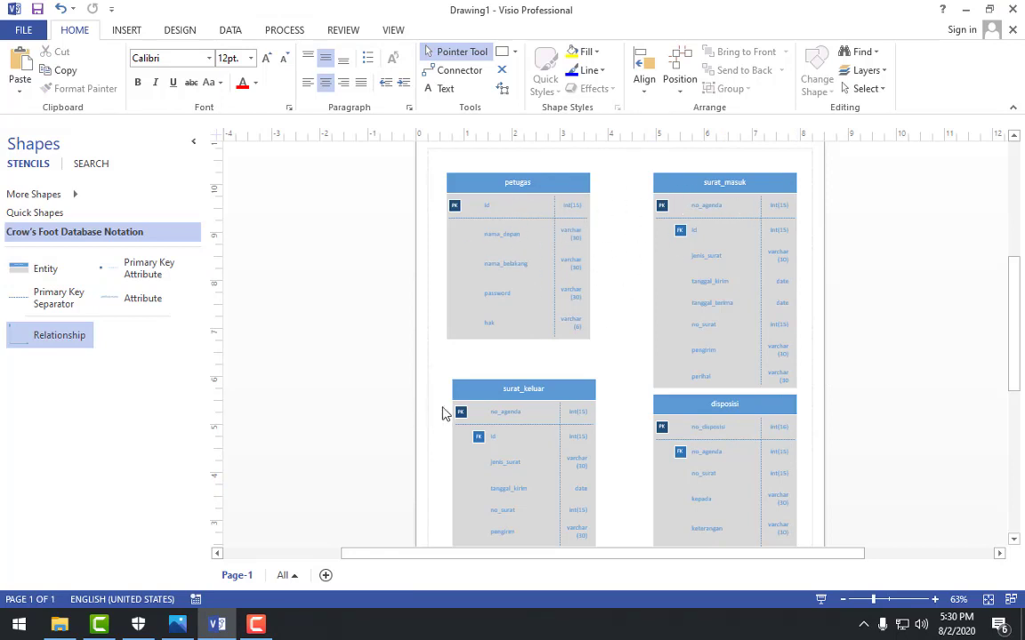
# Step: Check Soal.png and add a relationship from the id attribute of petugas to the foreign key id of surat_masuk
pyautogui.click(177, 623)
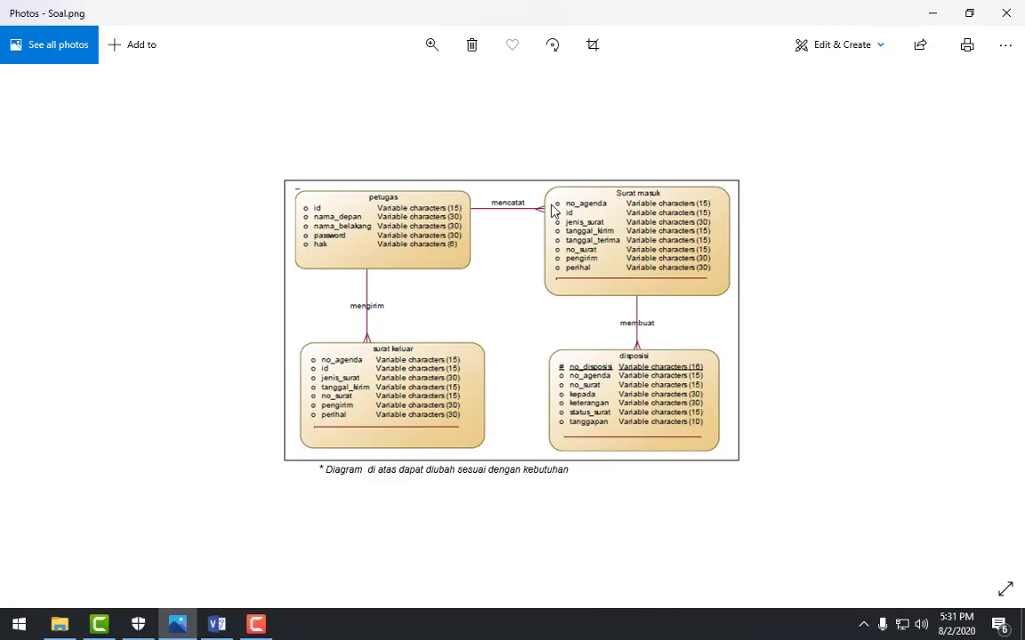
pyautogui.click(932, 15)
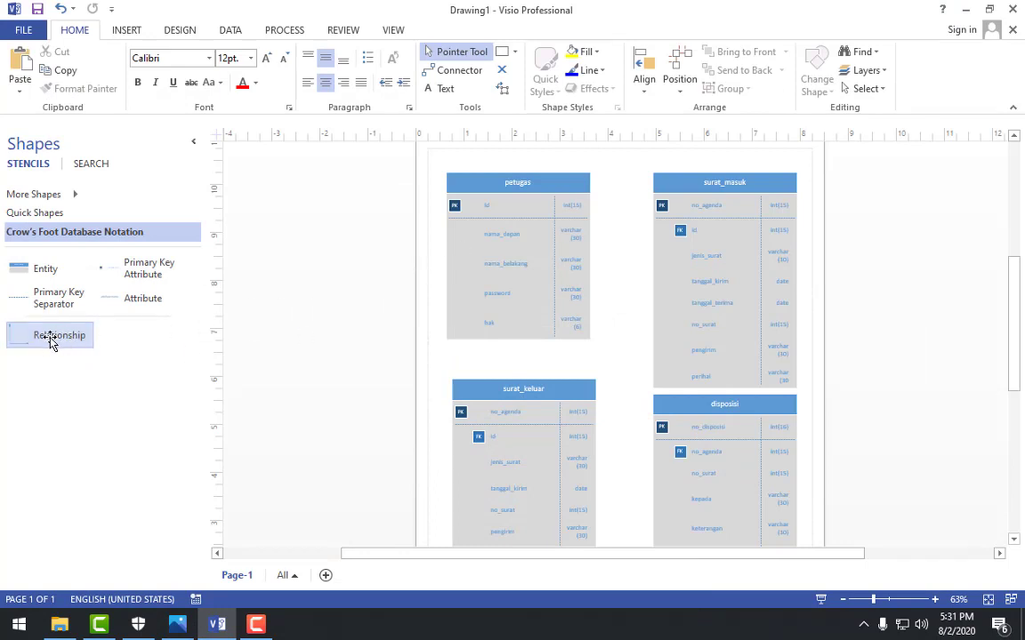
pyautogui.moveTo(50, 340); pyautogui.dragTo(620, 227)
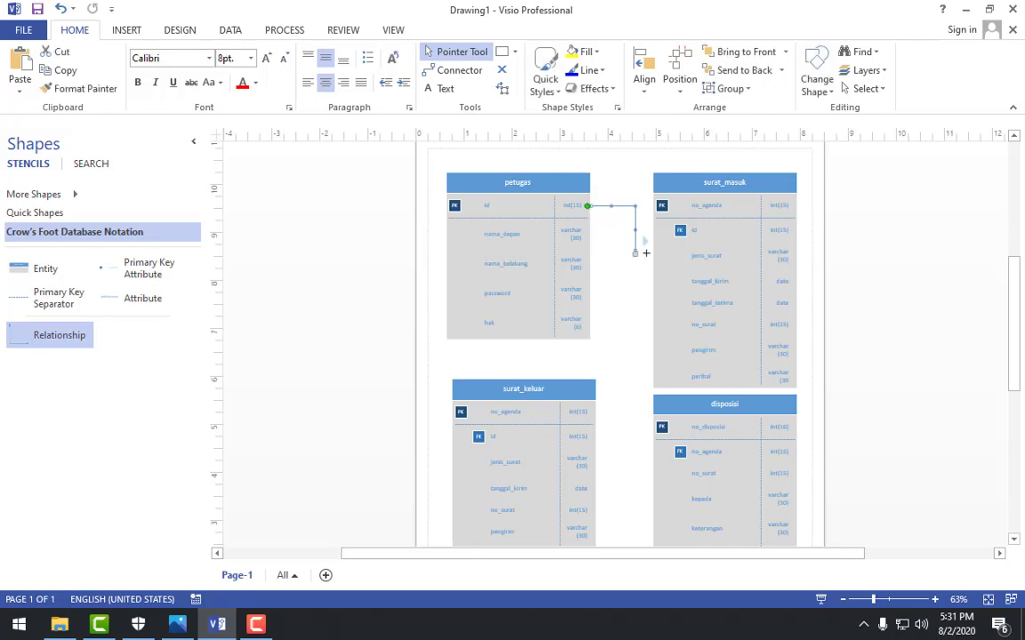
pyautogui.moveTo(635, 254); pyautogui.dragTo(659, 235)
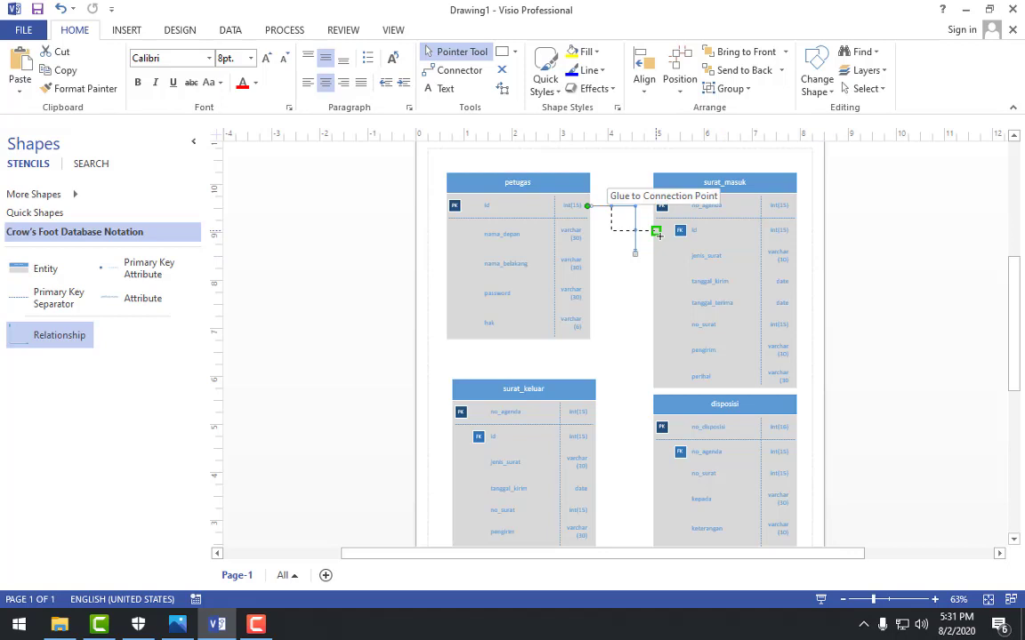
pyautogui.moveTo(659, 235); pyautogui.dragTo(659, 235)
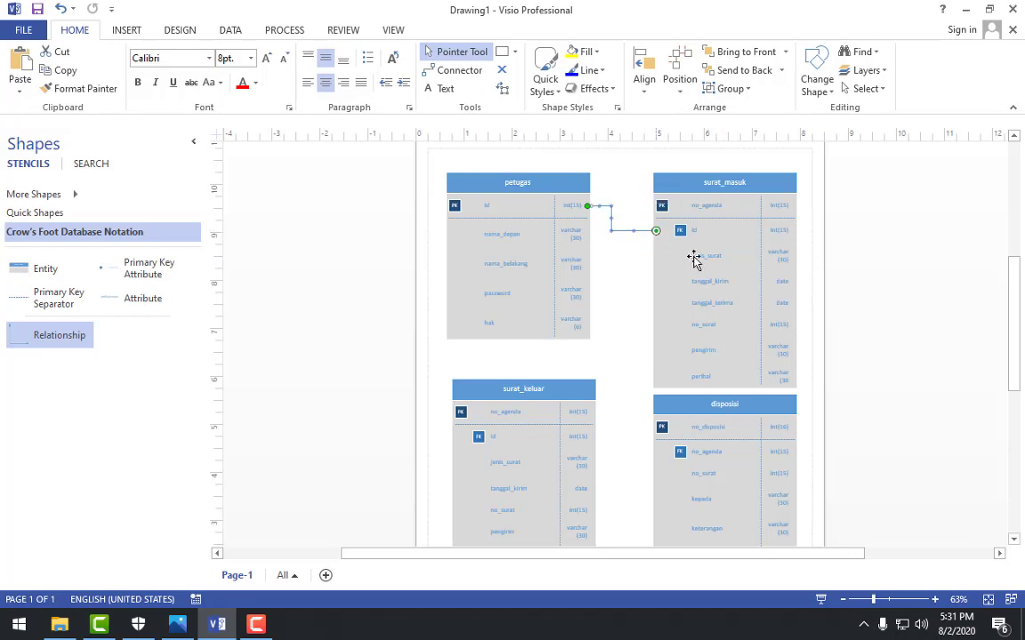
pyautogui.click(626, 288)
# Step: Examine the end symbols of the petugas–surat_masuk relationship and compare them with the mencatat relationship in Soal.png
pyautogui.click(927, 600)
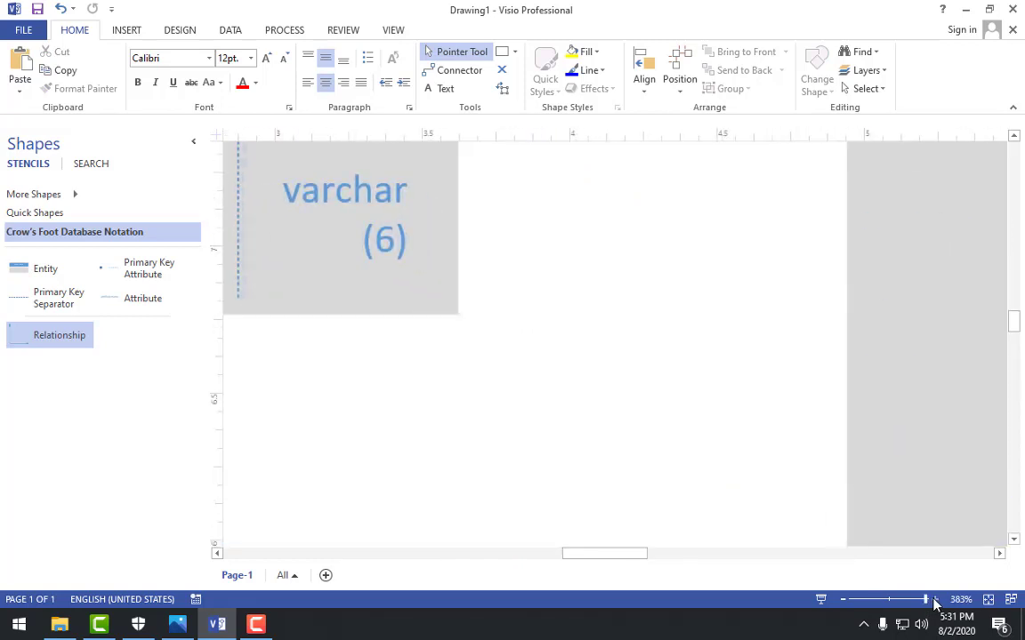
pyautogui.click(842, 601)
pyautogui.click(842, 603)
pyautogui.click(841, 603)
pyautogui.click(839, 603)
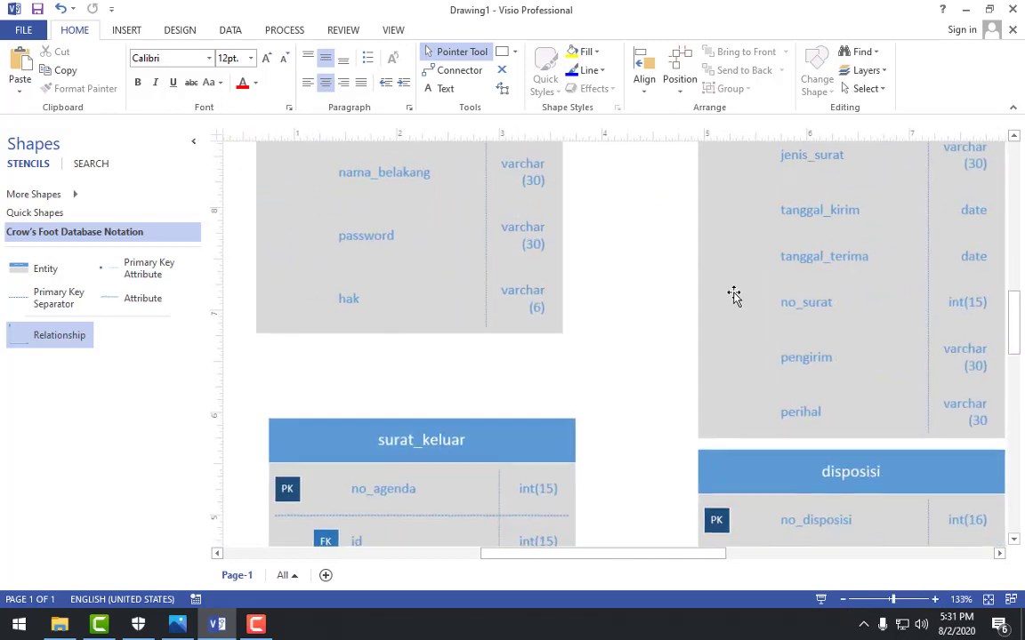
pyautogui.scroll(8, 722, 307)
pyautogui.scroll(-2, 649, 400)
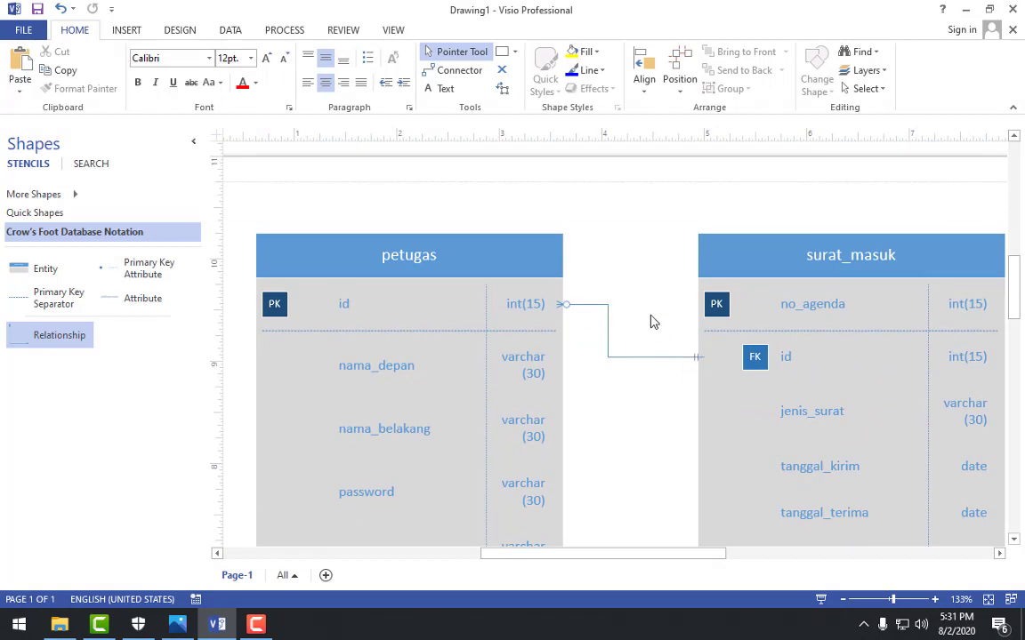
pyautogui.click(178, 624)
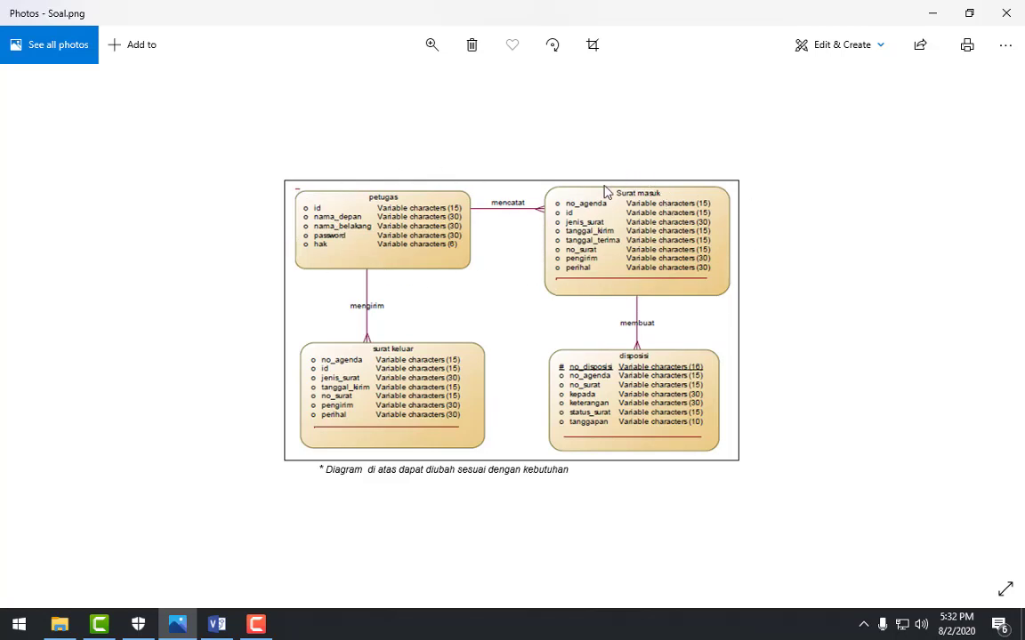
pyautogui.hotkey('alt', 'Tab')
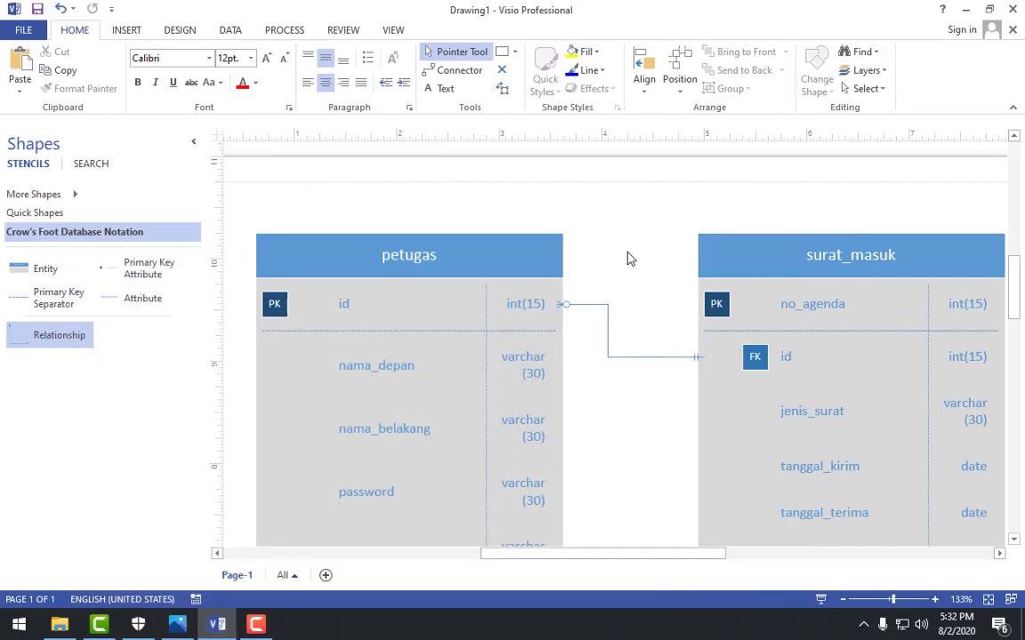
# Step: Set the begin symbol of the petugas–surat_masuk relationship to 1 and only 1
pyautogui.click(578, 304)
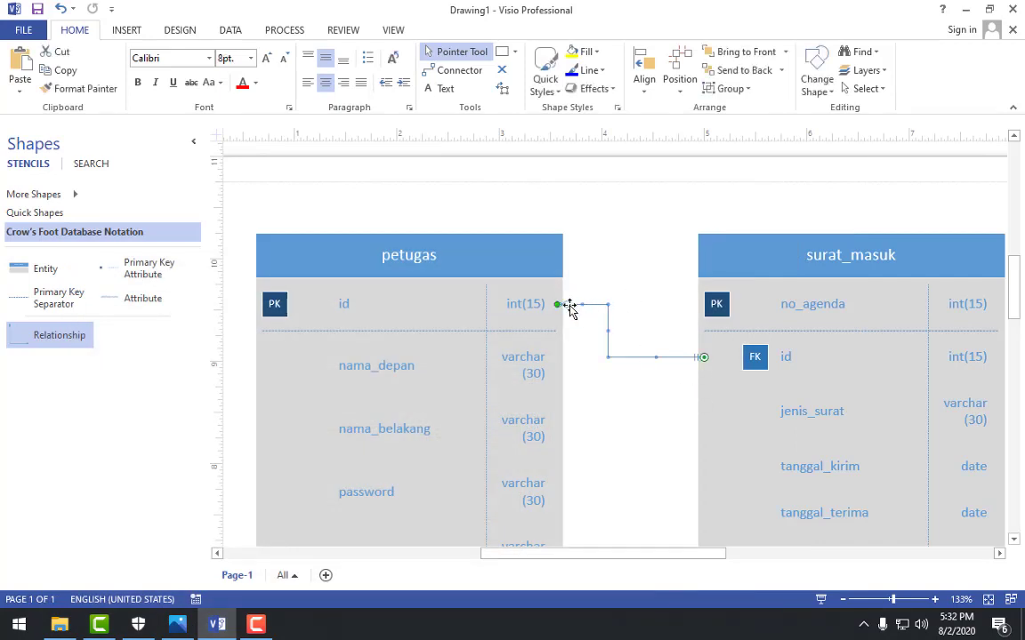
pyautogui.rightClick(574, 308)
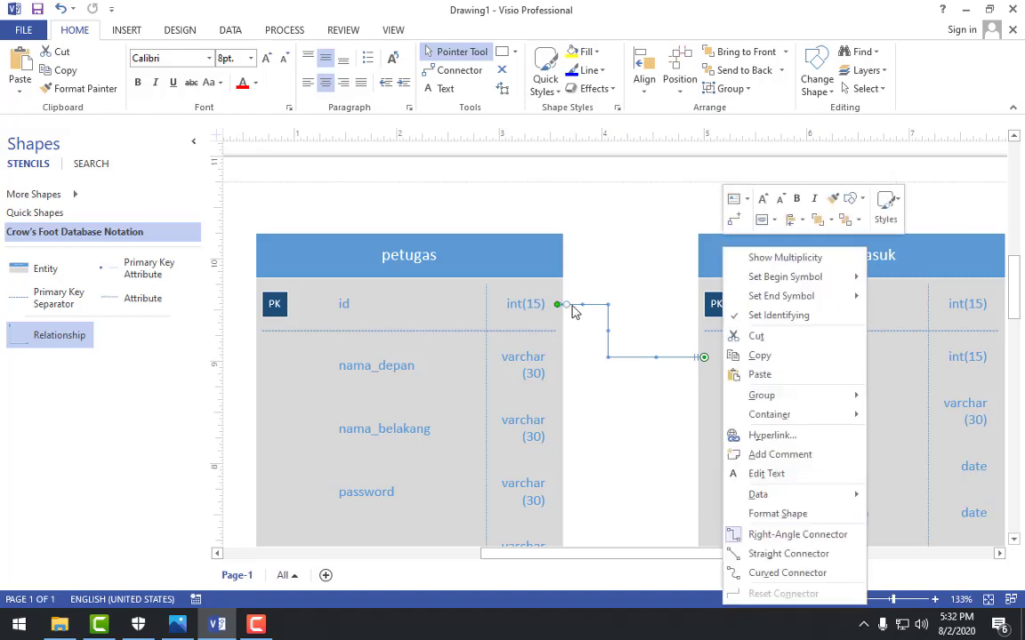
pyautogui.moveTo(841, 281)
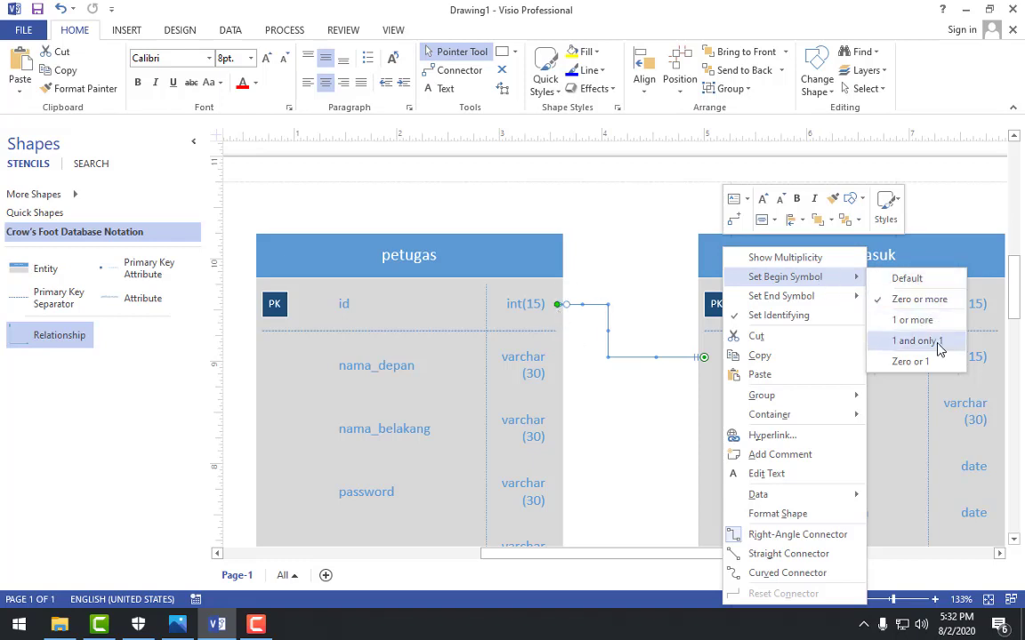
pyautogui.click(881, 320)
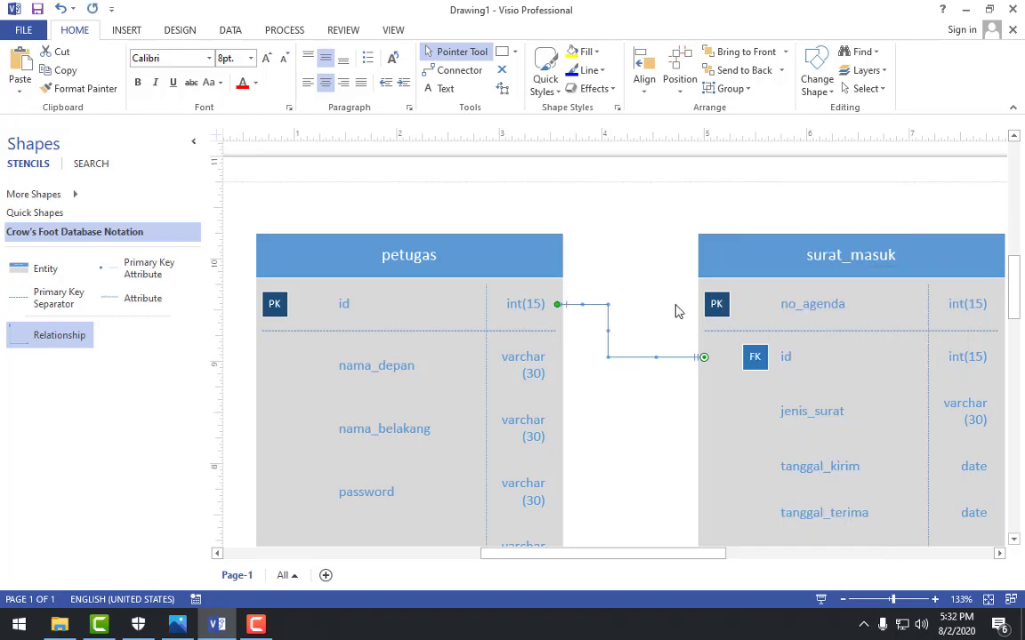
pyautogui.rightClick(600, 304)
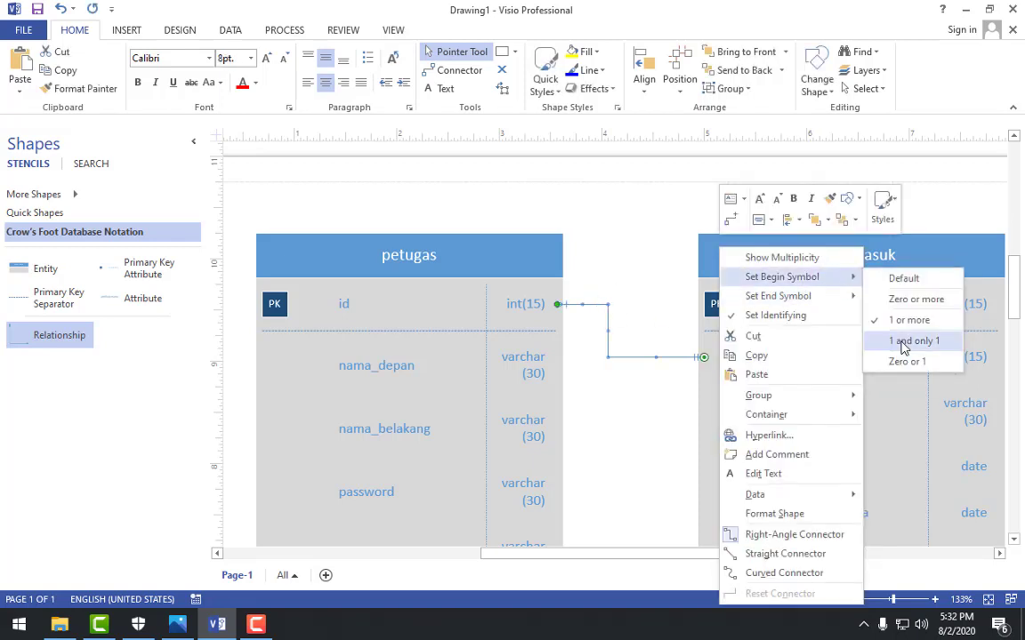
pyautogui.click(902, 343)
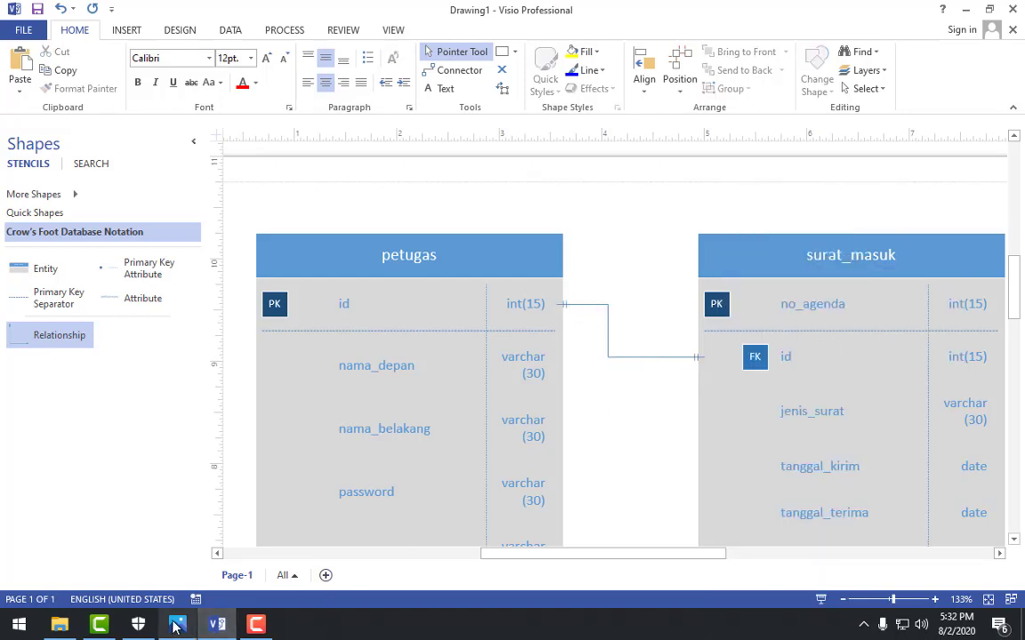
# Step: Check Soal.png and set the end symbol of the relationship at surat_masuk to Zero or more
pyautogui.hotkey('alt', 'Tab')
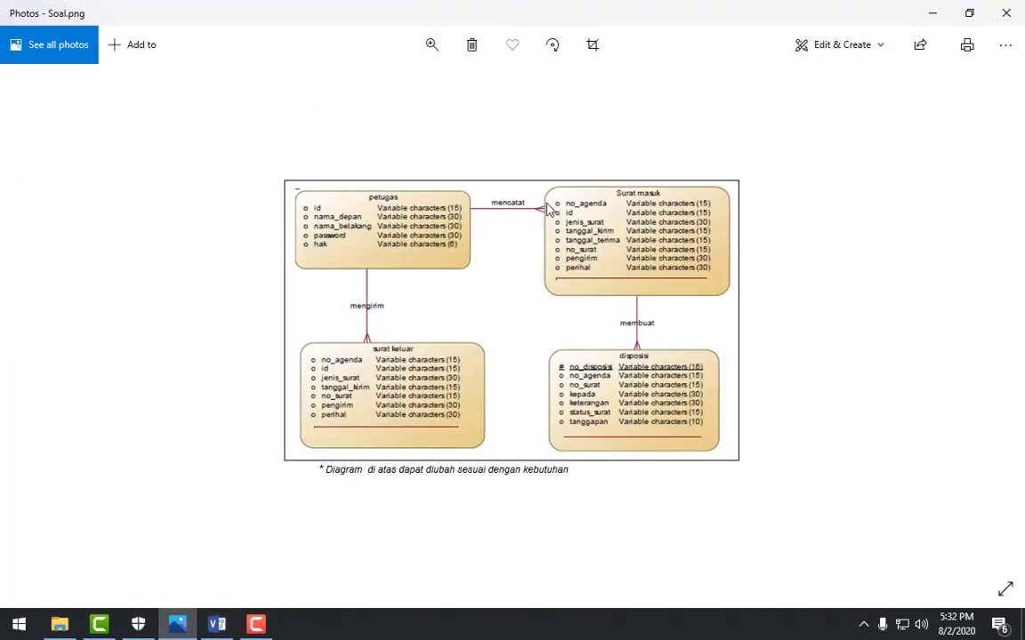
pyautogui.click(936, 13)
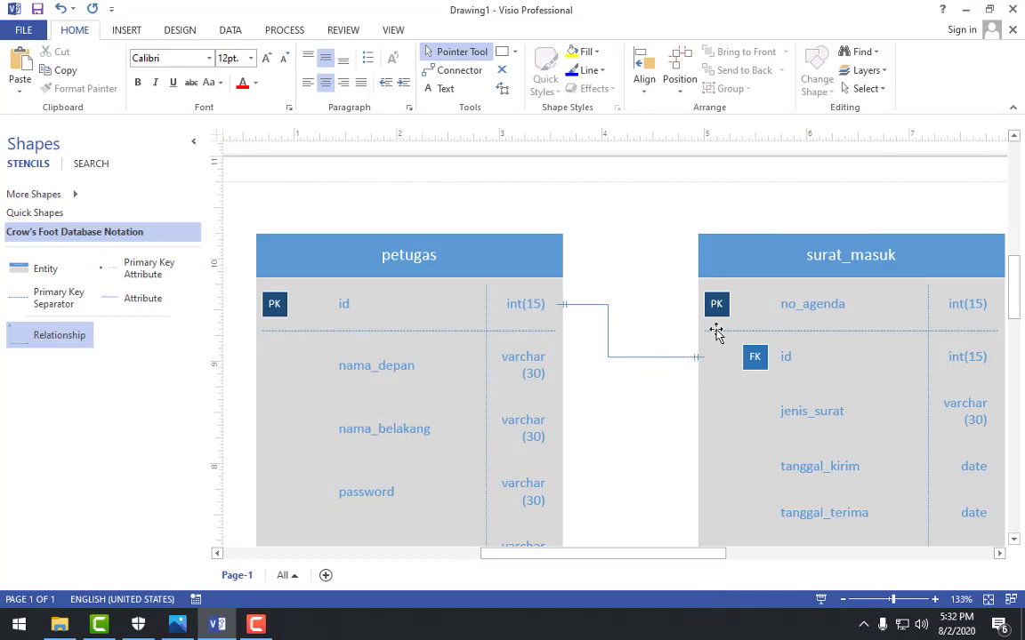
pyautogui.click(678, 357)
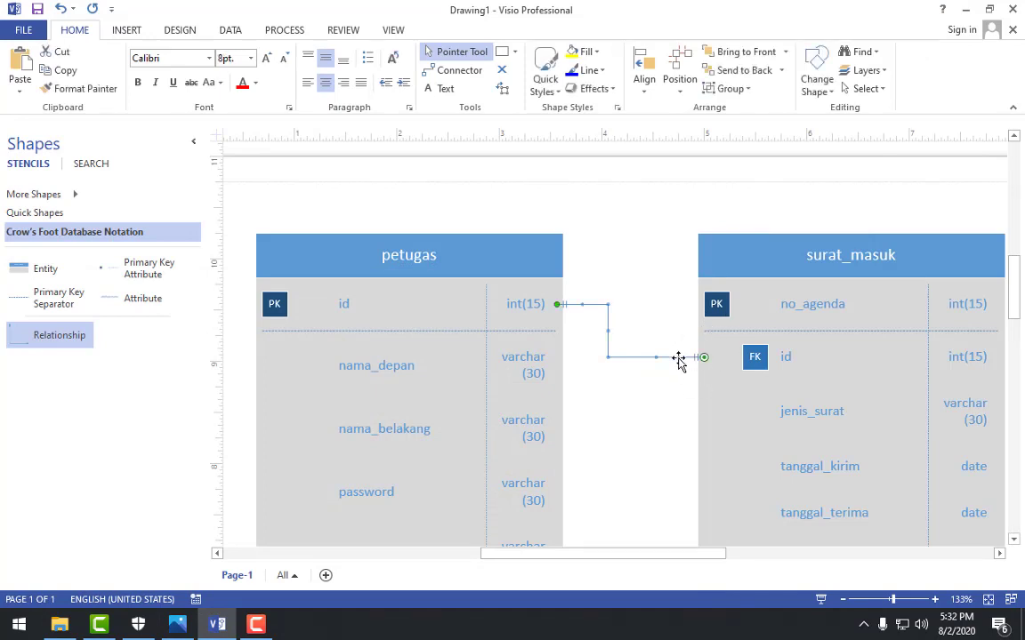
pyautogui.rightClick(678, 357)
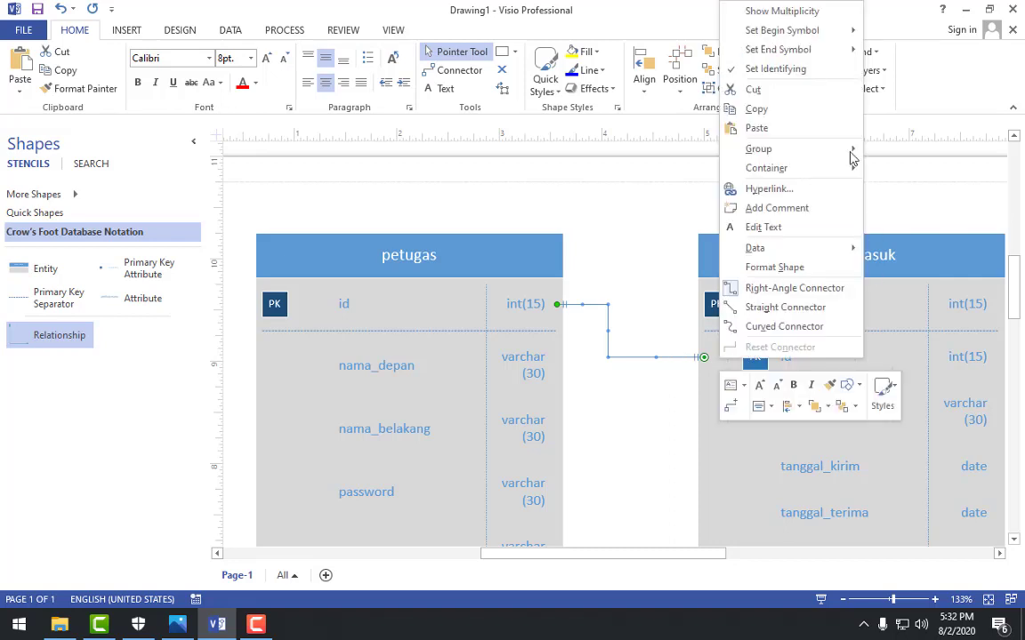
pyautogui.moveTo(831, 56)
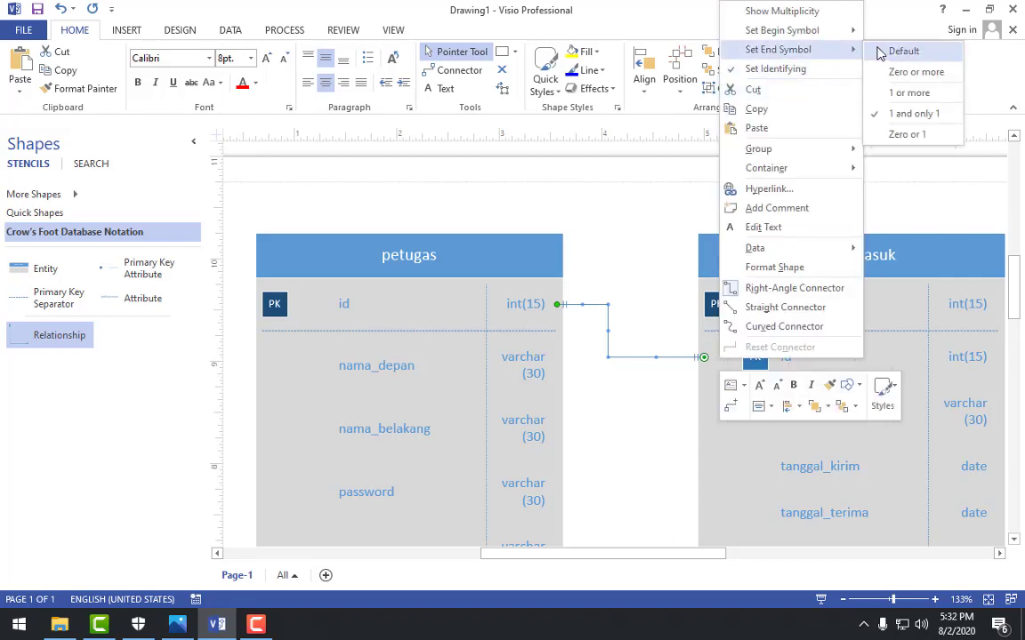
pyautogui.click(943, 79)
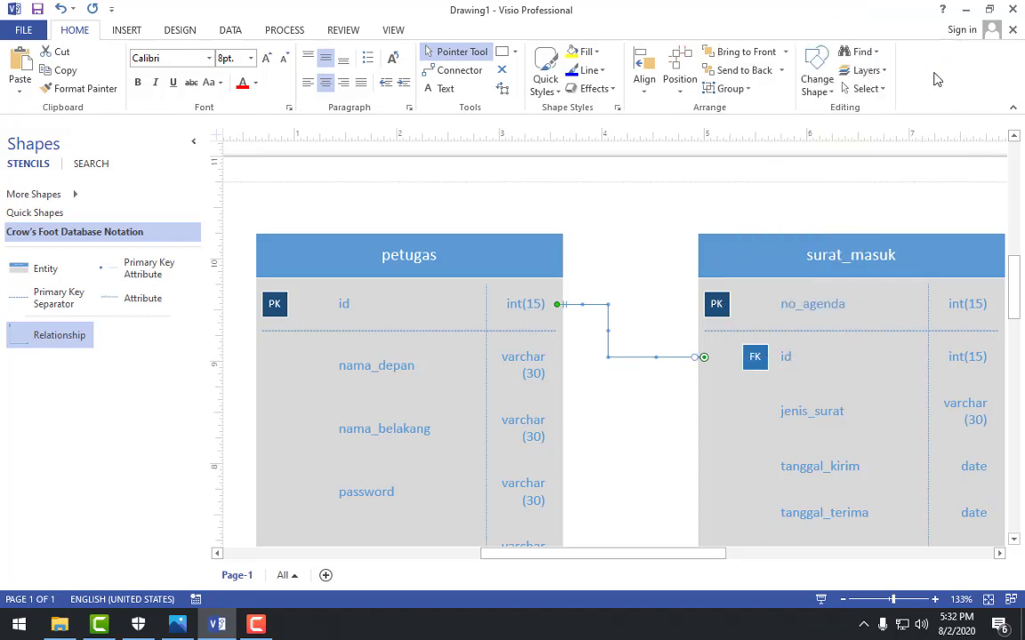
pyautogui.click(683, 393)
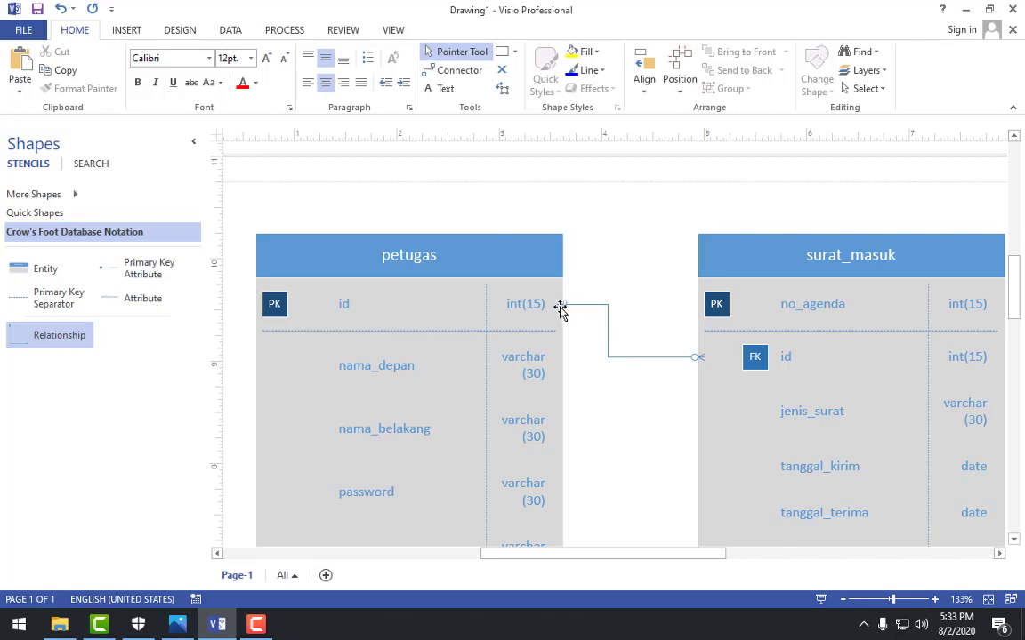
# Step: Review the keys of the four entities and check Soal.png for the relationships still missing from the diagram
pyautogui.scroll(-5, 706, 409)
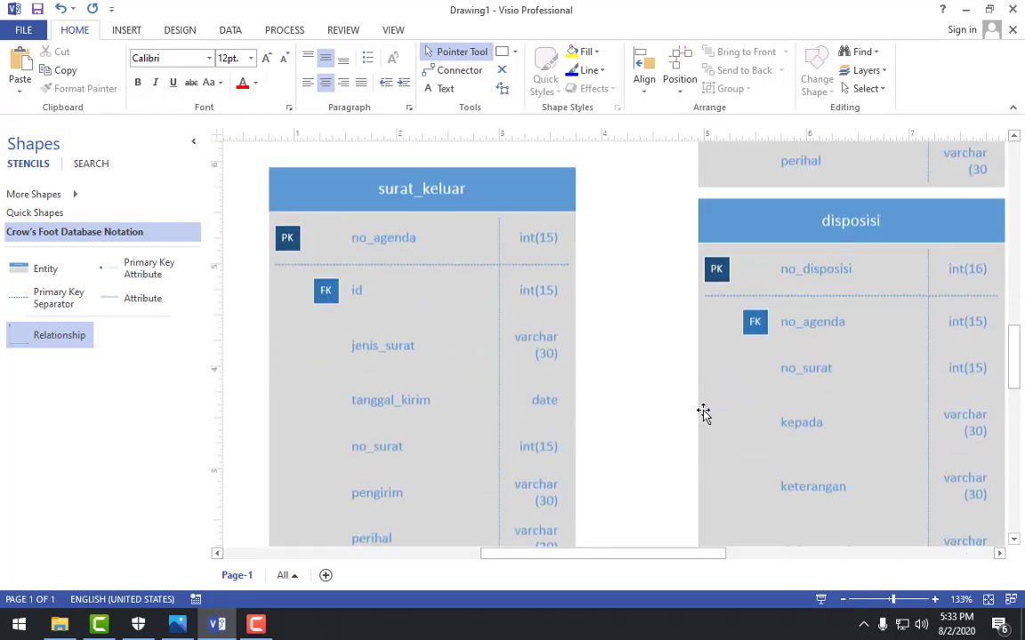
pyautogui.scroll(1, 702, 412)
pyautogui.scroll(4, 569, 417)
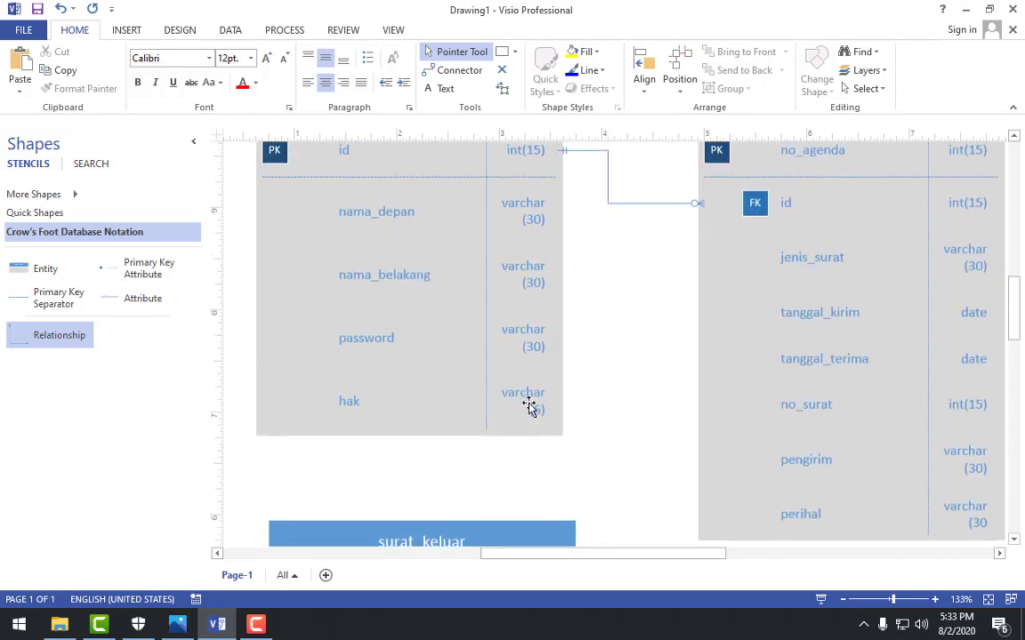
pyautogui.scroll(-2, 529, 407)
pyautogui.click(843, 599)
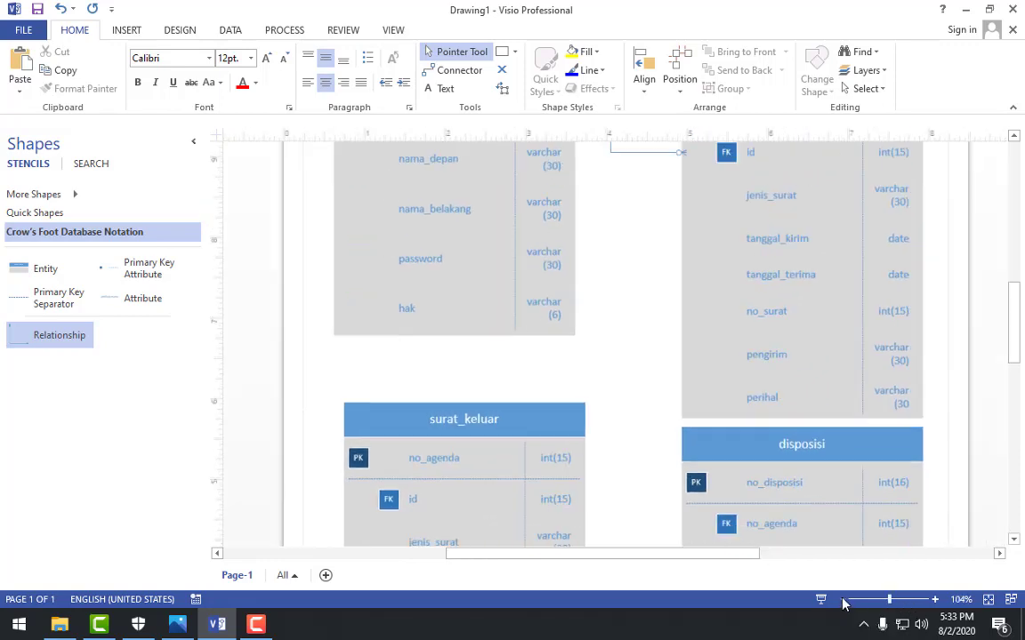
pyautogui.click(843, 600)
pyautogui.click(846, 601)
pyautogui.click(172, 629)
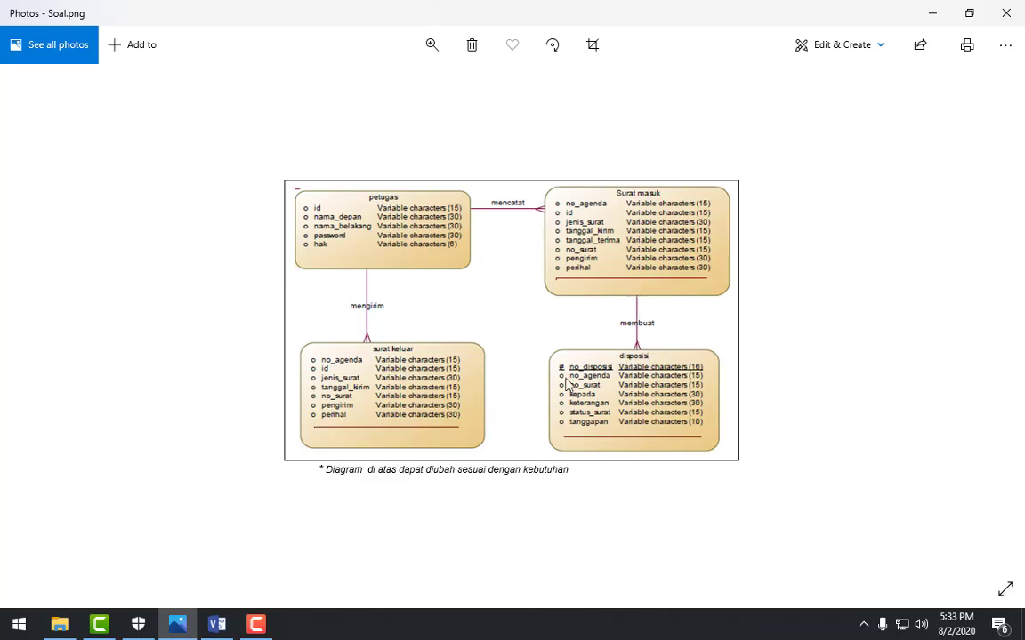
pyautogui.click(931, 19)
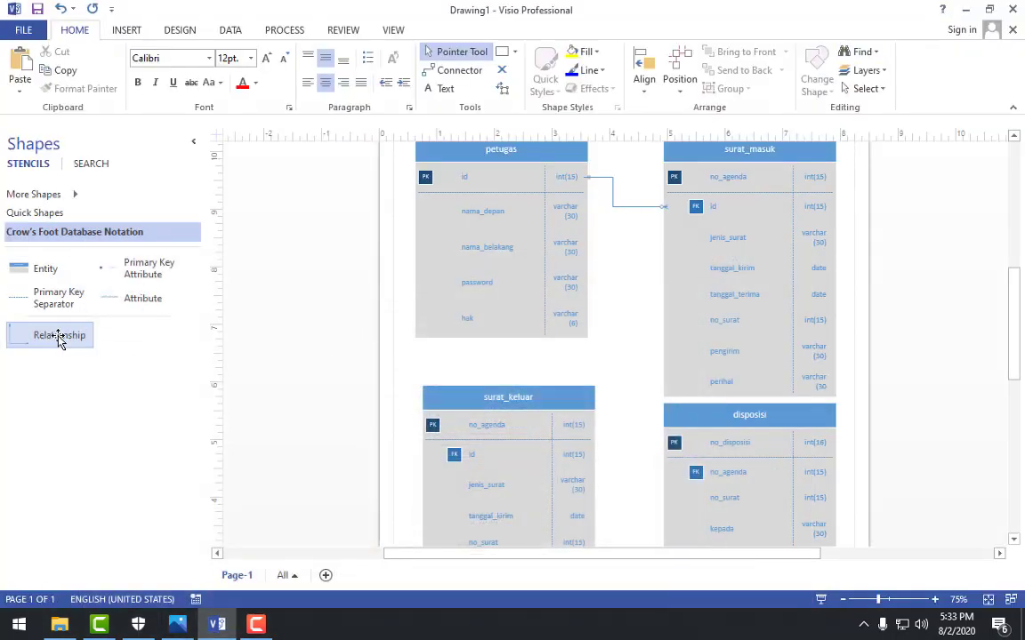
# Step: Add a relationship connecting no_agenda in surat_masuk to the foreign key no_agenda in disposisi
pyautogui.moveTo(61, 338); pyautogui.dragTo(832, 488)
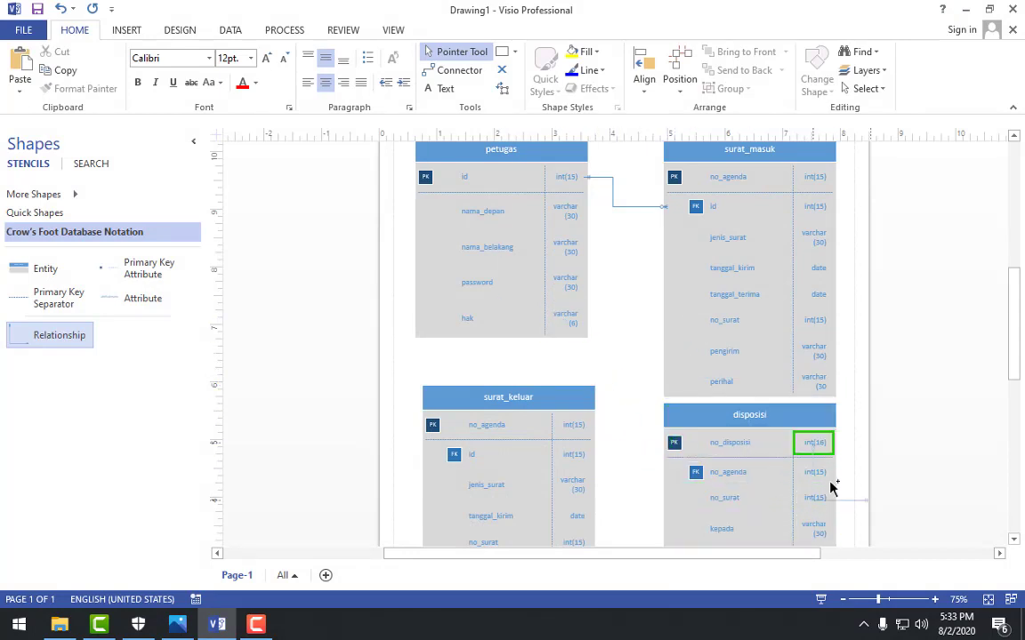
pyautogui.moveTo(810, 451); pyautogui.dragTo(837, 475)
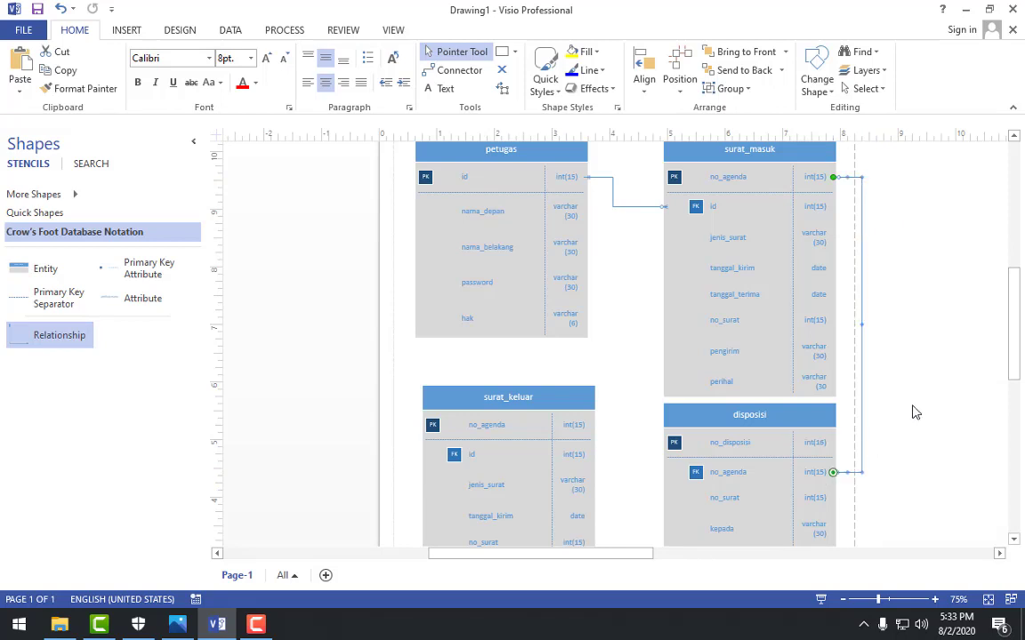
pyautogui.click(911, 437)
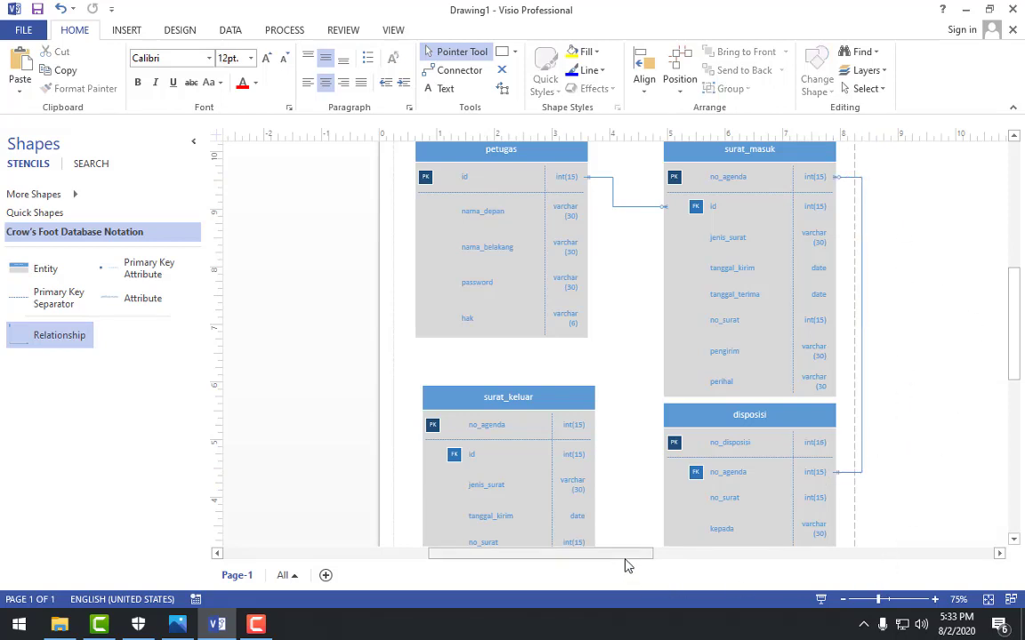
# Step: Set the begin symbol of the surat_masuk–disposisi relationship to 1 and only 1
pyautogui.moveTo(629, 555); pyautogui.dragTo(681, 555)
pyautogui.click(642, 177)
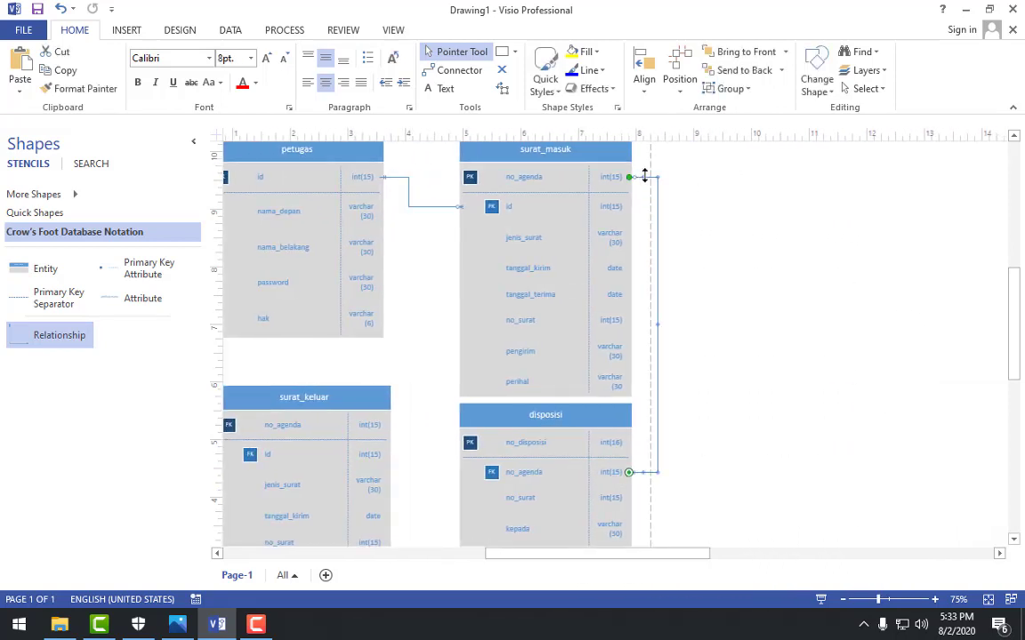
pyautogui.rightClick(652, 184)
pyautogui.moveTo(754, 207)
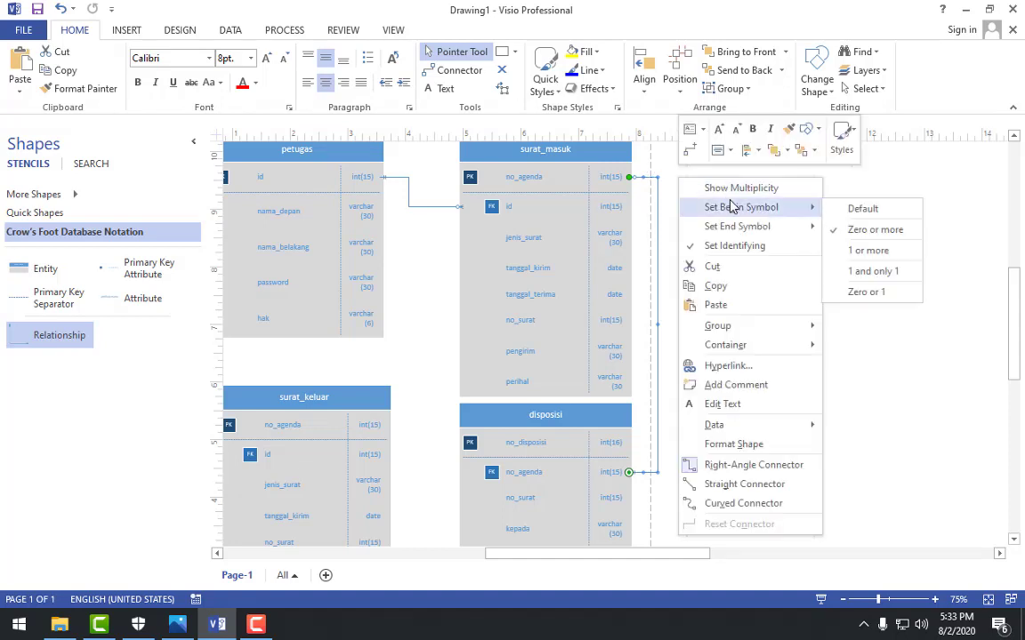
pyautogui.click(876, 271)
pyautogui.click(736, 247)
# Step: Set the end symbol of the surat_masuk–disposisi relationship at disposisi to Zero or more
pyautogui.click(640, 476)
pyautogui.rightClick(644, 479)
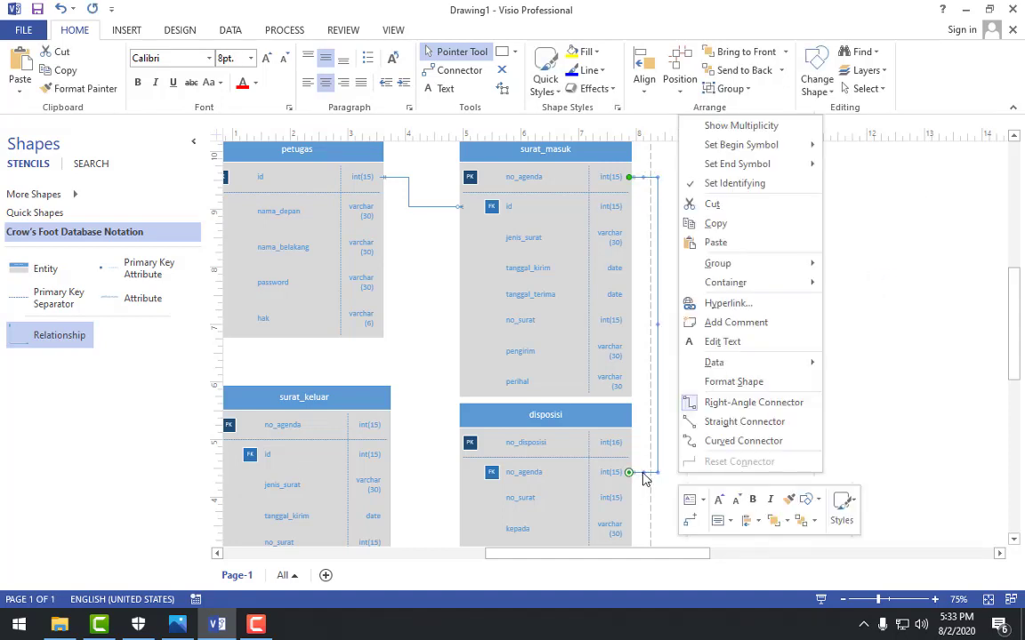
pyautogui.moveTo(796, 167)
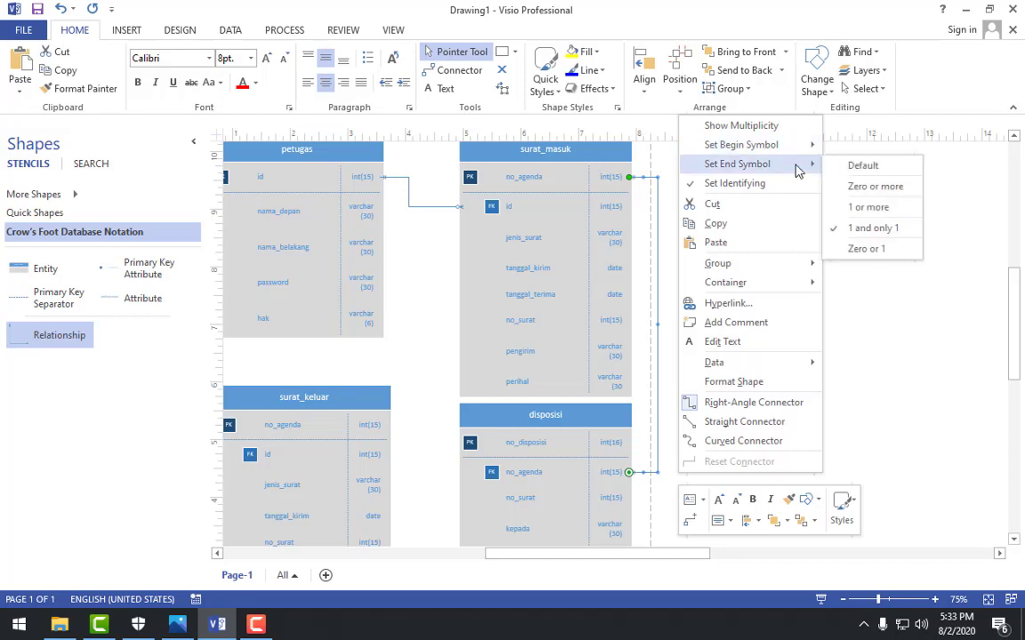
pyautogui.click(895, 199)
pyautogui.click(703, 449)
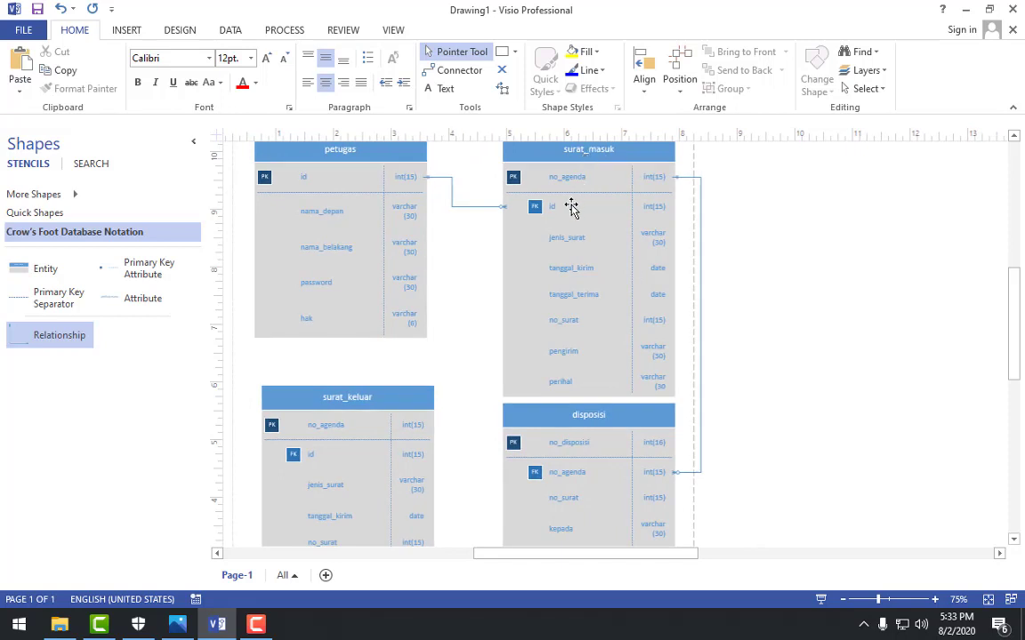
# Step: Check Soal.png and add a relationship connecting id in petugas to the foreign key id in surat_keluar
pyautogui.moveTo(684, 554); pyautogui.dragTo(653, 554)
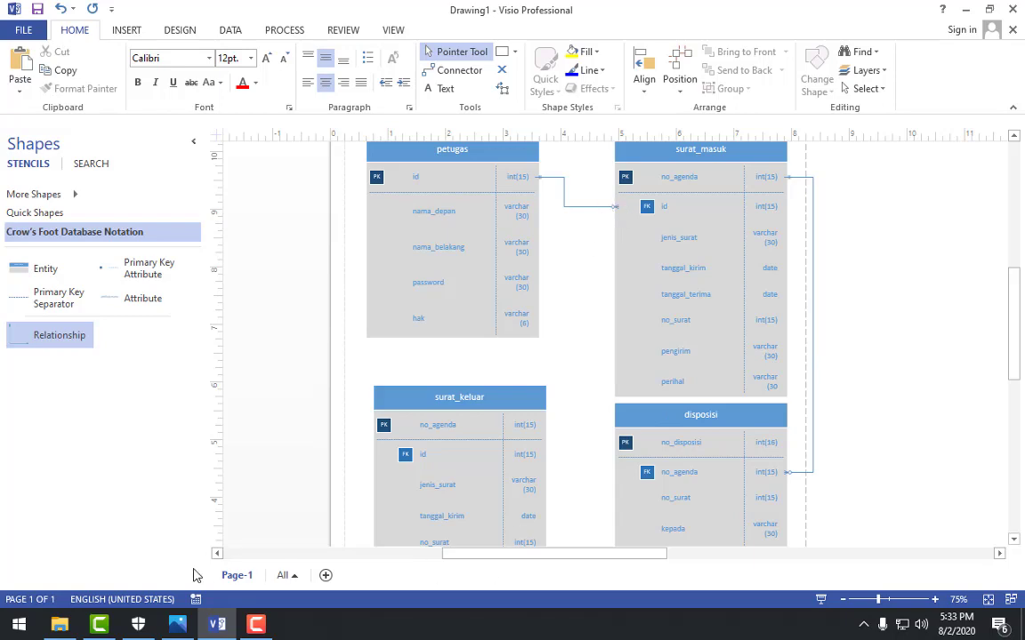
pyautogui.hotkey('alt', 'Tab')
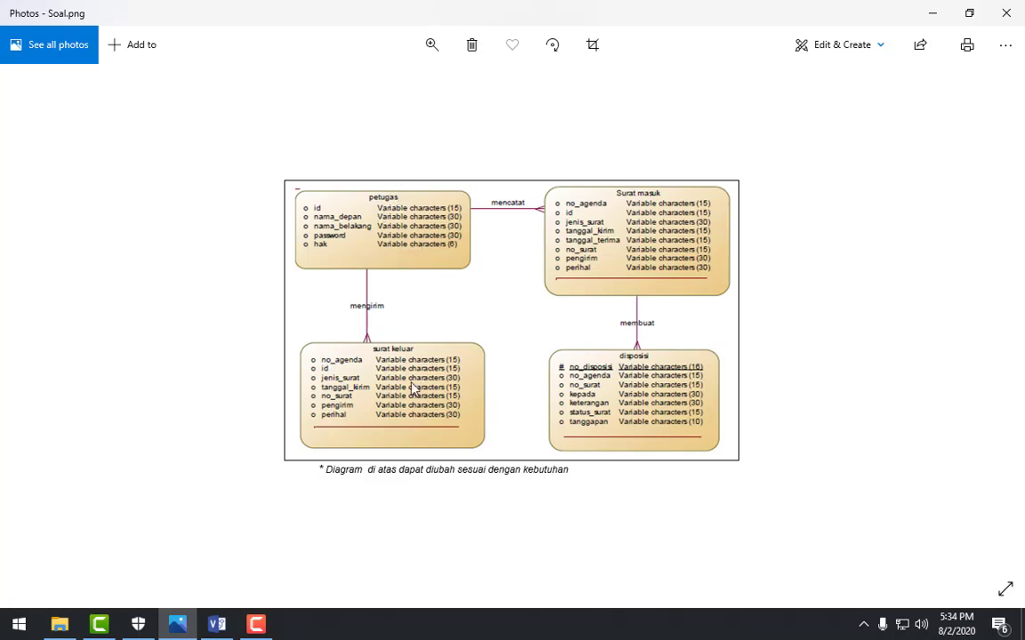
pyautogui.click(932, 13)
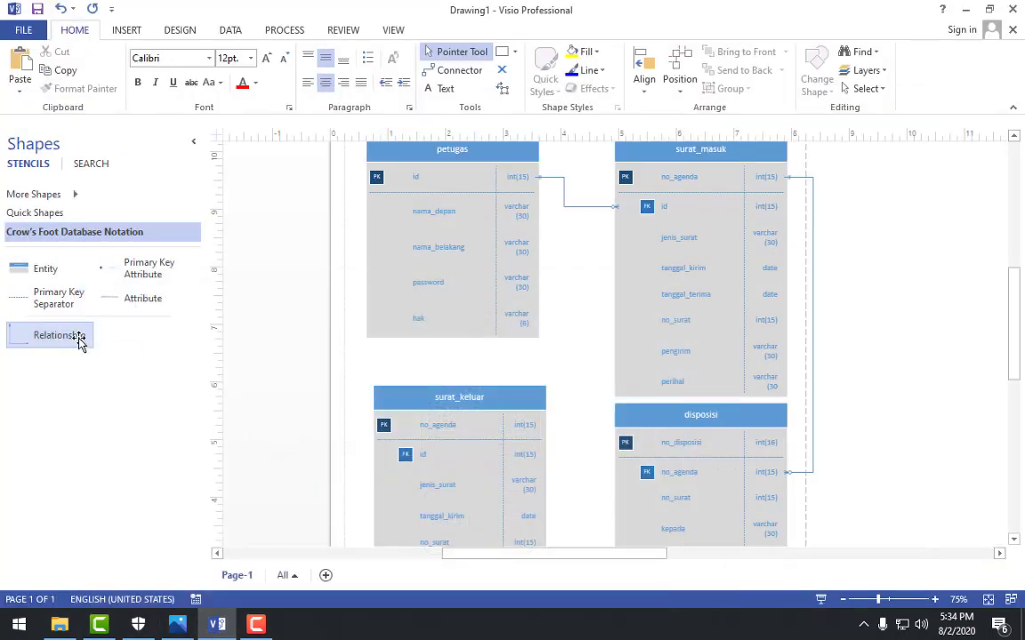
pyautogui.moveTo(62, 339); pyautogui.dragTo(570, 203)
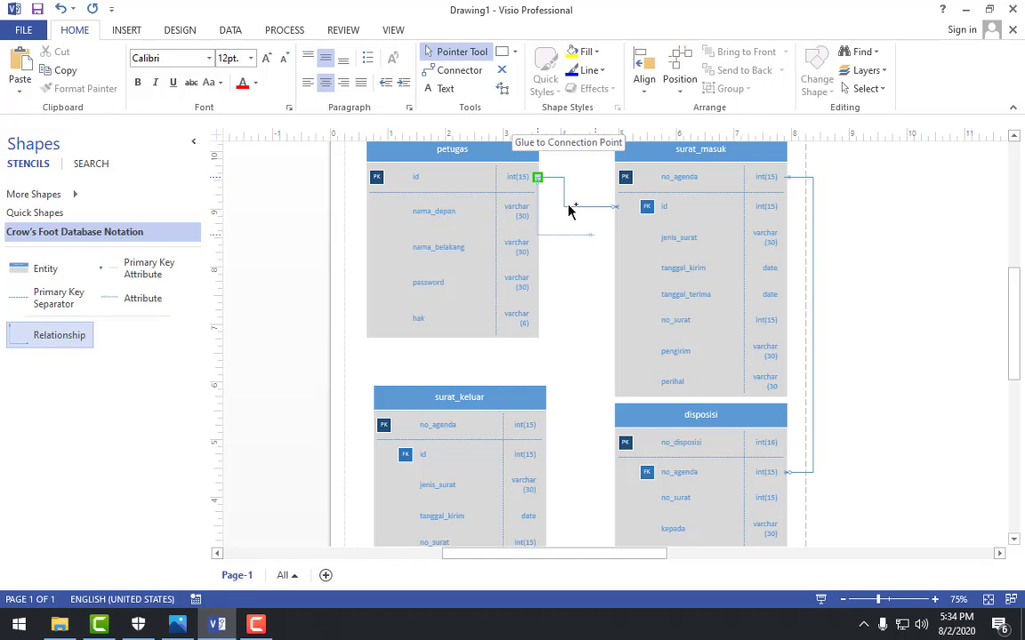
pyautogui.moveTo(570, 210); pyautogui.dragTo(572, 211)
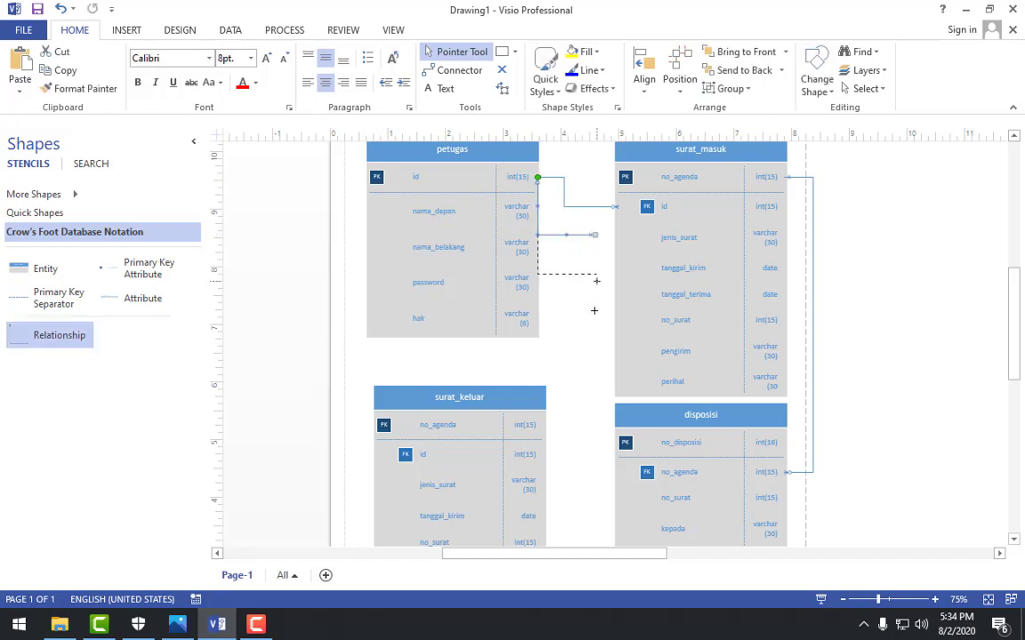
pyautogui.moveTo(594, 310); pyautogui.dragTo(543, 455)
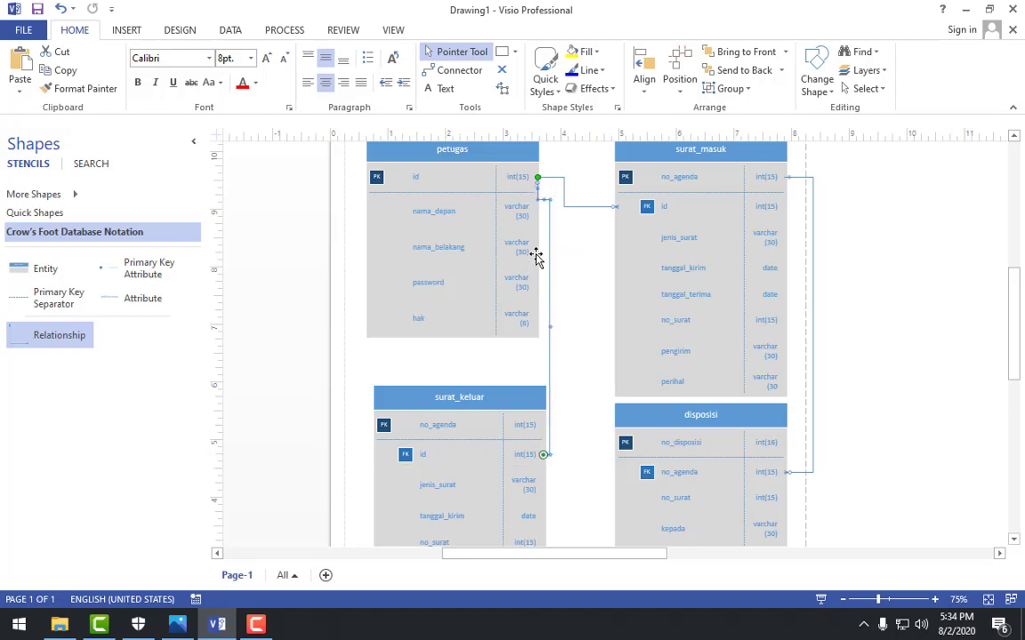
# Step: Move petugas to the page's left margin and reroute its relationships to surat_keluar and surat_masuk so they do not cross
pyautogui.scroll(1, 1012, 297)
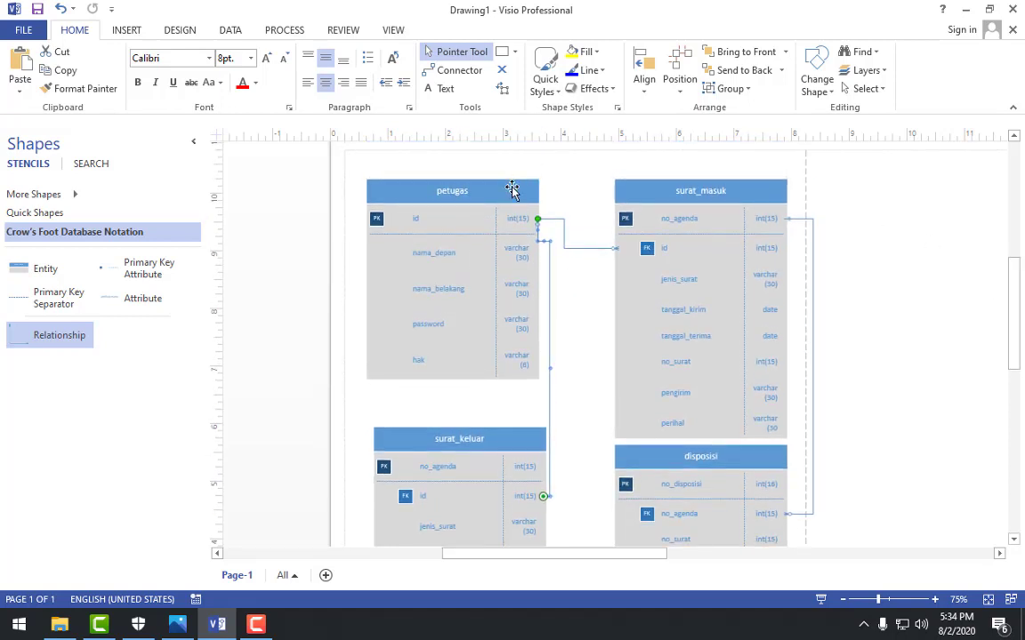
pyautogui.moveTo(514, 193); pyautogui.dragTo(487, 184)
pyautogui.click(529, 245)
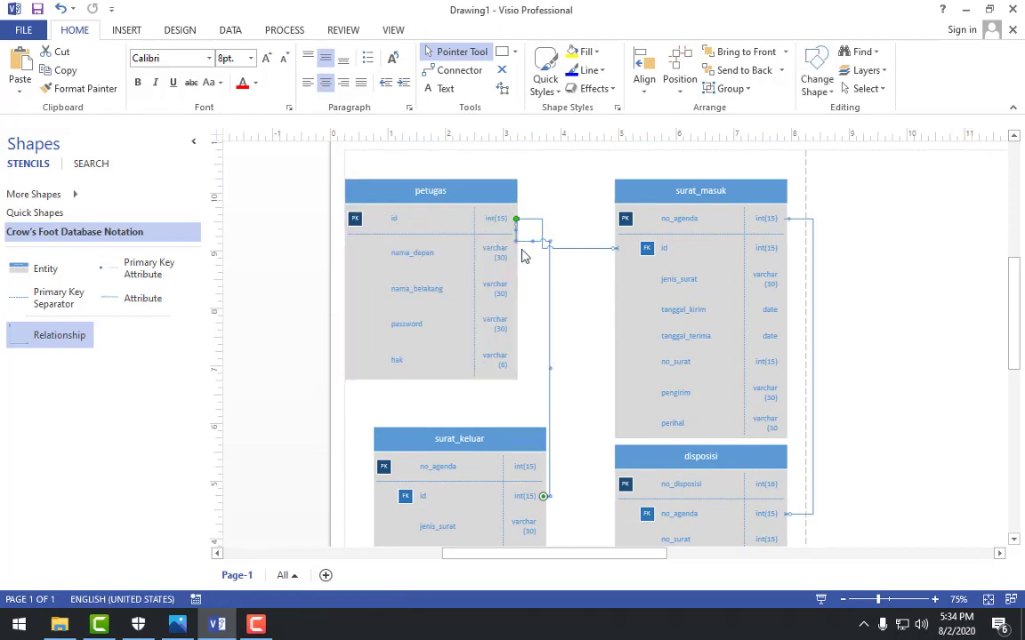
pyautogui.moveTo(534, 233); pyautogui.dragTo(554, 263)
pyautogui.click(577, 249)
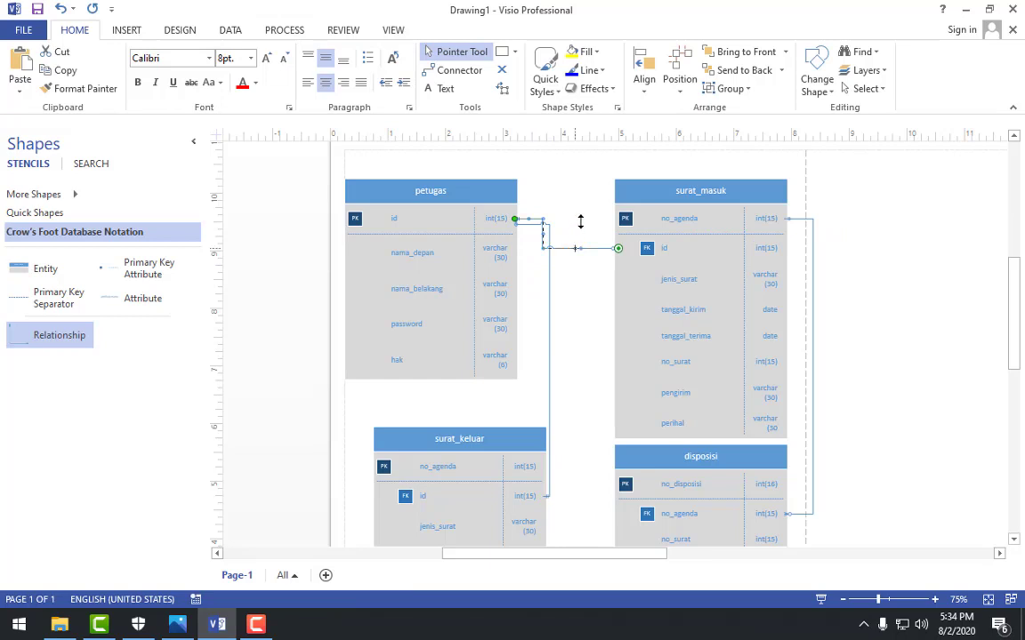
pyautogui.moveTo(579, 221); pyautogui.dragTo(586, 214)
# Step: Move surat_masuk up and slightly right so its id row lines up with the id row of petugas
pyautogui.click(747, 184)
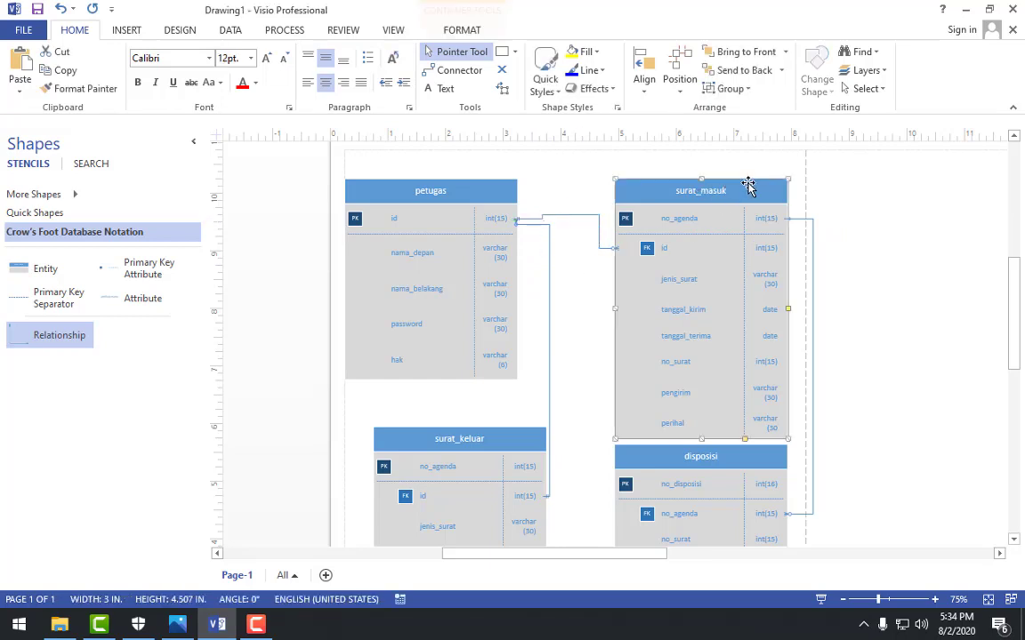
pyautogui.moveTo(747, 184); pyautogui.dragTo(764, 177)
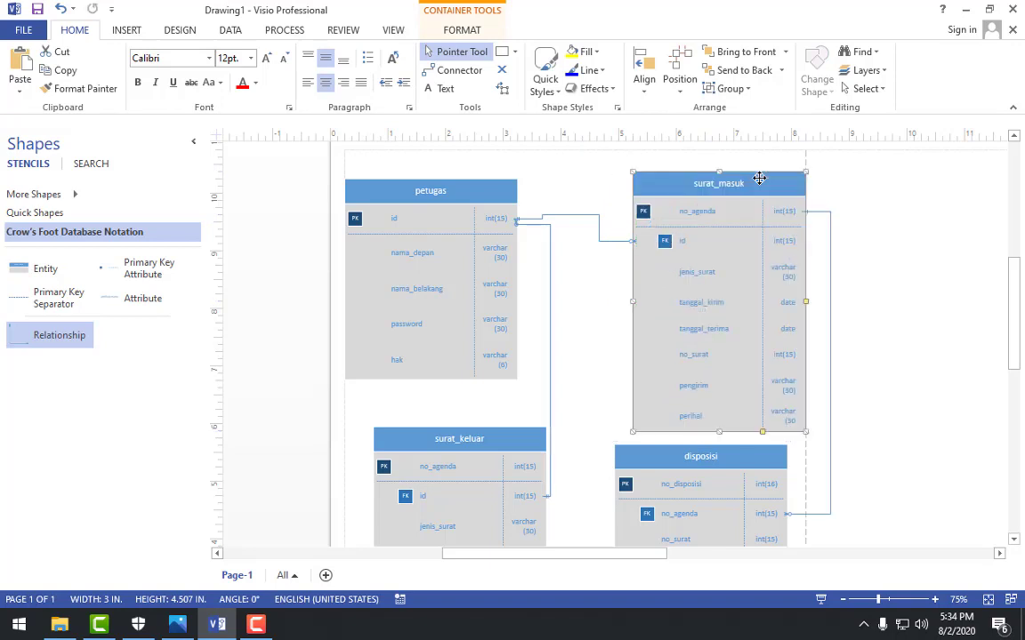
pyautogui.click(574, 216)
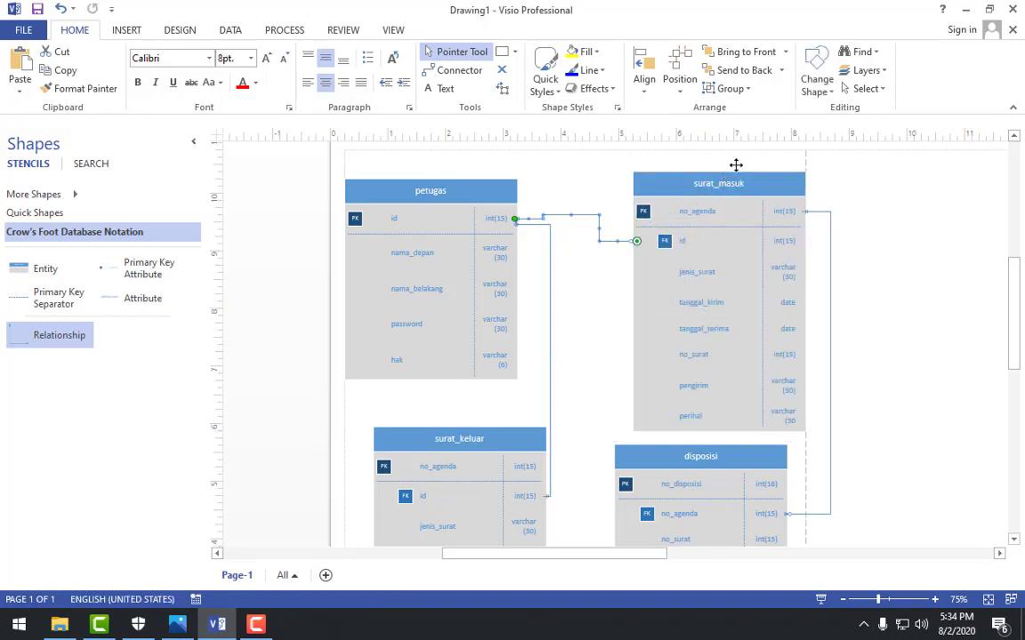
pyautogui.moveTo(736, 164); pyautogui.dragTo(739, 143)
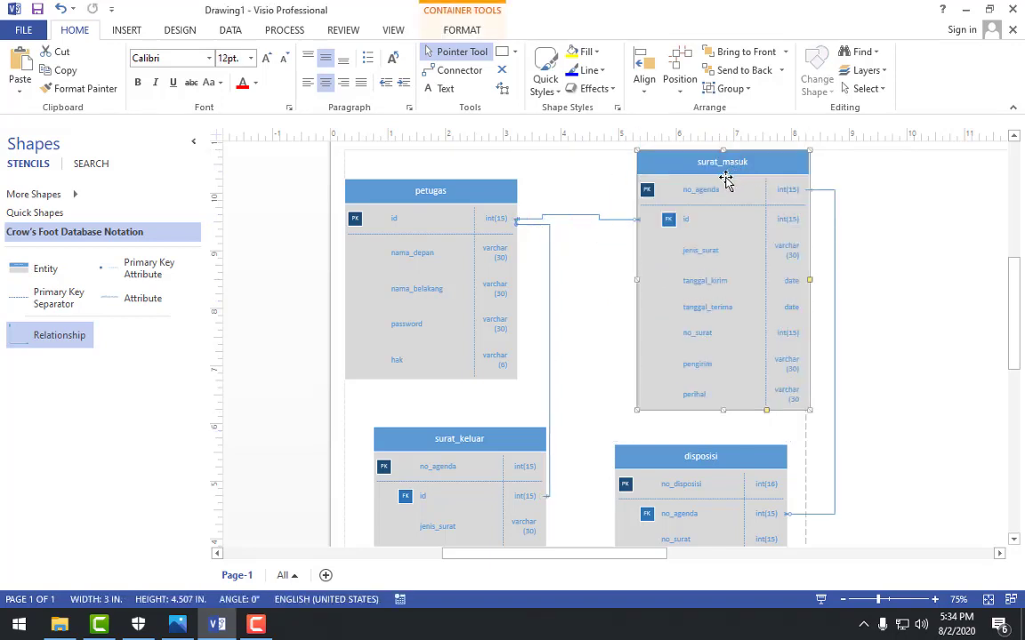
# Step: Straighten the petugas–surat_masuk relationship into a single line between the two id rows
pyautogui.click(592, 216)
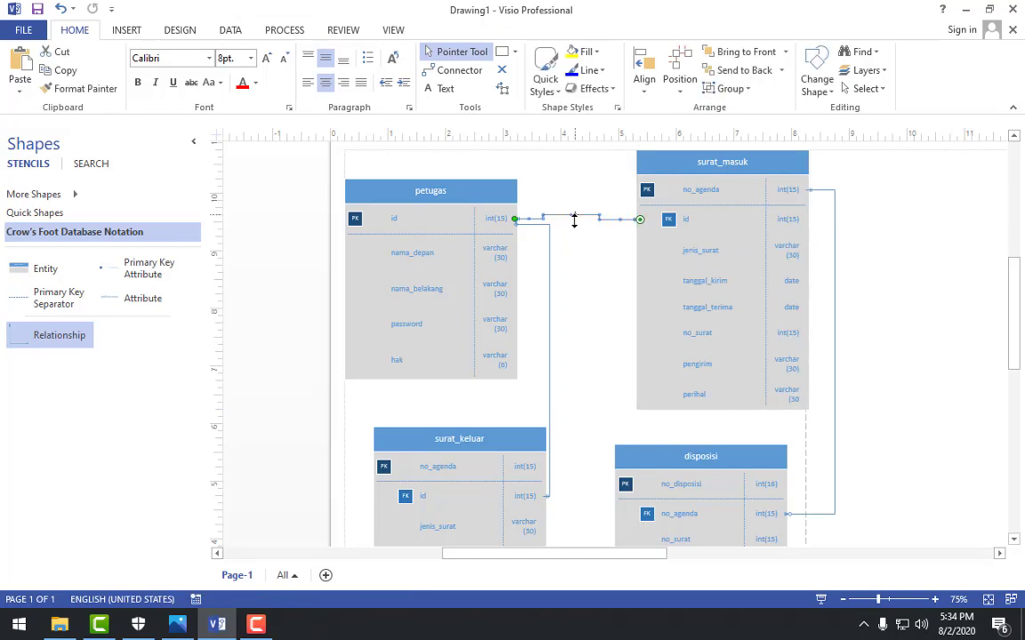
pyautogui.scroll(4, 564, 219)
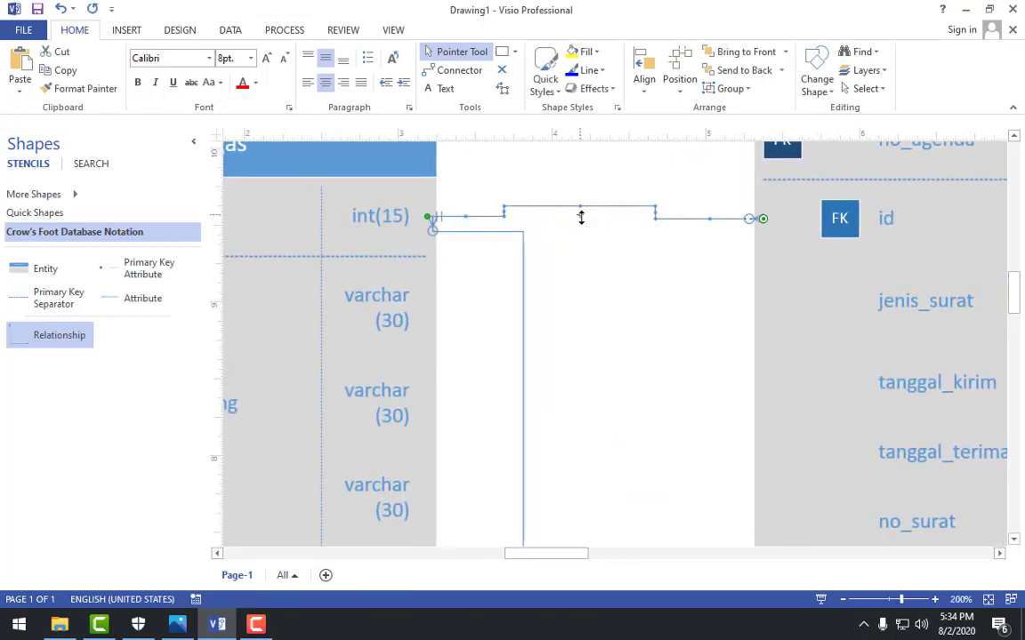
pyautogui.click(588, 329)
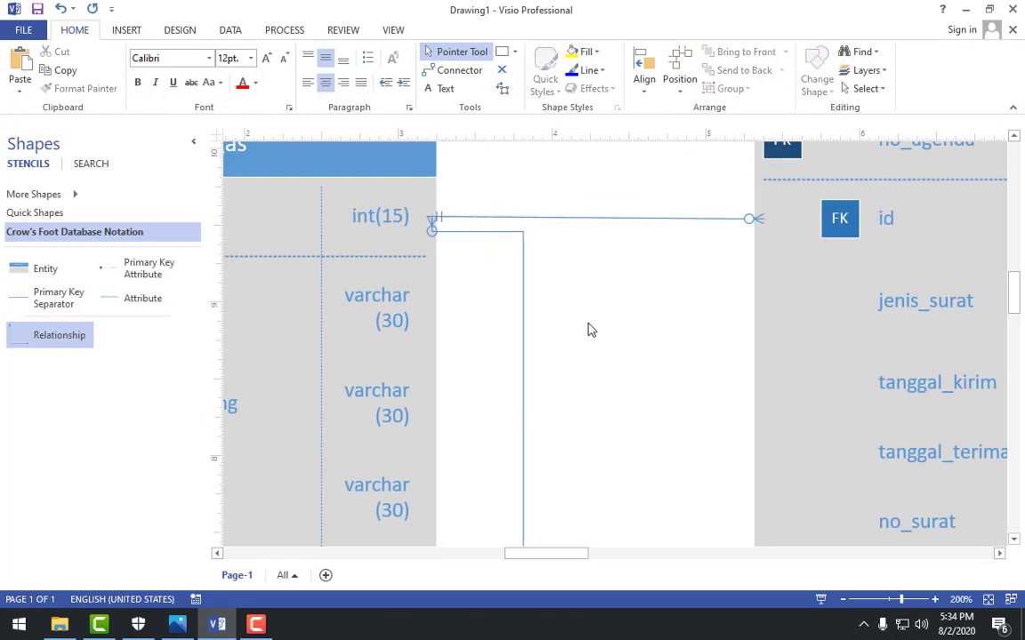
# Step: Set the begin symbol of the petugas–surat_keluar relationship to 1 and only 1
pyautogui.scroll(-1, 581, 334)
pyautogui.scroll(1, 575, 329)
pyautogui.click(434, 233)
pyautogui.rightClick(467, 233)
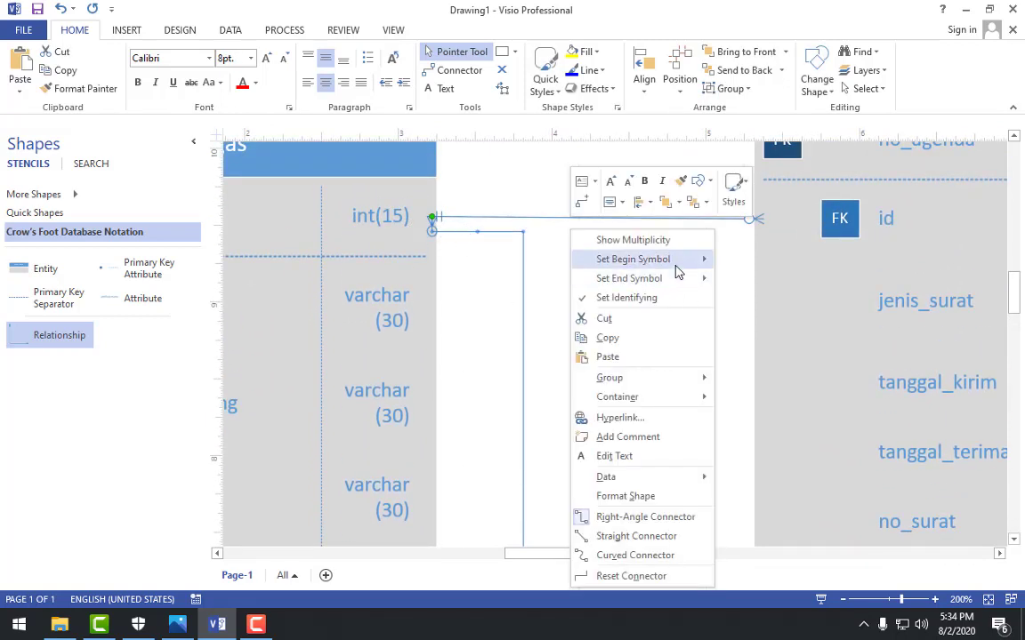
pyautogui.moveTo(689, 259)
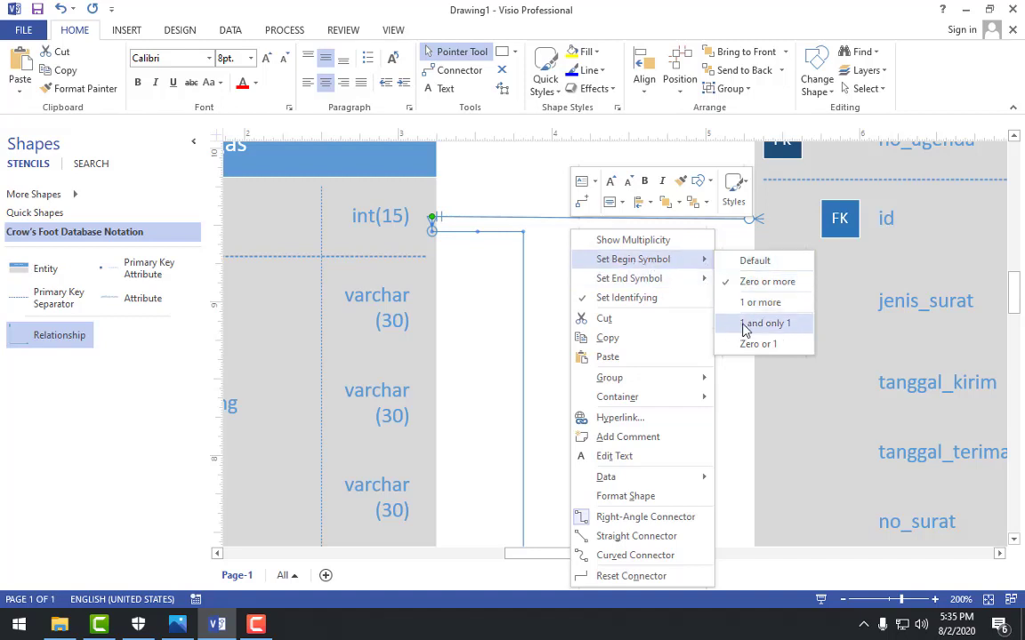
pyautogui.click(754, 324)
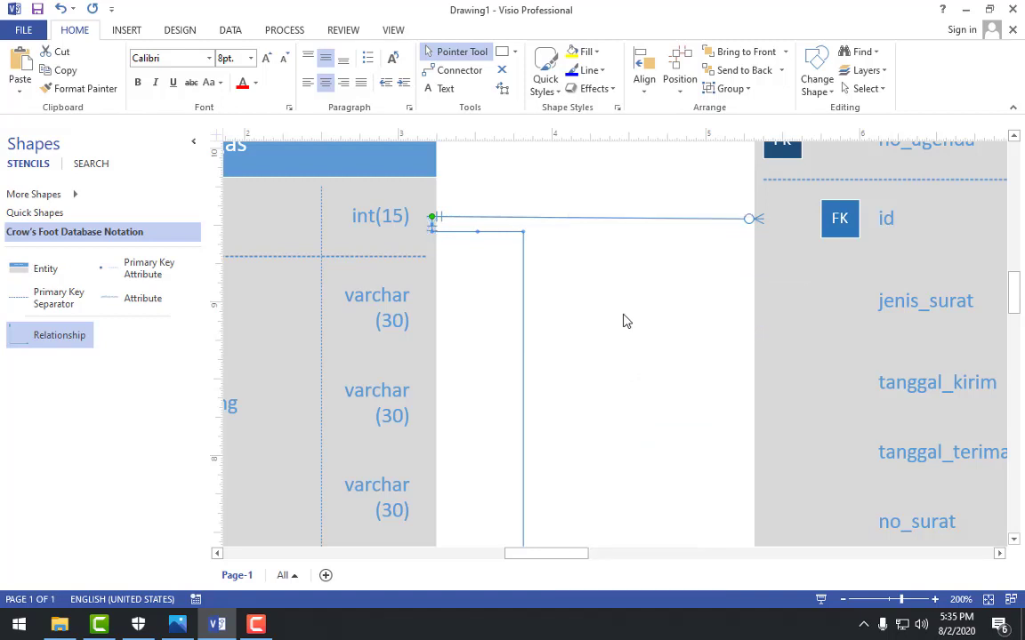
pyautogui.click(624, 320)
# Step: Set the end symbol of the petugas–surat_keluar relationship at surat_keluar to Zero or more
pyautogui.scroll(-10, 594, 382)
pyautogui.rightClick(516, 242)
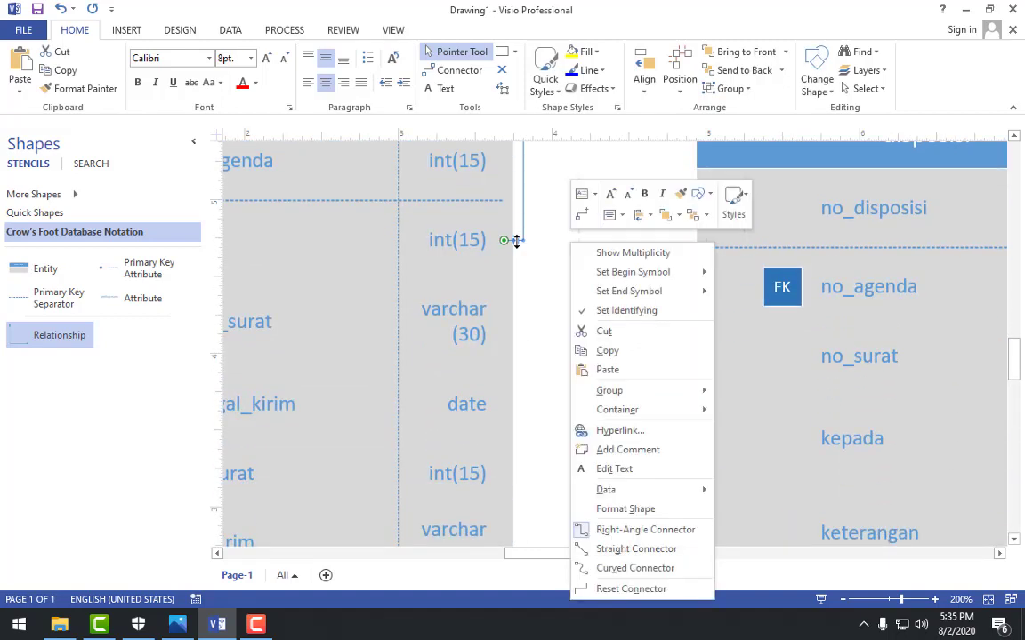
pyautogui.moveTo(685, 291)
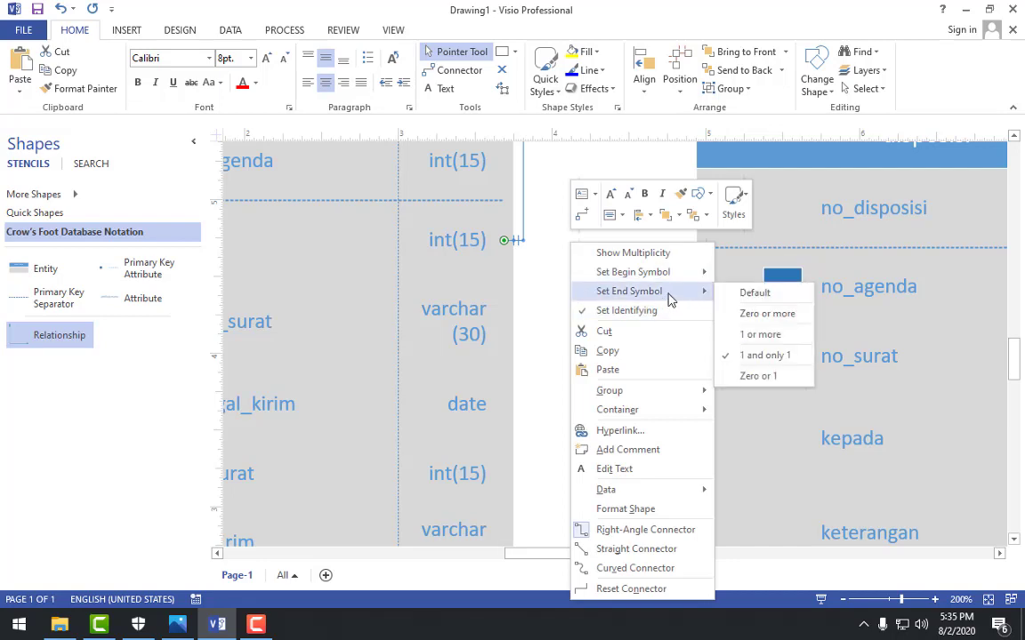
pyautogui.click(754, 323)
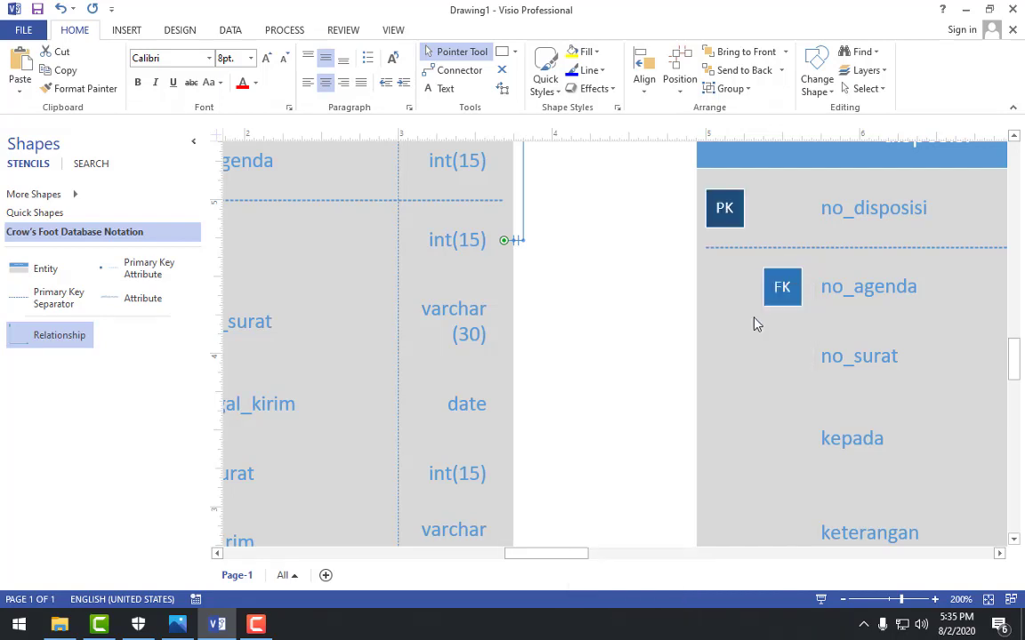
pyautogui.click(591, 304)
# Step: Align surat_keluar directly beneath petugas and reposition surat_masuk above disposisi
pyautogui.scroll(-4, 590, 306)
pyautogui.scroll(-4, 658, 285)
pyautogui.scroll(4, 572, 292)
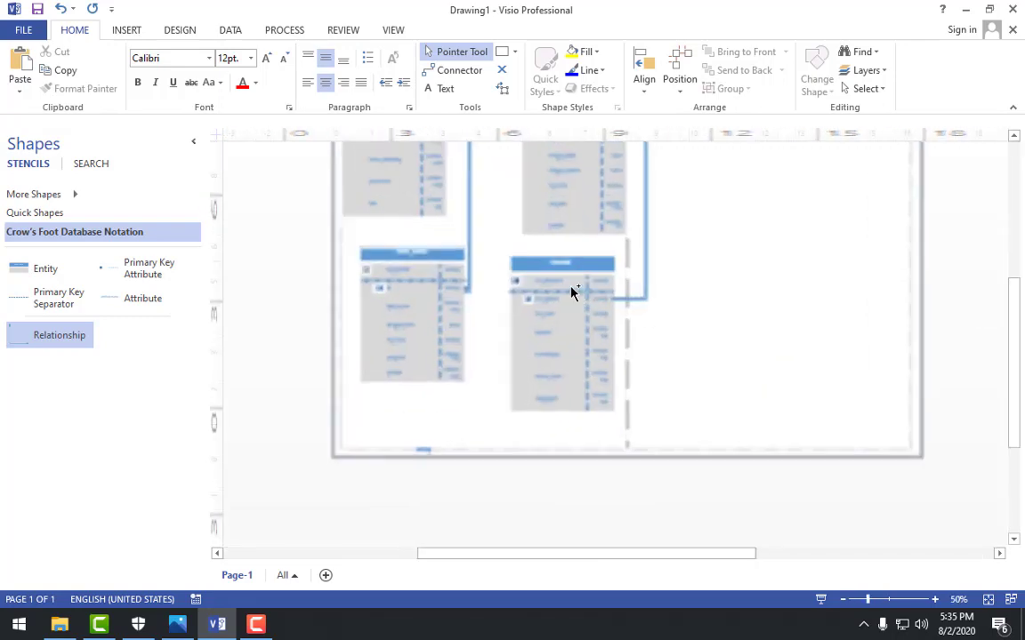
pyautogui.scroll(-3, 534, 258)
pyautogui.scroll(3, 534, 258)
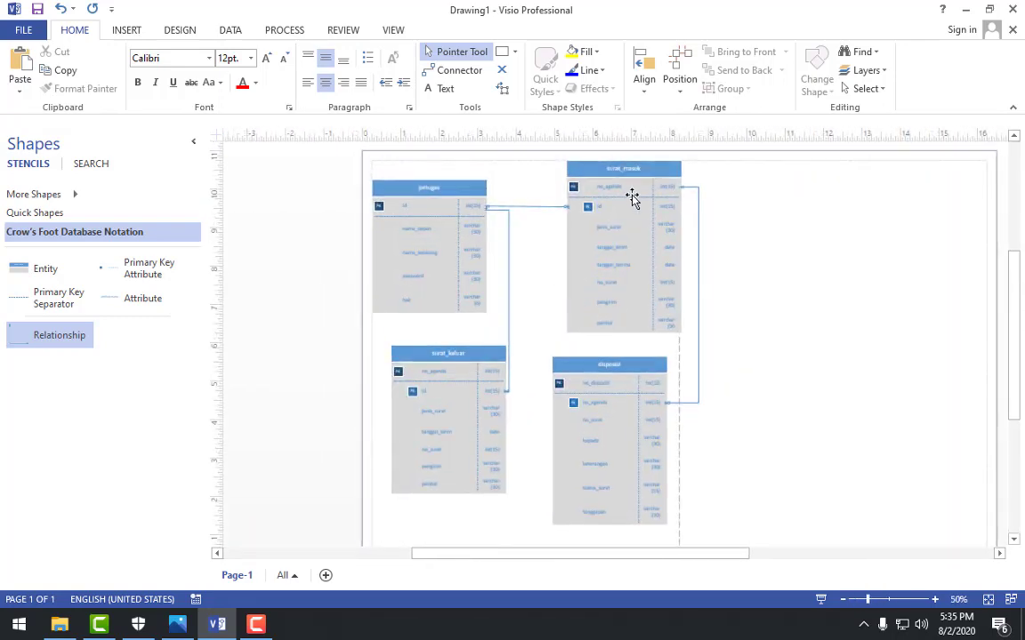
pyautogui.moveTo(650, 172); pyautogui.dragTo(709, 187)
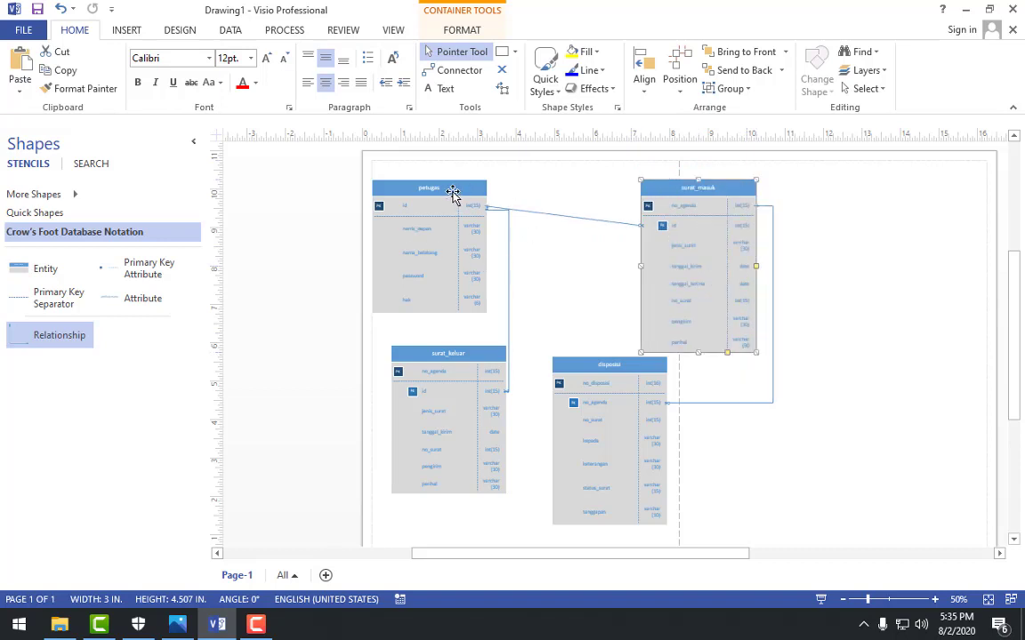
pyautogui.moveTo(452, 355); pyautogui.dragTo(432, 377)
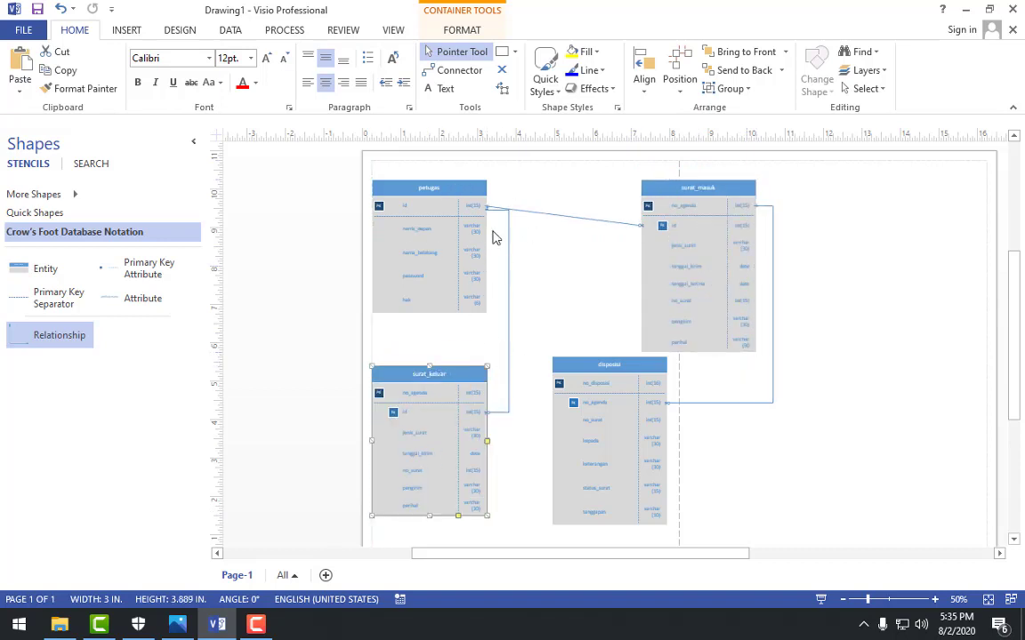
pyautogui.moveTo(694, 188); pyautogui.dragTo(627, 180)
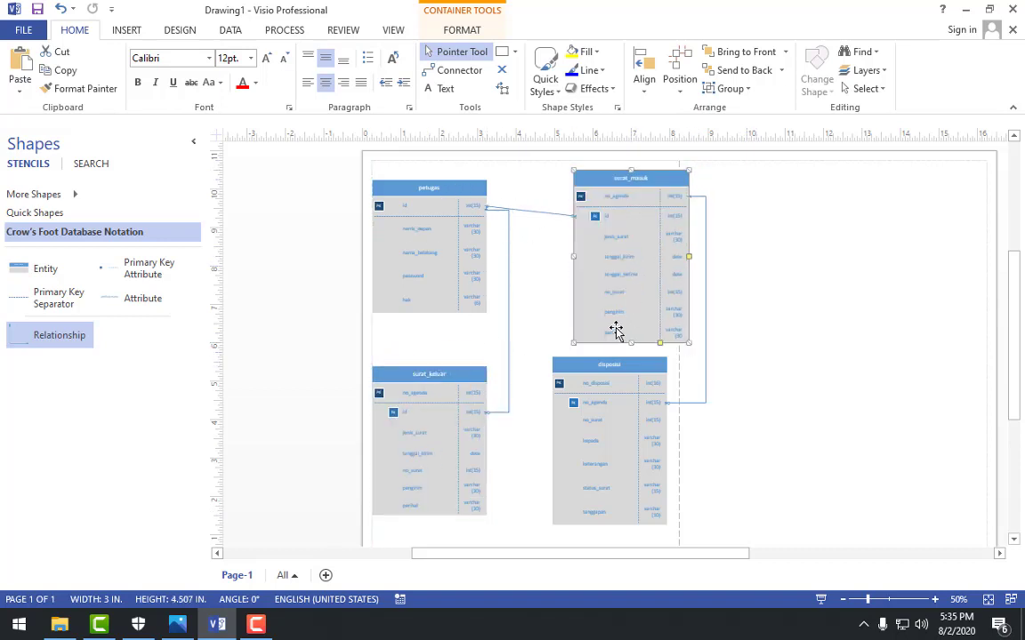
# Step: Align disposisi directly beneath surat_masuk, and raise petugas and surat_masuk with their id rows level
pyautogui.moveTo(613, 375); pyautogui.dragTo(631, 384)
pyautogui.click(752, 316)
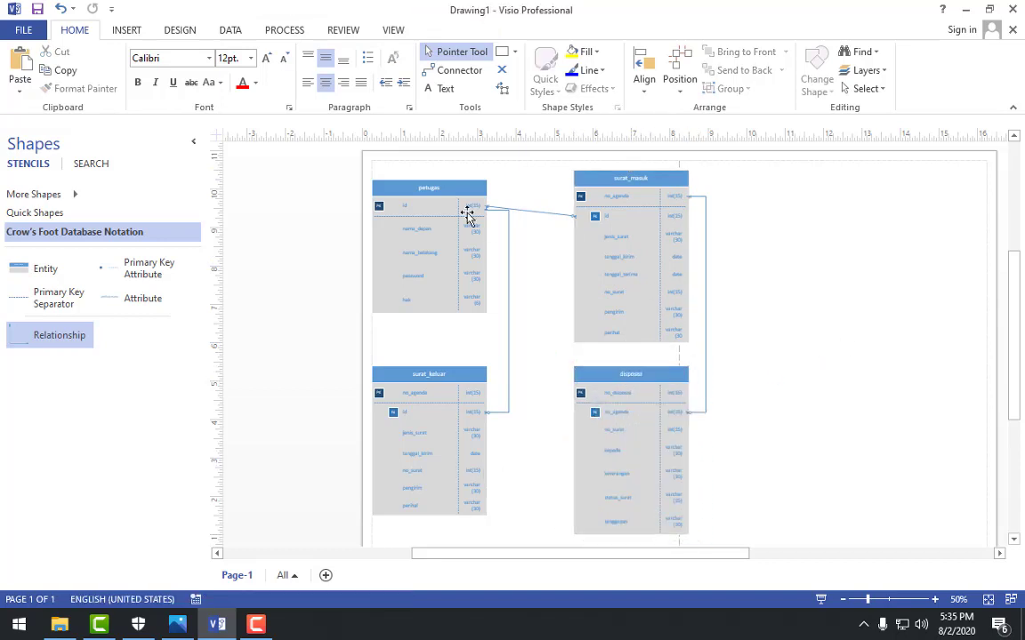
pyautogui.moveTo(466, 188); pyautogui.dragTo(459, 174)
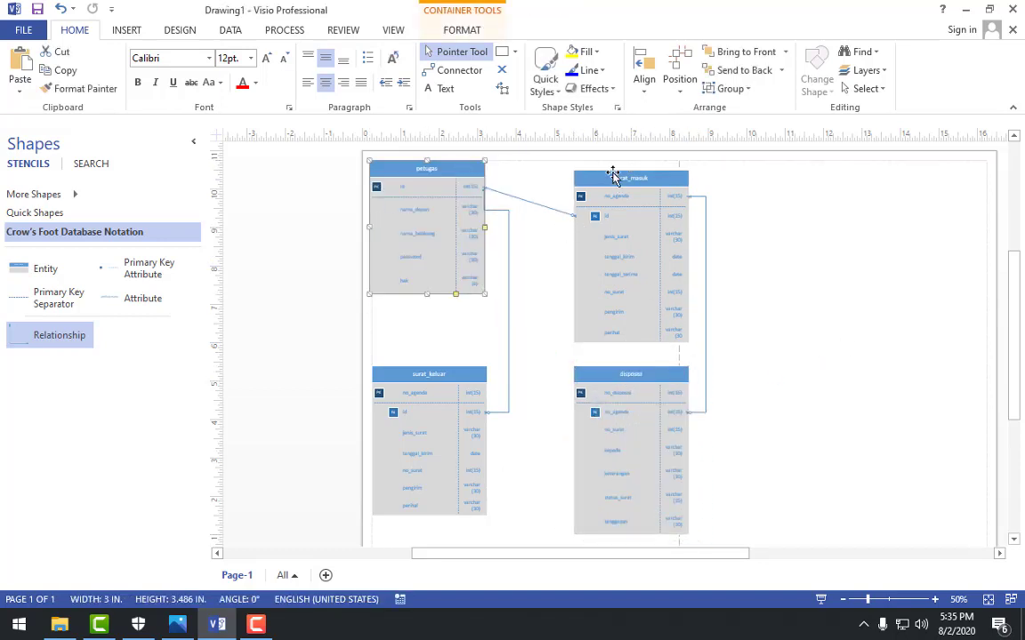
pyautogui.moveTo(613, 172); pyautogui.dragTo(613, 164)
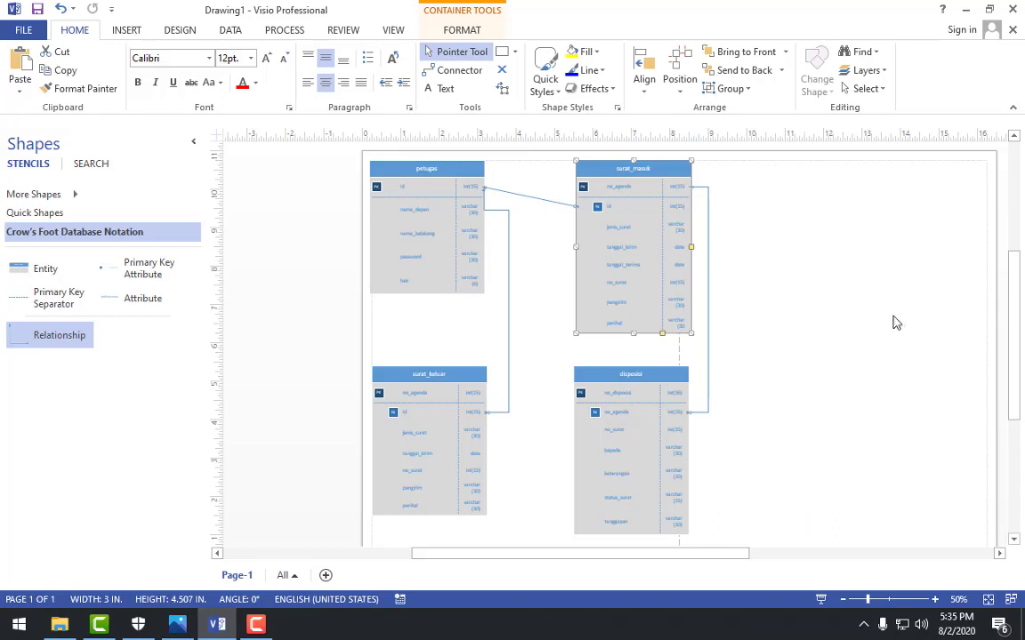
pyautogui.moveTo(1015, 347); pyautogui.dragTo(1010, 320)
pyautogui.moveTo(632, 238); pyautogui.dragTo(610, 215)
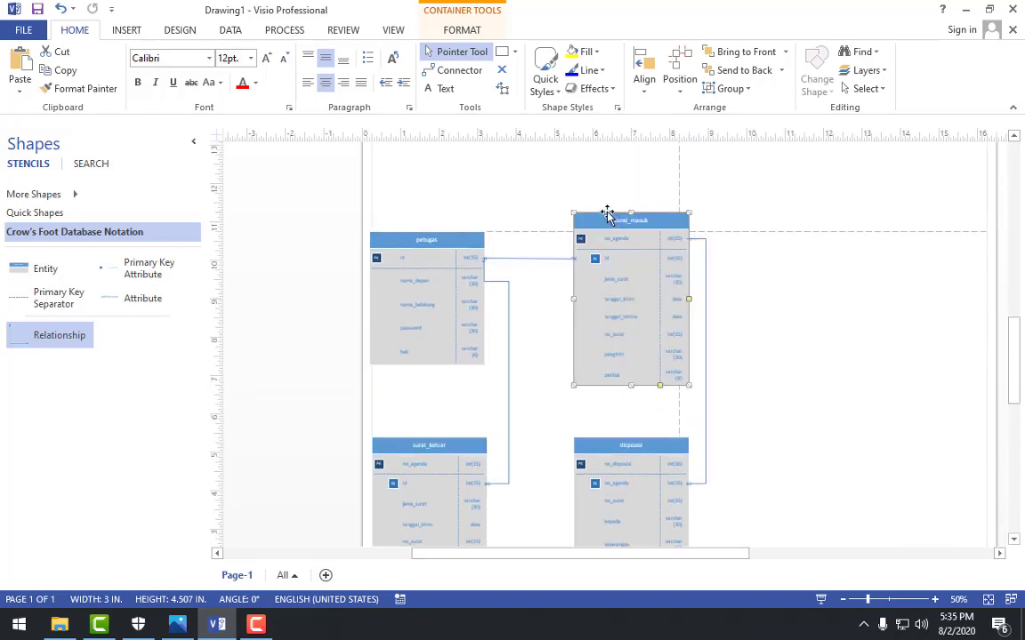
pyautogui.click(814, 288)
# Step: Reroute the petugas–surat_keluar relationship so it leaves the petugas id row horizontally and descends in one straight vertical line
pyautogui.scroll(4, 493, 283)
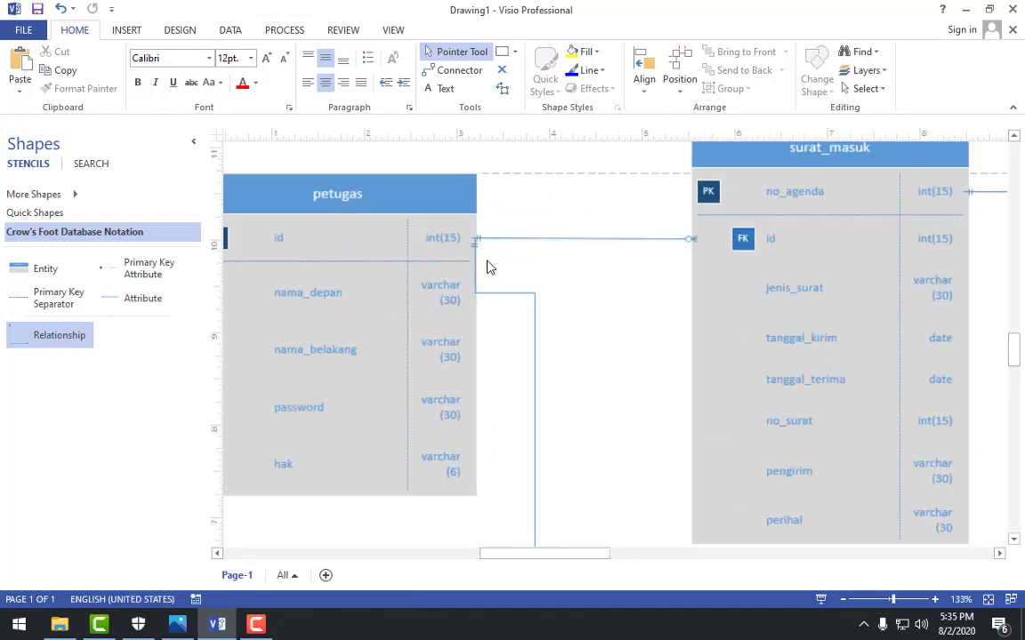
pyautogui.scroll(2, 488, 267)
pyautogui.click(466, 266)
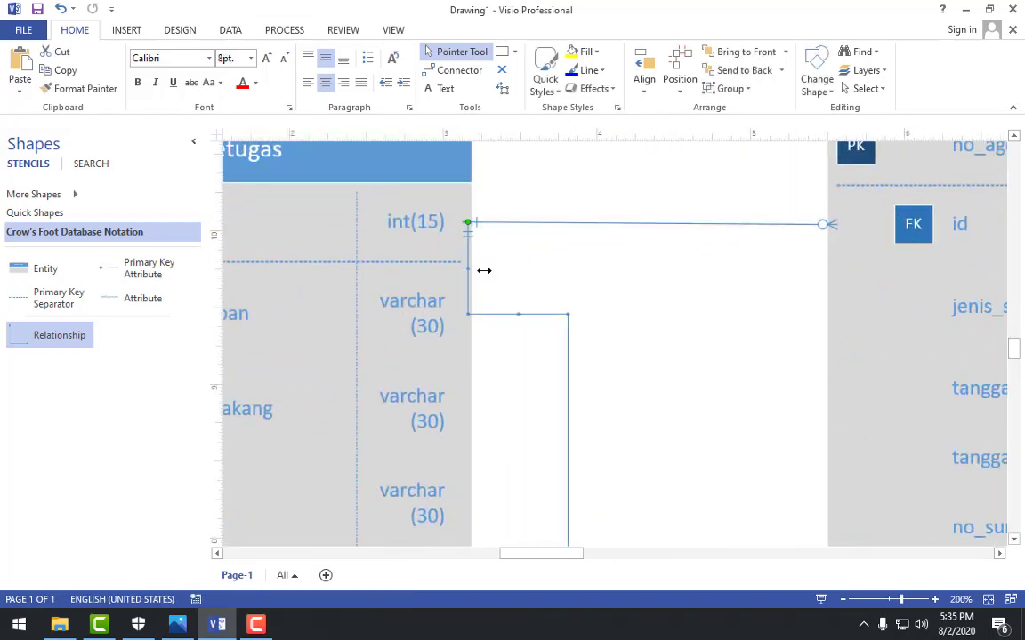
pyautogui.moveTo(483, 270); pyautogui.dragTo(550, 267)
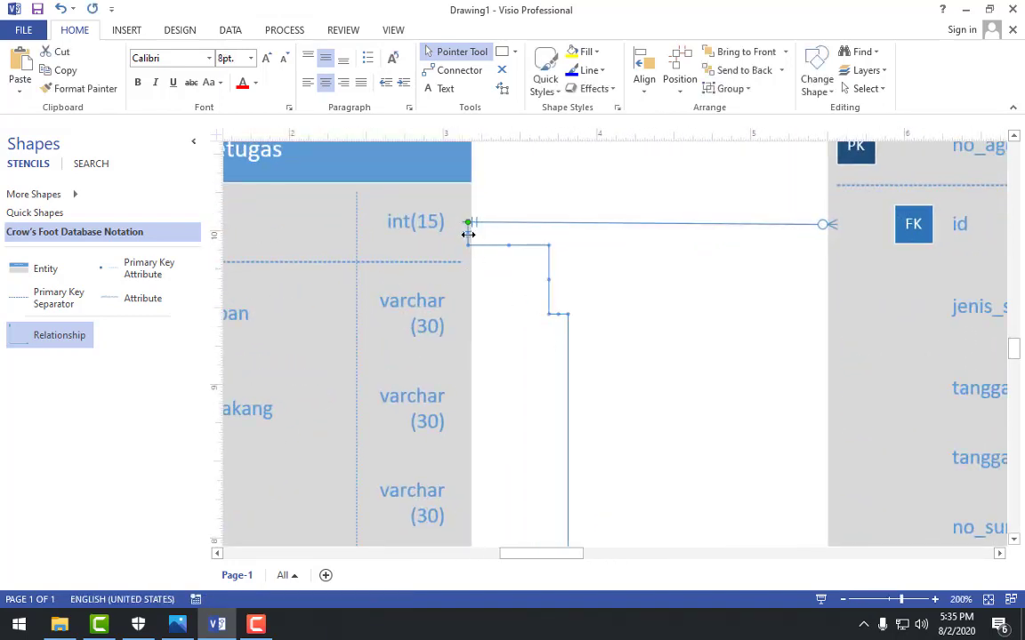
pyautogui.moveTo(467, 233); pyautogui.dragTo(568, 240)
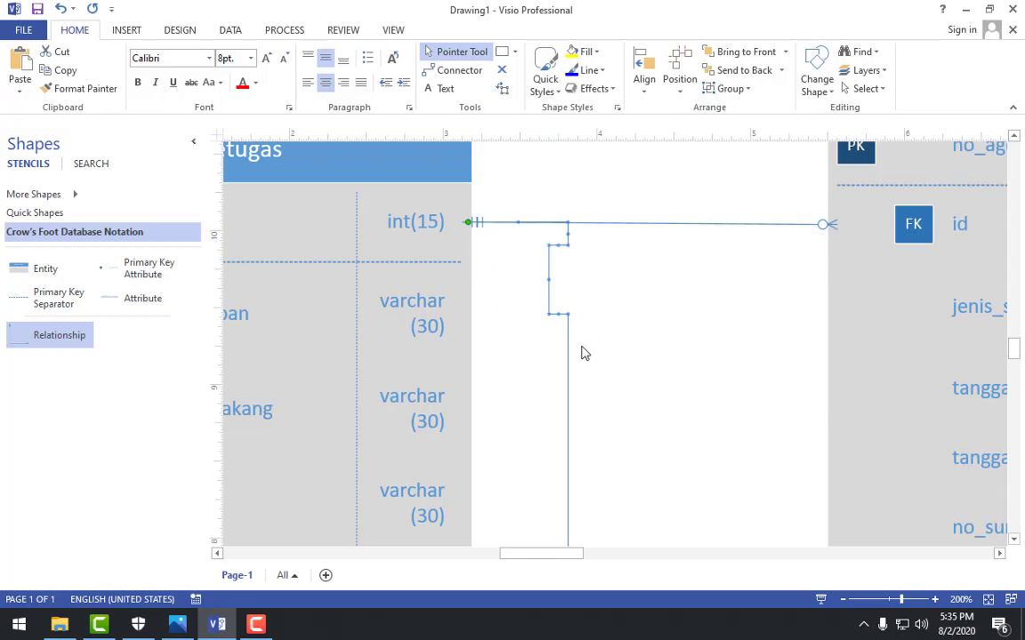
pyautogui.moveTo(549, 277); pyautogui.dragTo(568, 283)
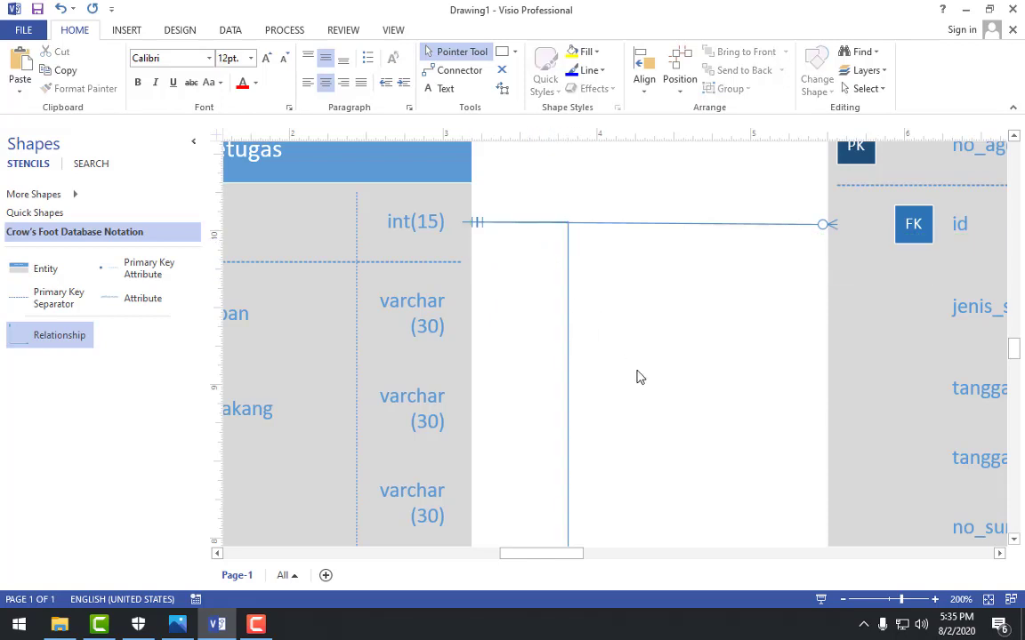
# Step: Start saving the drawing under a new name and create a folder named Tugas ERD in Documents as its location
pyautogui.hotkey('ctrl', 'shift', 'w')
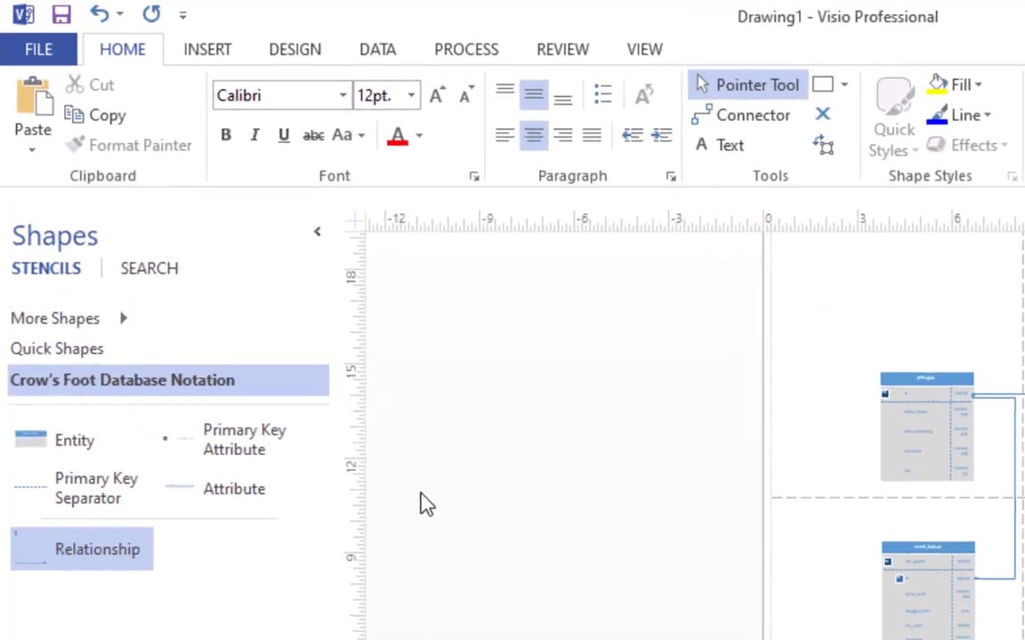
pyautogui.click(39, 48)
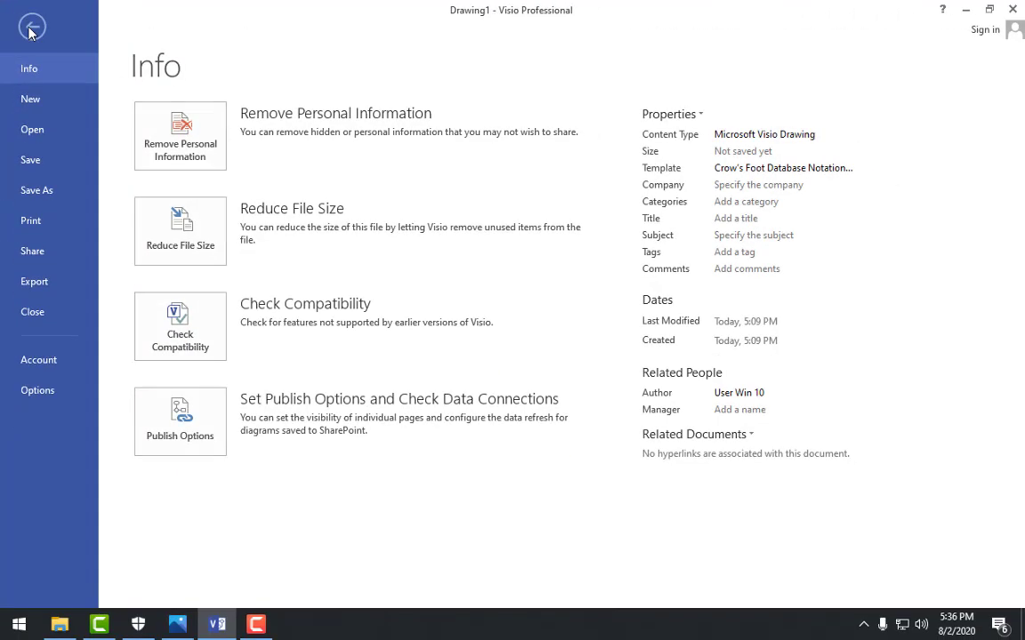
pyautogui.click(42, 189)
pyautogui.click(430, 276)
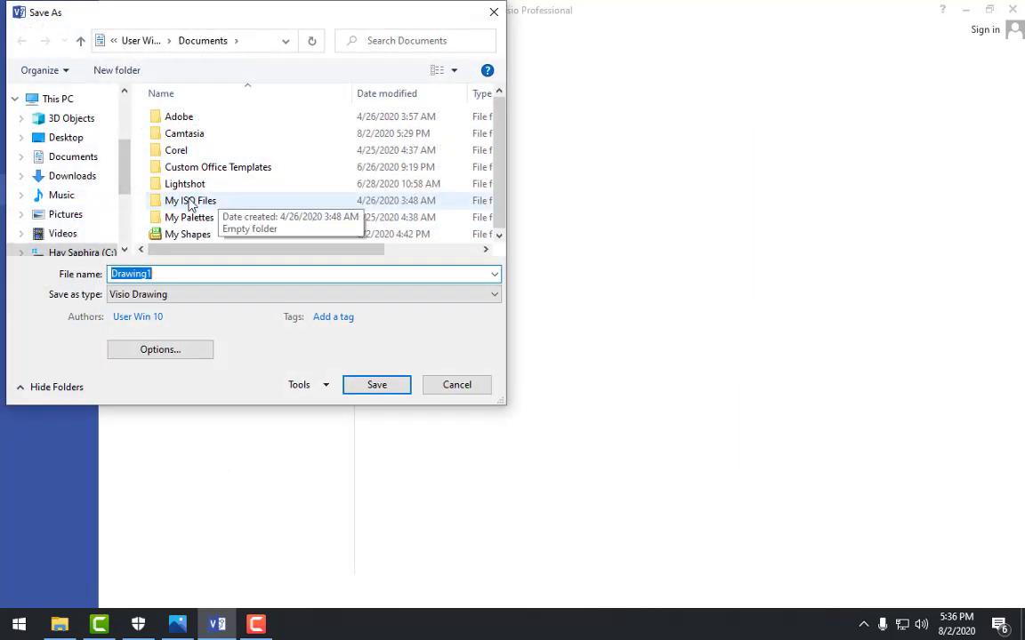
pyautogui.click(80, 157)
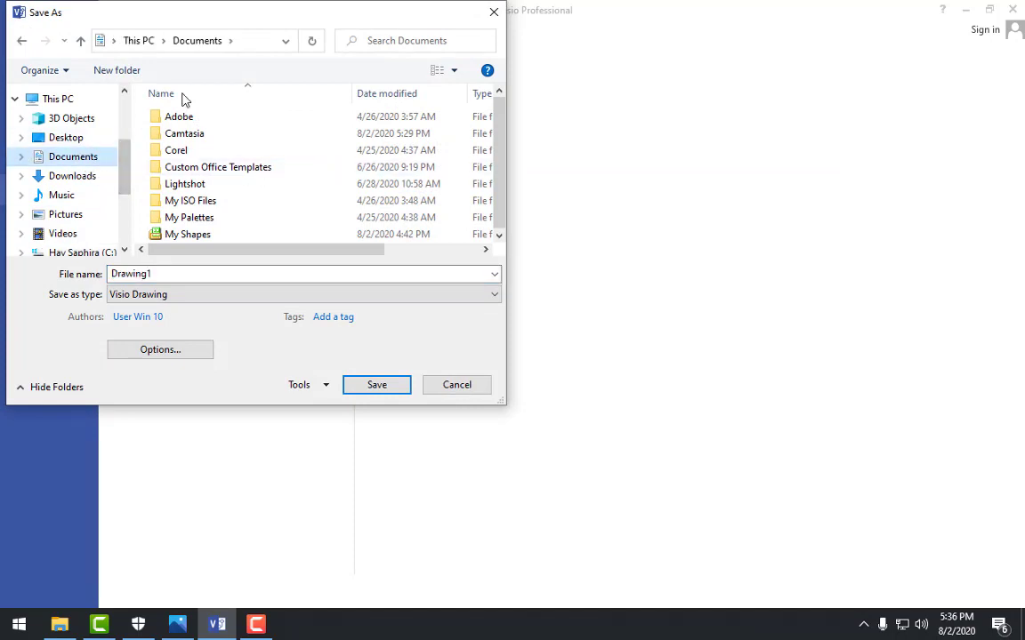
pyautogui.click(121, 70)
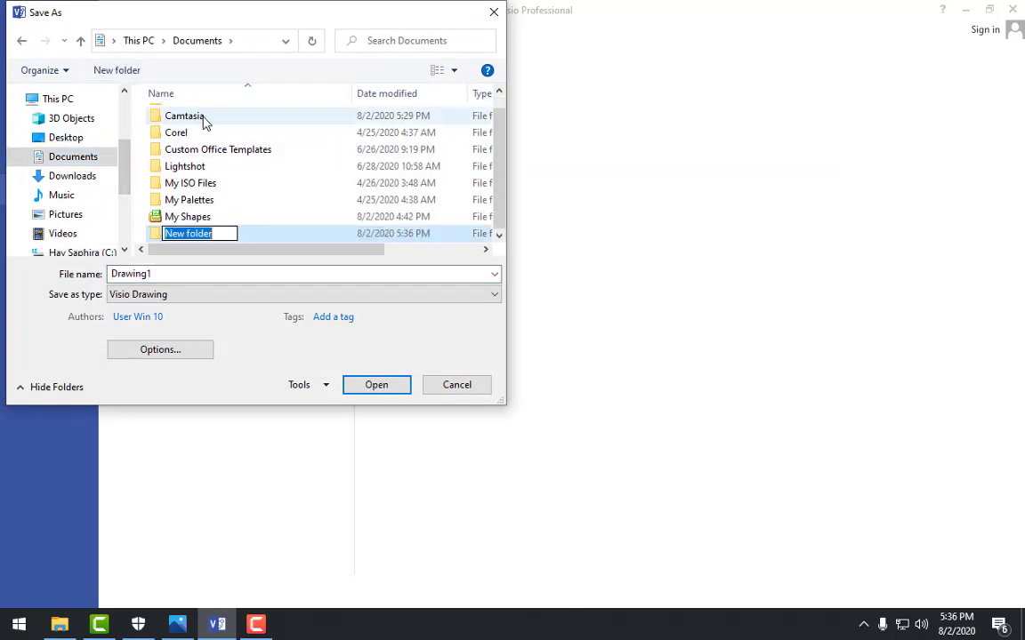
pyautogui.write('Tugas ERD')
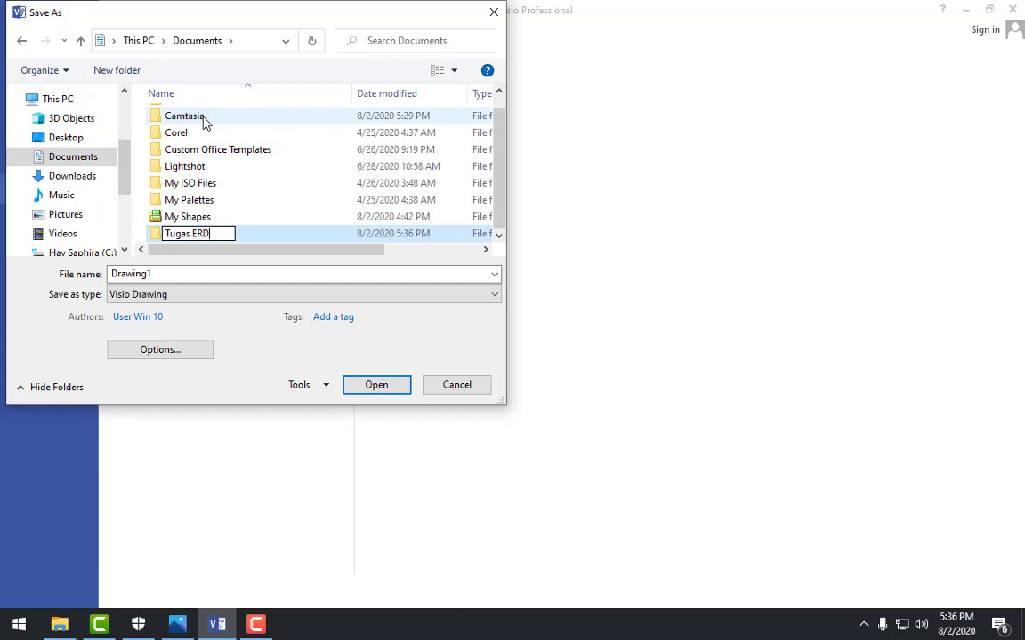
pyautogui.press('Return')
pyautogui.press('Return')
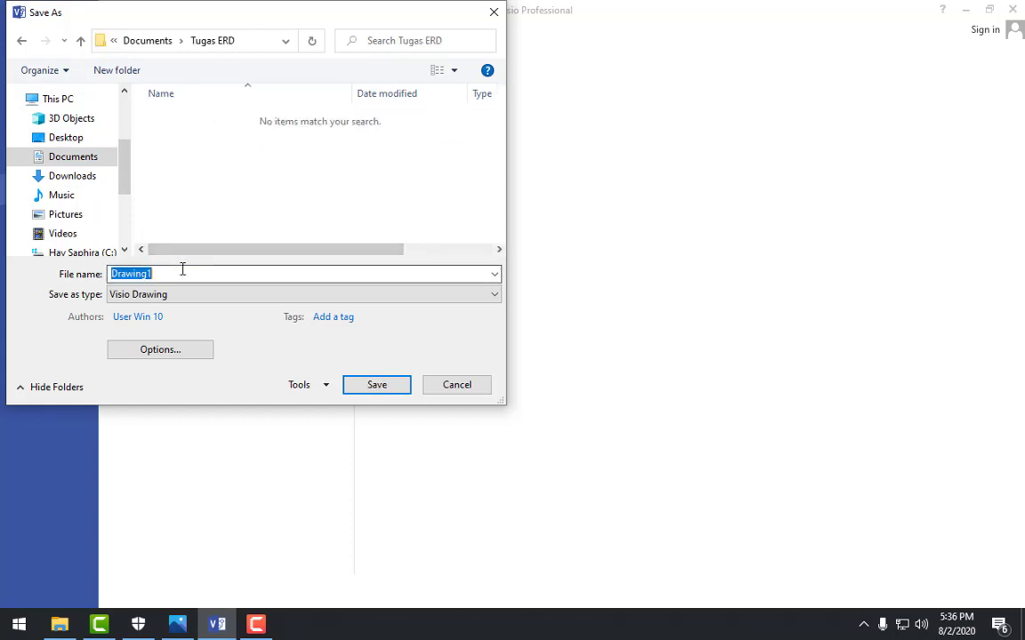
# Step: Save the drawing as ERD Aplikasi Surat Menyurat in the Visio Drawing format
pyautogui.write('ERD Aplikasi Surat Menyurat')
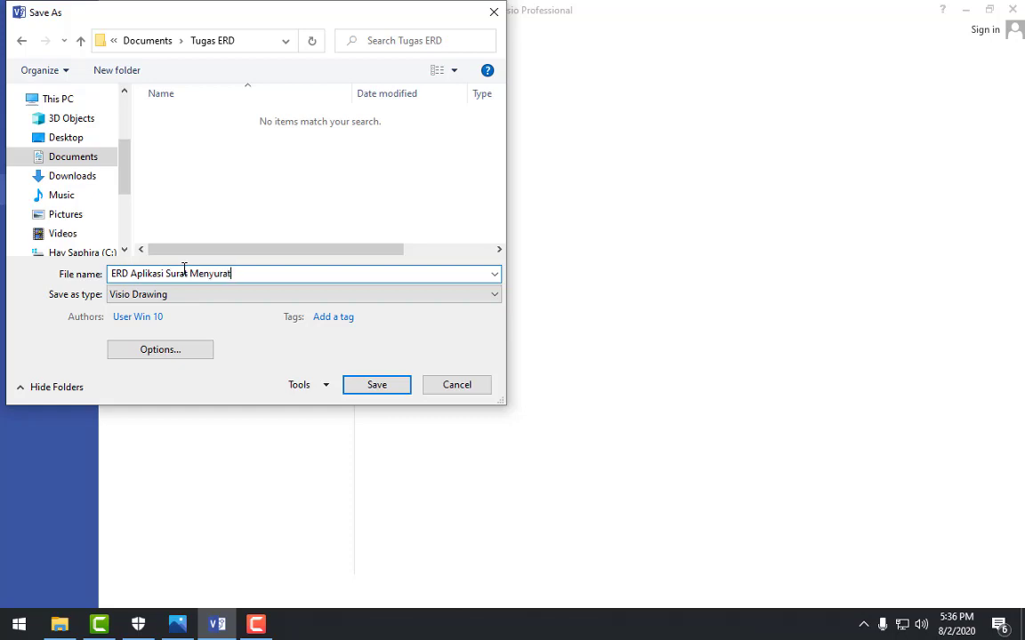
pyautogui.click(397, 390)
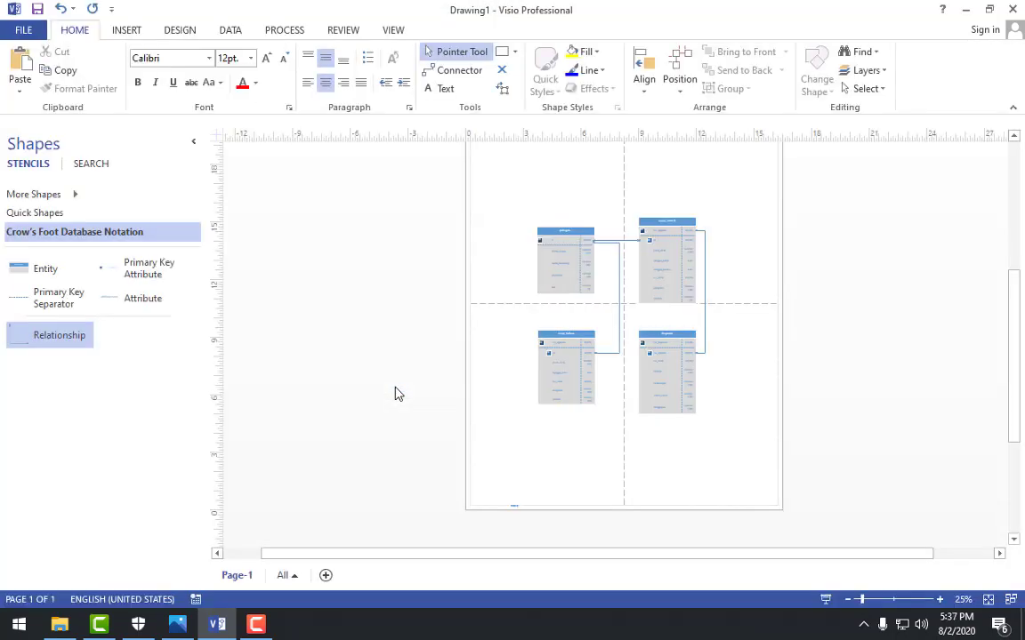
pyautogui.scroll(3, 863, 347)
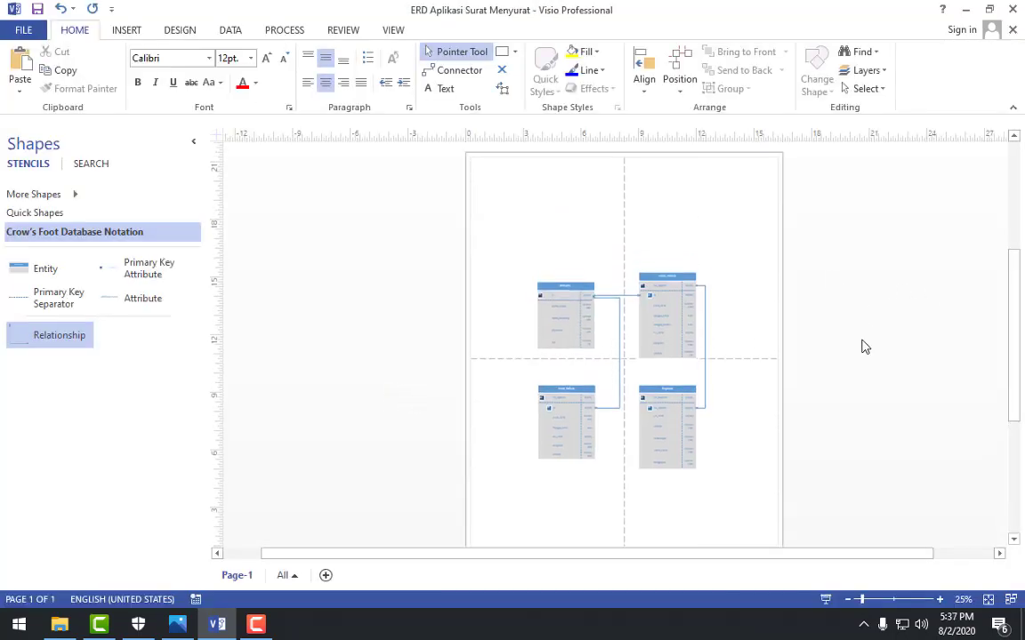
pyautogui.scroll(-3, 860, 348)
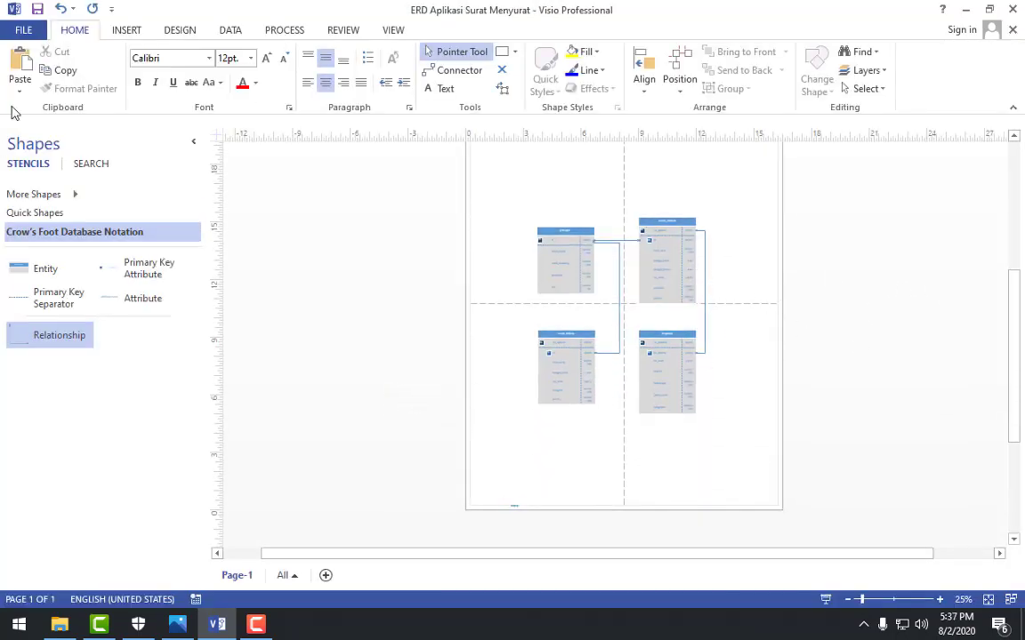
# Step: Examine the export options and the file types available for saving the drawing, including the graphic formats
pyautogui.click(24, 29)
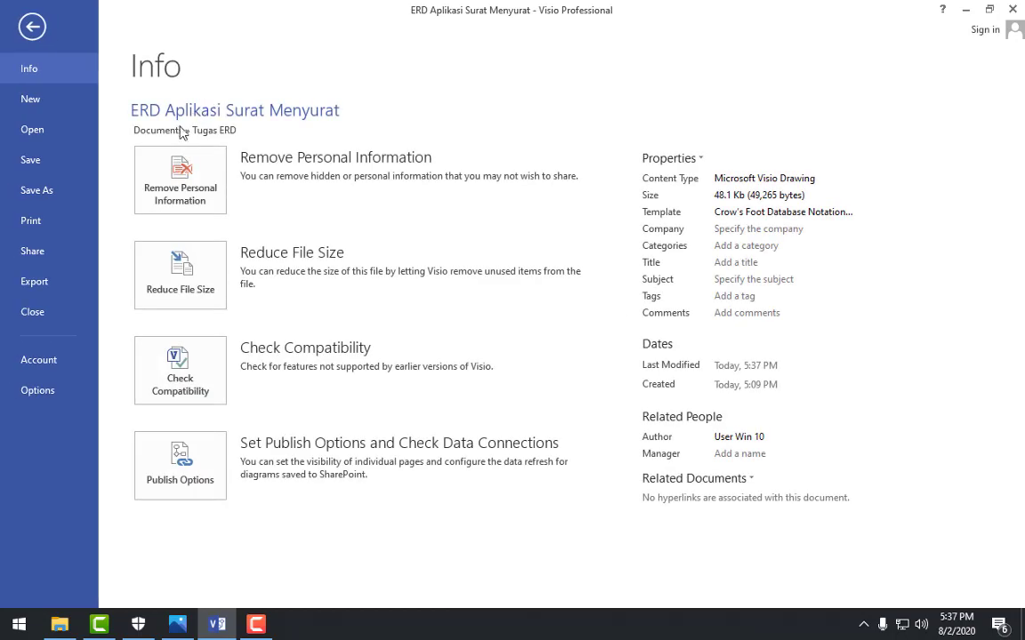
pyautogui.click(59, 282)
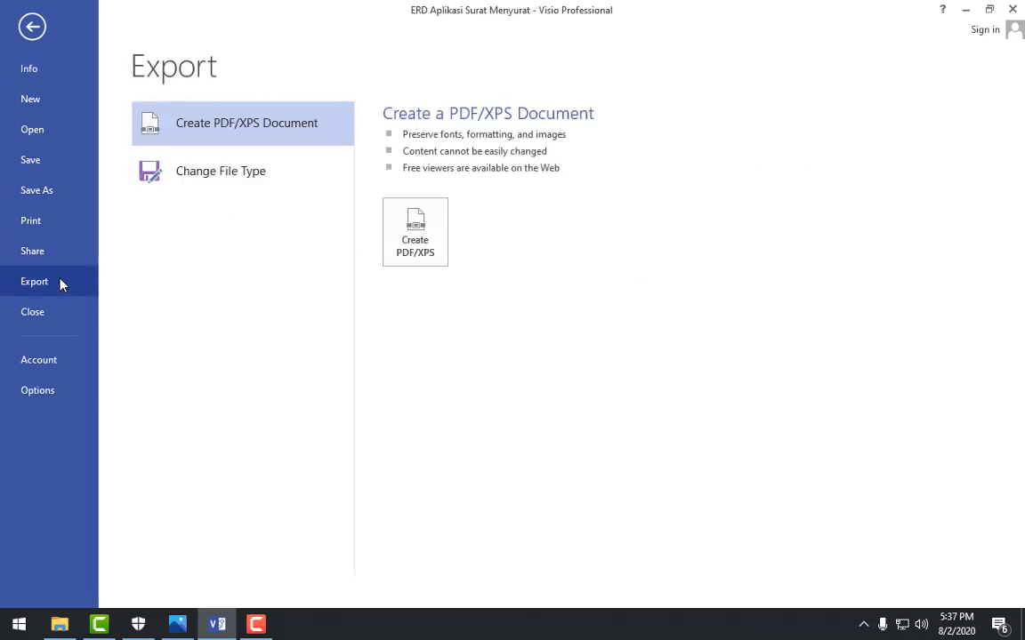
pyautogui.click(215, 173)
pyautogui.click(30, 37)
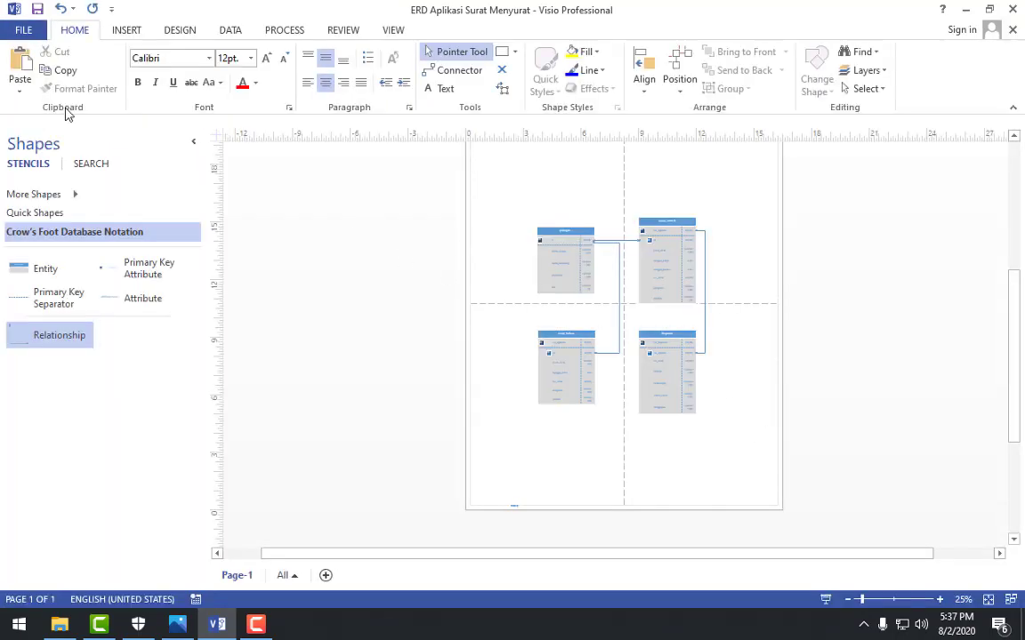
pyautogui.click(26, 32)
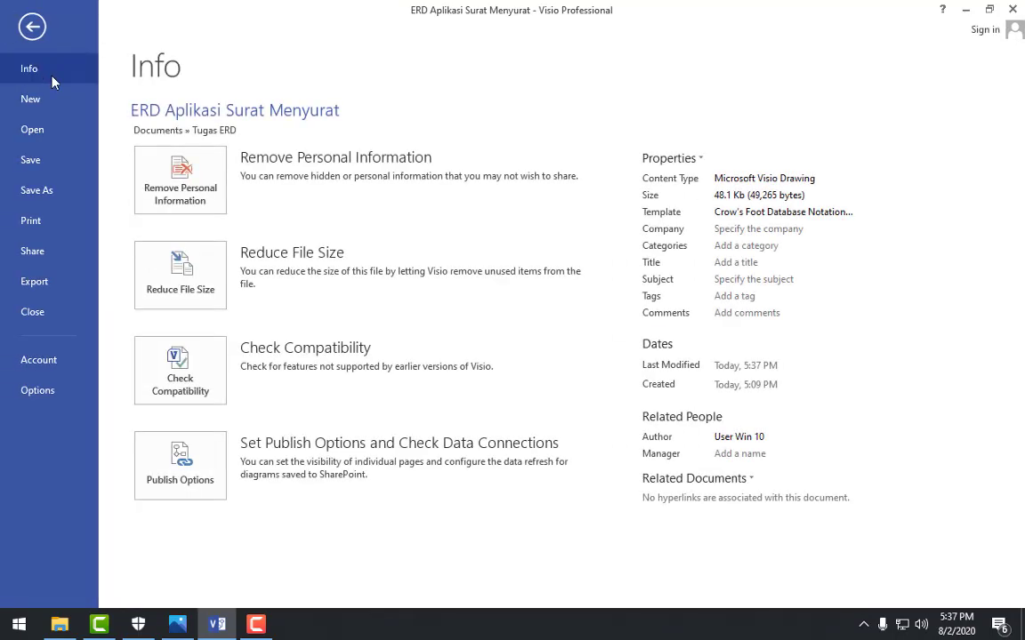
pyautogui.click(44, 281)
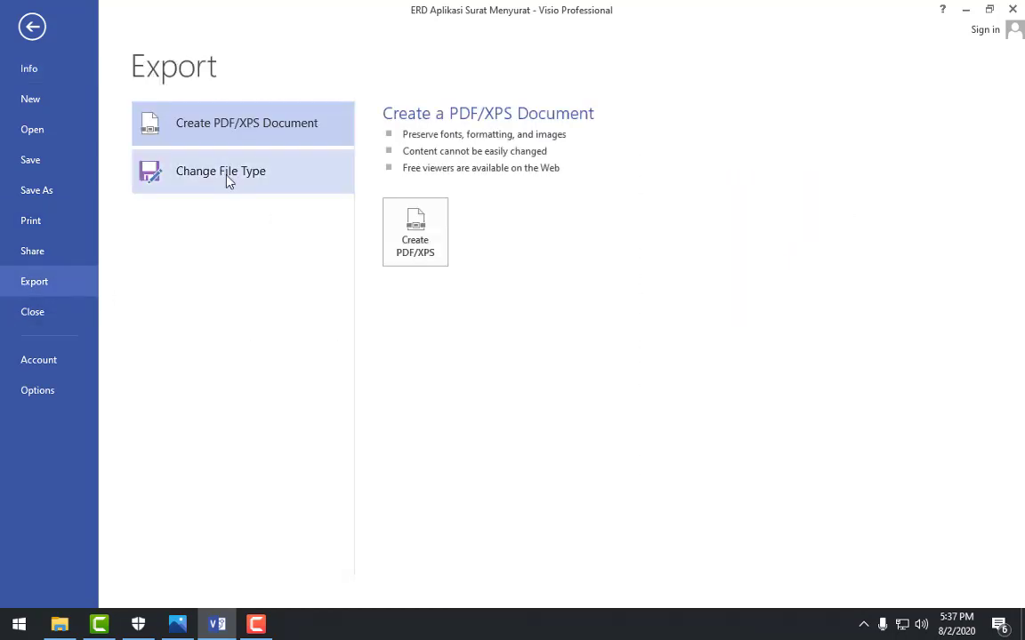
pyautogui.click(256, 177)
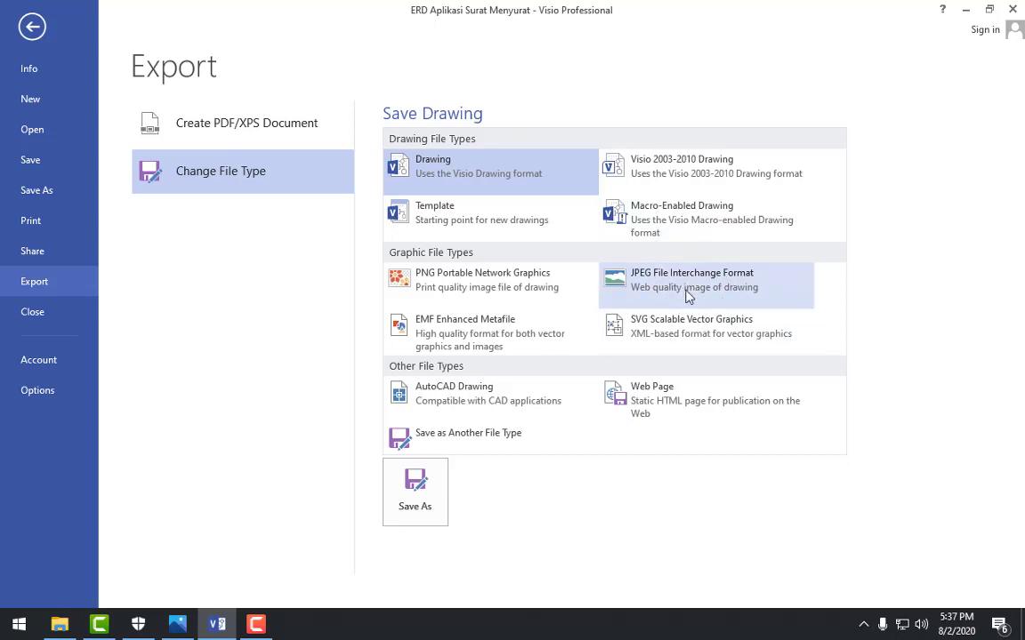
pyautogui.click(30, 27)
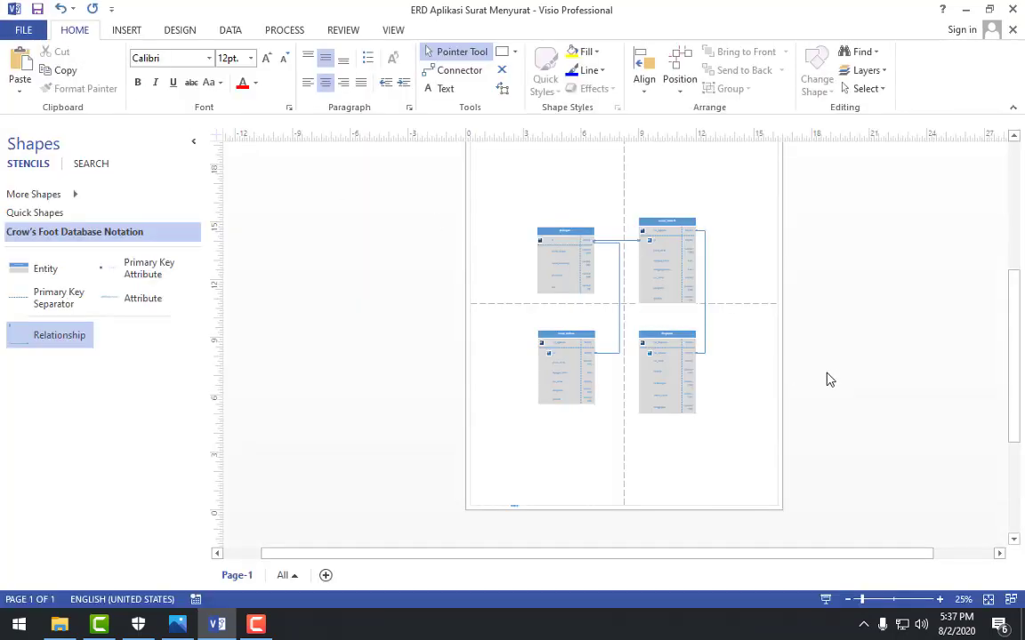
# Step: Review the four entities and the relationships between them in the finished diagram
pyautogui.scroll(2, 827, 380)
pyautogui.scroll(-2, 632, 370)
pyautogui.scroll(2, 632, 371)
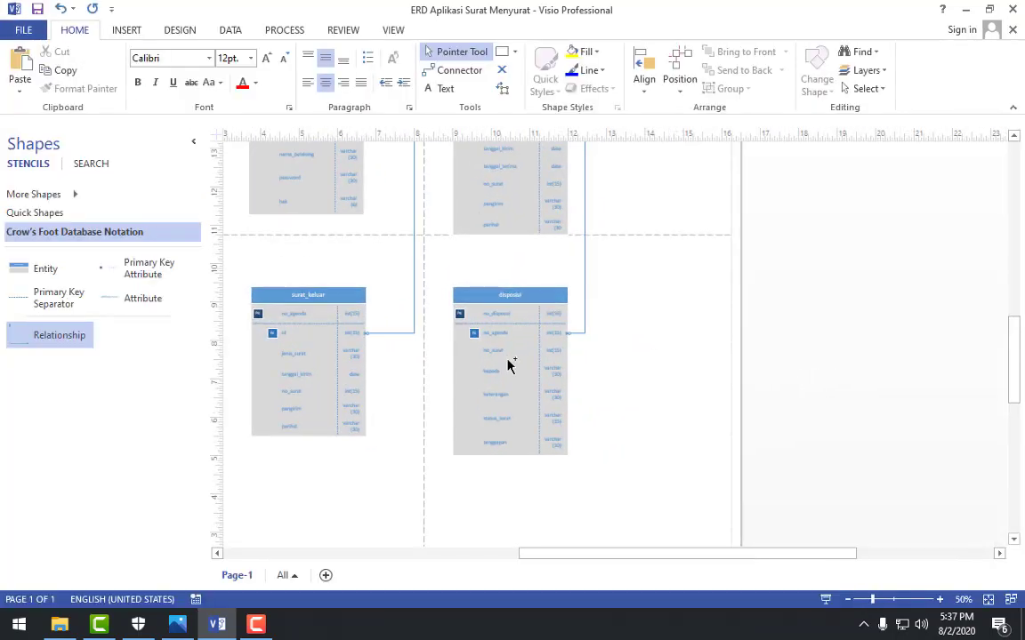
pyautogui.scroll(-2, 508, 365)
pyautogui.scroll(2, 496, 315)
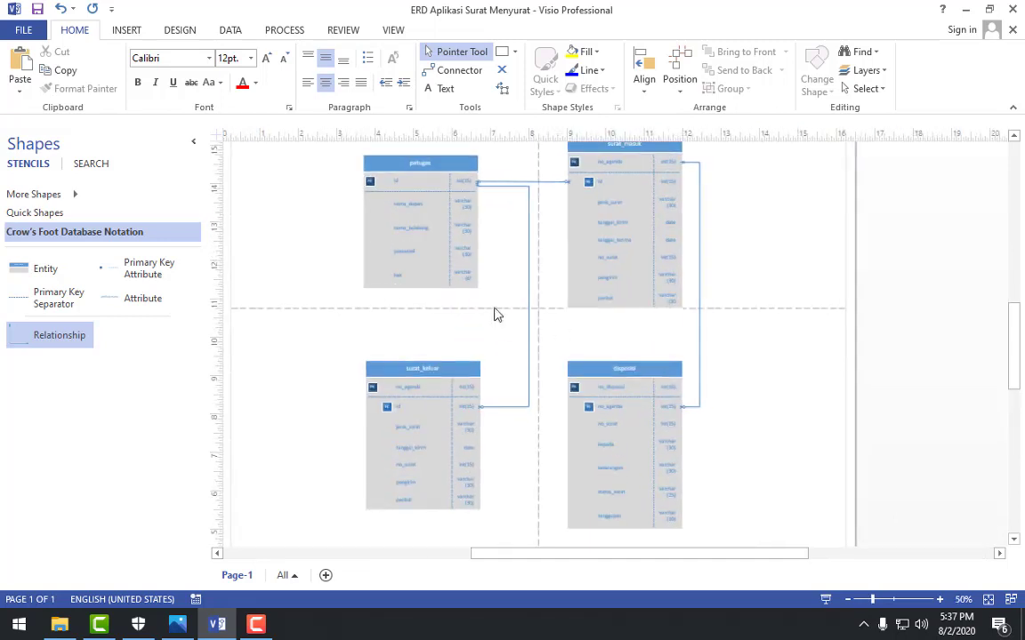
pyautogui.moveTo(1010, 320); pyautogui.dragTo(992, 356)
pyautogui.scroll(2, 884, 374)
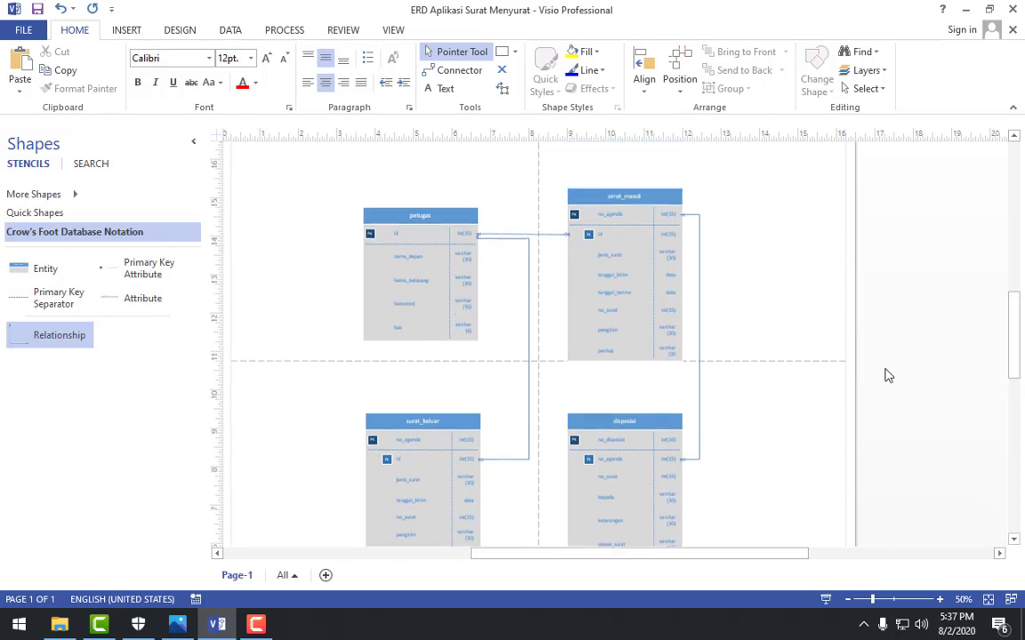
pyautogui.scroll(-2, 885, 373)
pyautogui.scroll(-2, 884, 380)
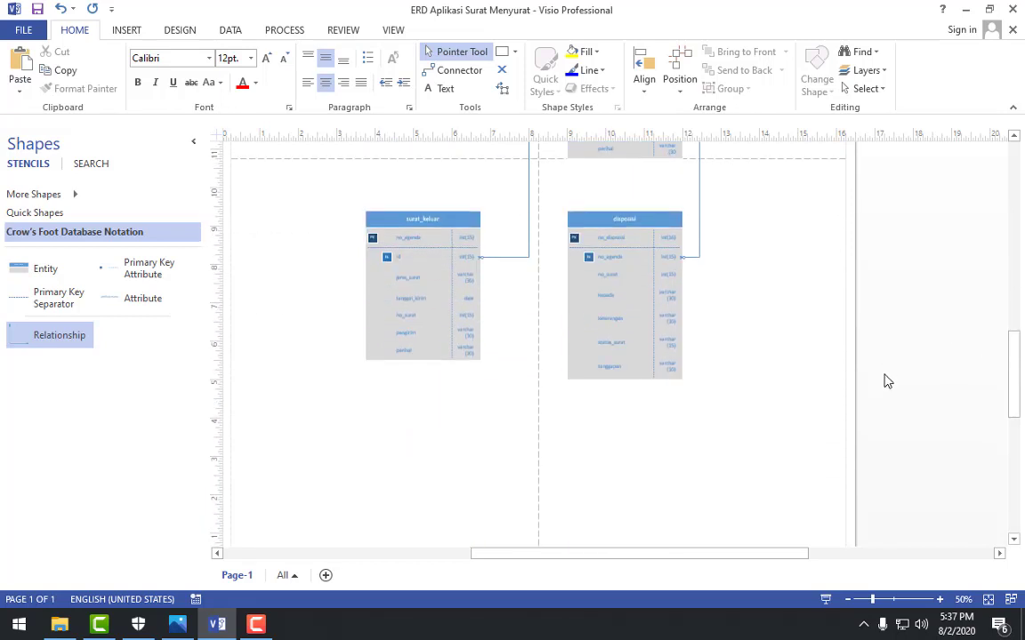
pyautogui.scroll(4, 887, 380)
pyautogui.scroll(-3, 887, 379)
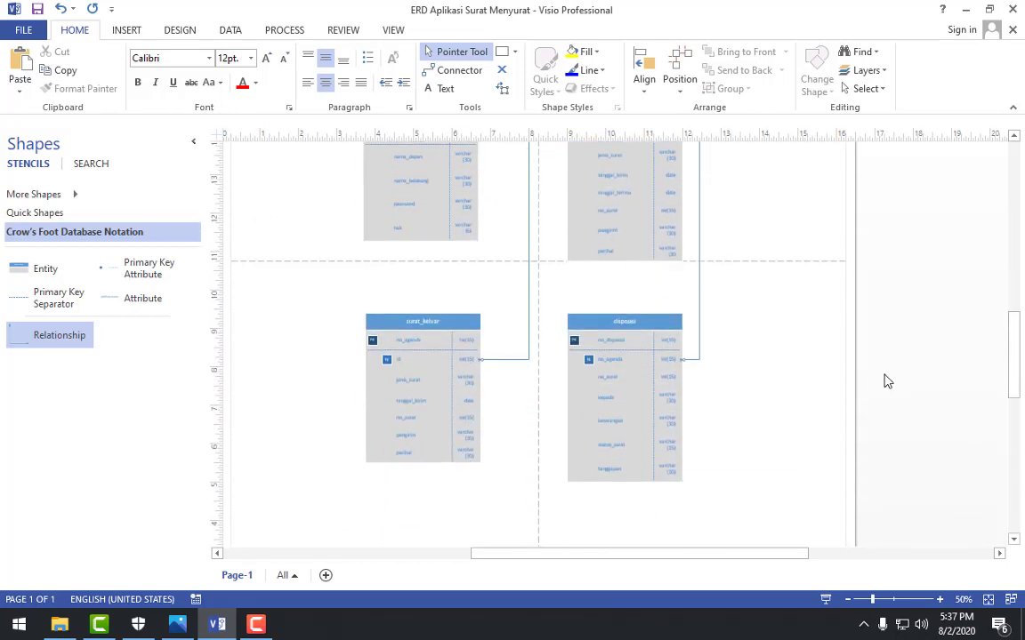